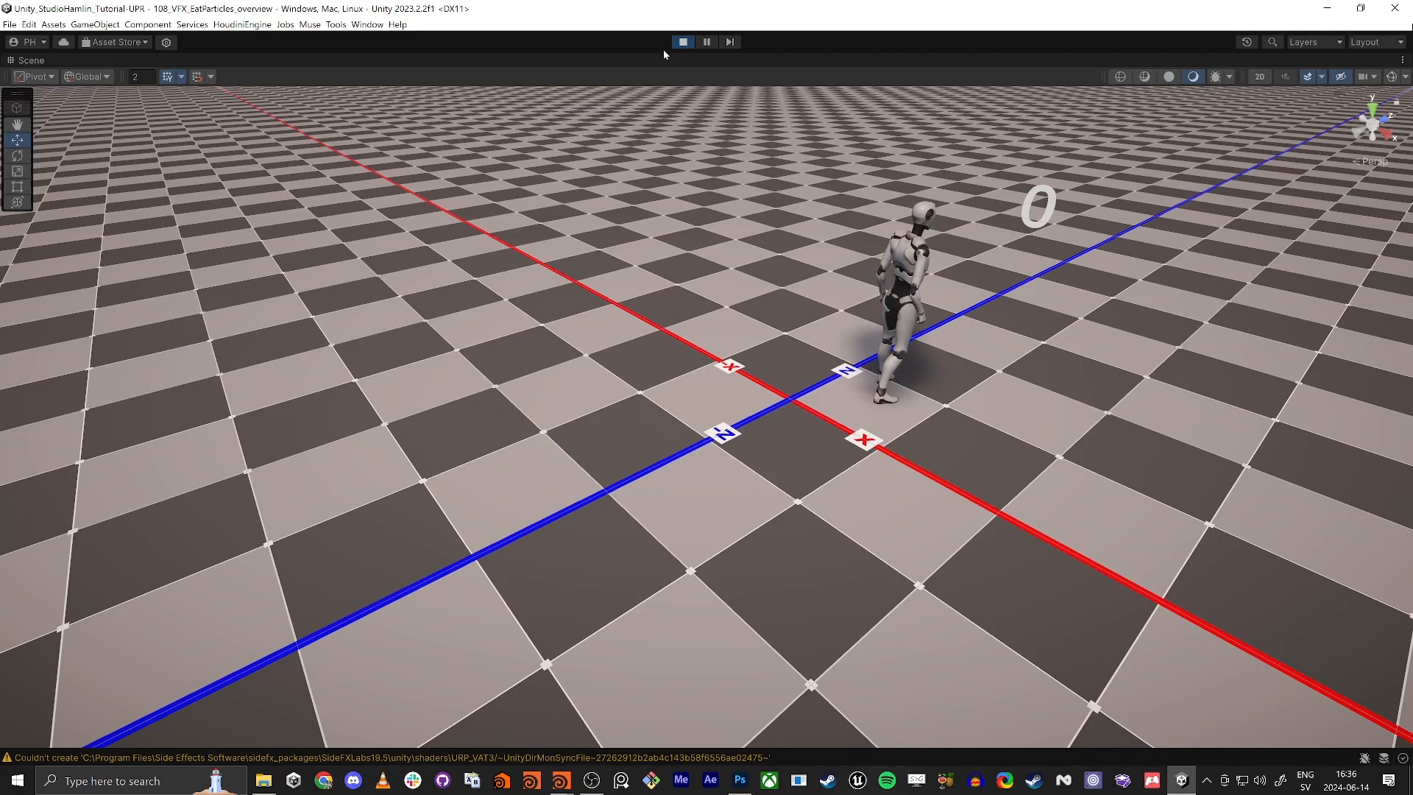
Stop play mode and open the EatParticles_108 script from the 108_VFX_xxx folder in the code editor.
left_click(683, 42)
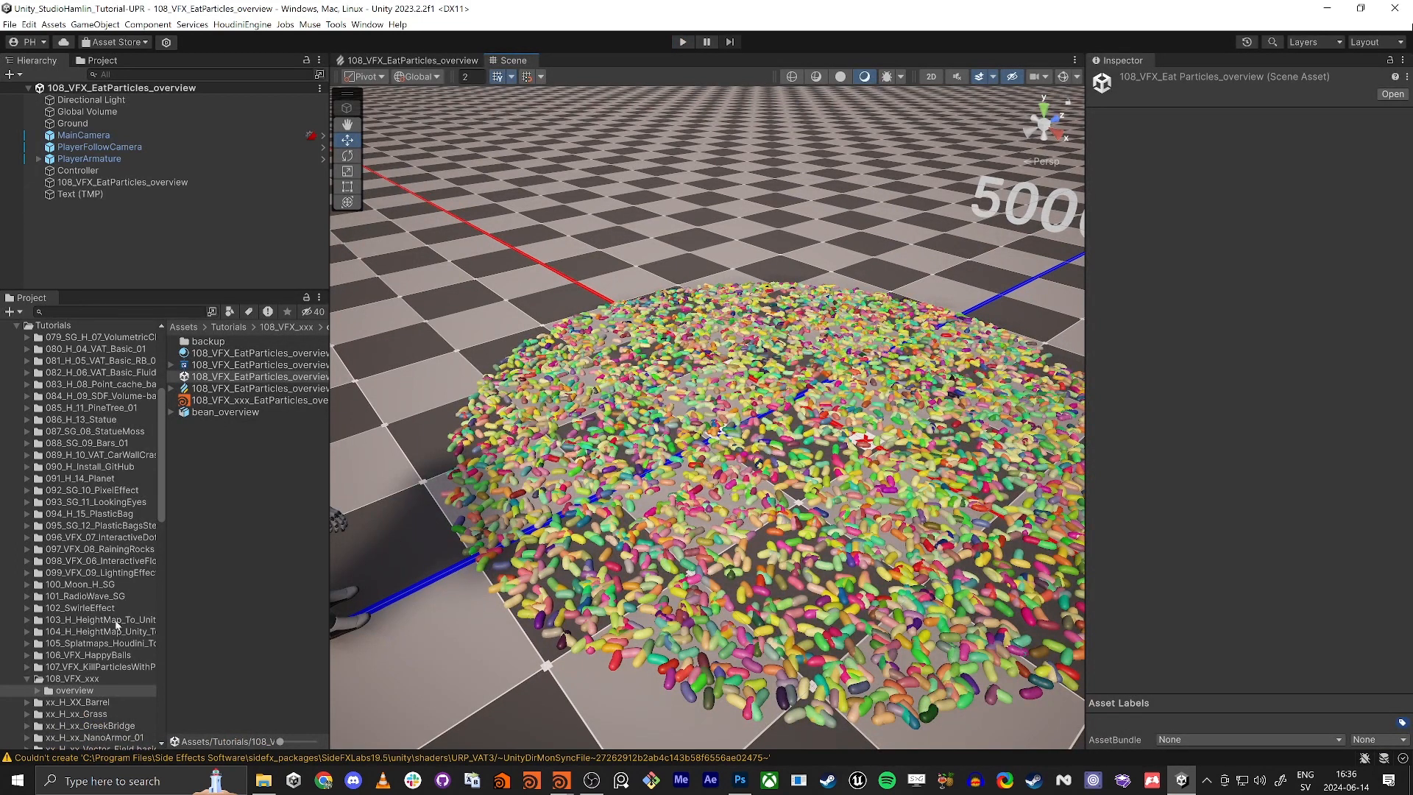
left_click(94, 679)
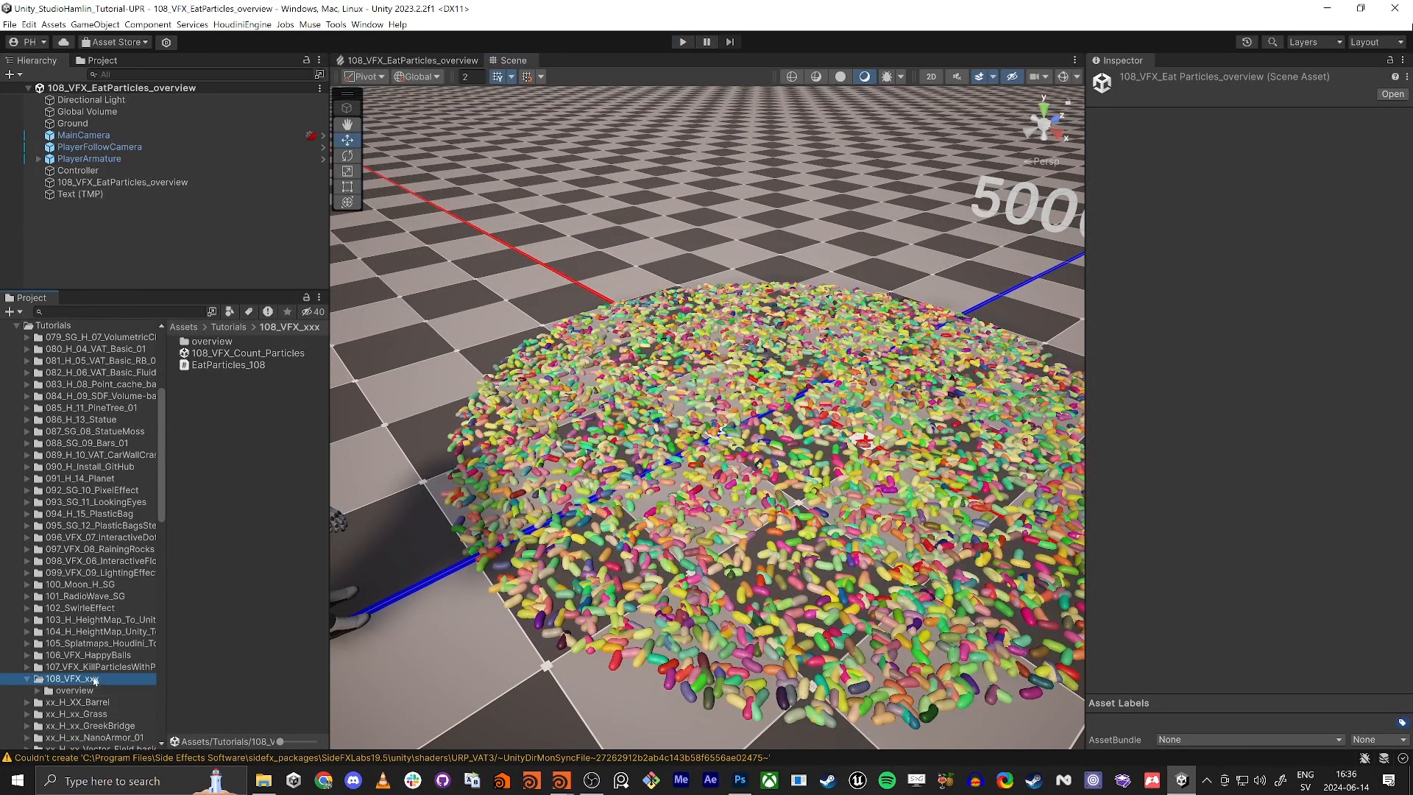
left_click(218, 367)
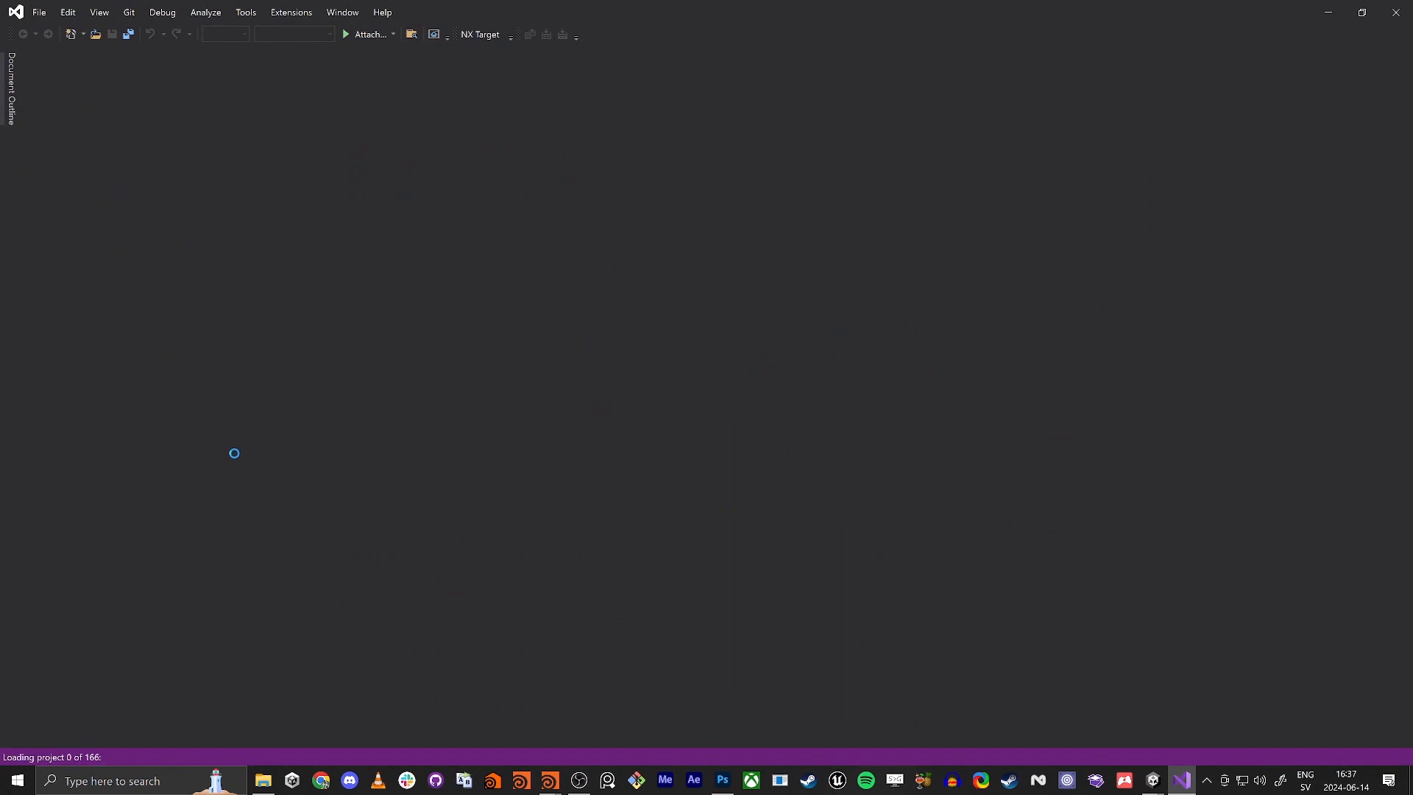
key("alt+Tab")
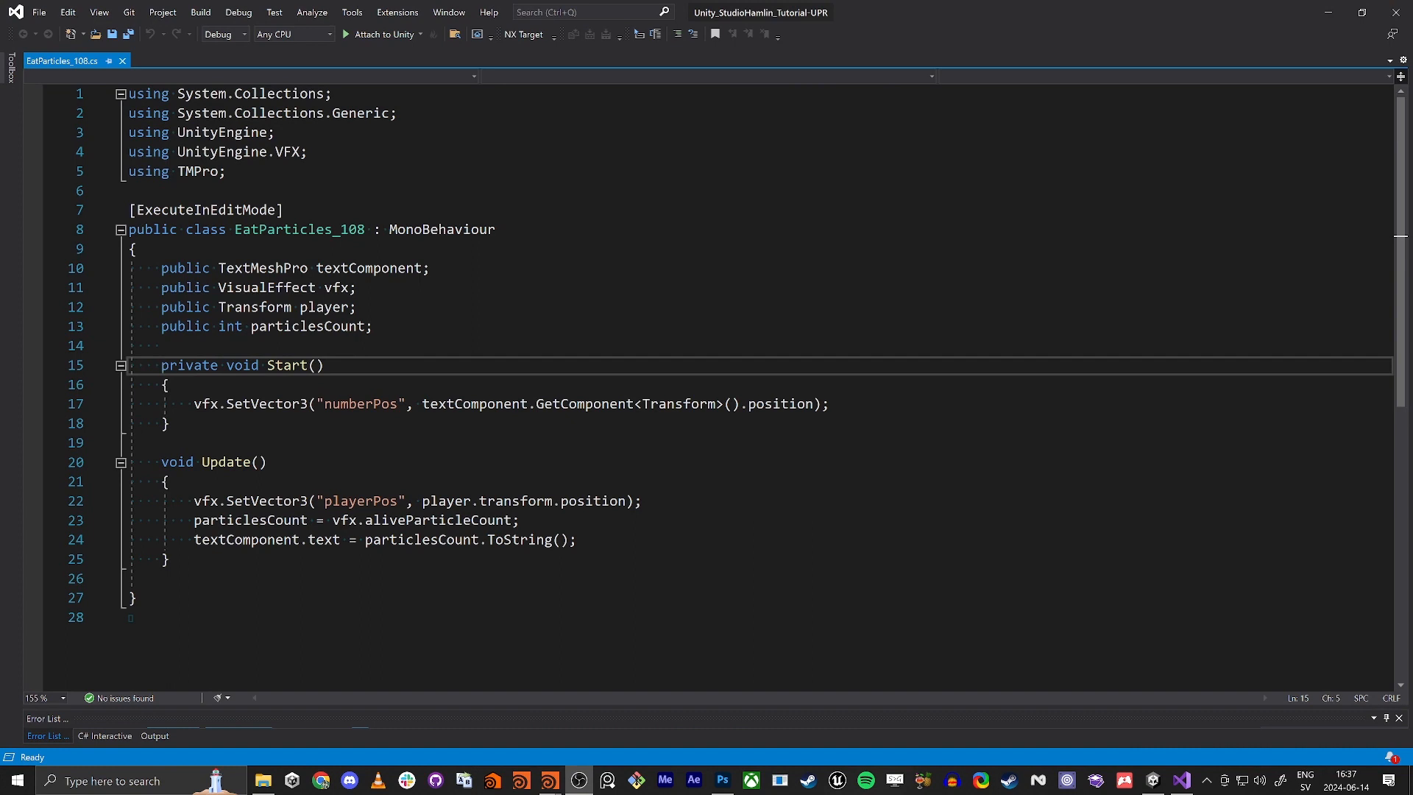
Examine the script's particlesCount assignment, its UnityEngine.VFX import and the vfx.aliveParticleCount expression.
double_click(223, 521)
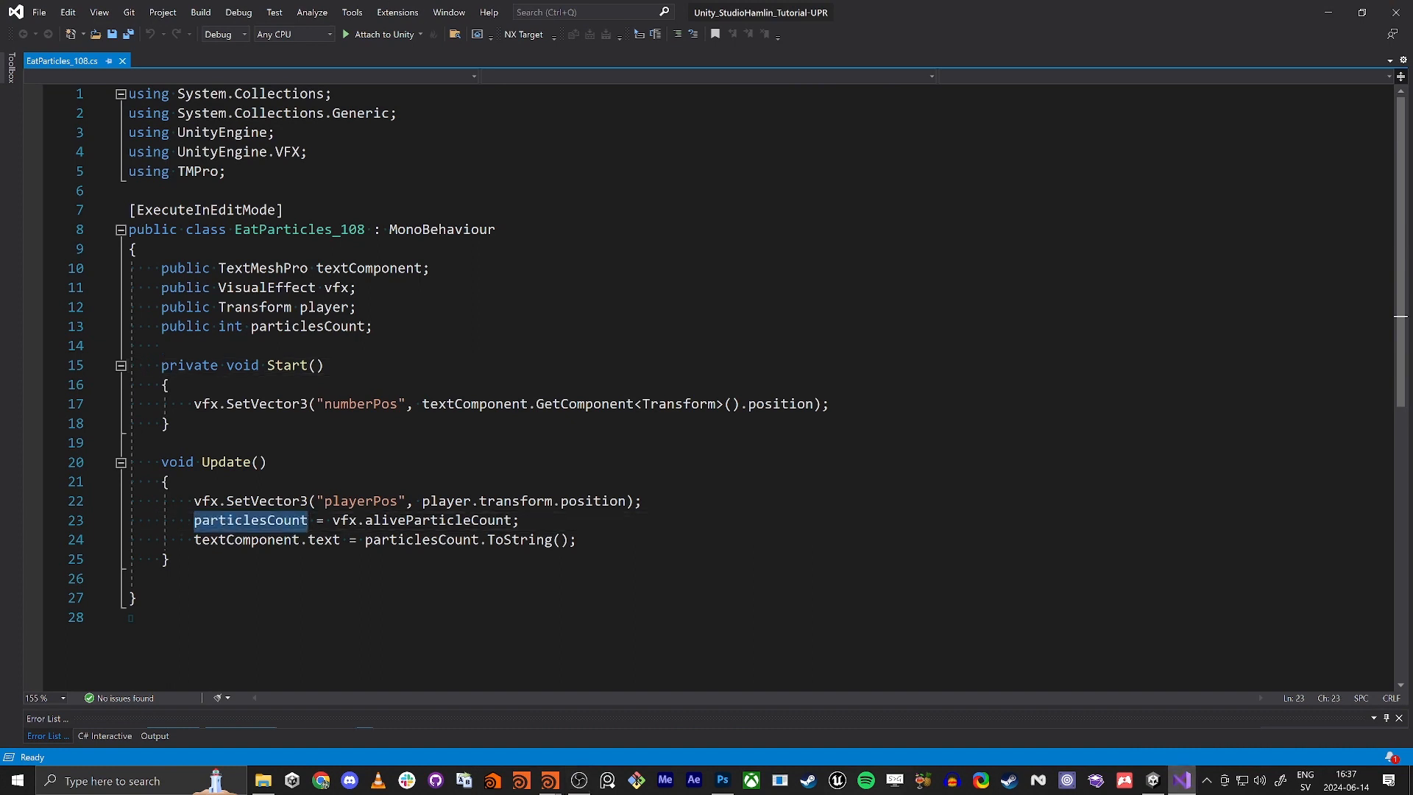
double_click(289, 152)
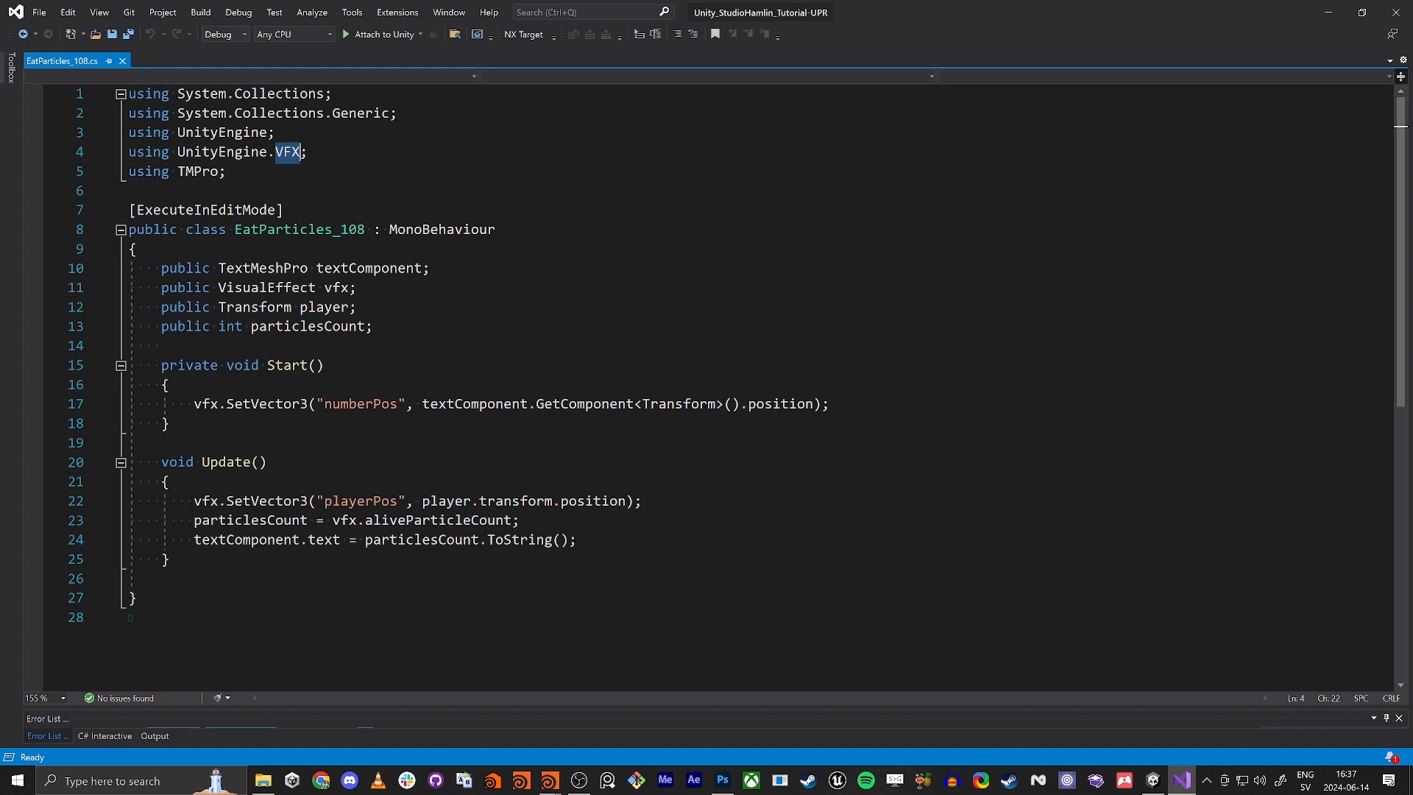
double_click(345, 521)
double_click(433, 524)
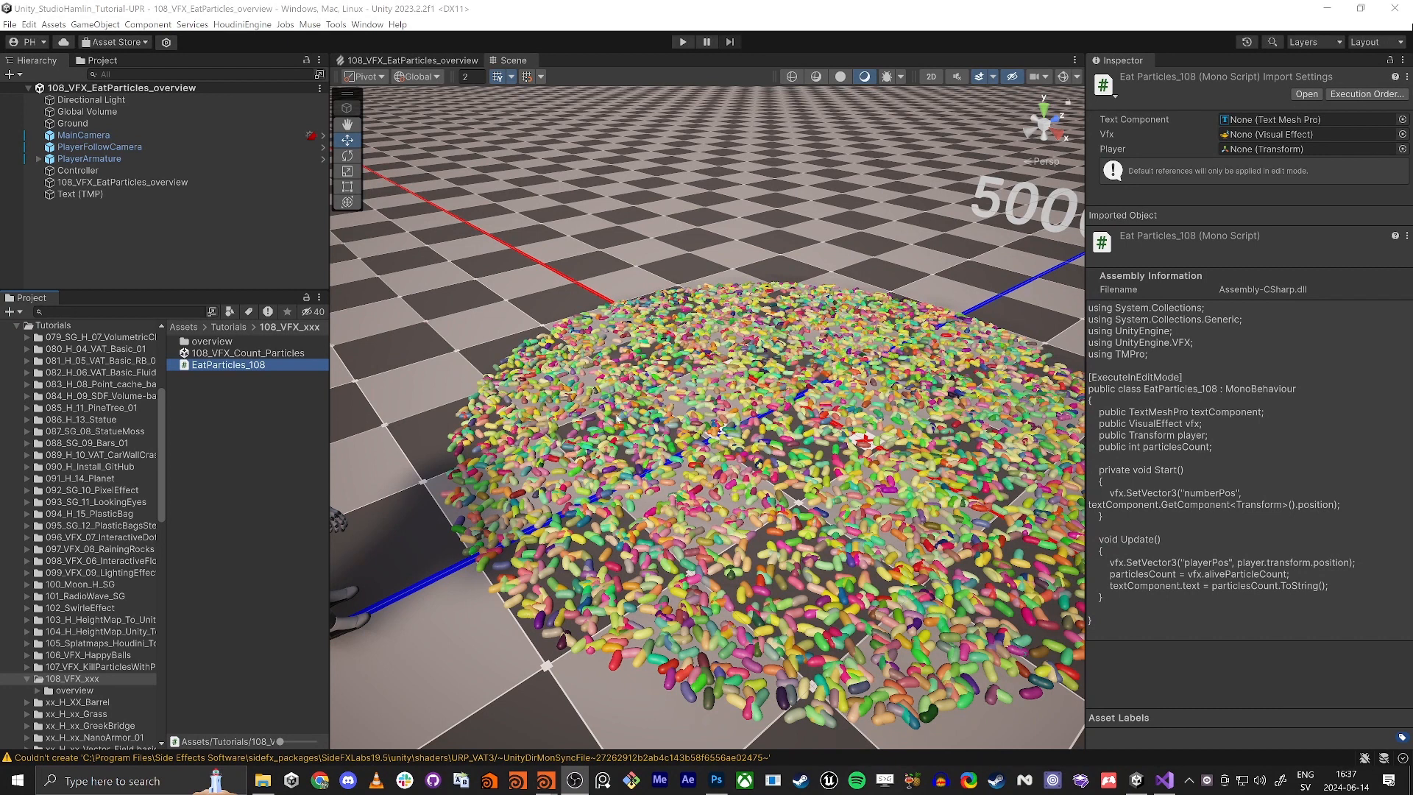
Return to Unity and open the 108_VFX_Count_Particles scene from the 108_VFX_xxx folder.
left_click(234, 460)
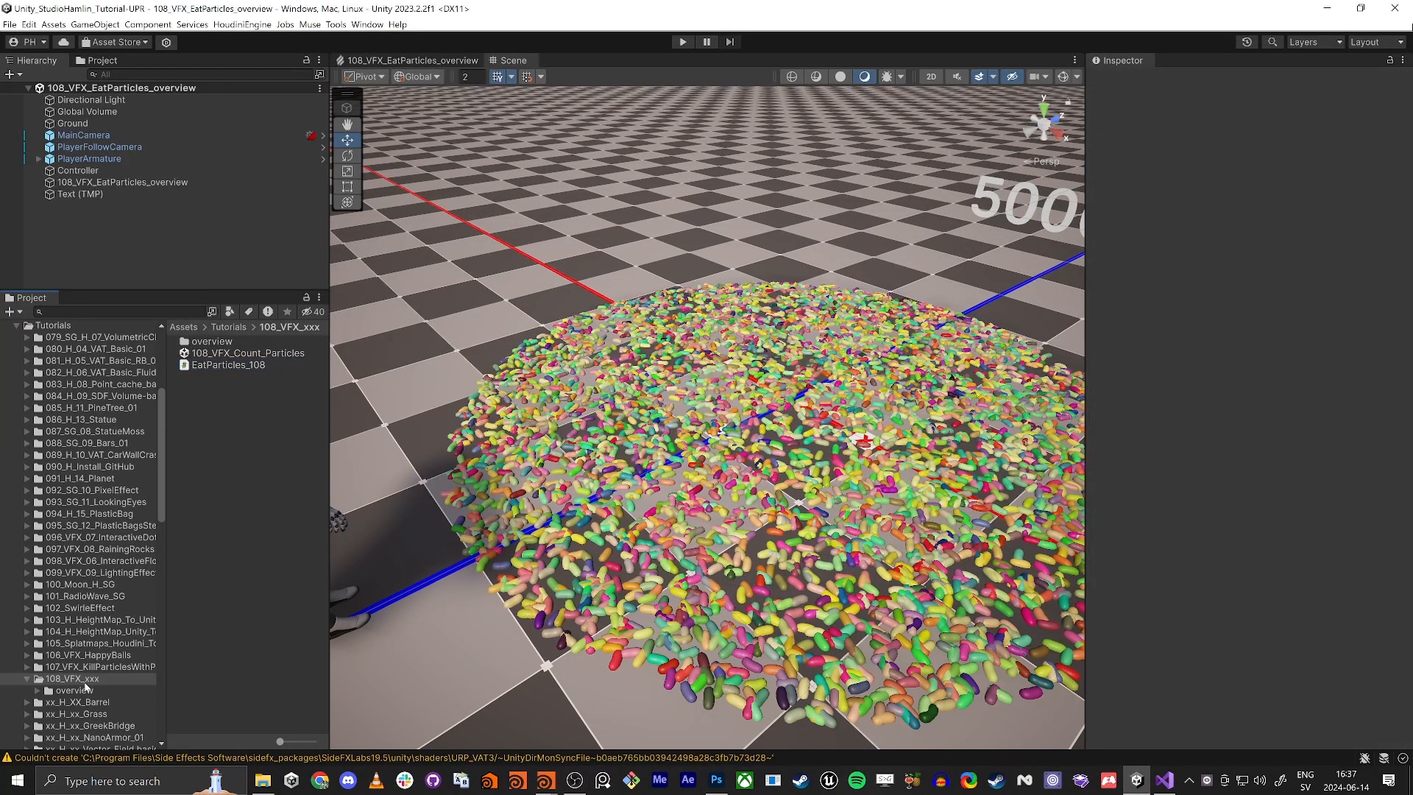
double_click(225, 354)
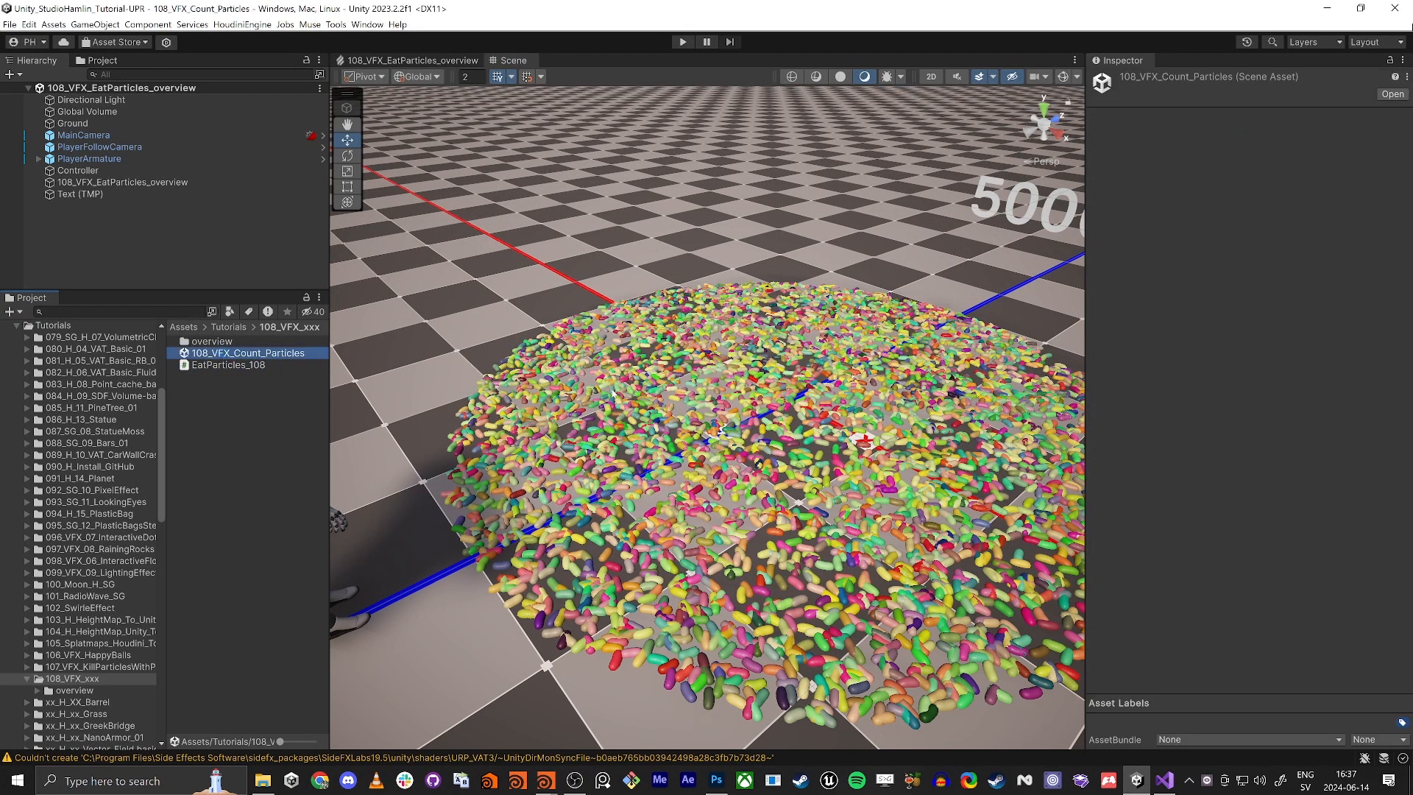
mouse_move(640, 377)
right_mouse_down()
mouse_move(659, 372)
mouse_move(639, 353)
right_mouse_up()
scroll(11, 463, "up", 5)
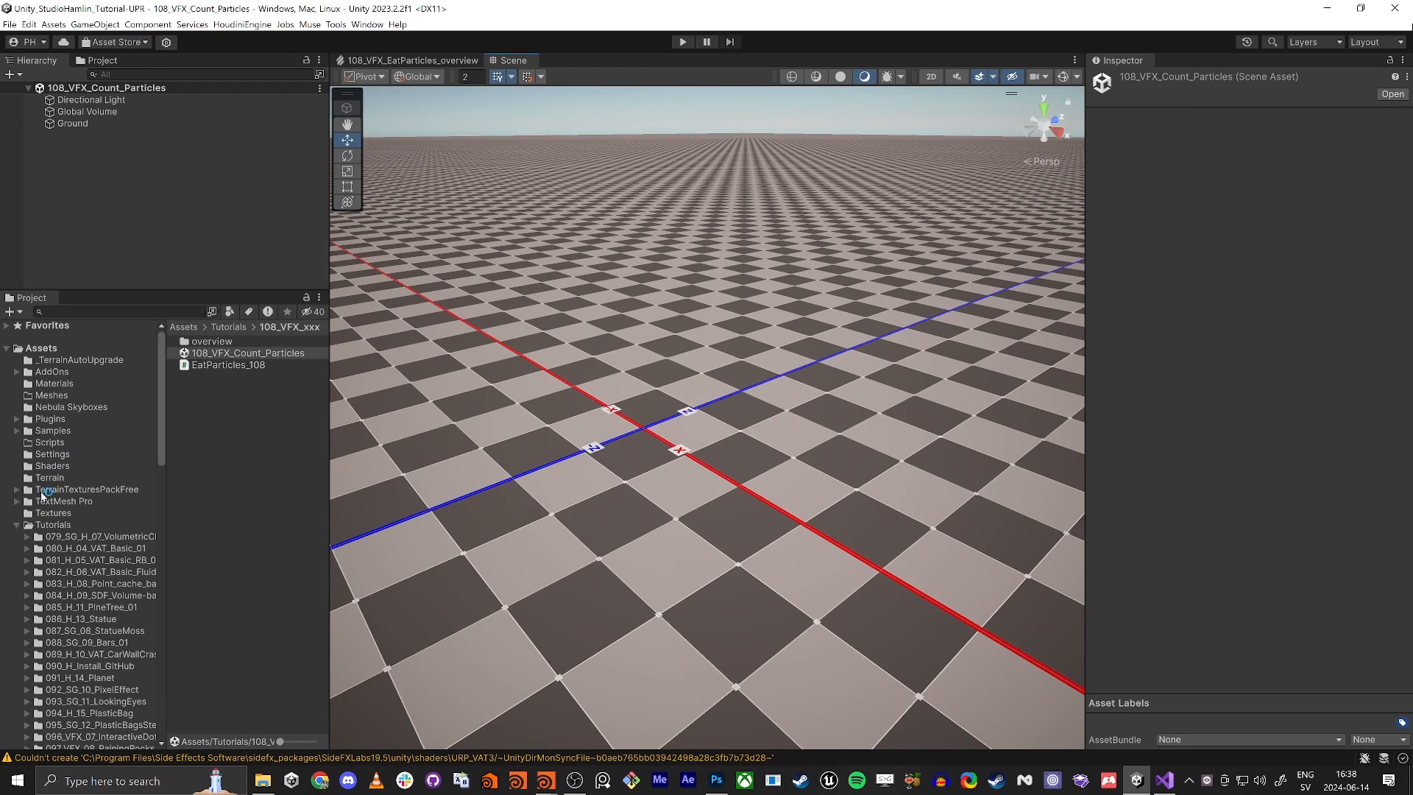
Look up the Starter Assets package in the Package Manager, then close the manager.
left_click(366, 25)
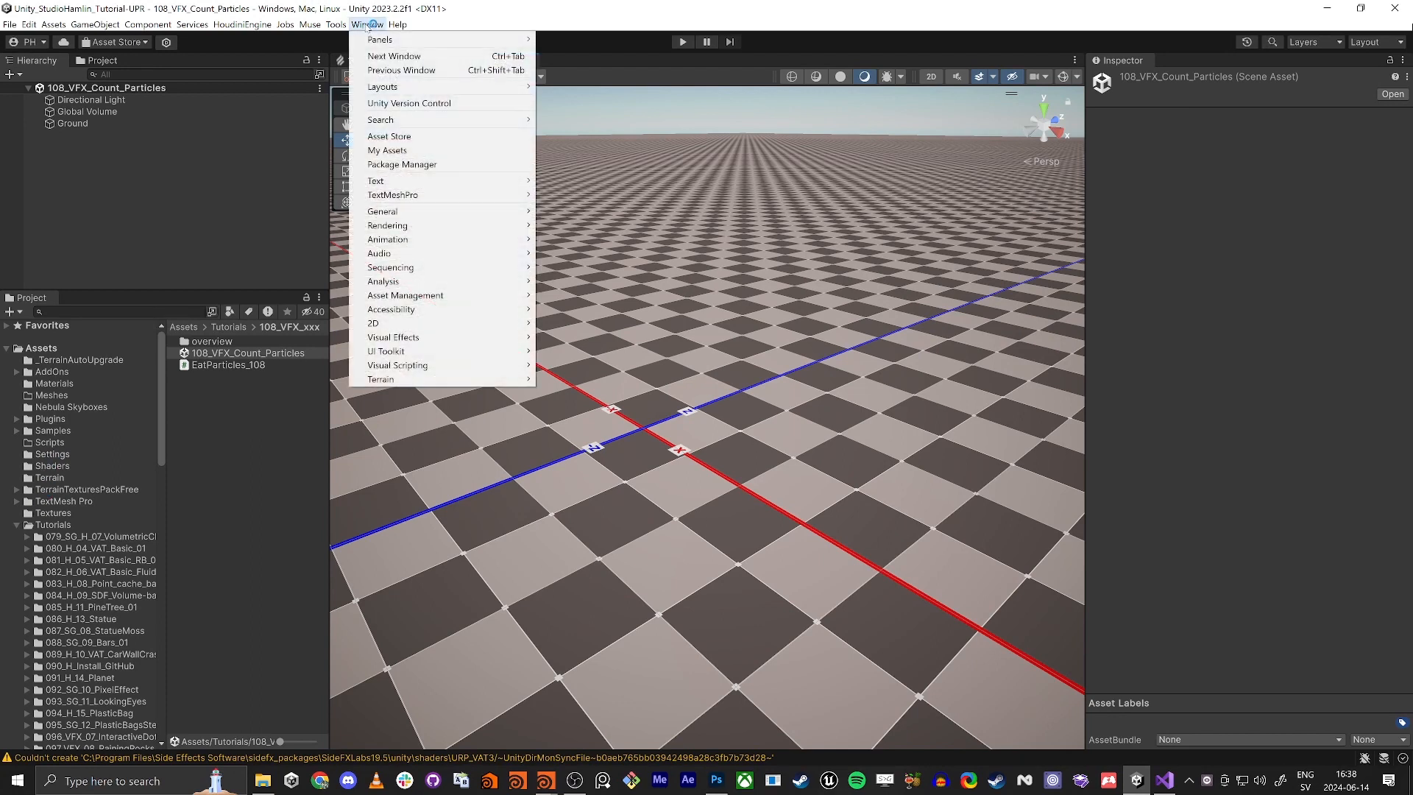
left_click(390, 164)
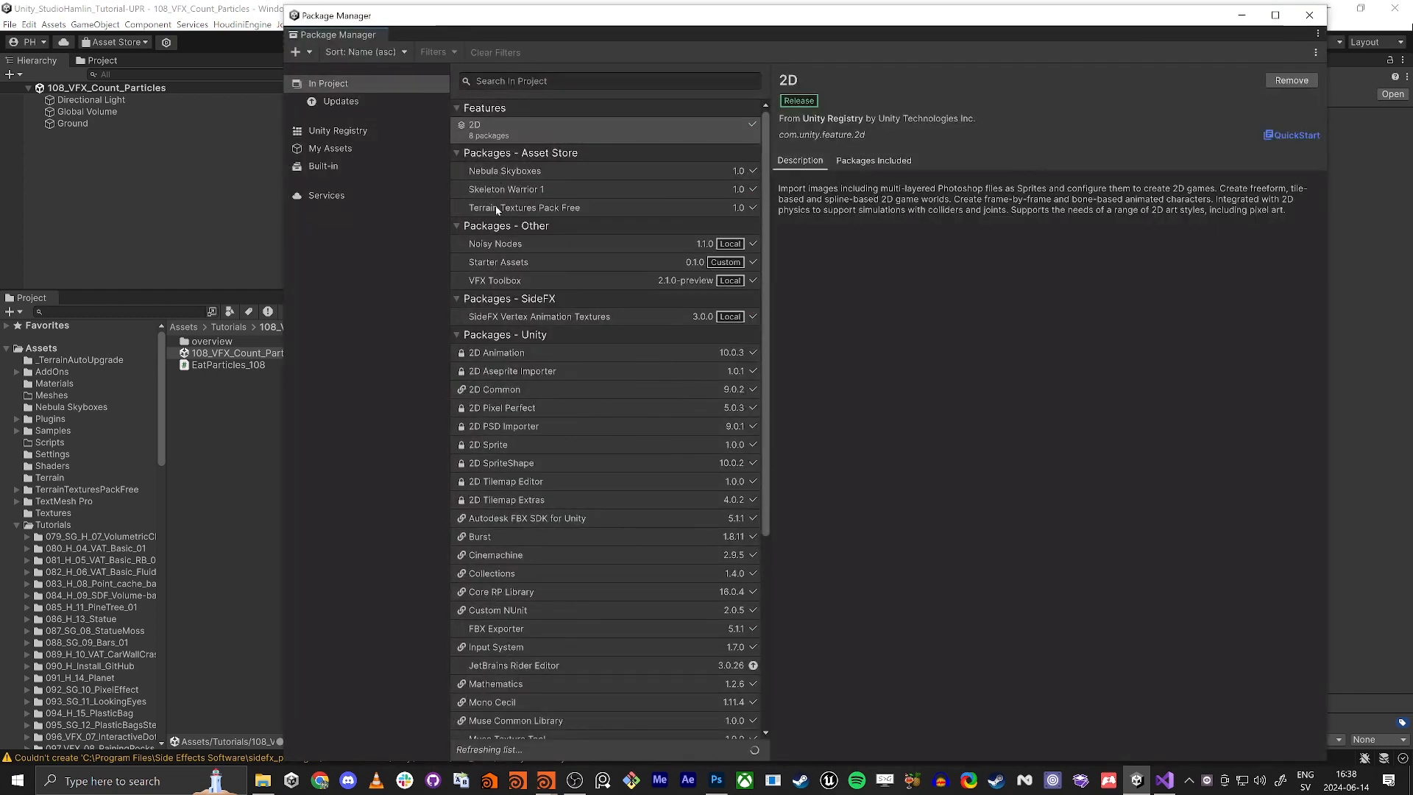
left_click(495, 263)
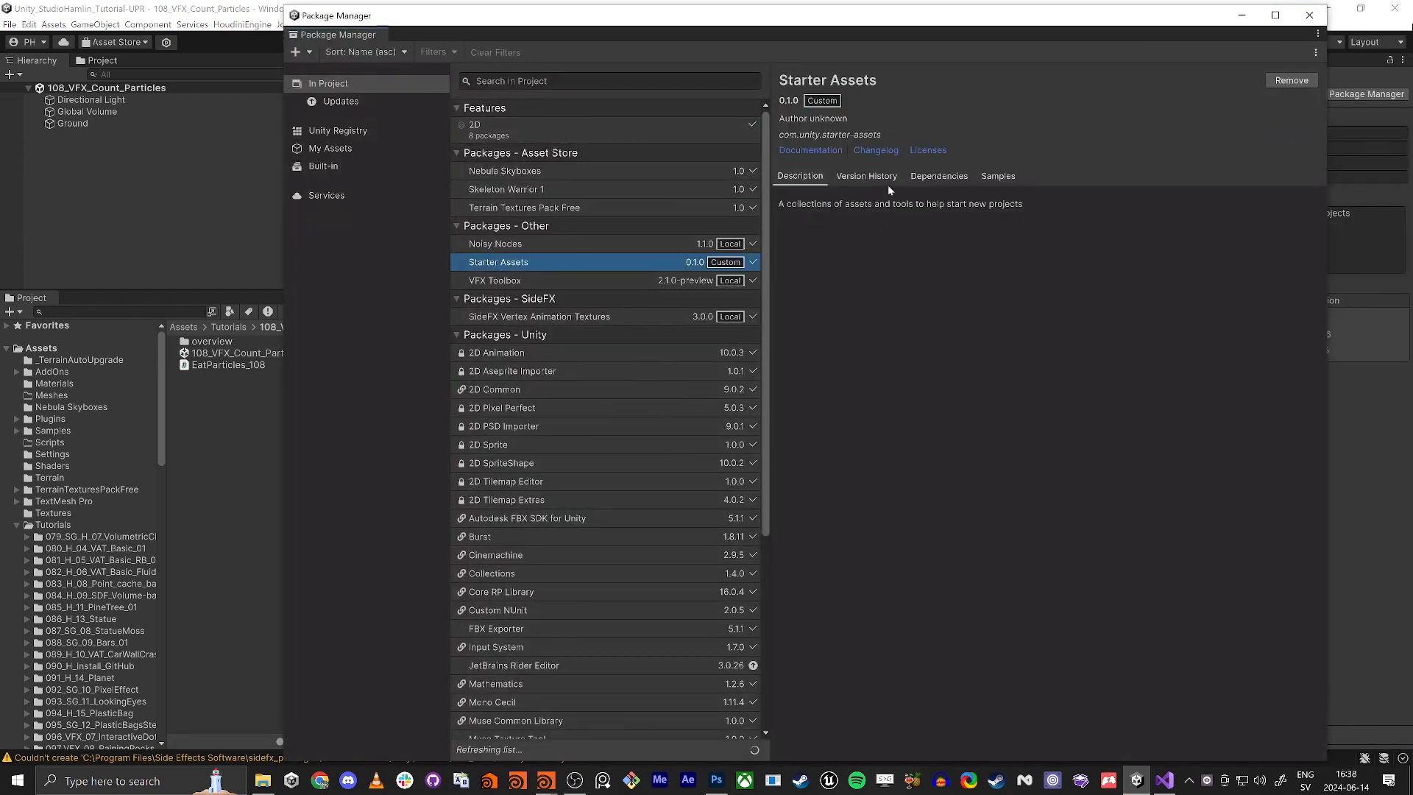
left_click(1309, 15)
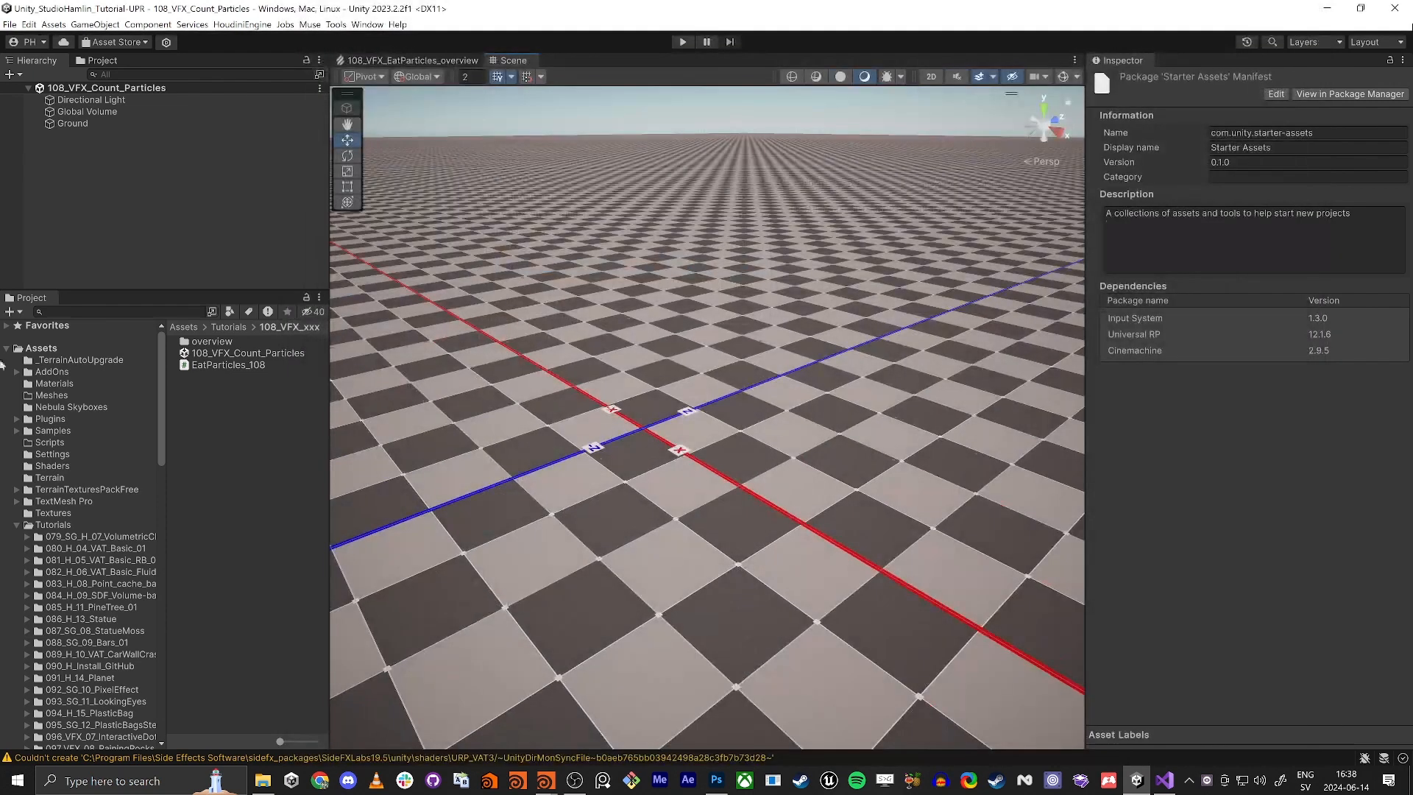
Add the Playground scene from the Starter Assets third-person controller sample folder to the open scene hierarchy.
left_click(52, 434)
left_click(17, 431)
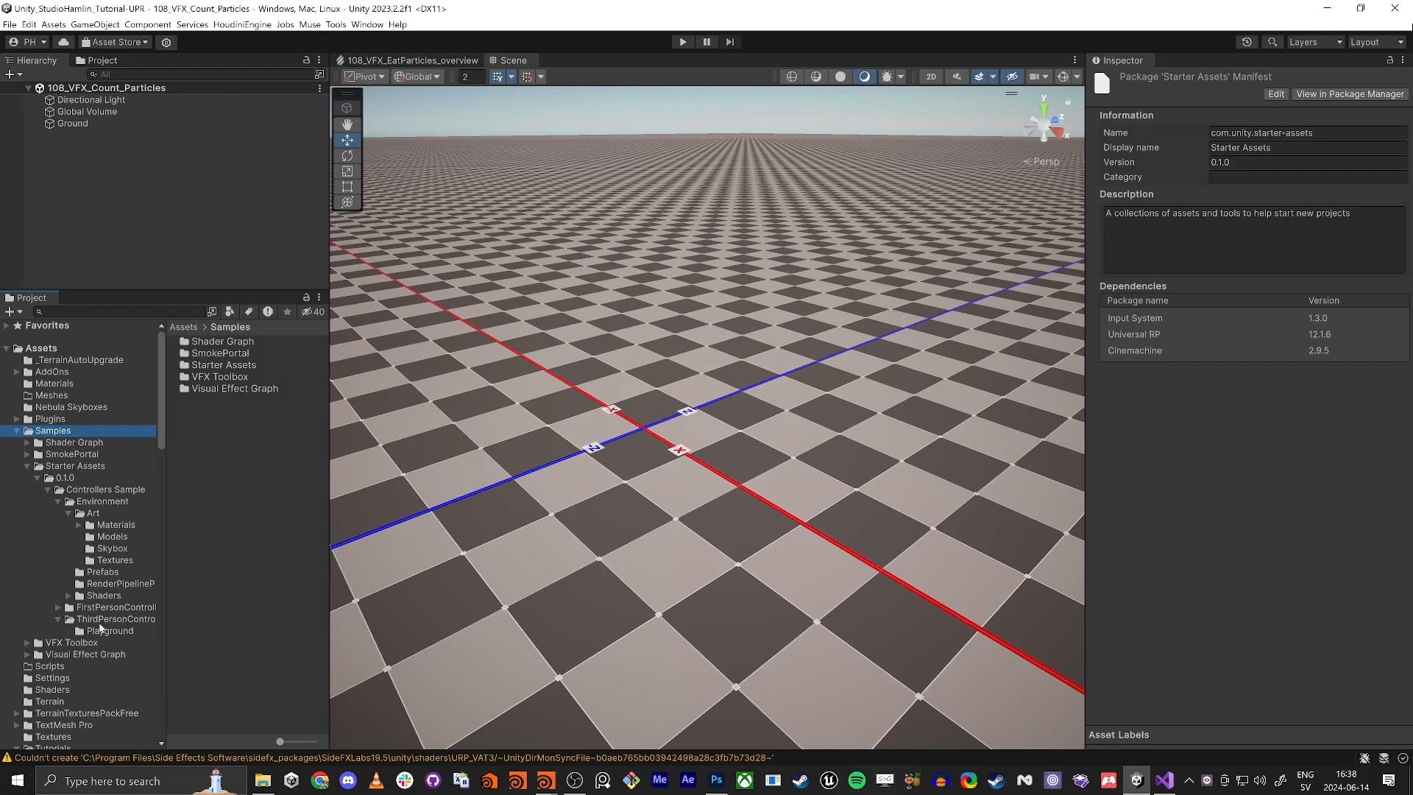
left_click(97, 620)
left_click_drag(217, 354, 168, 214)
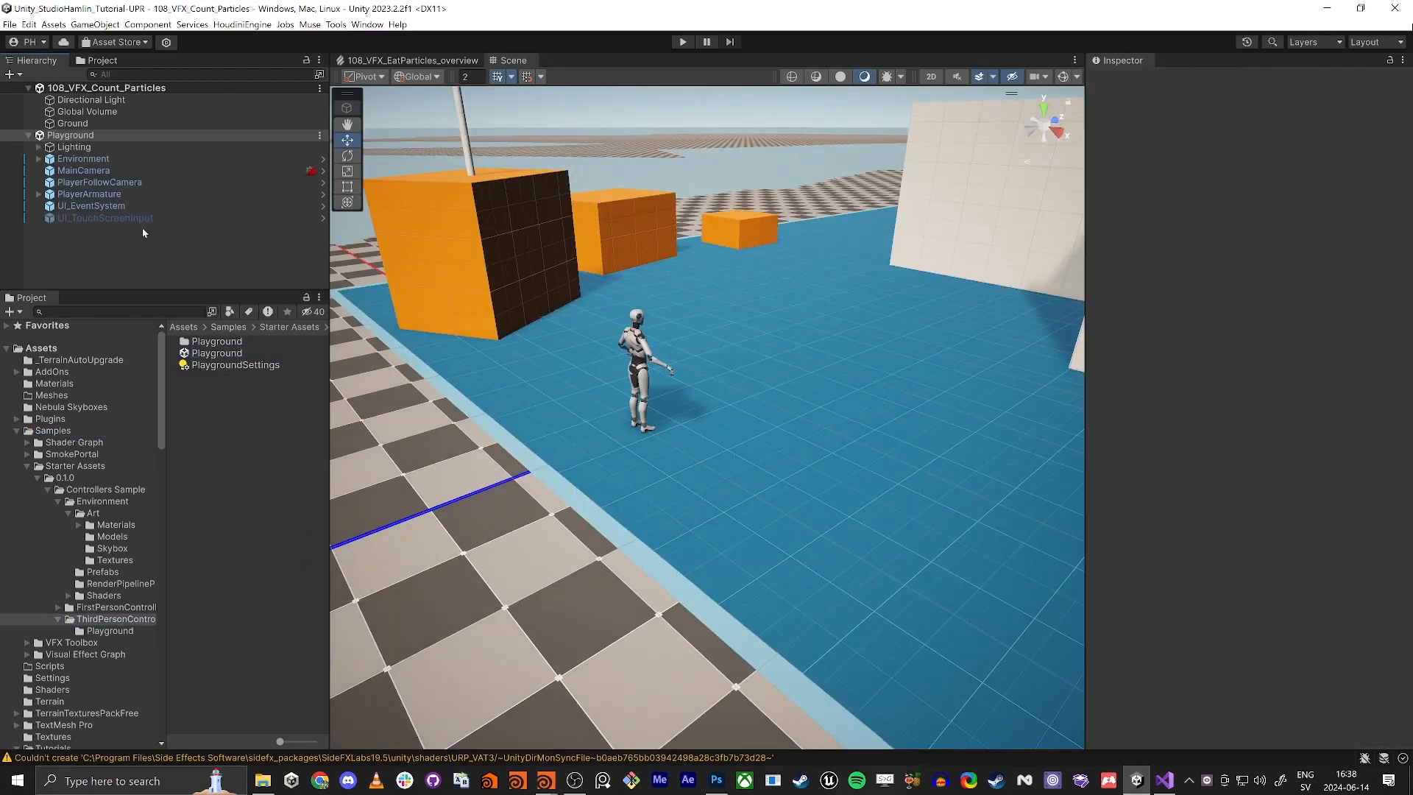
Move MainCamera, PlayerFollowCamera and PlayerArmature from the Playground scene into the 108_VFX_Count_Particles scene.
left_click(74, 194)
left_click(88, 183, "ctrl")
left_click(92, 171, "ctrl")
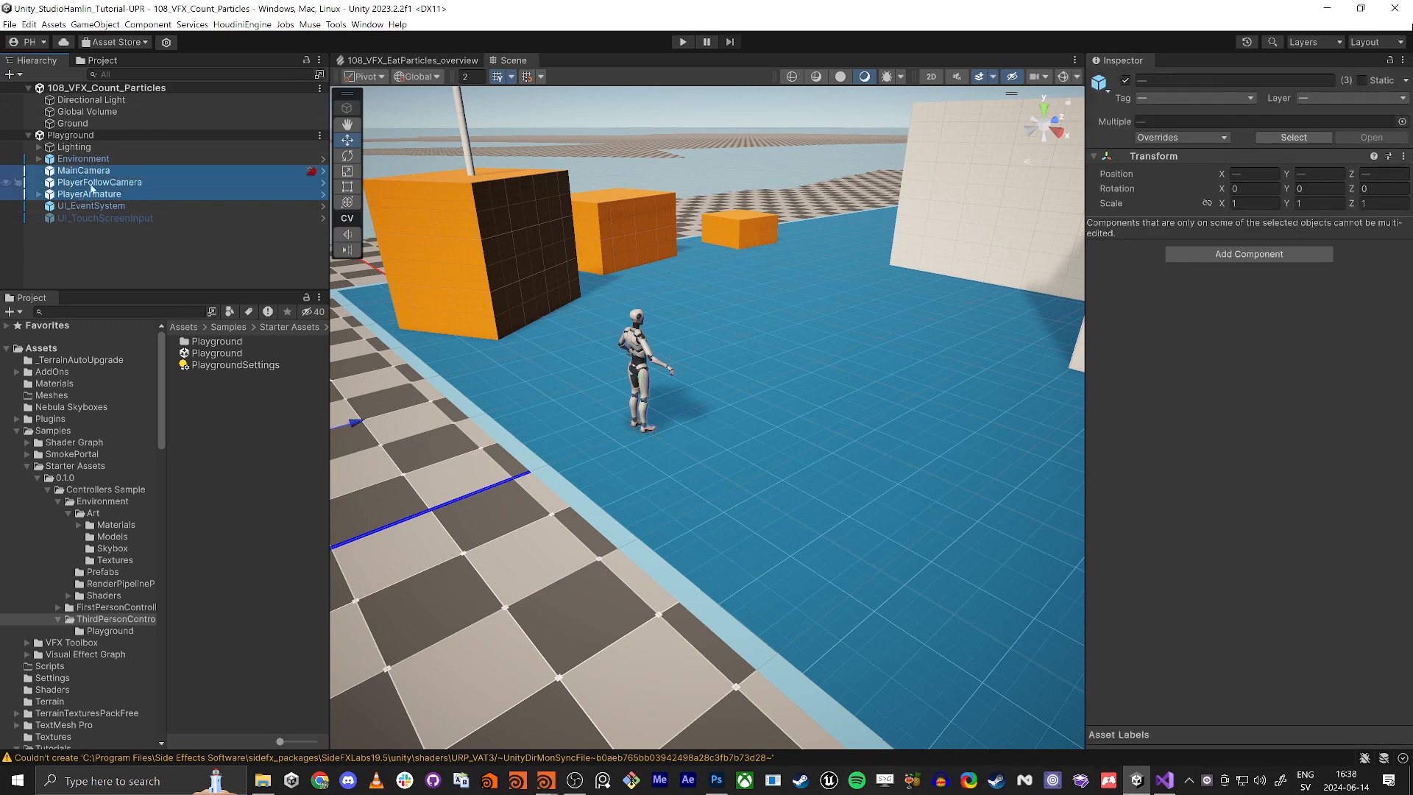
left_click_drag(82, 194, 101, 123)
Remove the Playground scene from the hierarchy.
right_click(73, 170)
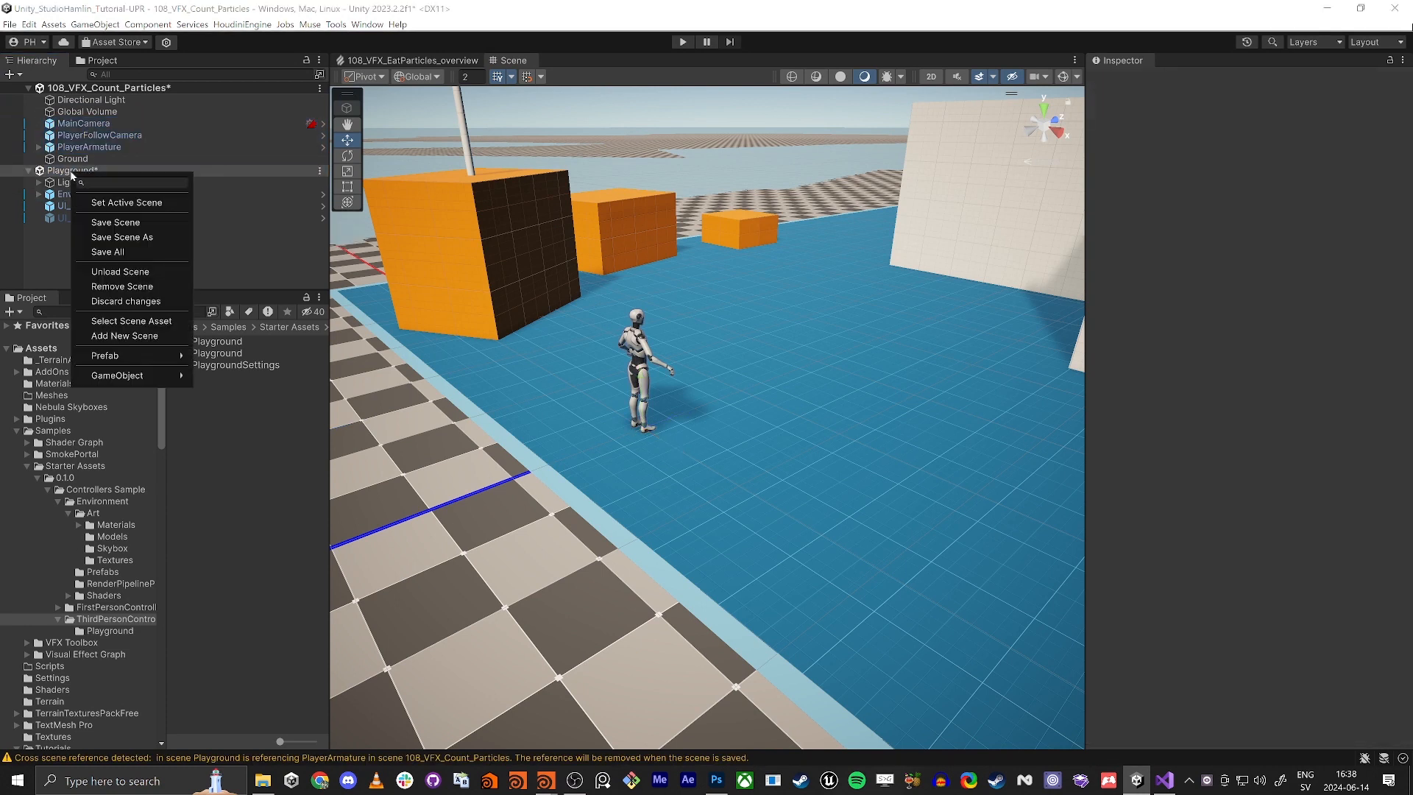
left_click(122, 286)
left_click(750, 417)
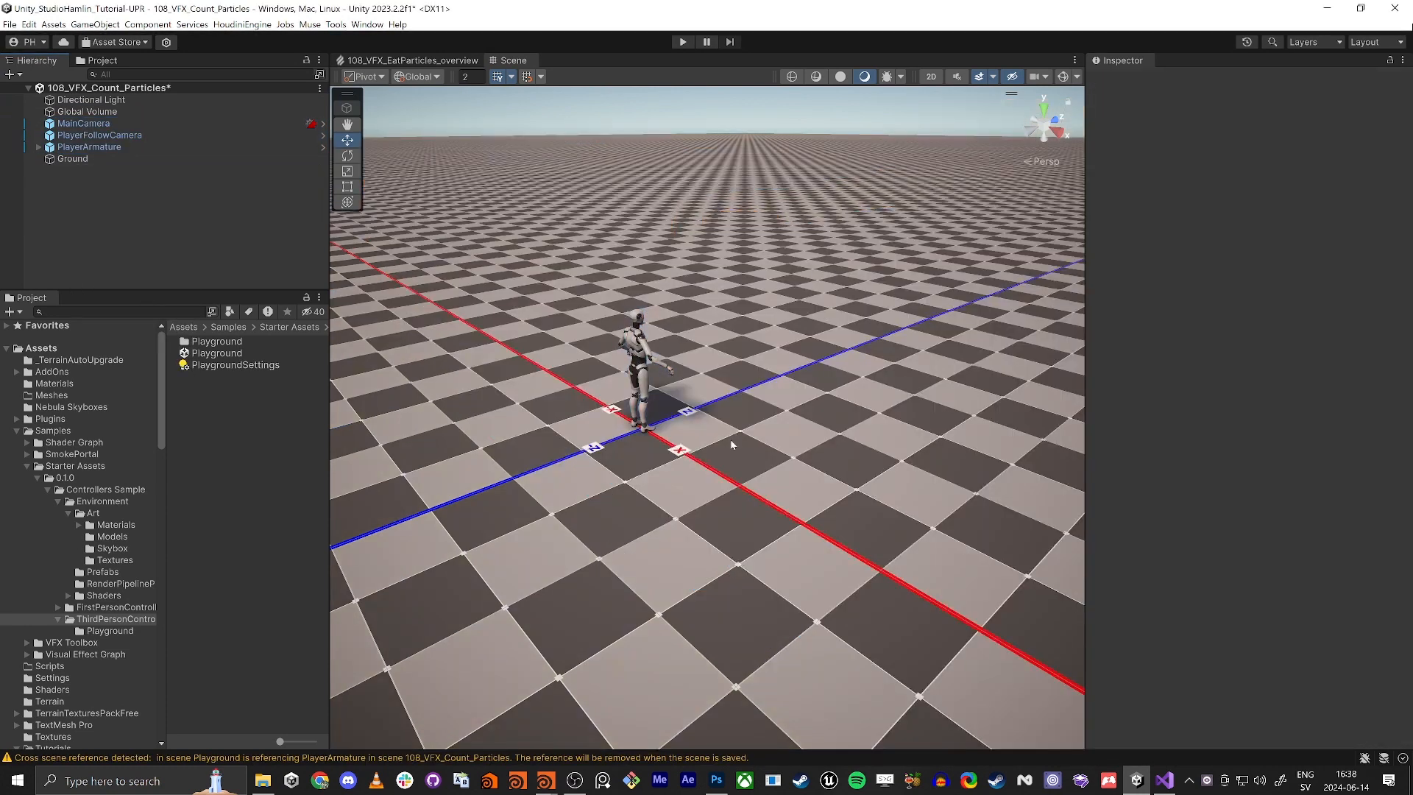
left_click_drag(749, 419, 647, 437, "alt")
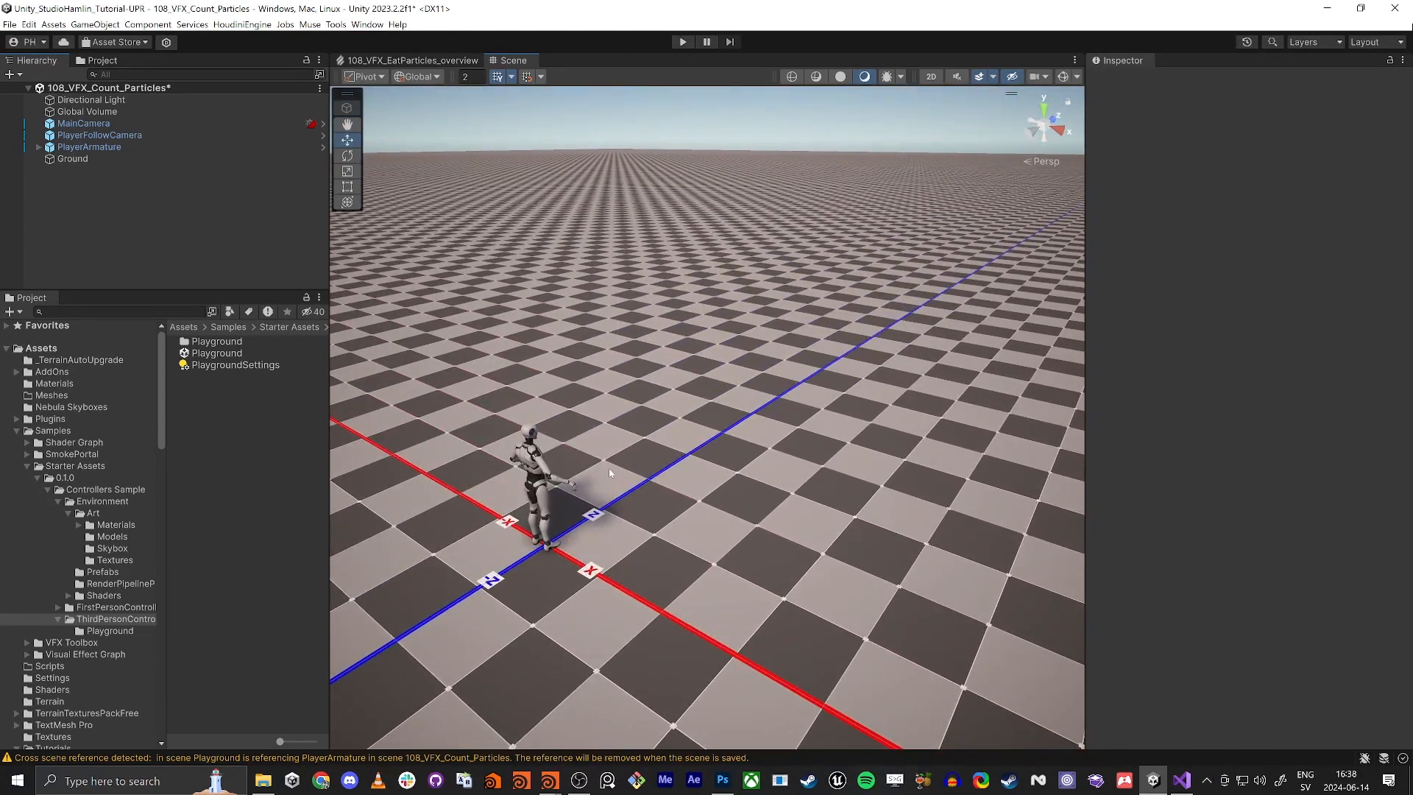
right_click(103, 209)
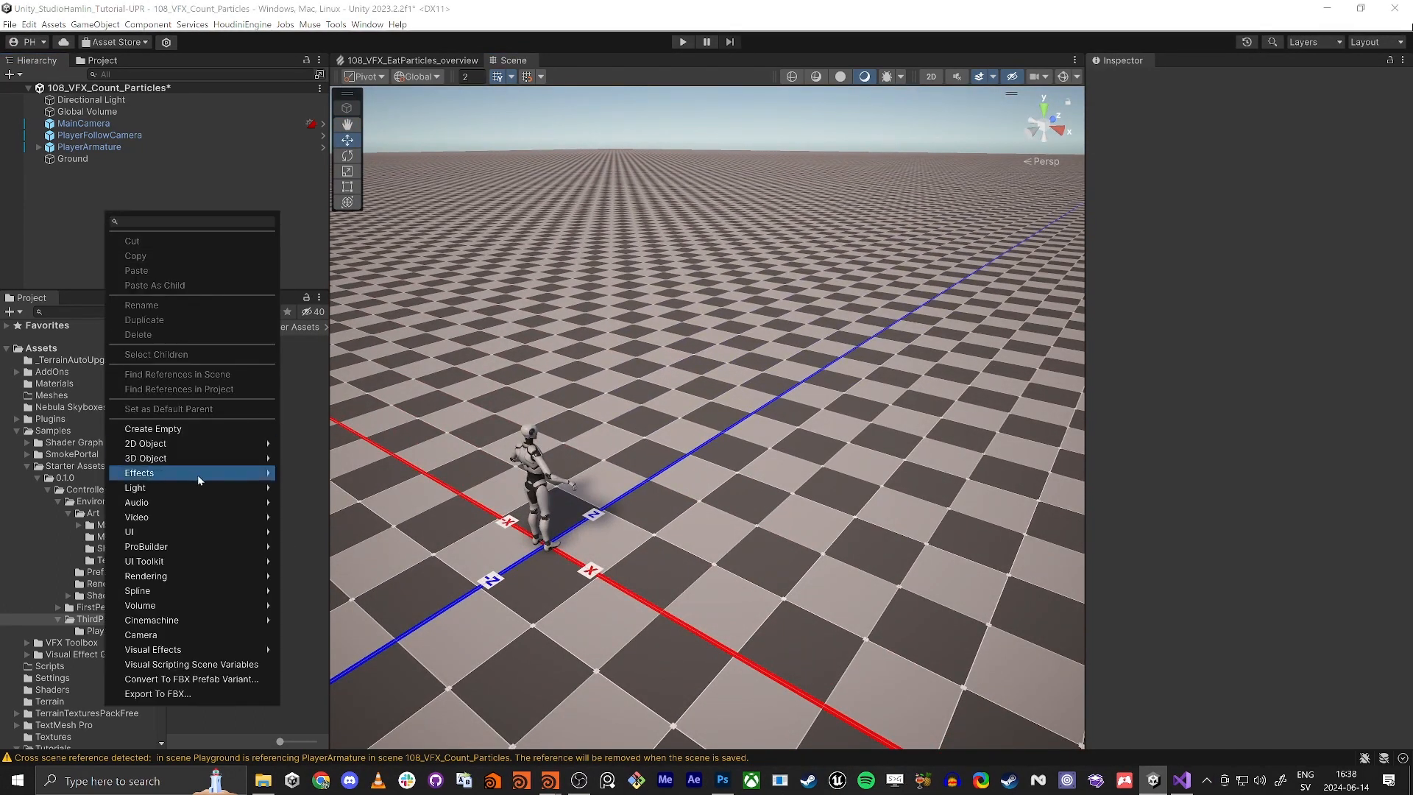
left_click(241, 429)
type("G")
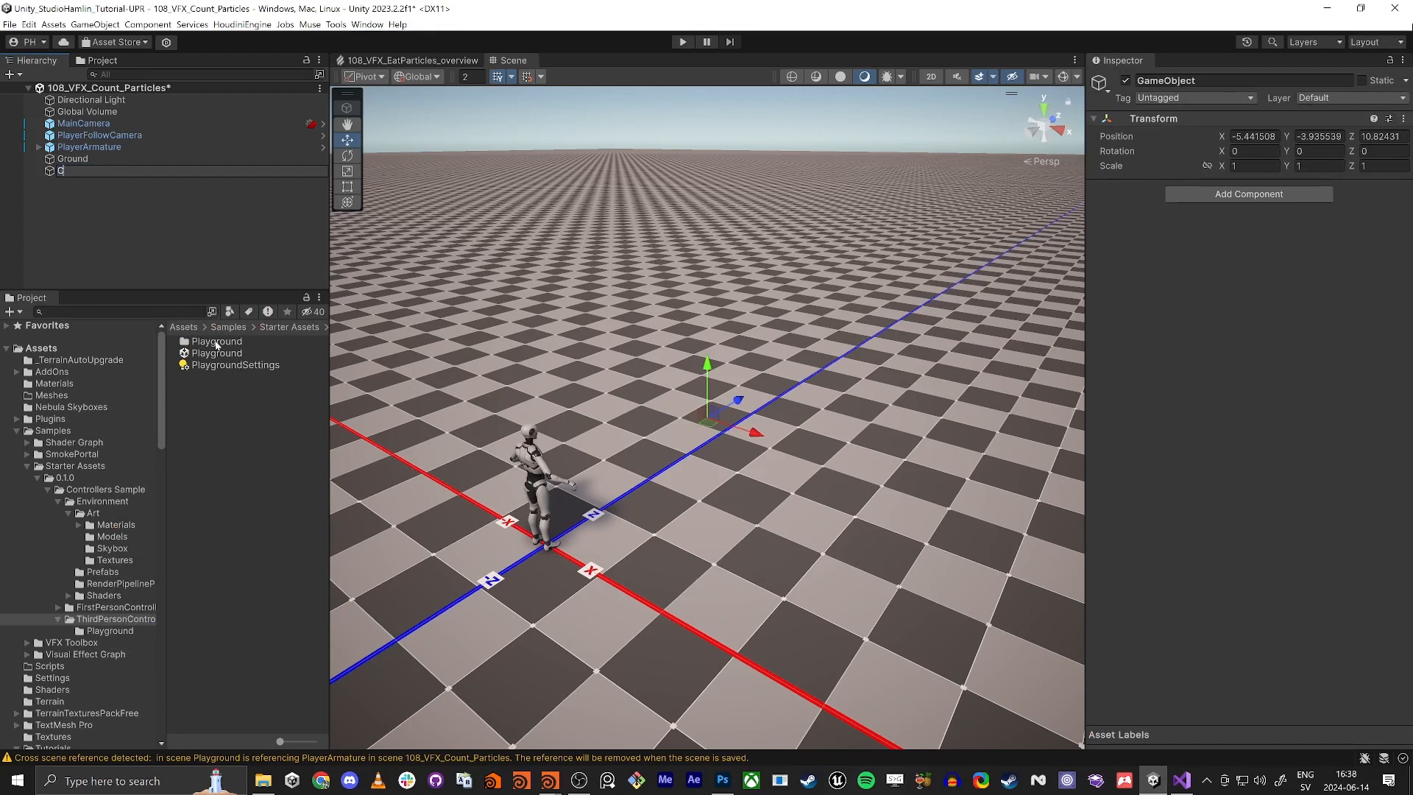
key("Escape")
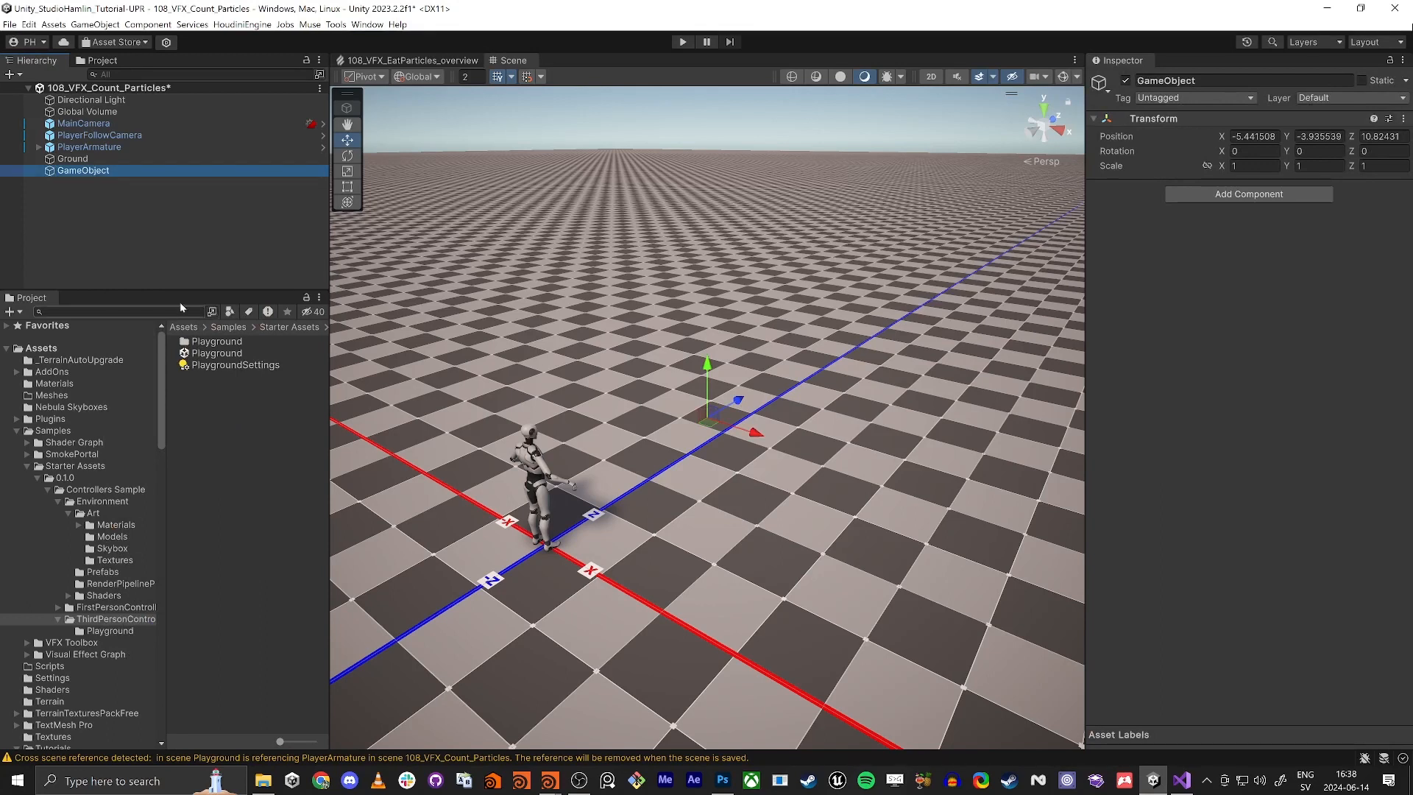
left_click(81, 170)
key("Delete")
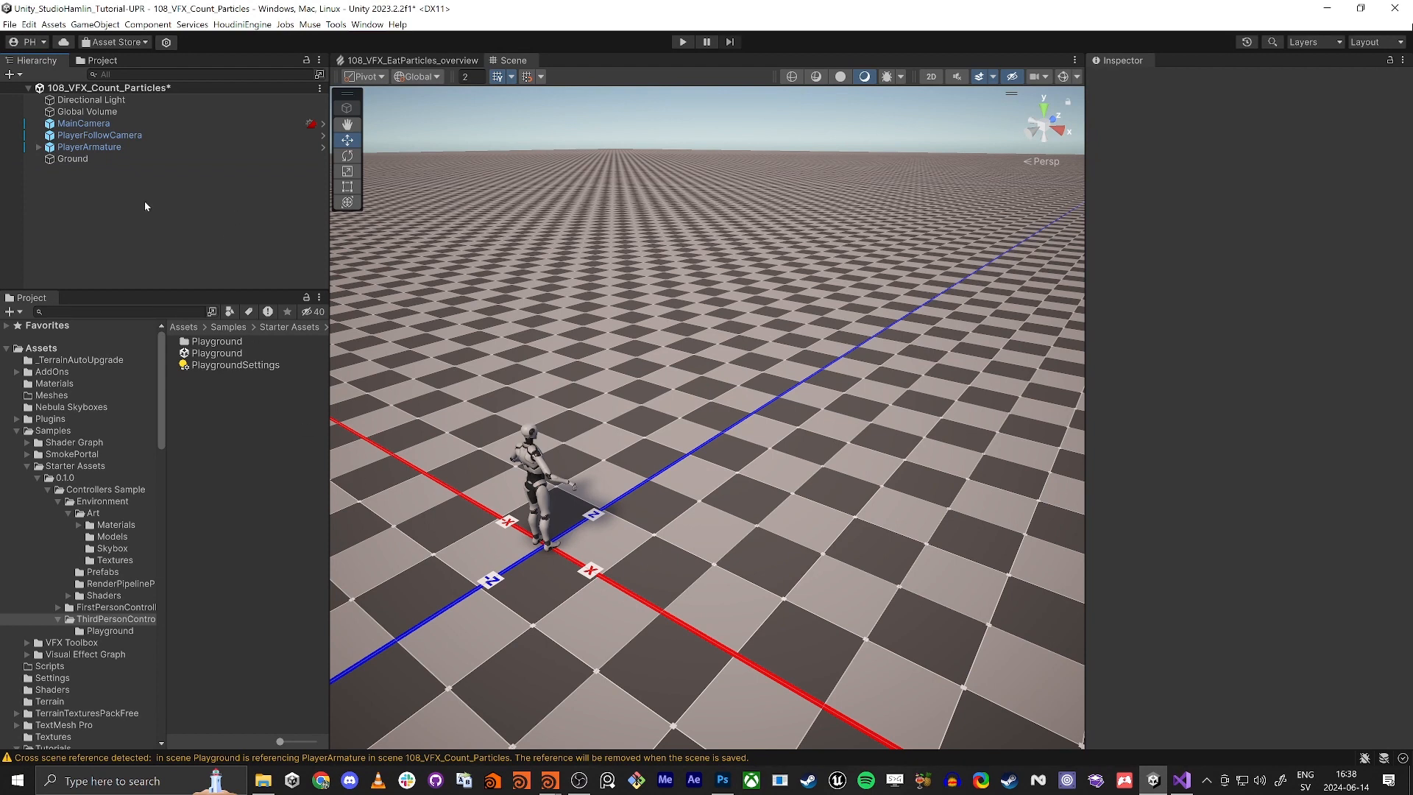
Add a Capsule 3D object at position 0, 0, 0 and raise it above the character to about Y 2.785.
right_click(135, 233)
mouse_move(260, 483)
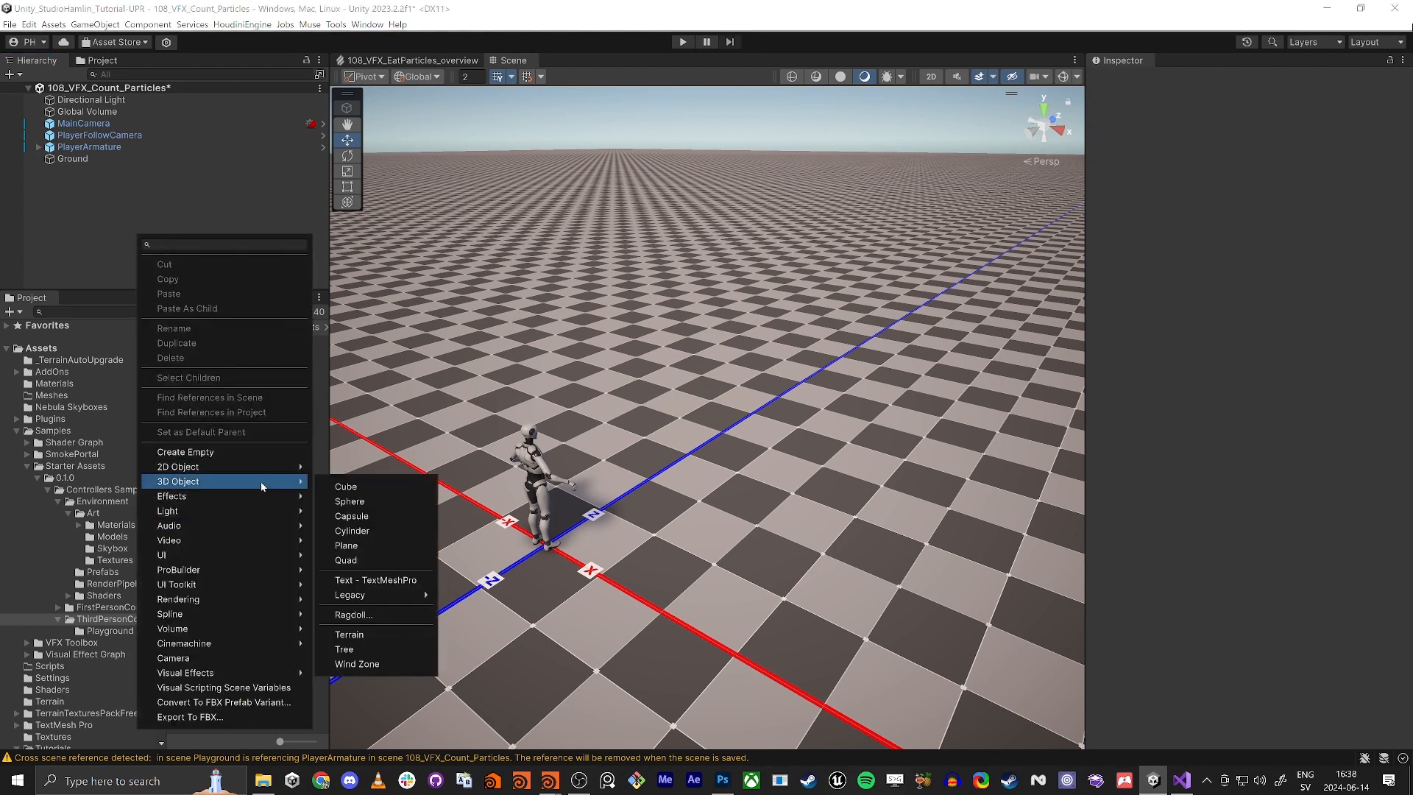
left_click(352, 516)
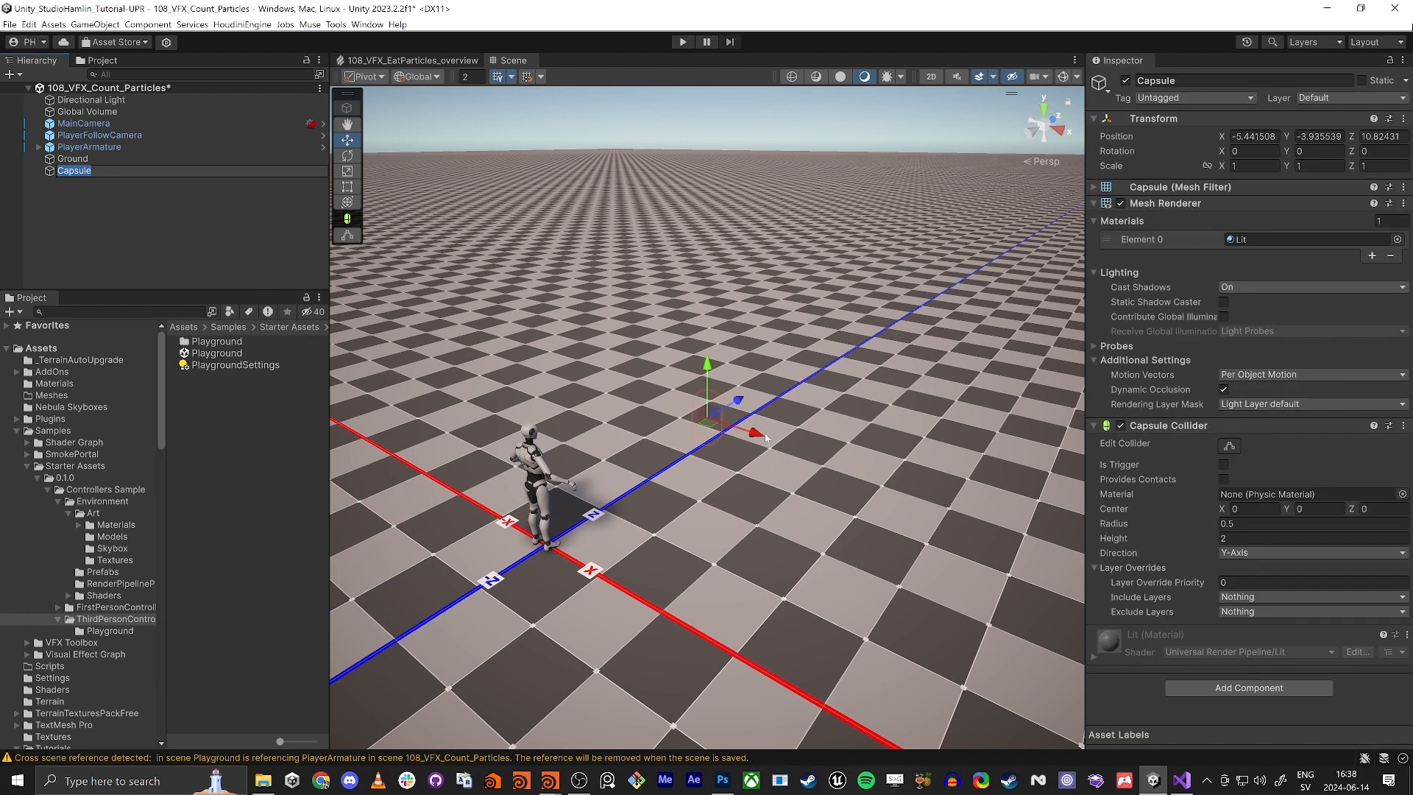
left_click(1254, 137)
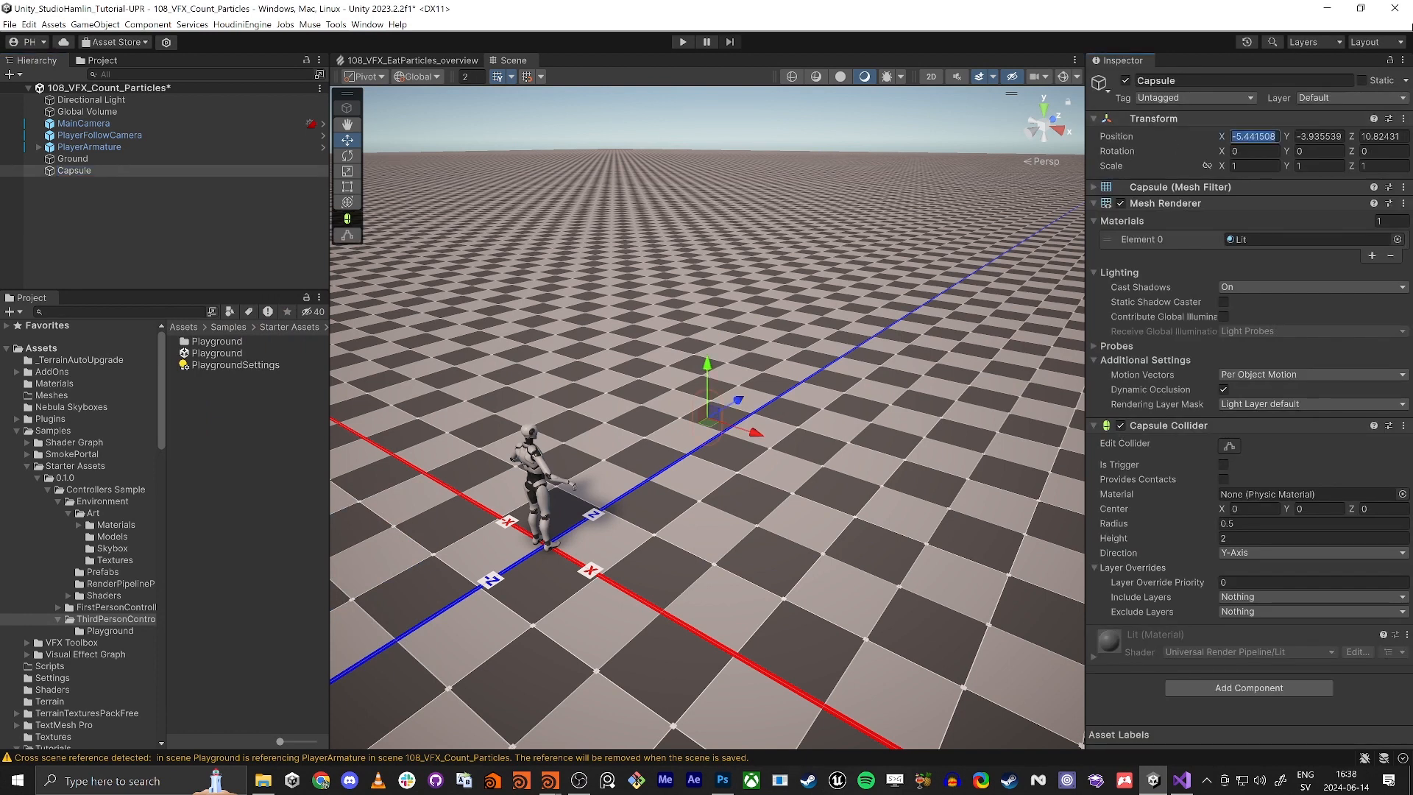
type("0")
key("Tab")
type("0")
key("Tab")
type("0")
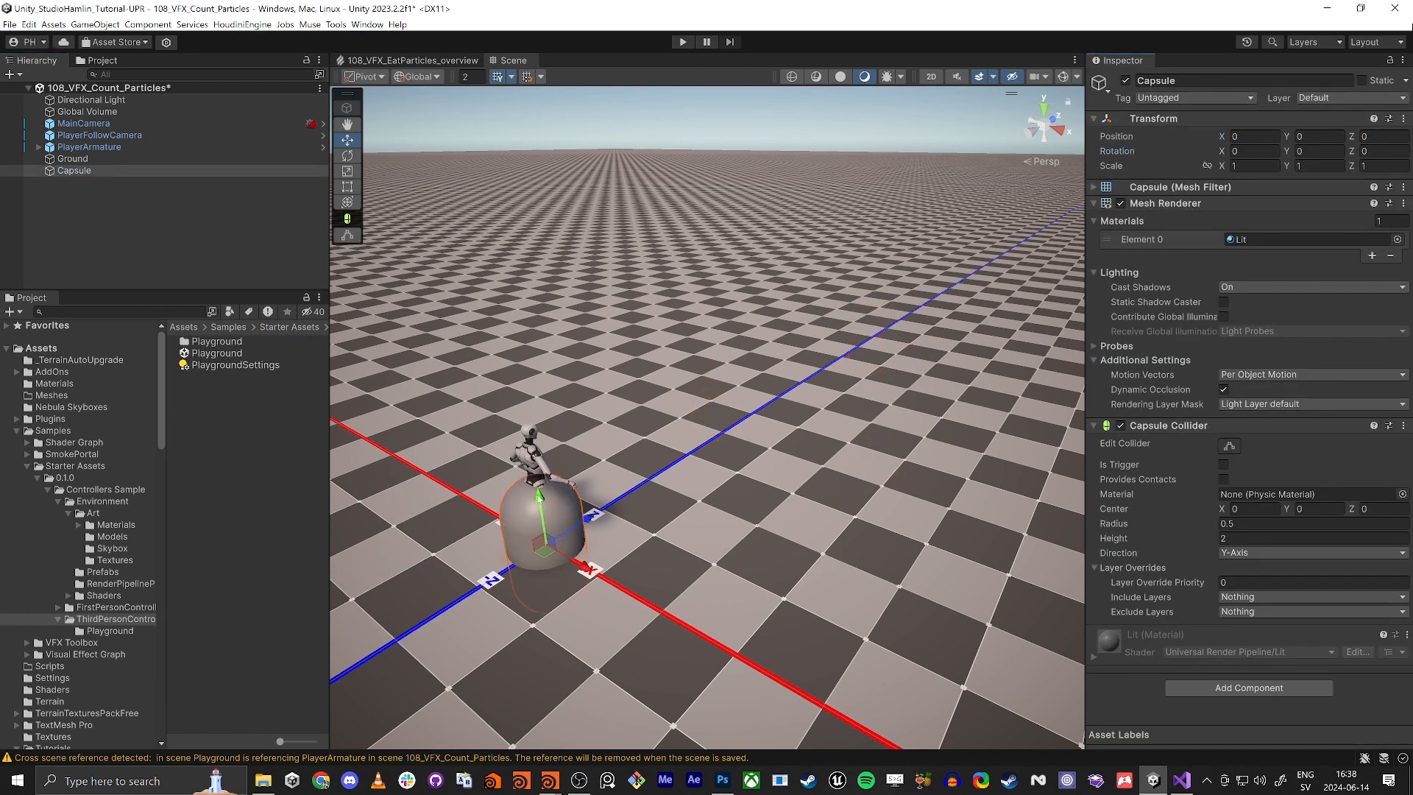
left_click_drag(539, 498, 428, 417)
Switch to the untitled Houdini session and change its desktop layout to 2x1x1.
mouse_move(549, 781)
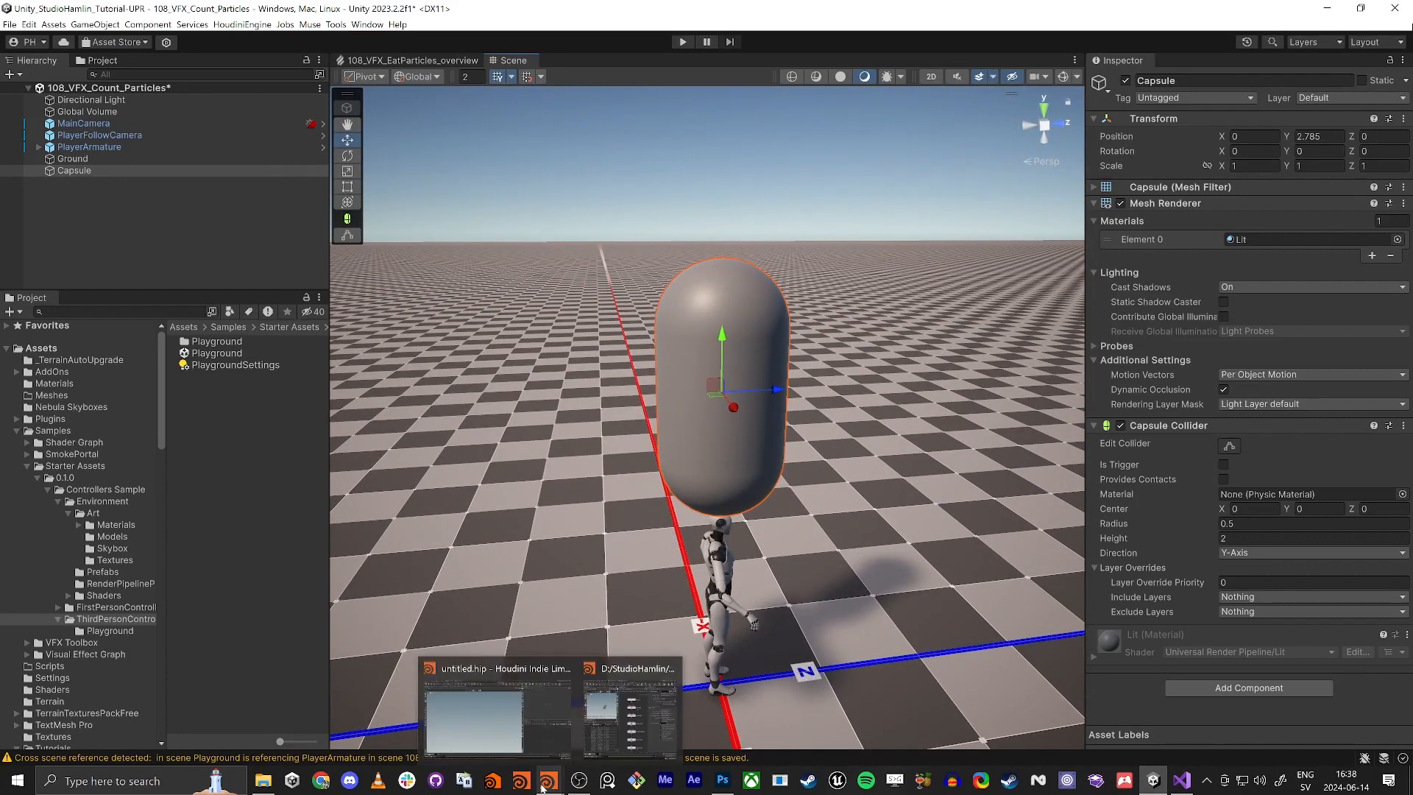
left_click(453, 704)
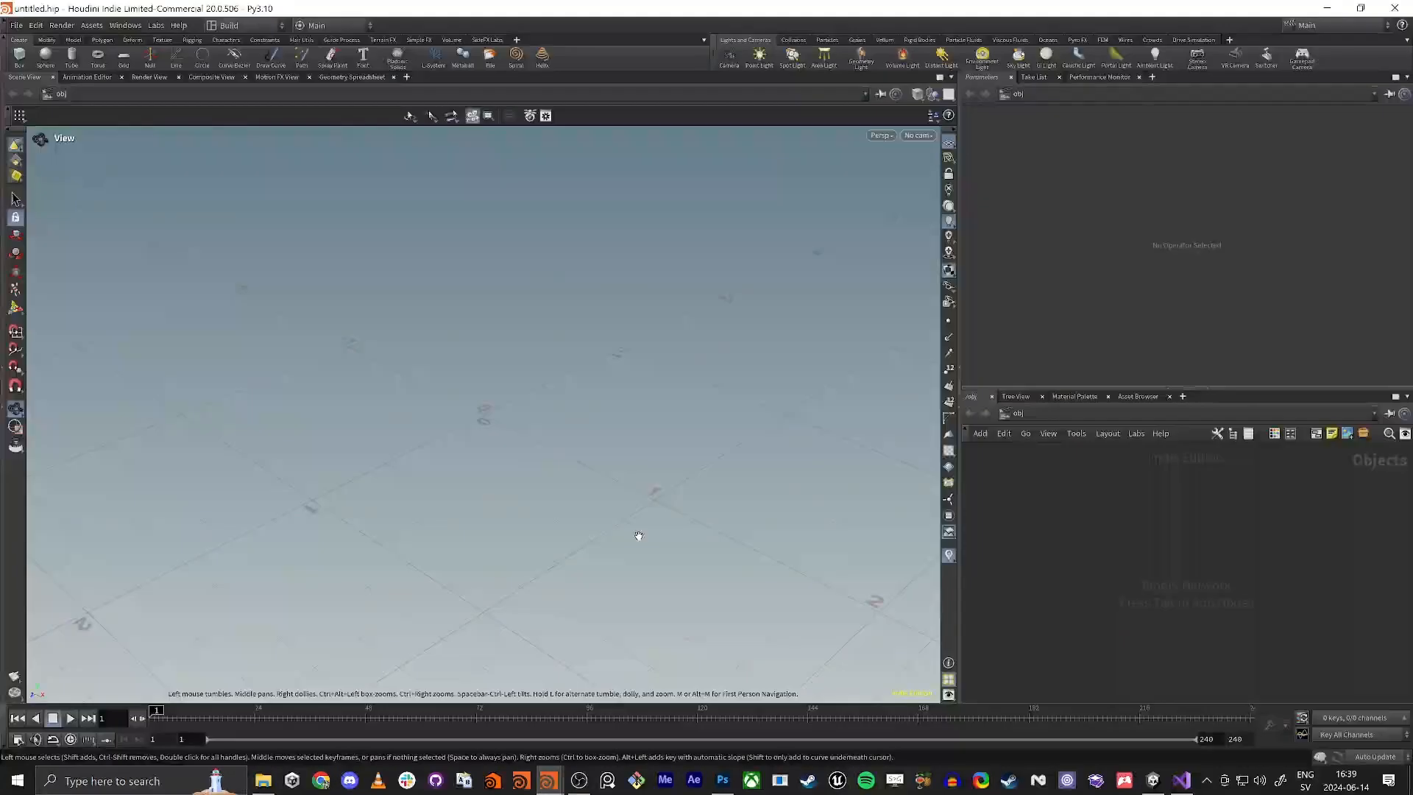
left_click(243, 25)
left_click(234, 47)
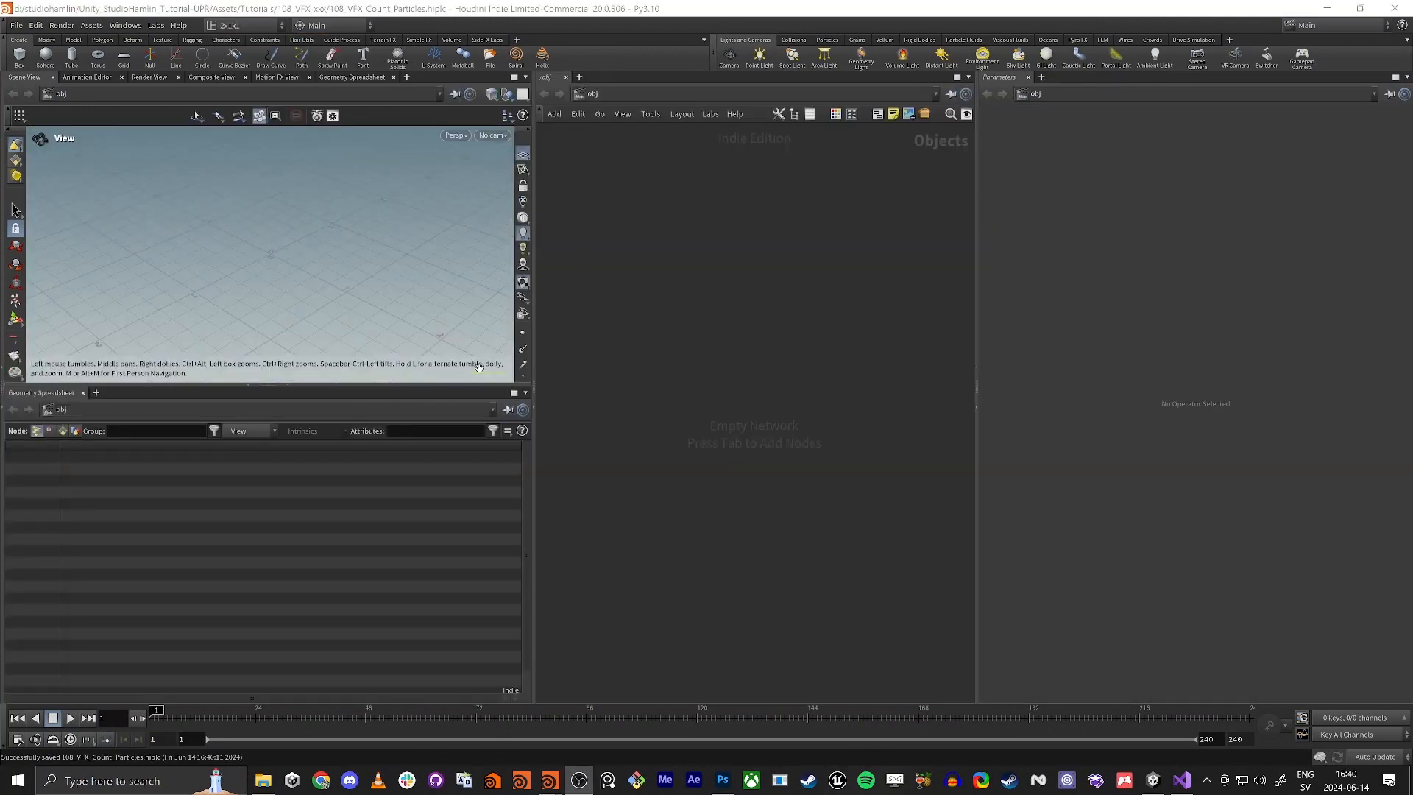
Save the Houdini scene as 108_VFX_Count_Particles.hiplc in the project's 108_VFX_xxx tutorial folder.
left_click(656, 303)
left_click(16, 25)
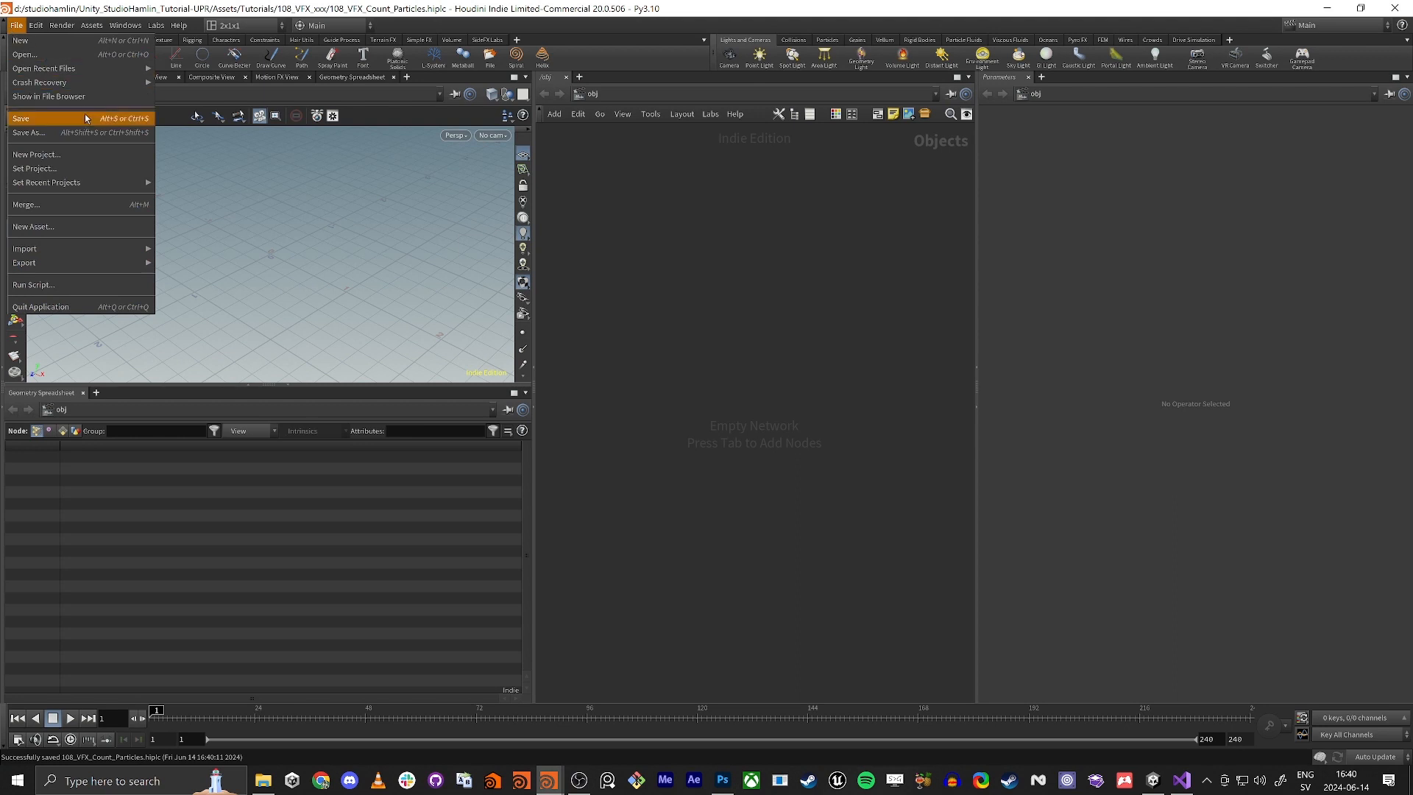
left_click(44, 133)
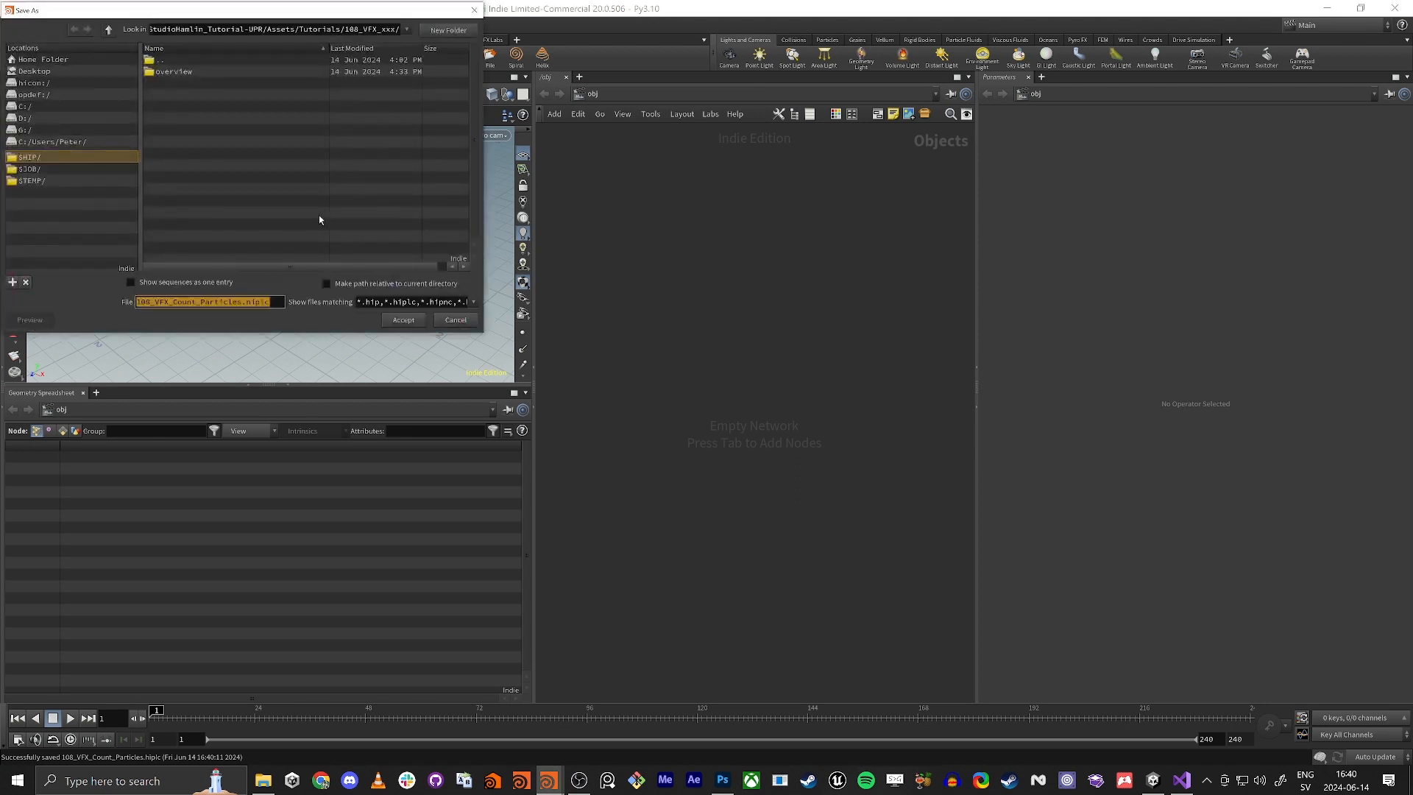
triple_click(358, 30)
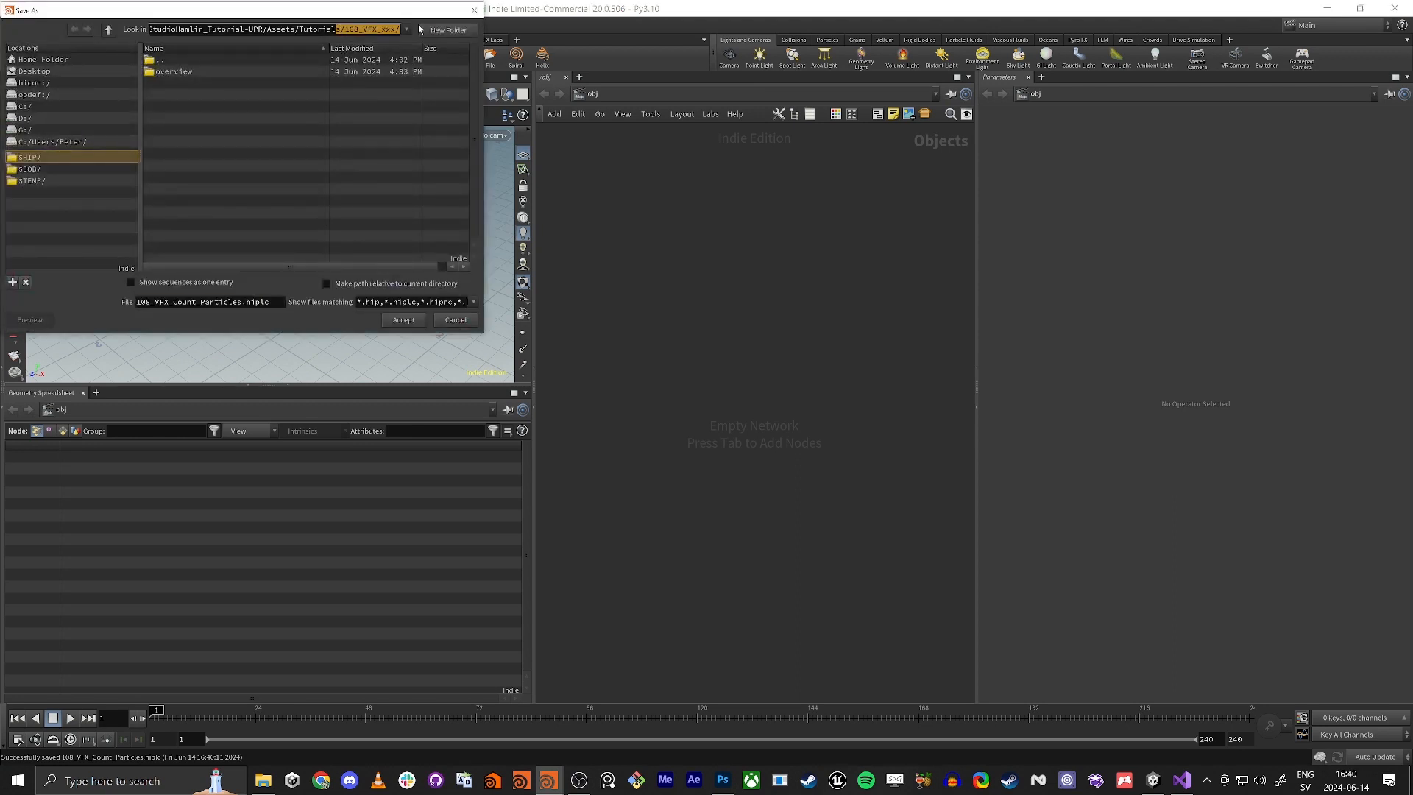
left_click(363, 24)
triple_click(225, 304)
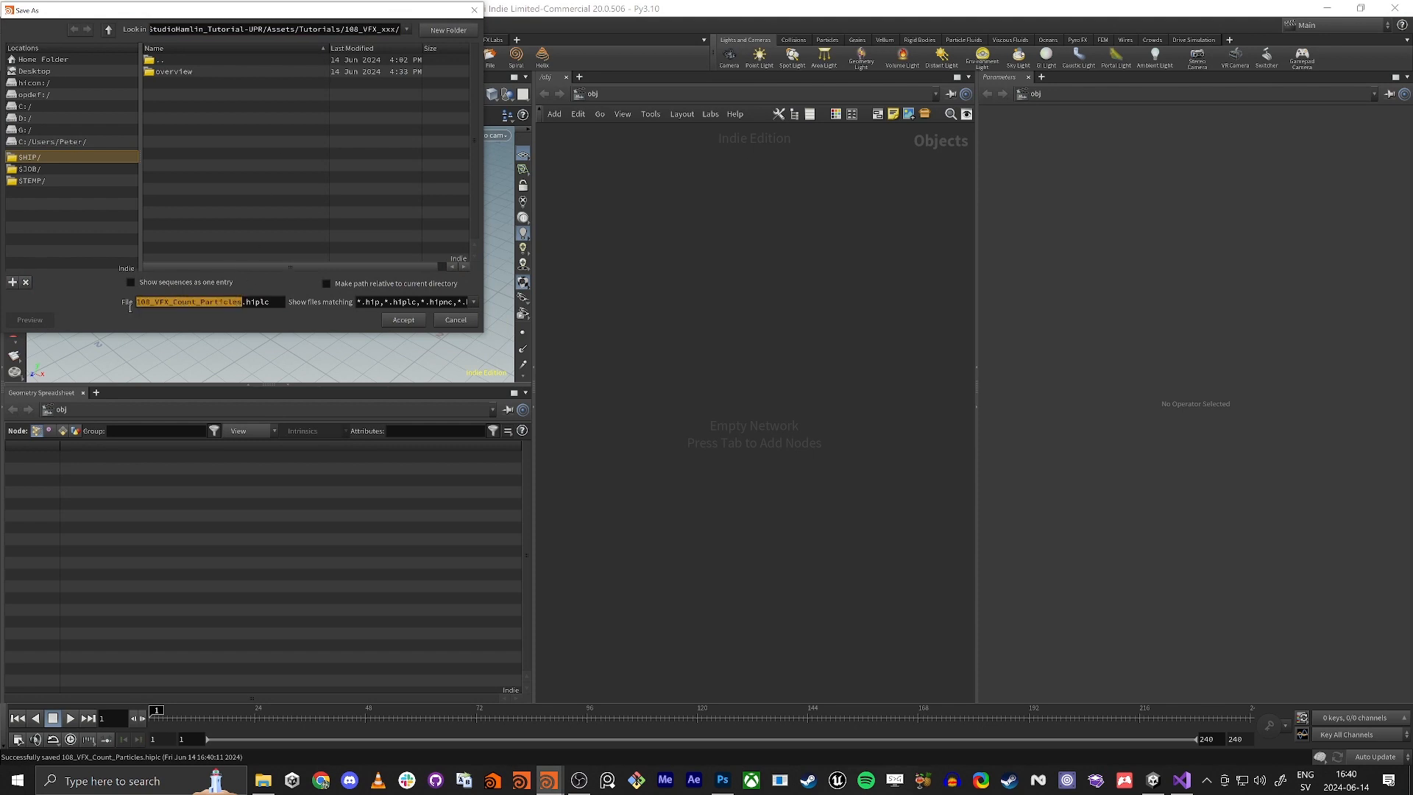
left_click(403, 320)
Switch to Unity and check the 108_VFX_xxx folder for the saved 108_VFX_Count_Particles Houdini file.
key("alt+Tab")
key("Tab")
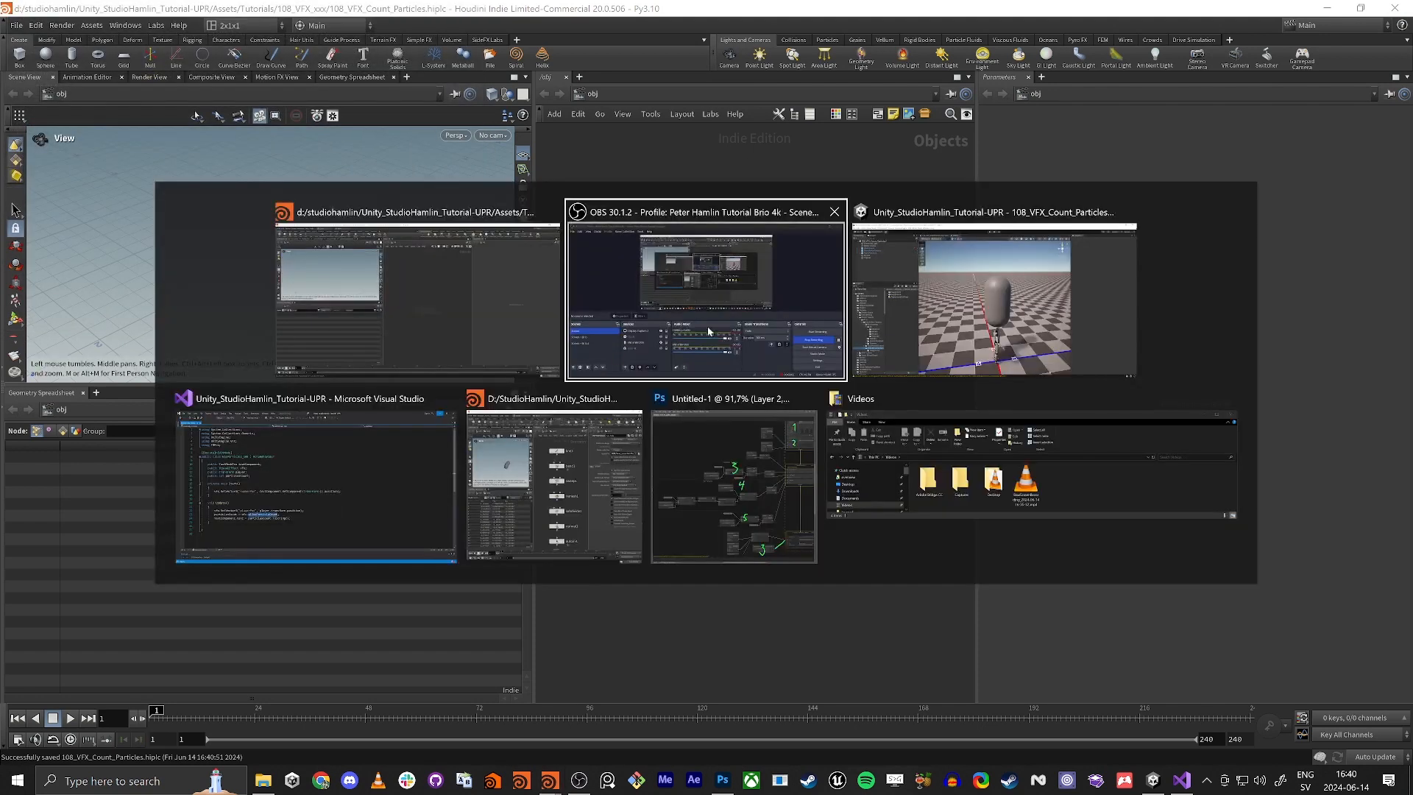
scroll(101, 621, "down", 10)
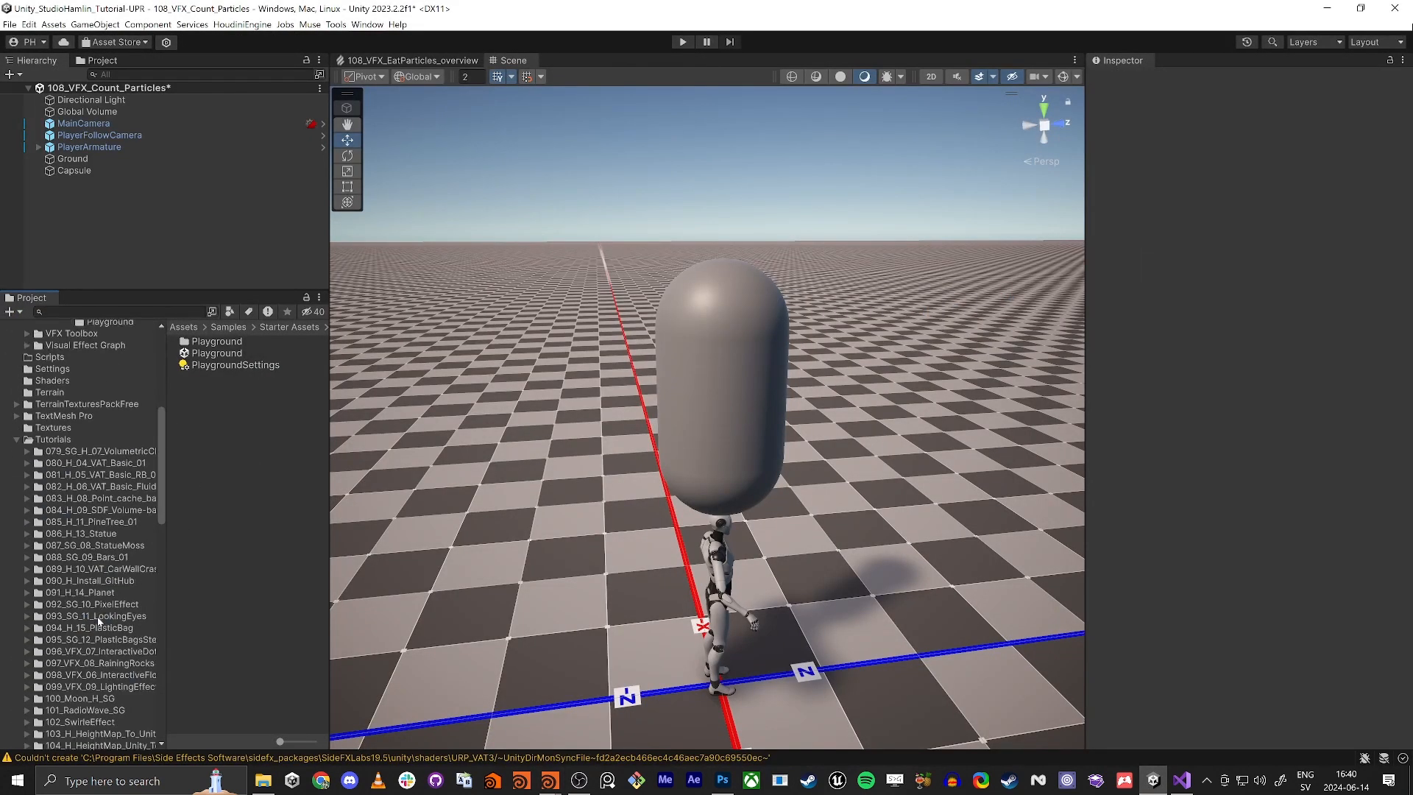
left_click(77, 440)
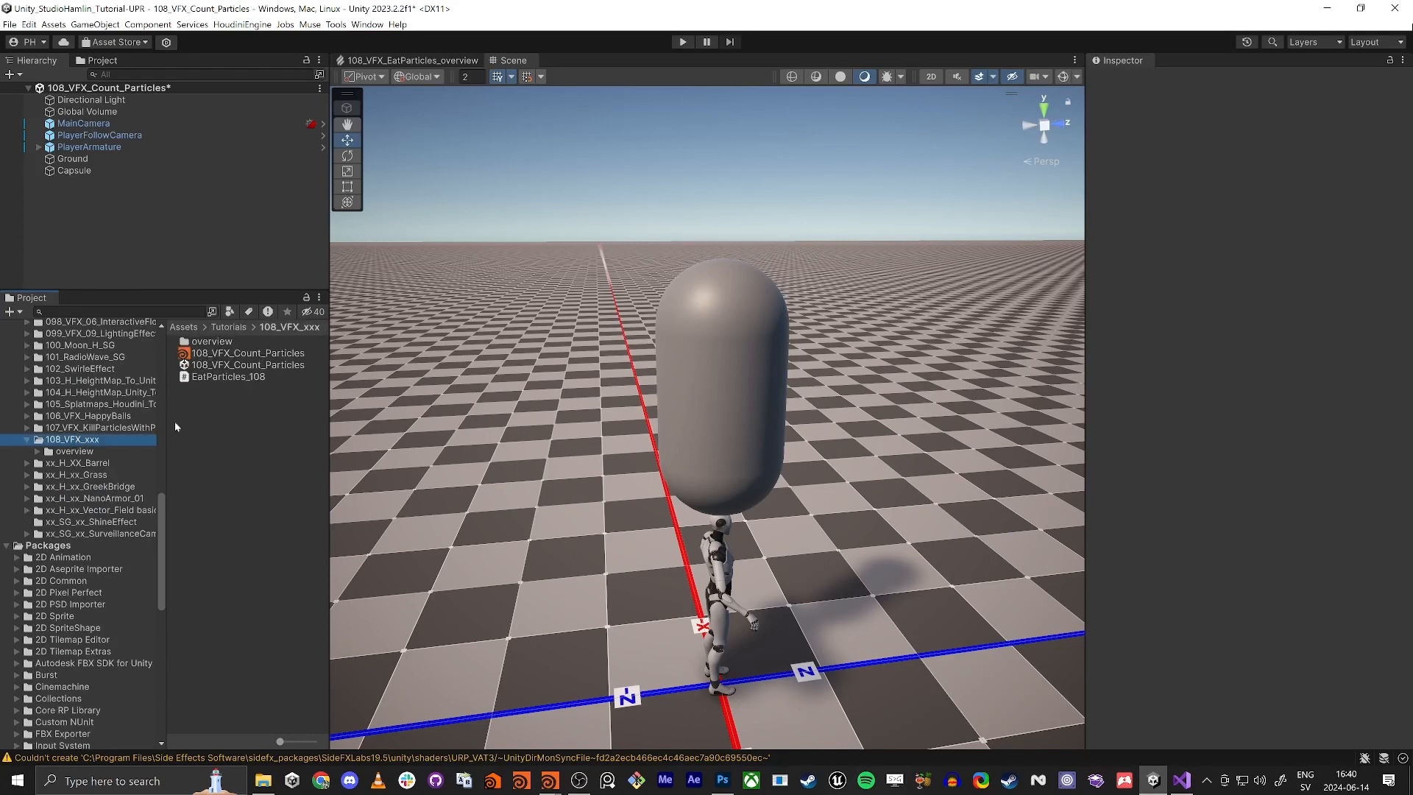
left_click(229, 353)
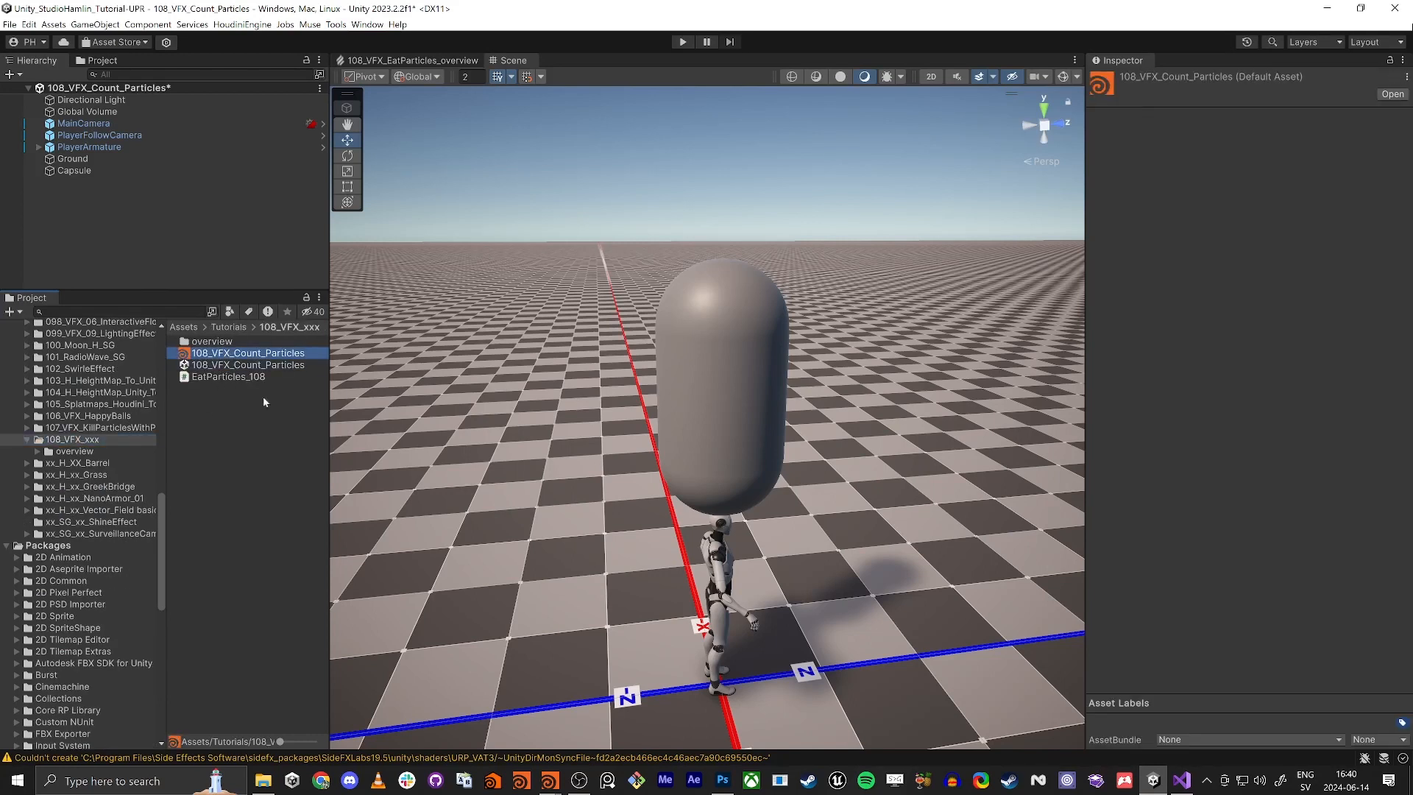
Switch back to Houdini, add a Geometry node to the object network and go inside it.
key("alt+Tab")
key("Tab")
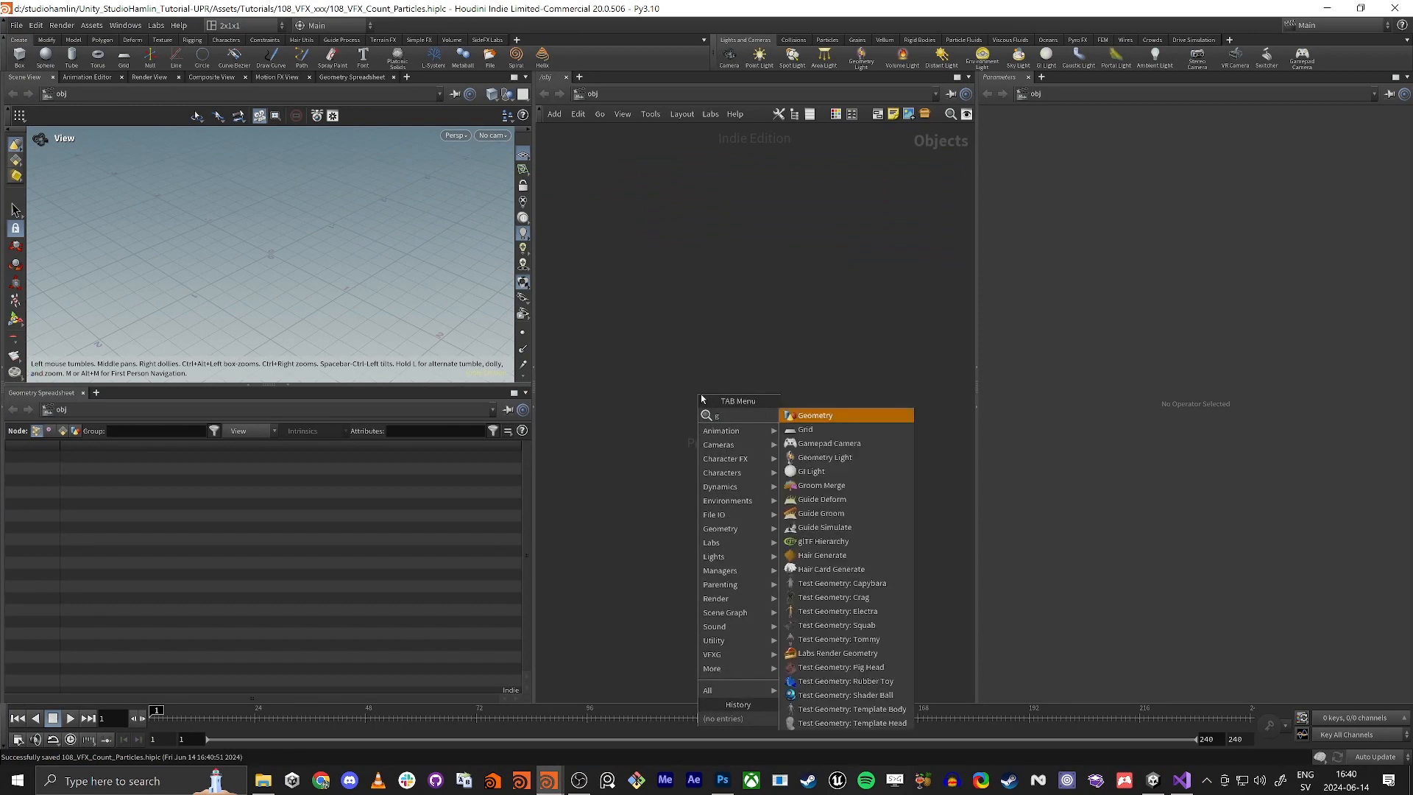
key("Escape")
left_click(701, 394)
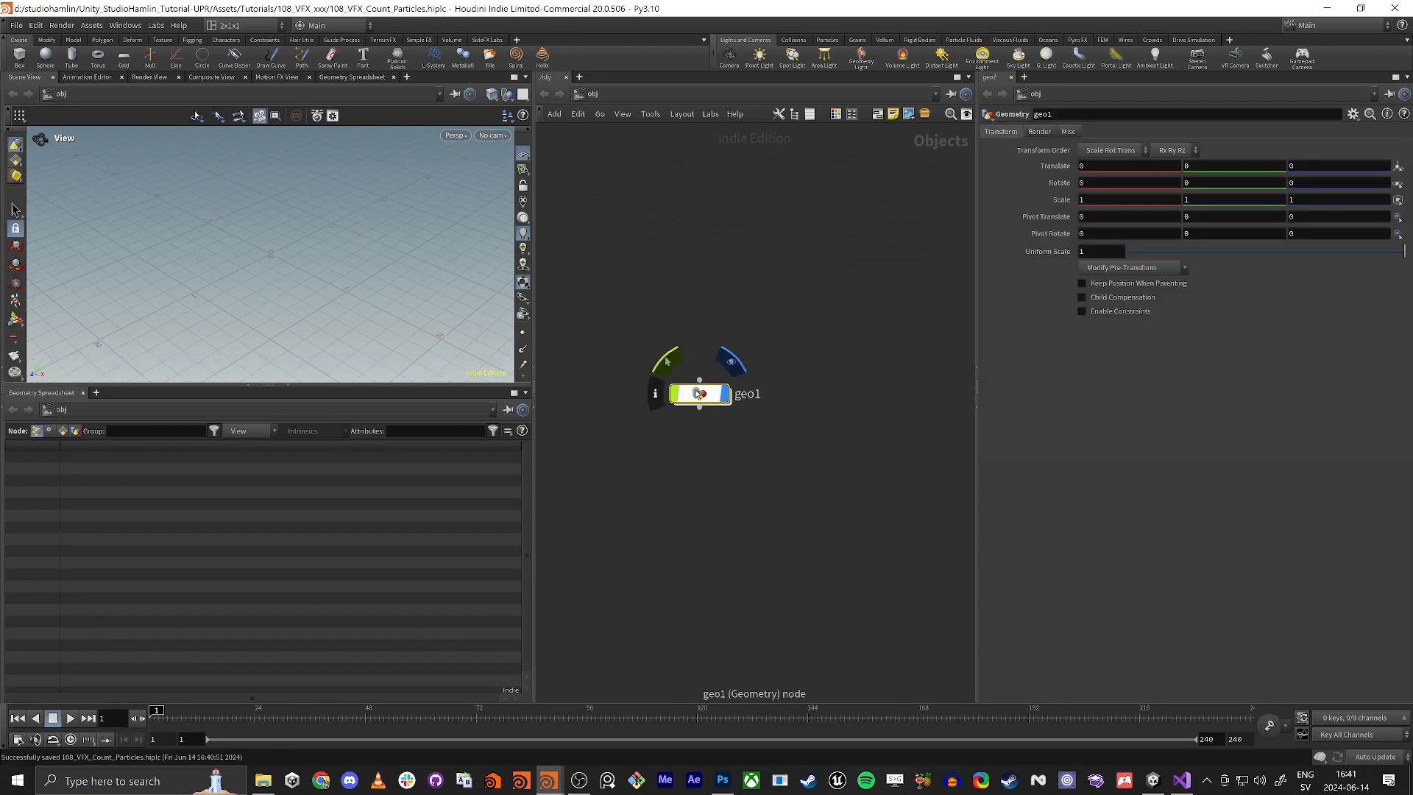
left_click_drag(701, 395, 744, 444)
double_click(744, 443)
Add a Line node inside the geometry network and frame it in the network view.
key("Tab")
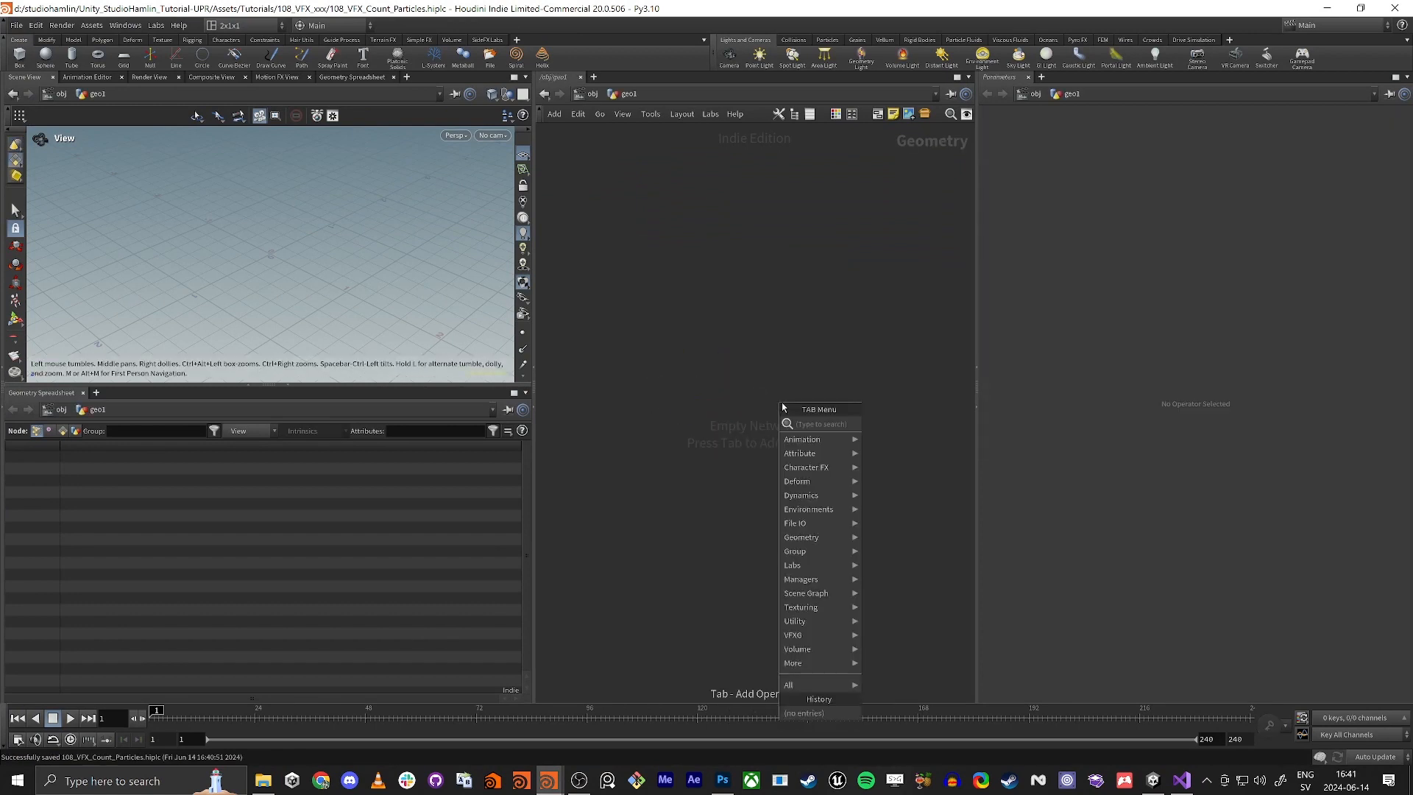
type("line")
key("Return")
left_click(781, 402)
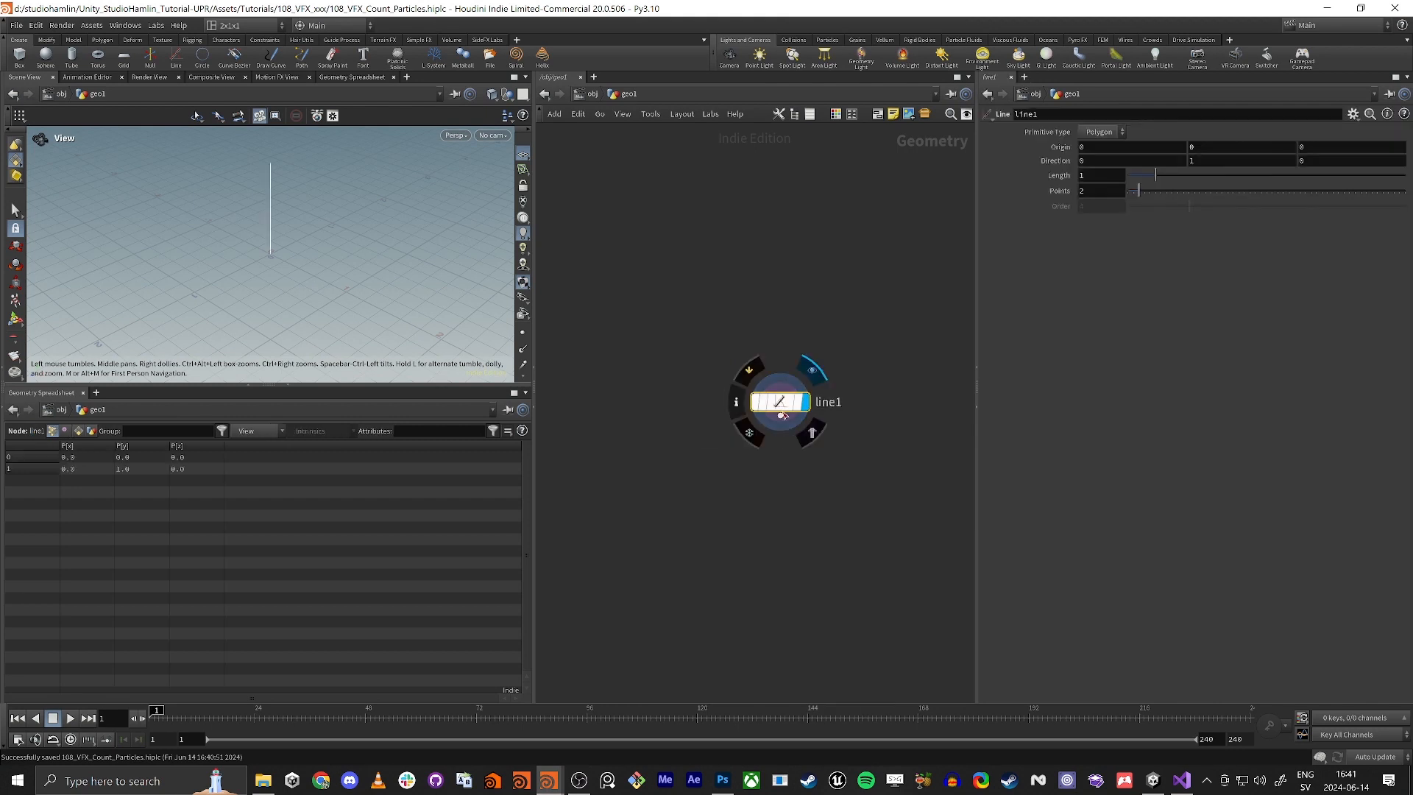
key("h")
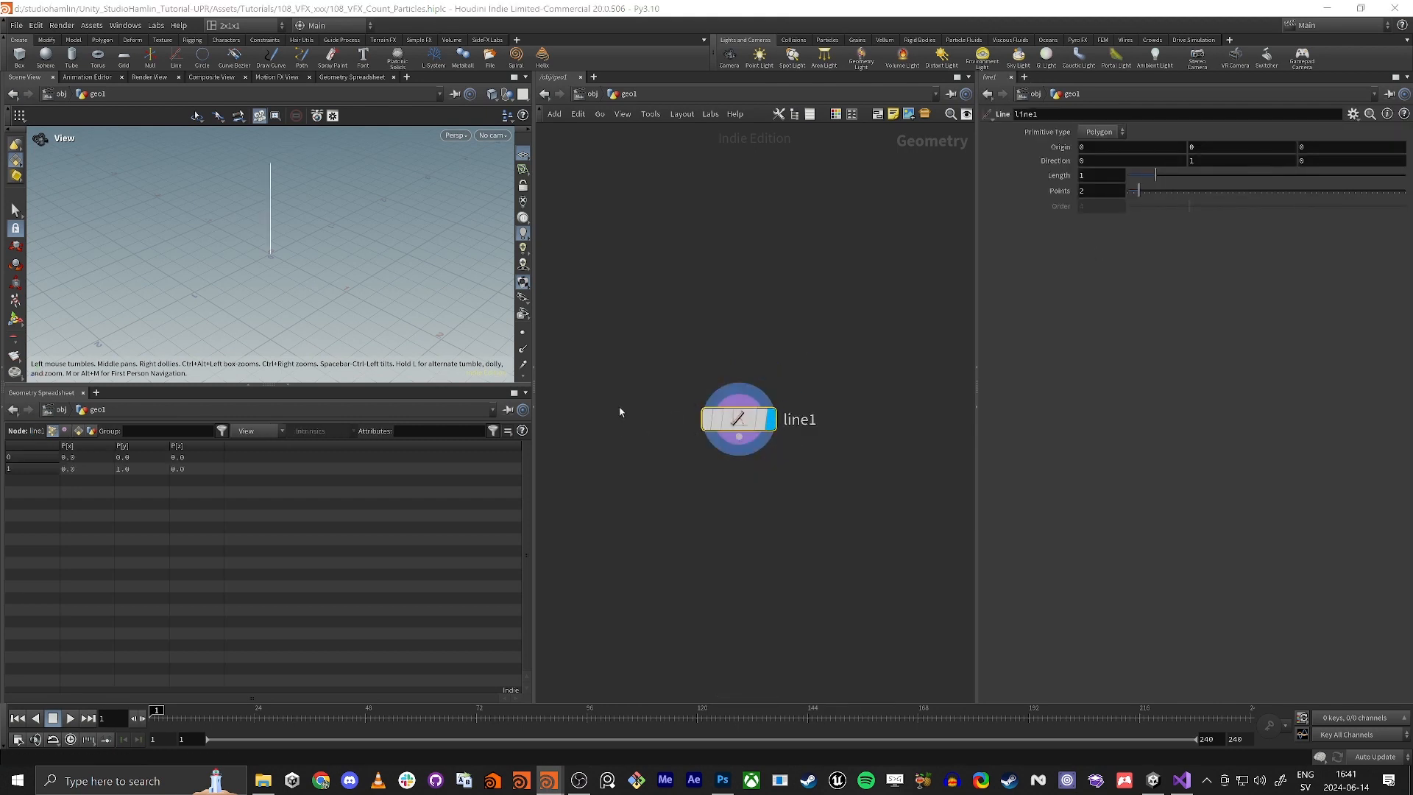
Set the line's direction to 0, 0, 1 so it runs along the Z axis.
left_click_drag(1315, 161, 1088, 162)
type("1")
key("Tab")
type("0")
key("Tab")
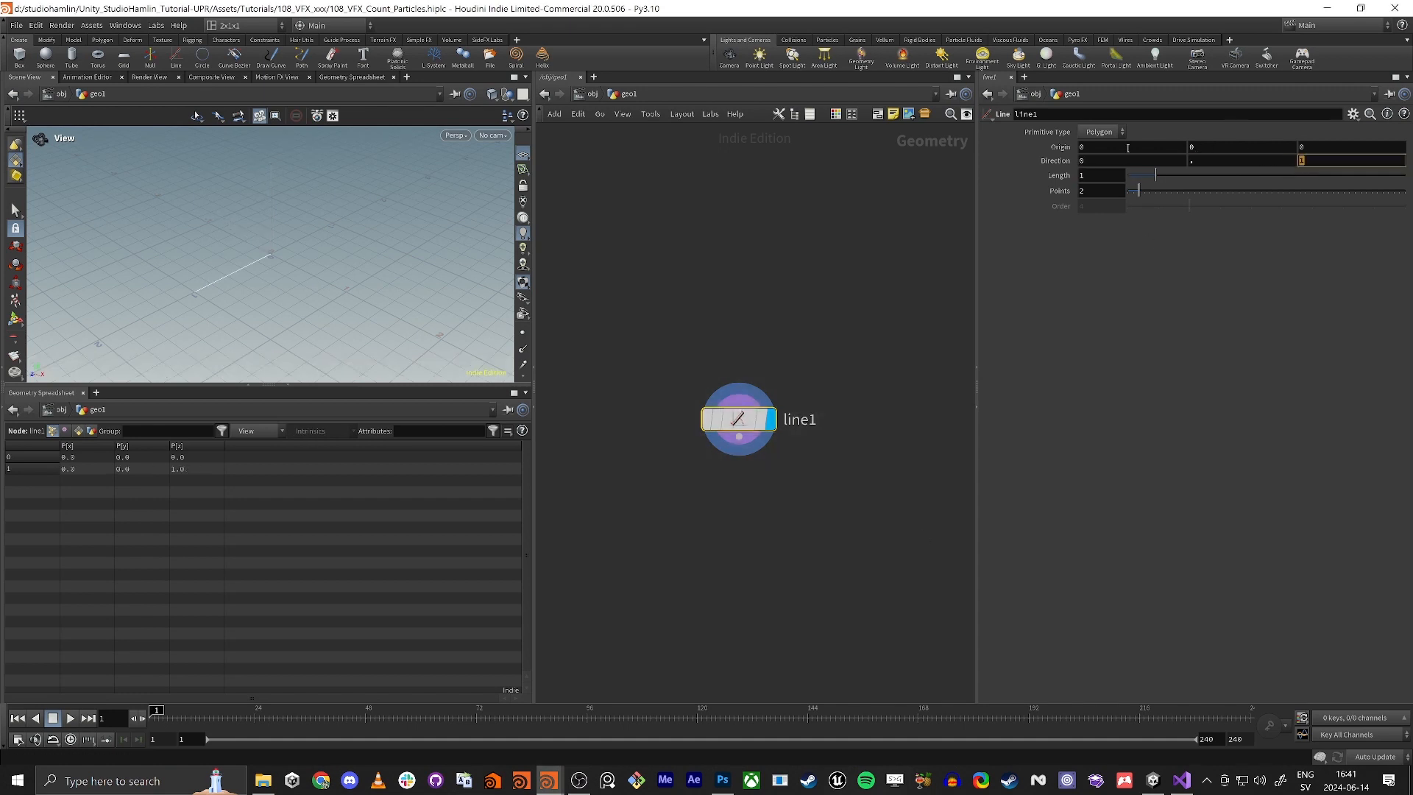
middle_click(651, 228)
left_click_drag(254, 258, 139, 271)
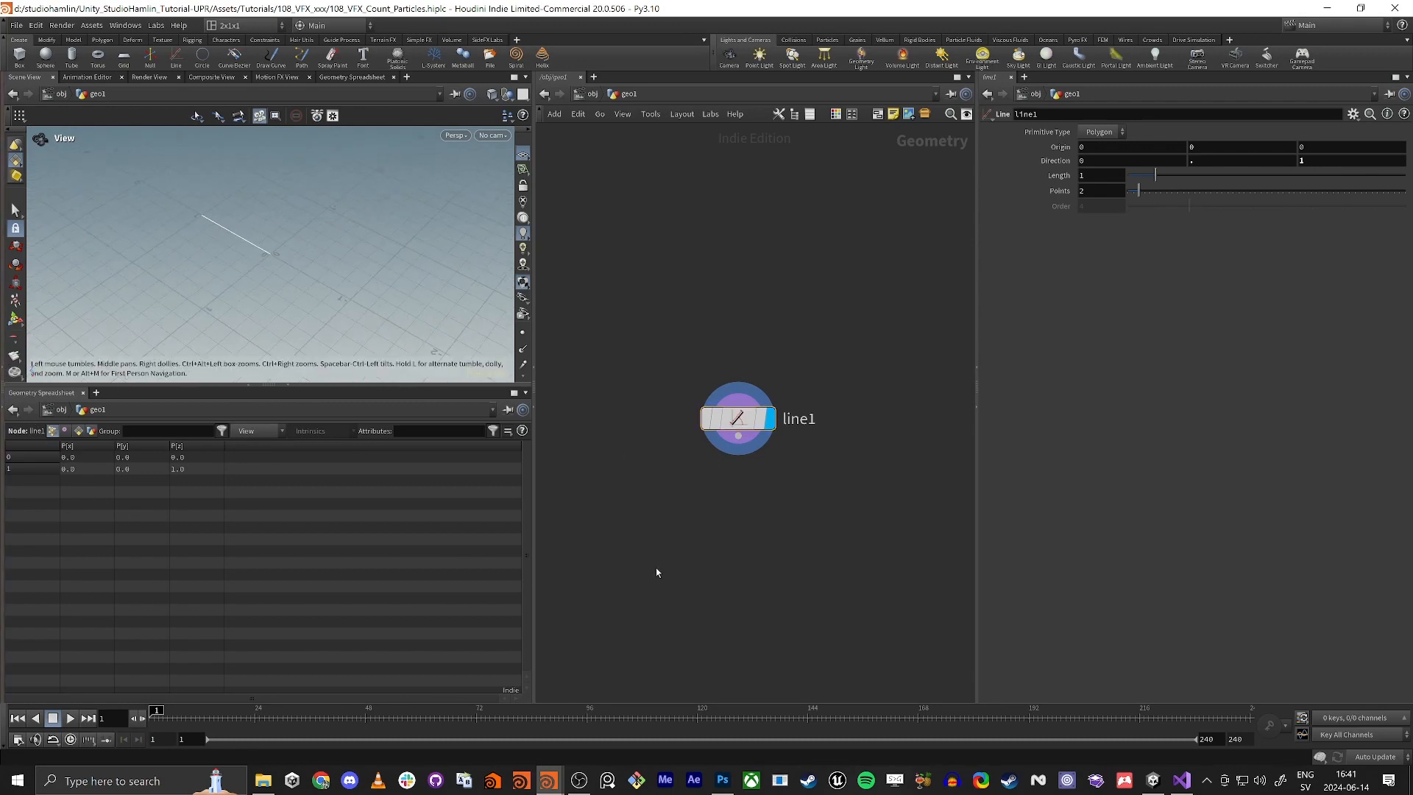
Set the line to 10 points, keeping its length at 1, and display the point markers in the viewport.
left_click_drag(714, 433, 720, 375)
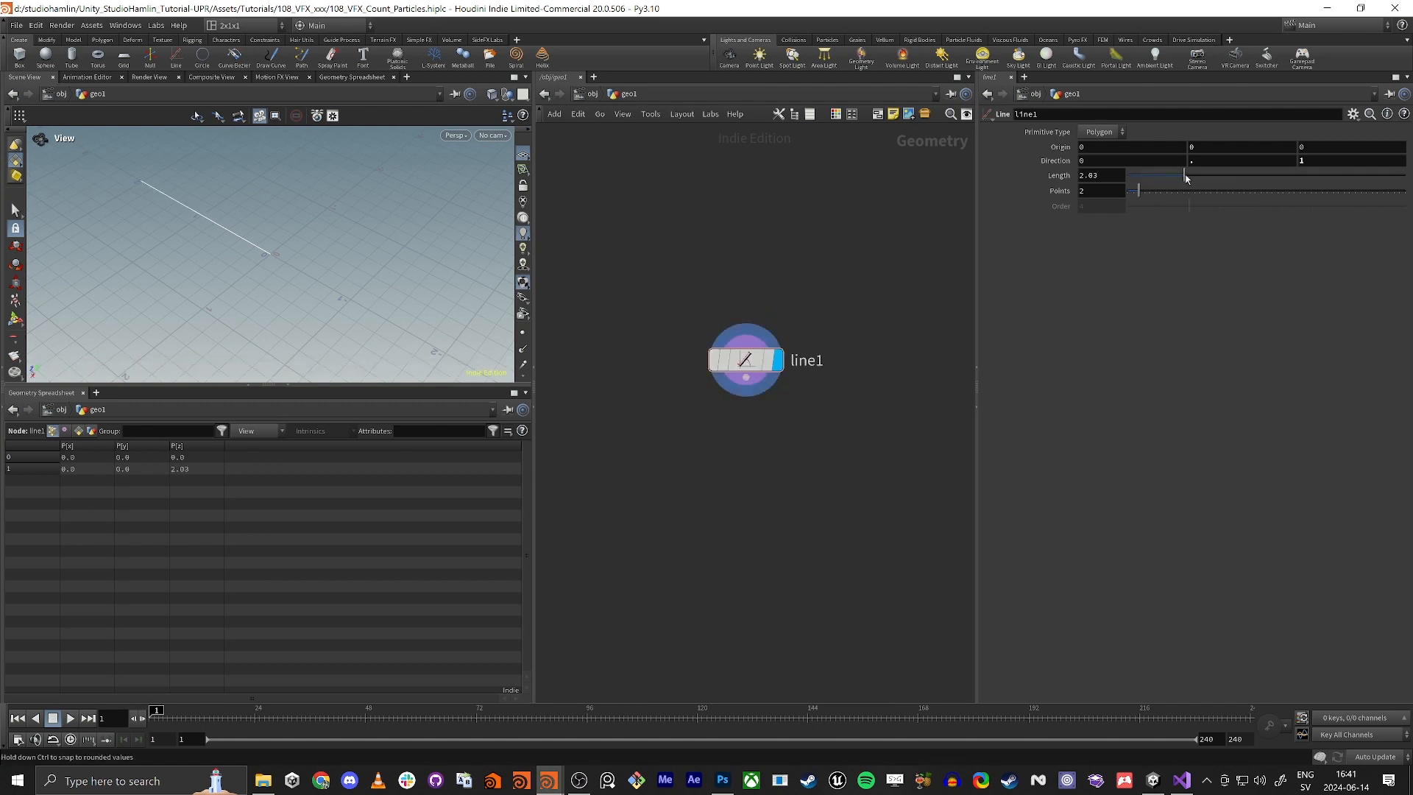
left_click_drag(1186, 177, 822, 200)
type("10")
key("Return")
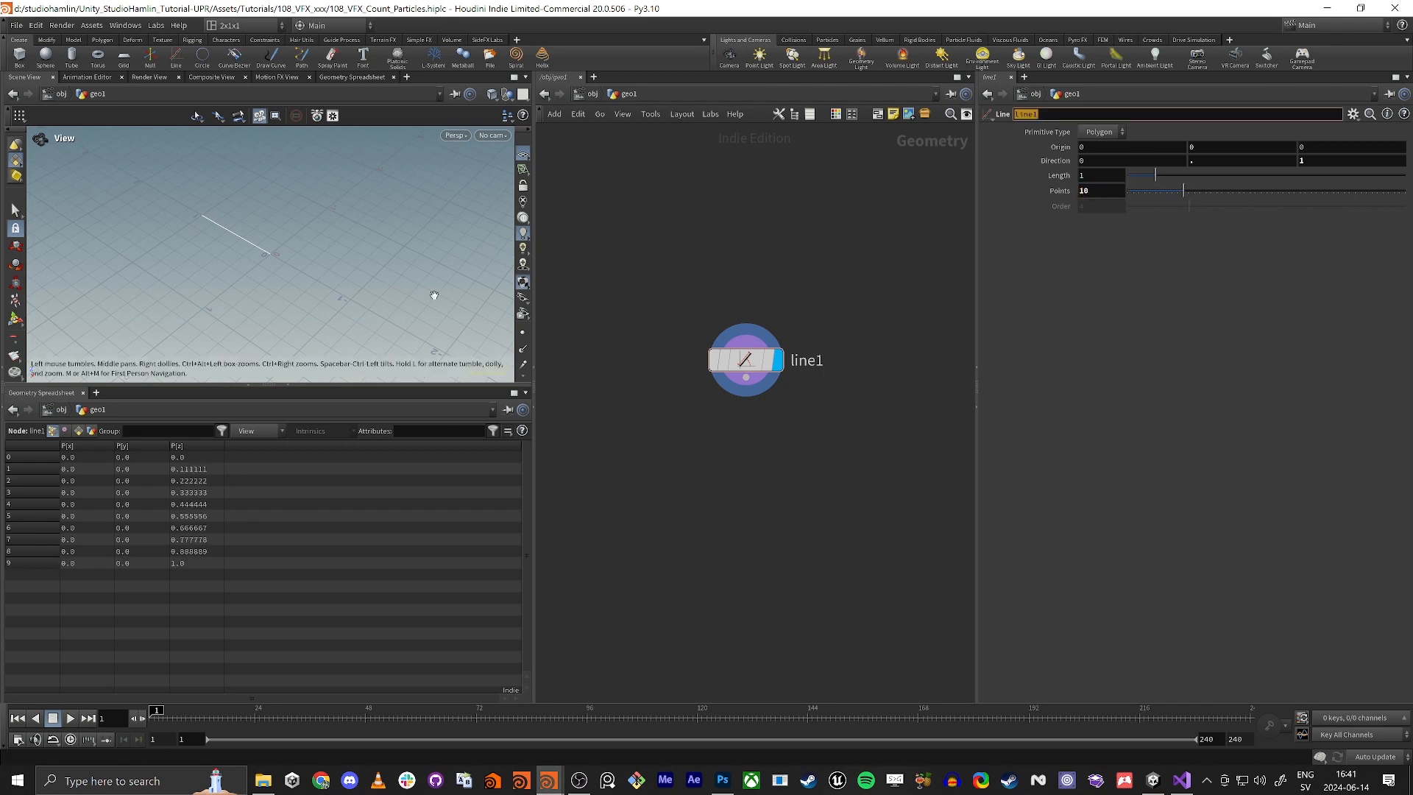
right_click_drag(233, 245, 341, 255)
left_click_drag(340, 256, 287, 263)
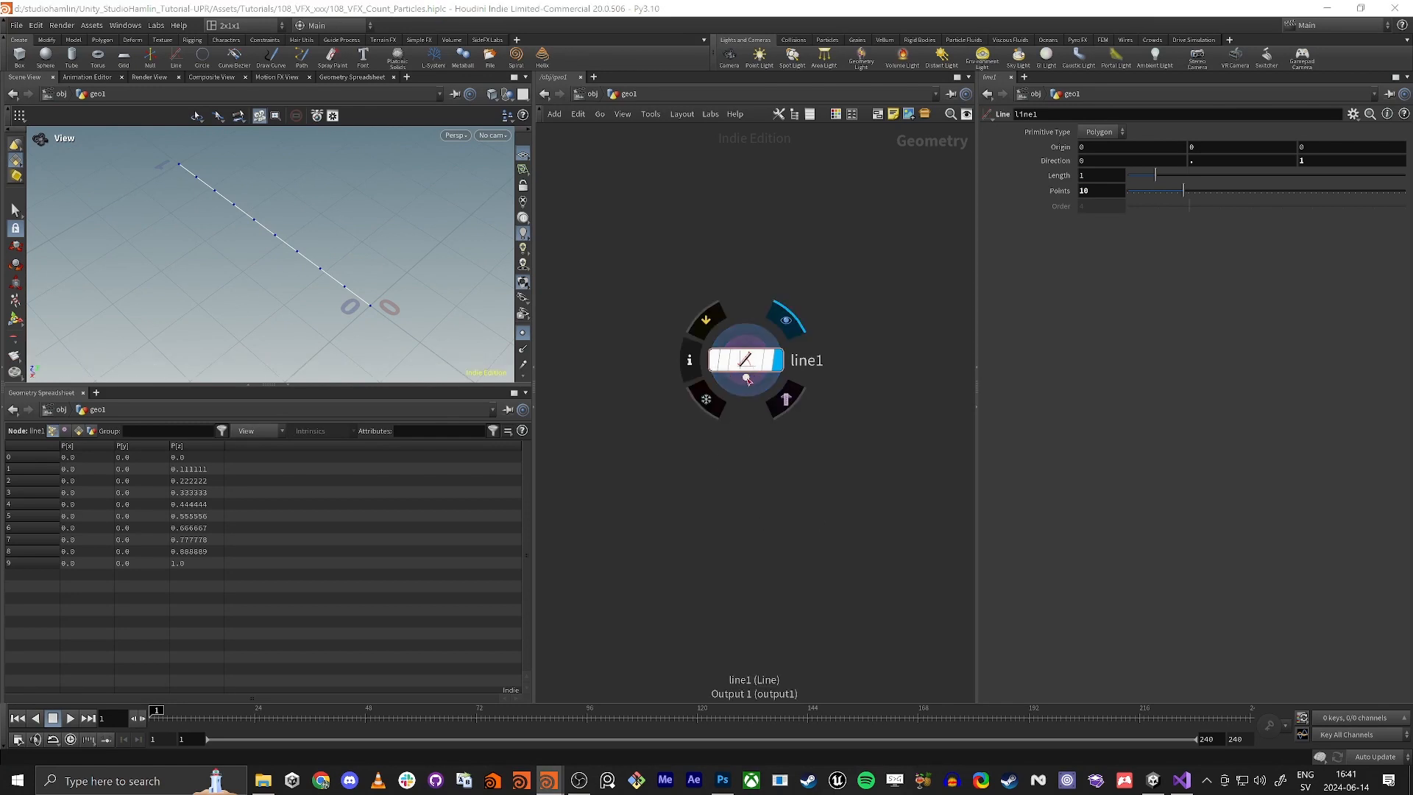
Add a Bend node fed by the line's output.
left_click_drag(746, 378, 689, 488)
type("bend")
key("Return")
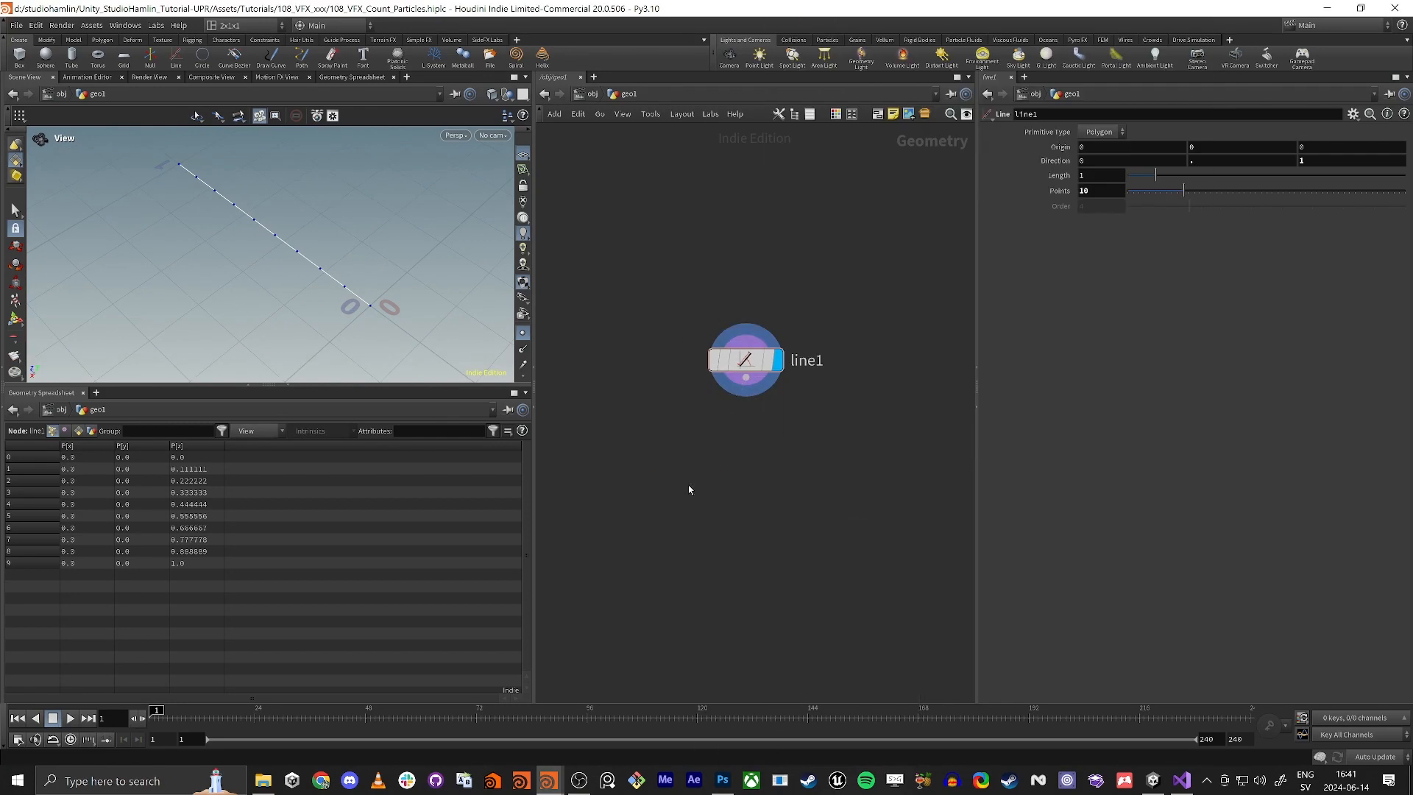
left_click(756, 462)
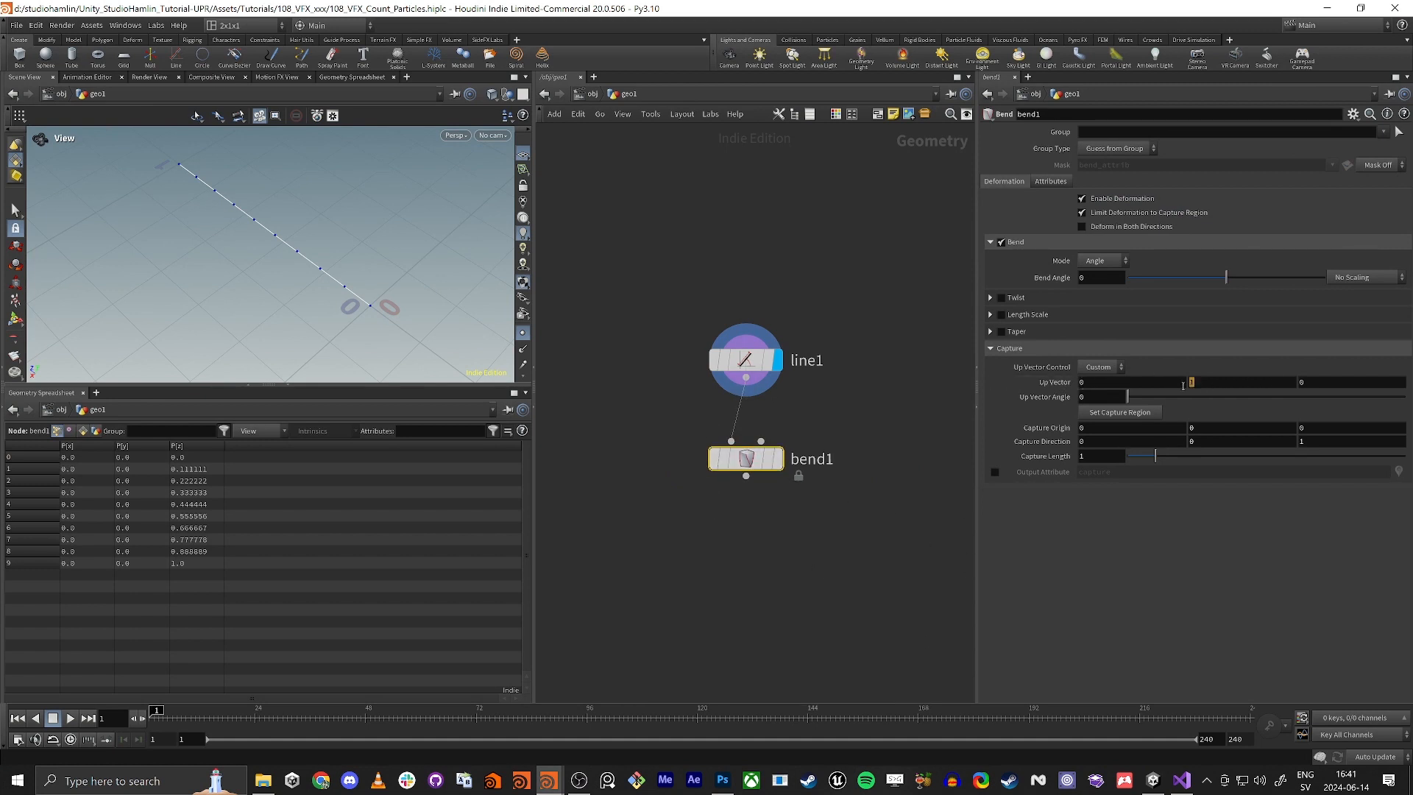
Set the Bend node's up vector to 1, 0, 0 and its bend angle to 90, with its result displayed.
type("1")
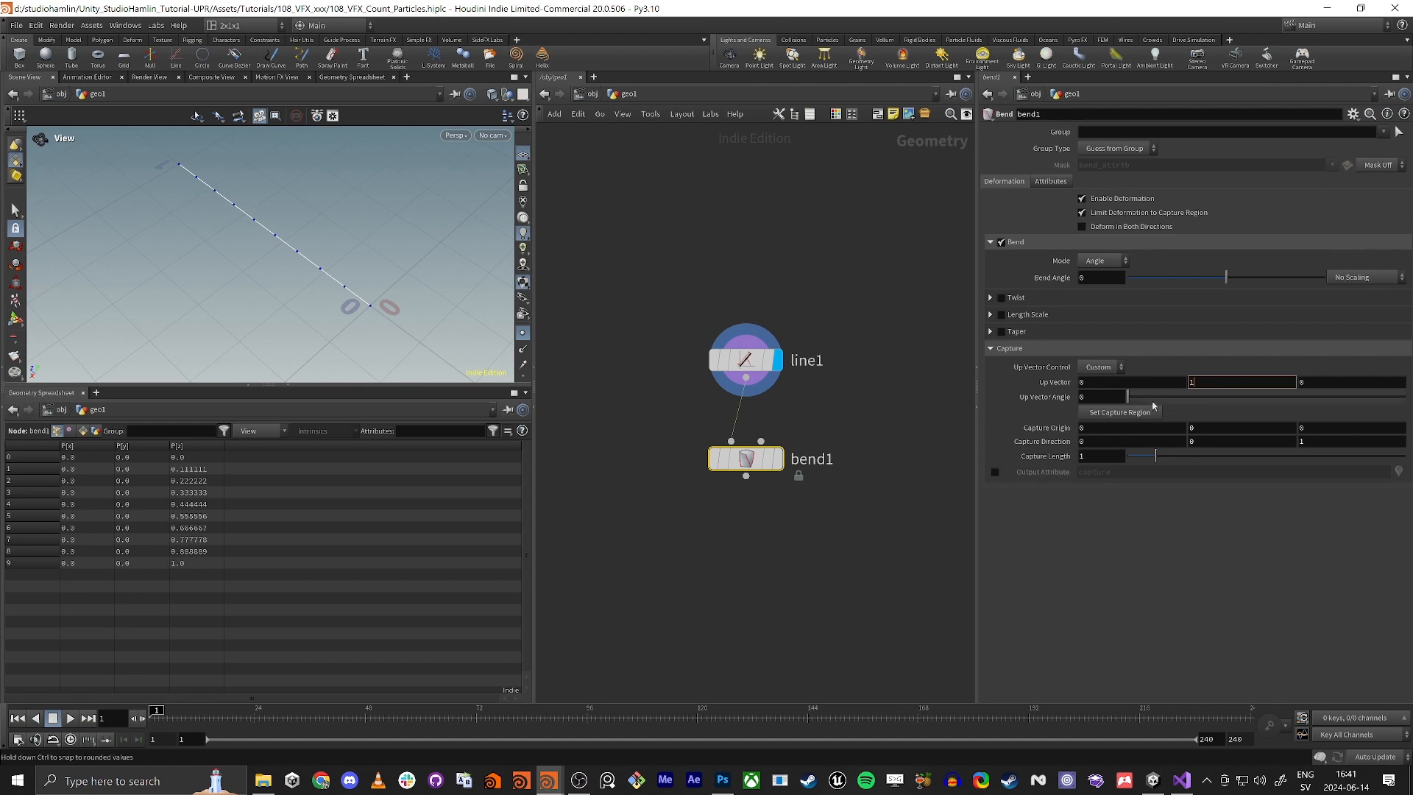
double_click(1090, 386)
type("1")
key("Tab")
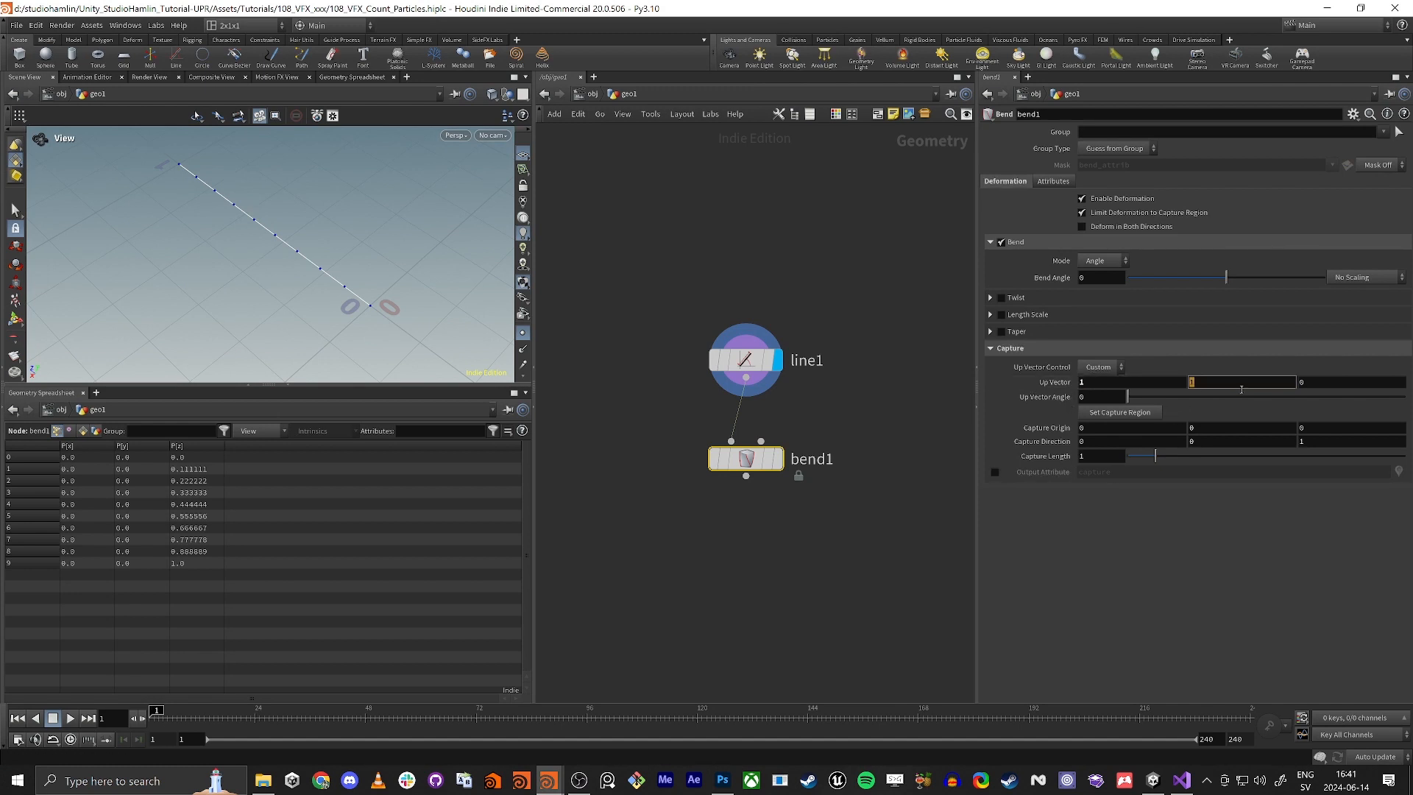
type("0")
key("Tab")
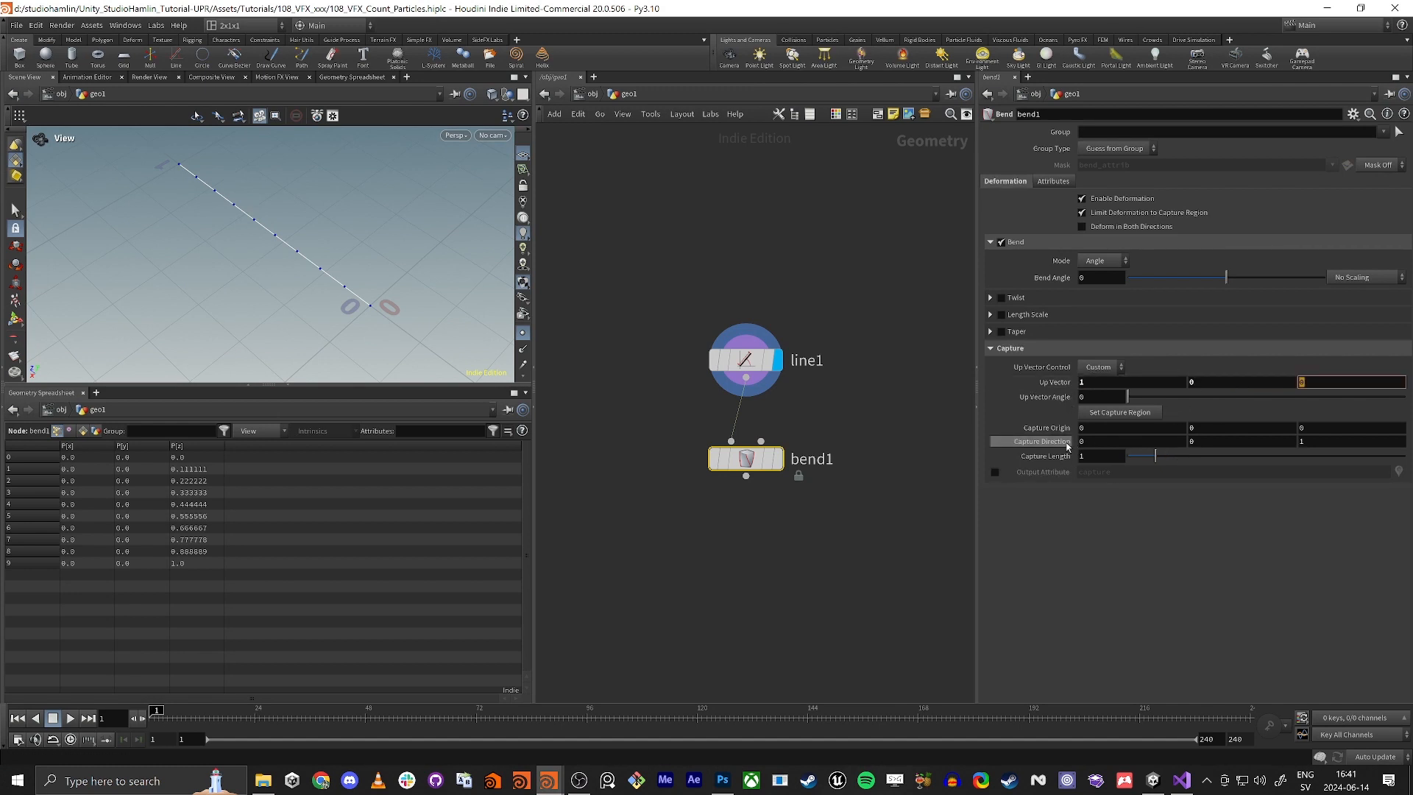
double_click(1360, 444)
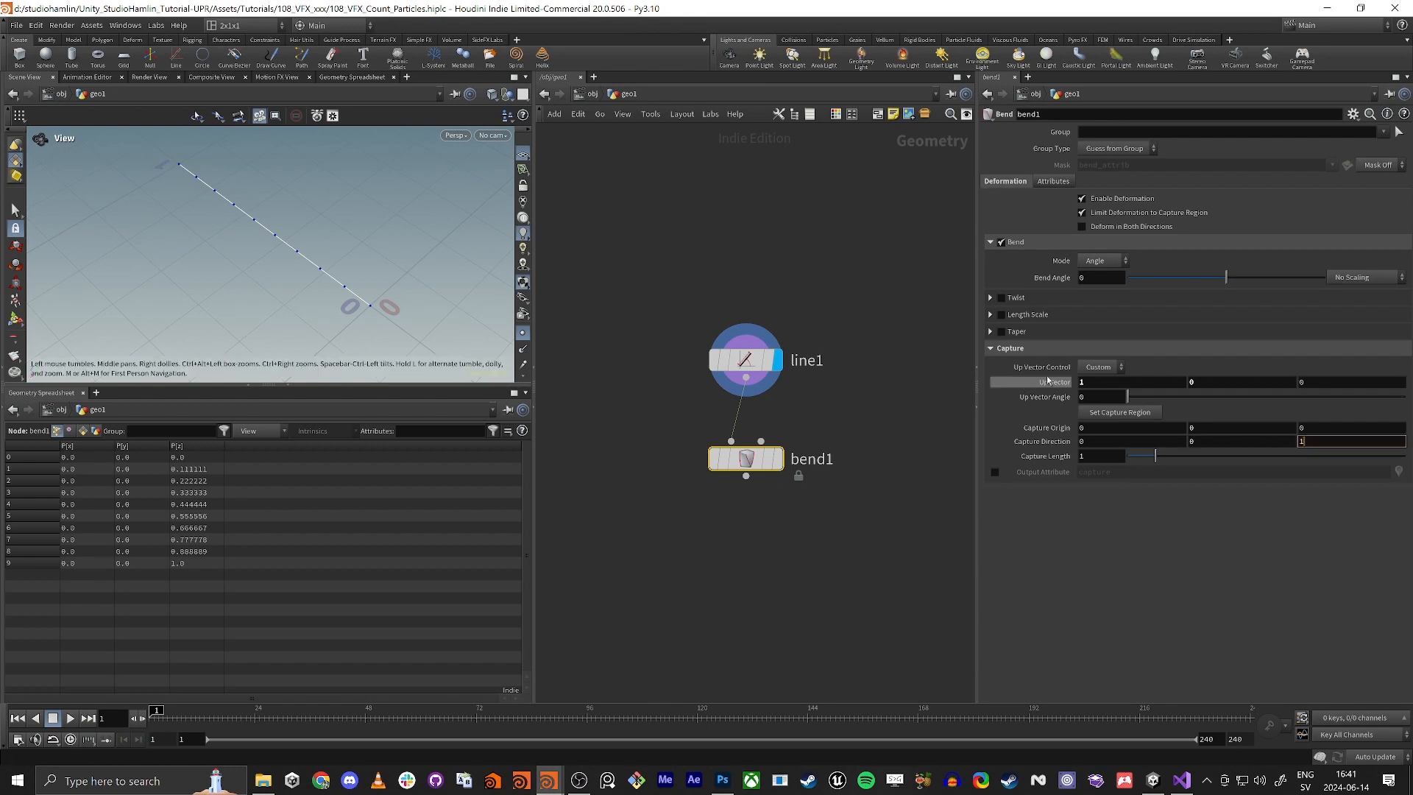
left_click_drag(1226, 276, 1324, 278)
left_click(778, 459)
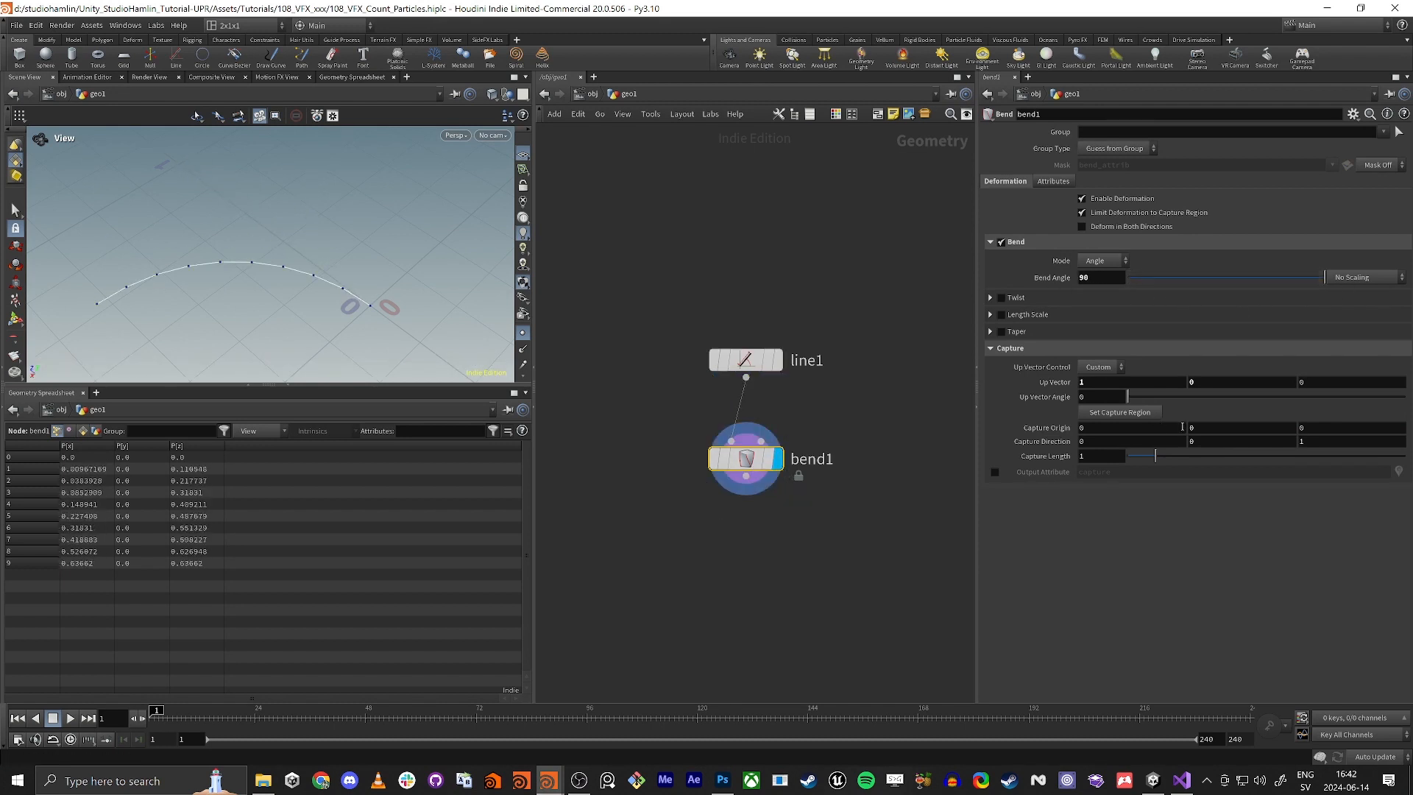
Try an up vector of 0, 1, 0 on the Bend node to compare the bending direction.
type("0")
key("Tab")
type("1")
key("Tab")
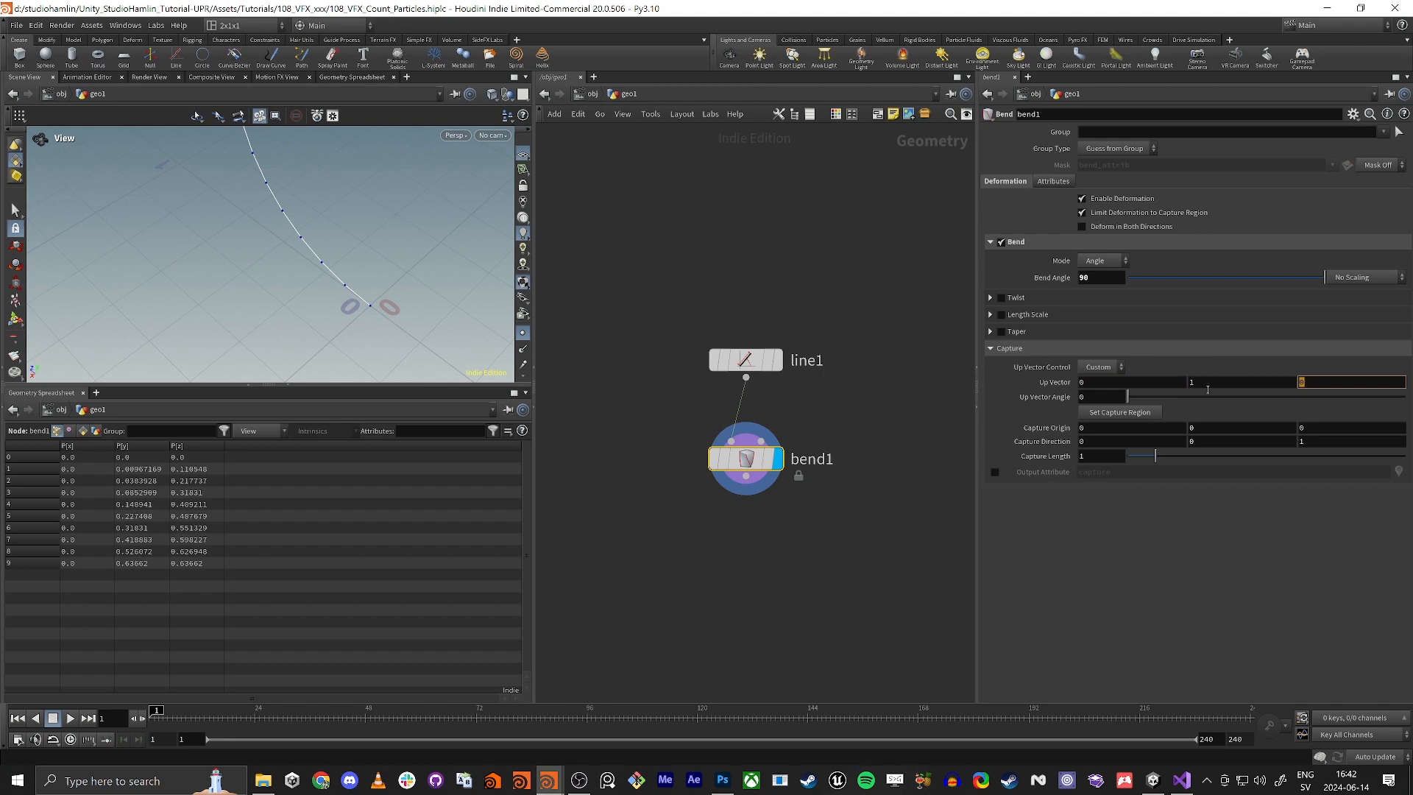
left_click_drag(221, 301, 235, 255, "alt")
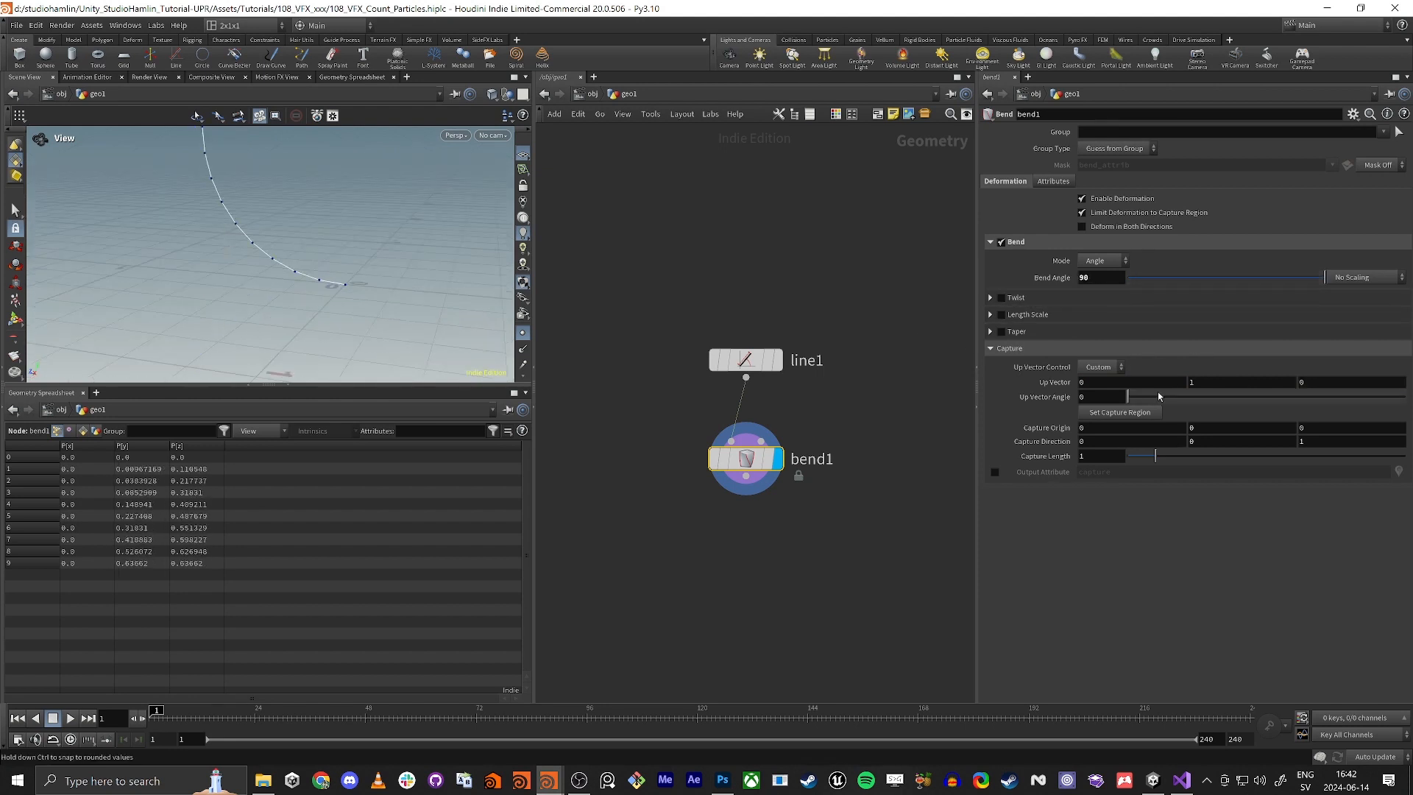
Set the Bend node's up vector back to 1, 0, 0 and reduce the bend angle to 44.9.
left_click(1098, 382)
type("1")
key("Tab")
type("0")
key("Tab")
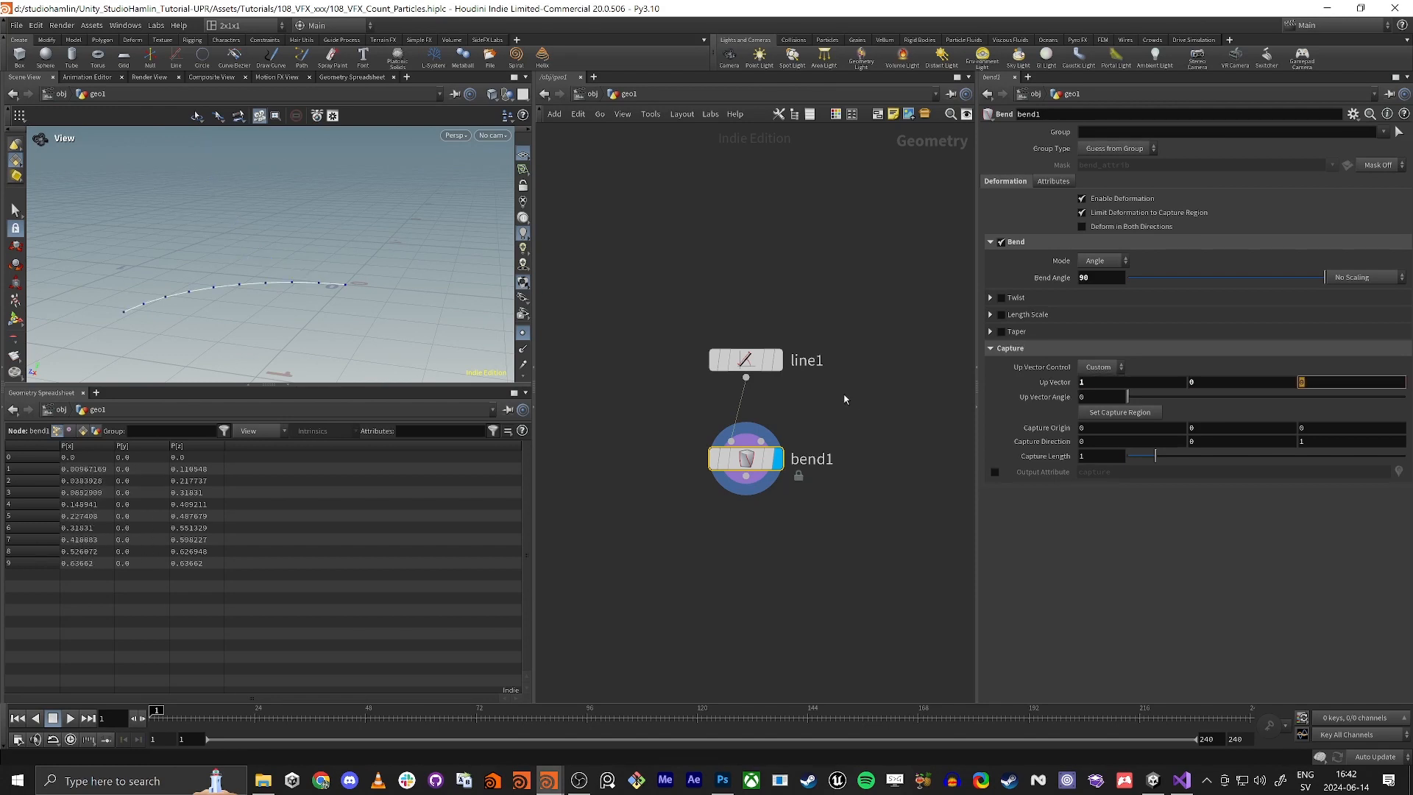
left_click_drag(255, 237, 327, 314, "alt")
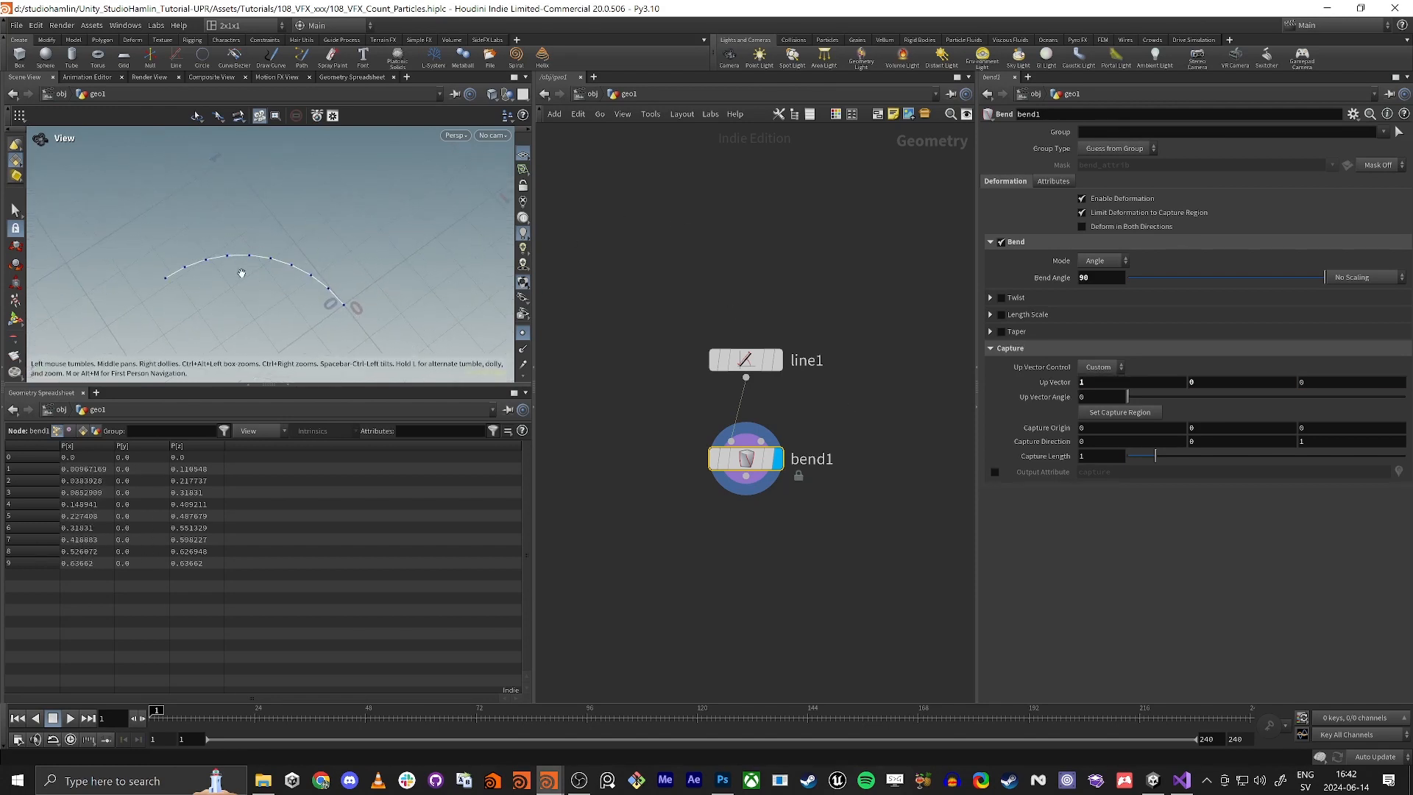
mouse_move(1267, 280)
left_mouse_down()
mouse_move(1224, 276)
mouse_move(1279, 292)
left_mouse_up()
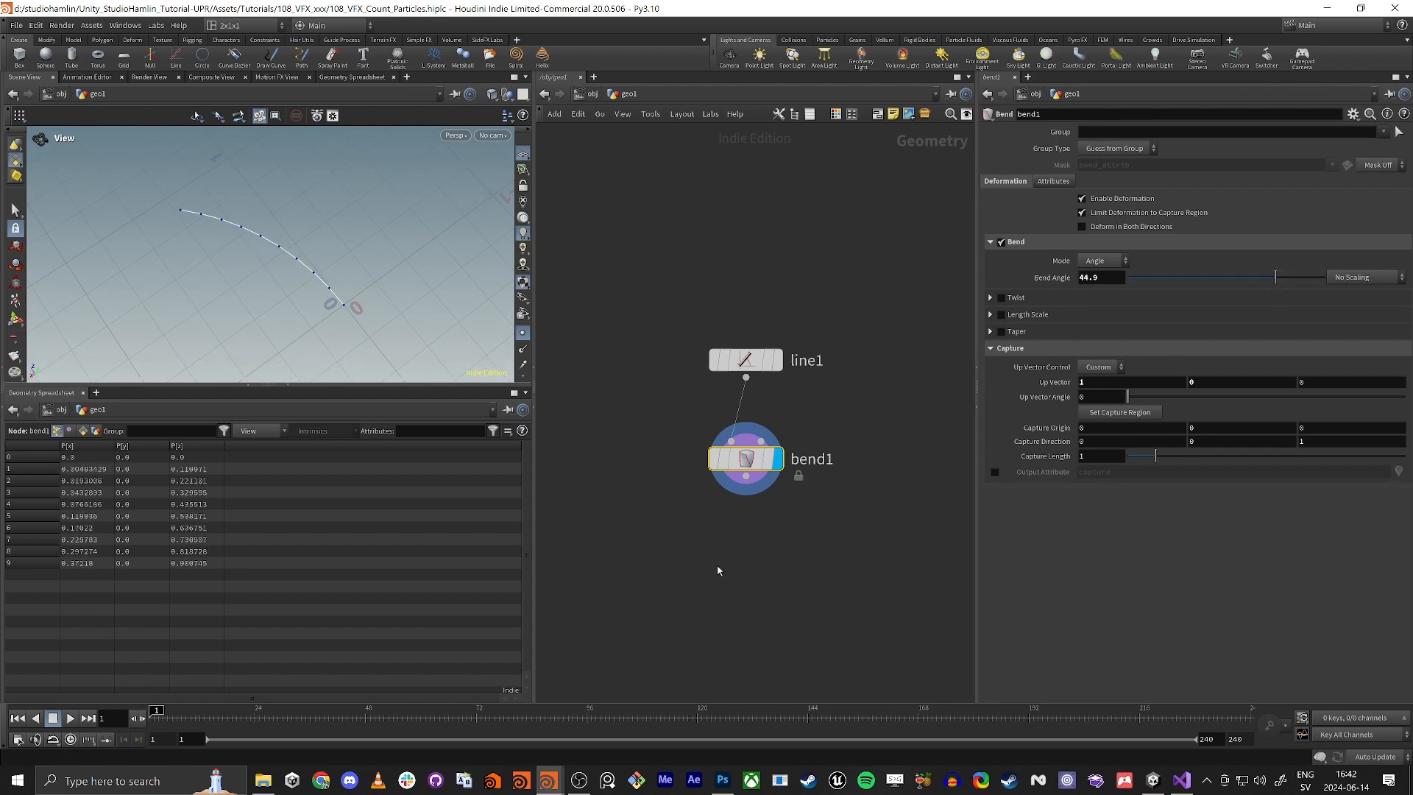
Add a Sweep node fed by the Bend node's output and display its result.
middle_click_drag(773, 595, 793, 428)
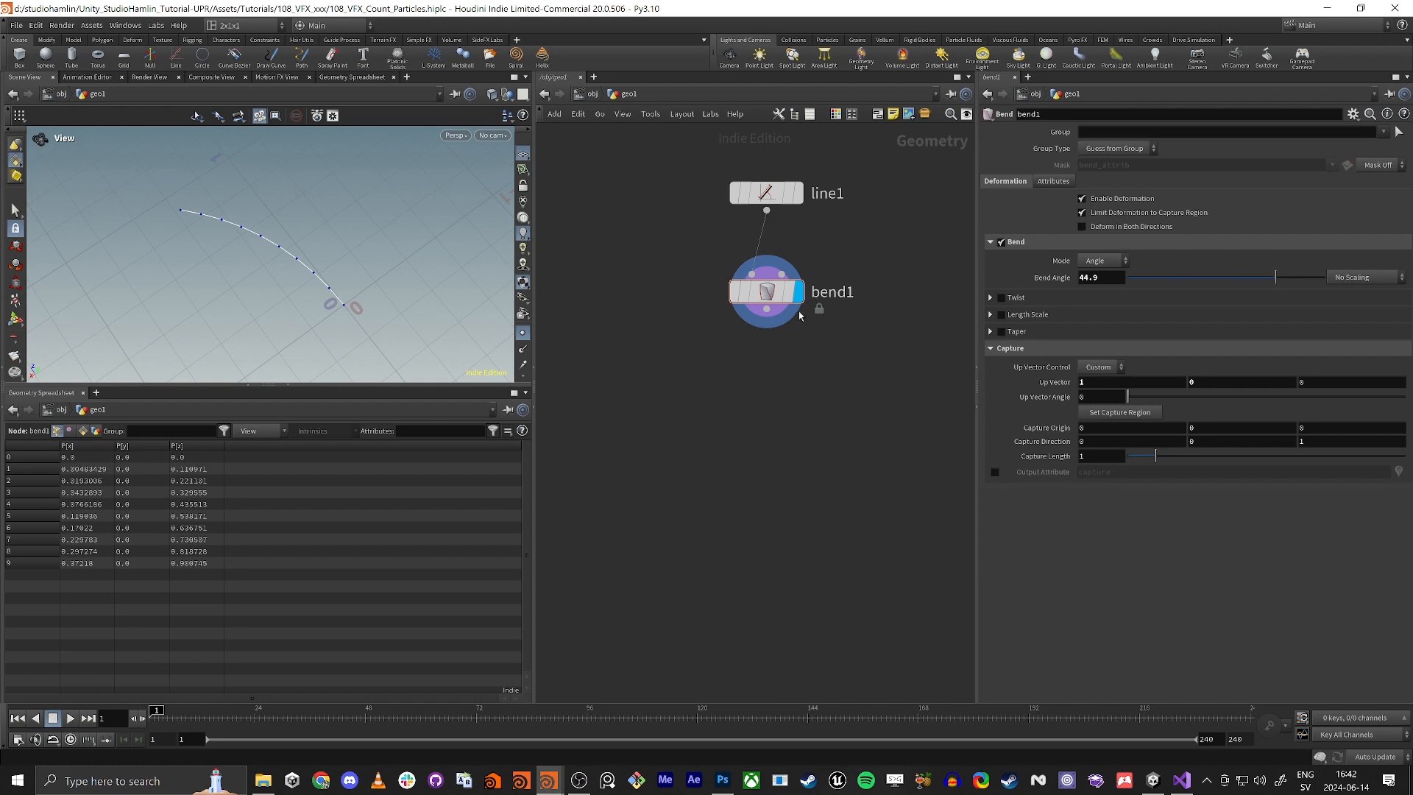
left_click(766, 310)
key("Tab")
type("swee")
key("Return")
left_click(764, 468)
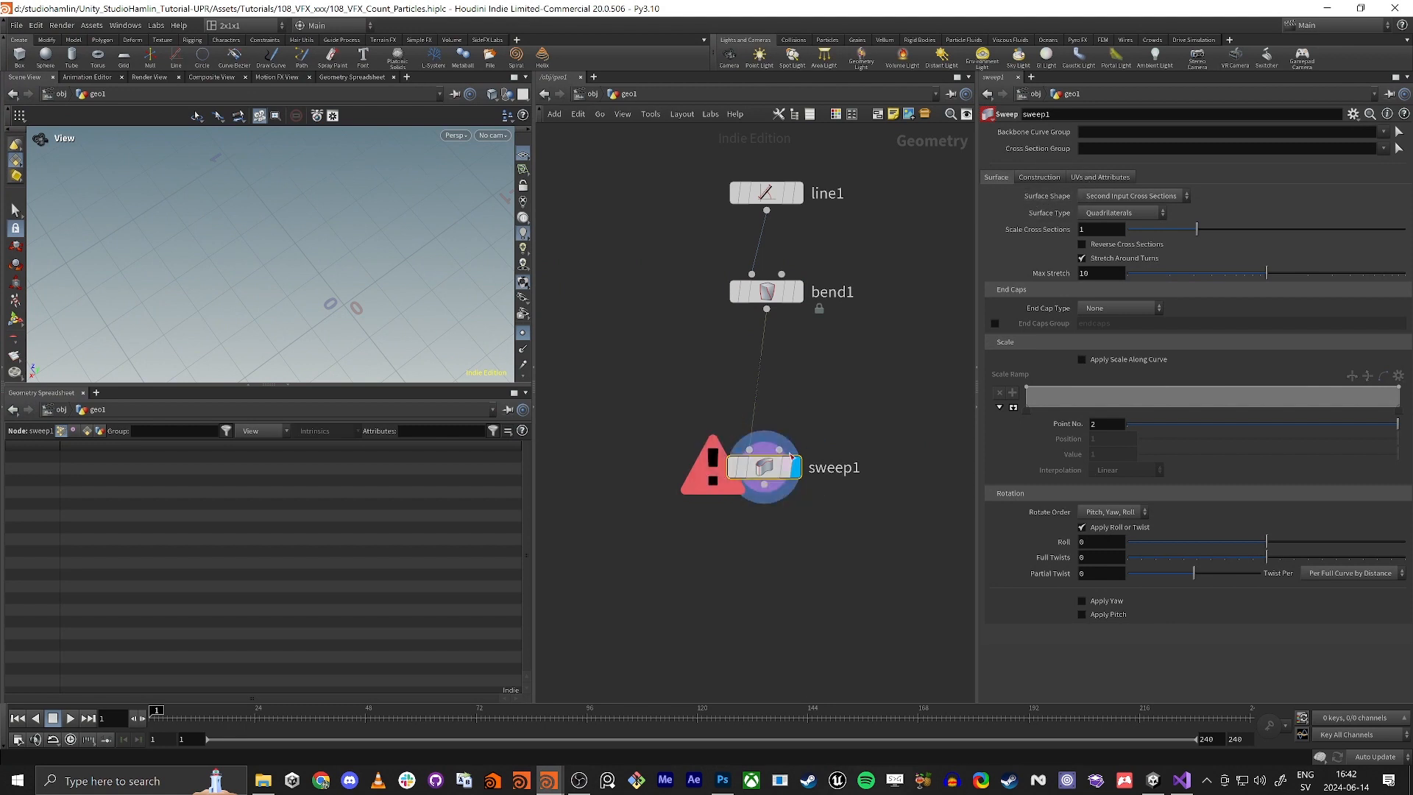
Set the Sweep node's surface shape to Round Tube.
left_click(869, 391)
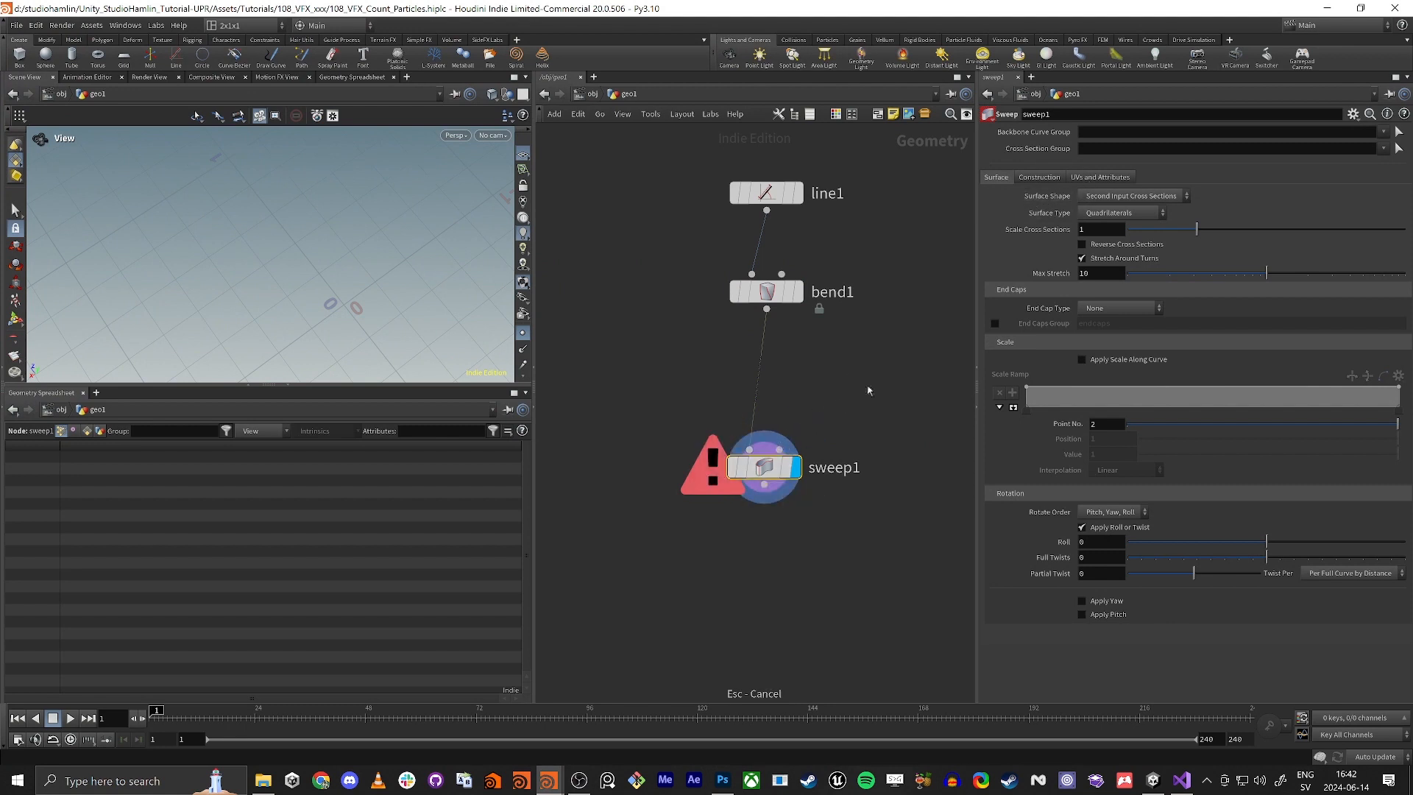
left_click(1138, 197)
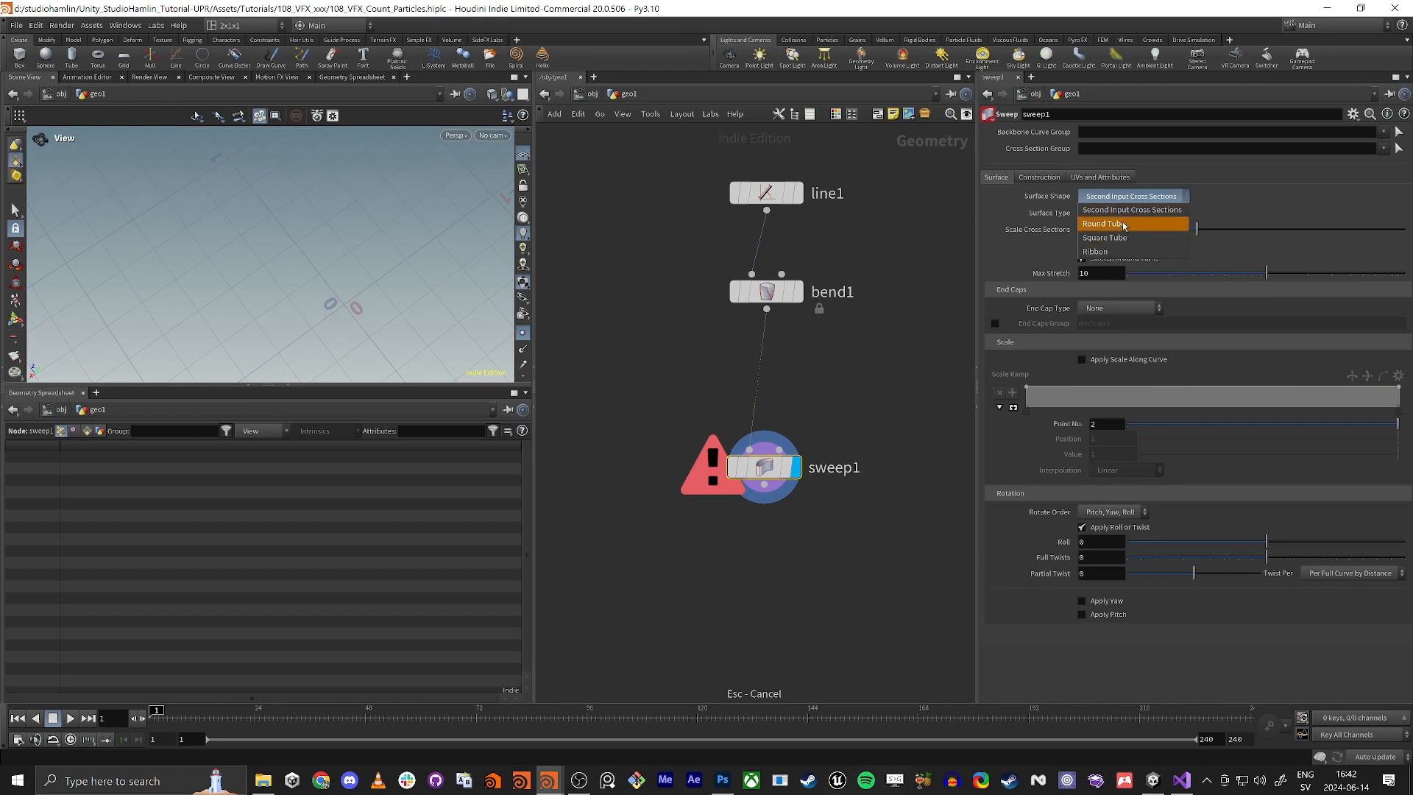
left_click(1123, 223)
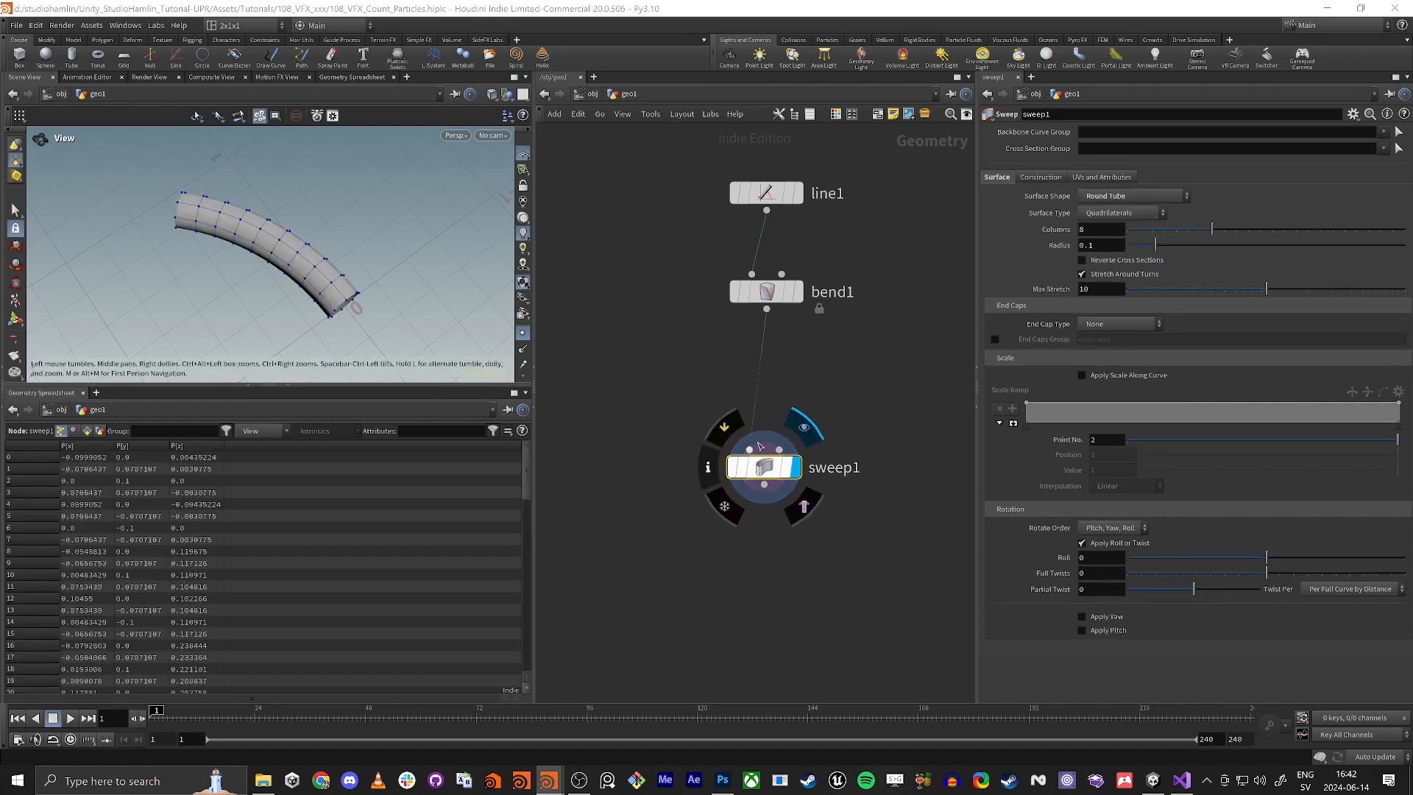
Close the Sweep tube's ends with Grid caps of 2 divisions and set the tube radius to 0.336.
left_click(1104, 324)
left_click(1092, 365)
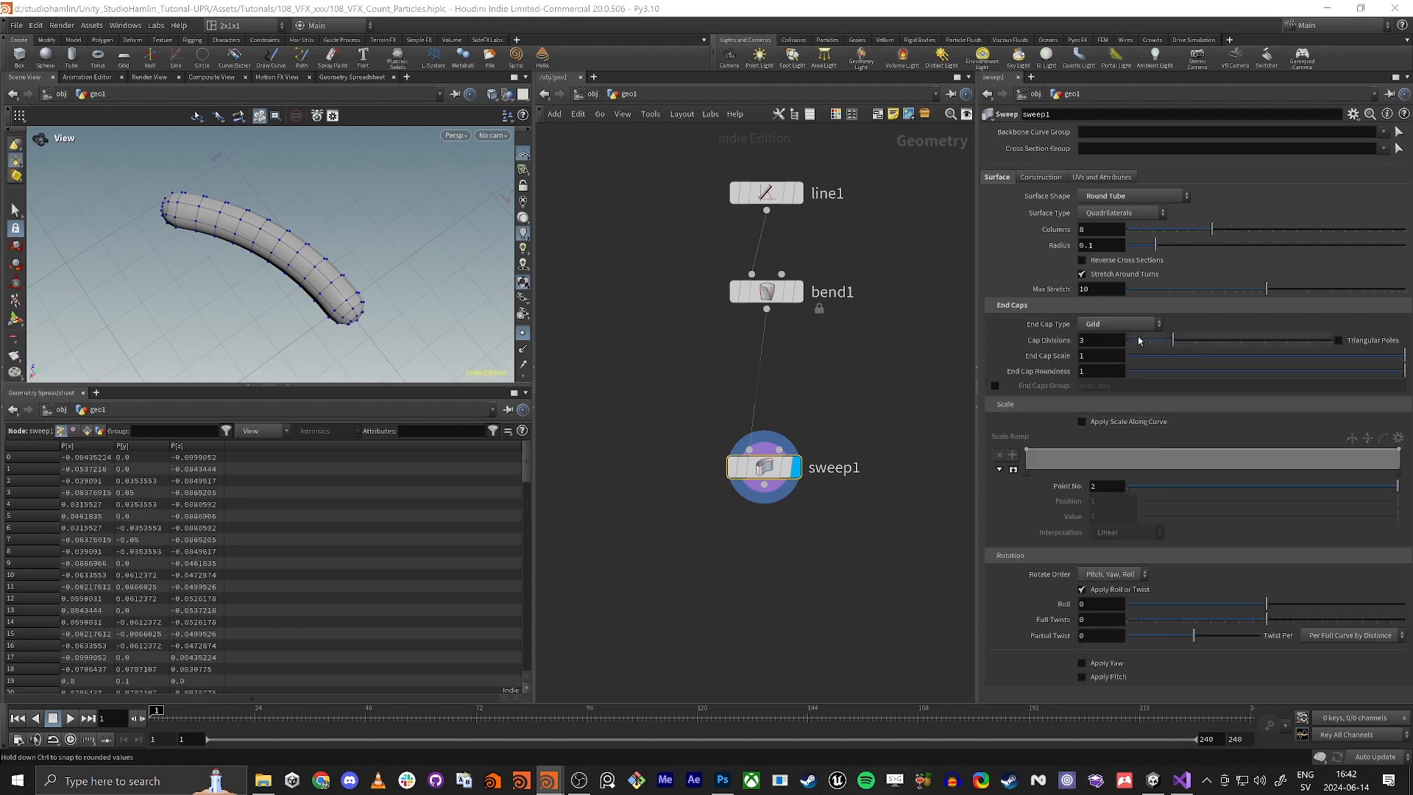
mouse_move(1166, 341)
left_mouse_down()
mouse_move(1146, 346)
mouse_move(1222, 344)
mouse_move(1255, 367)
mouse_move(1151, 341)
left_mouse_up()
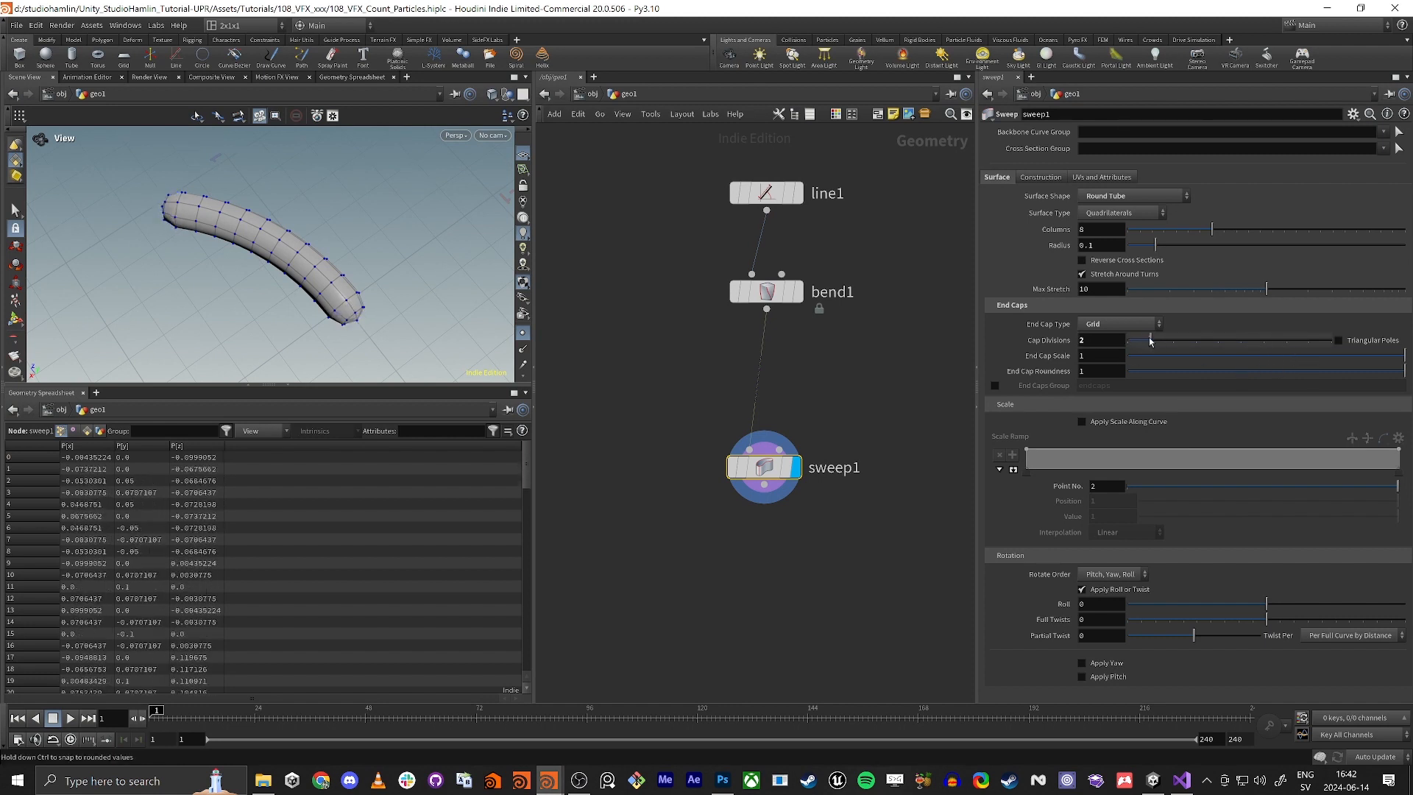
left_click_drag(366, 322, 296, 293)
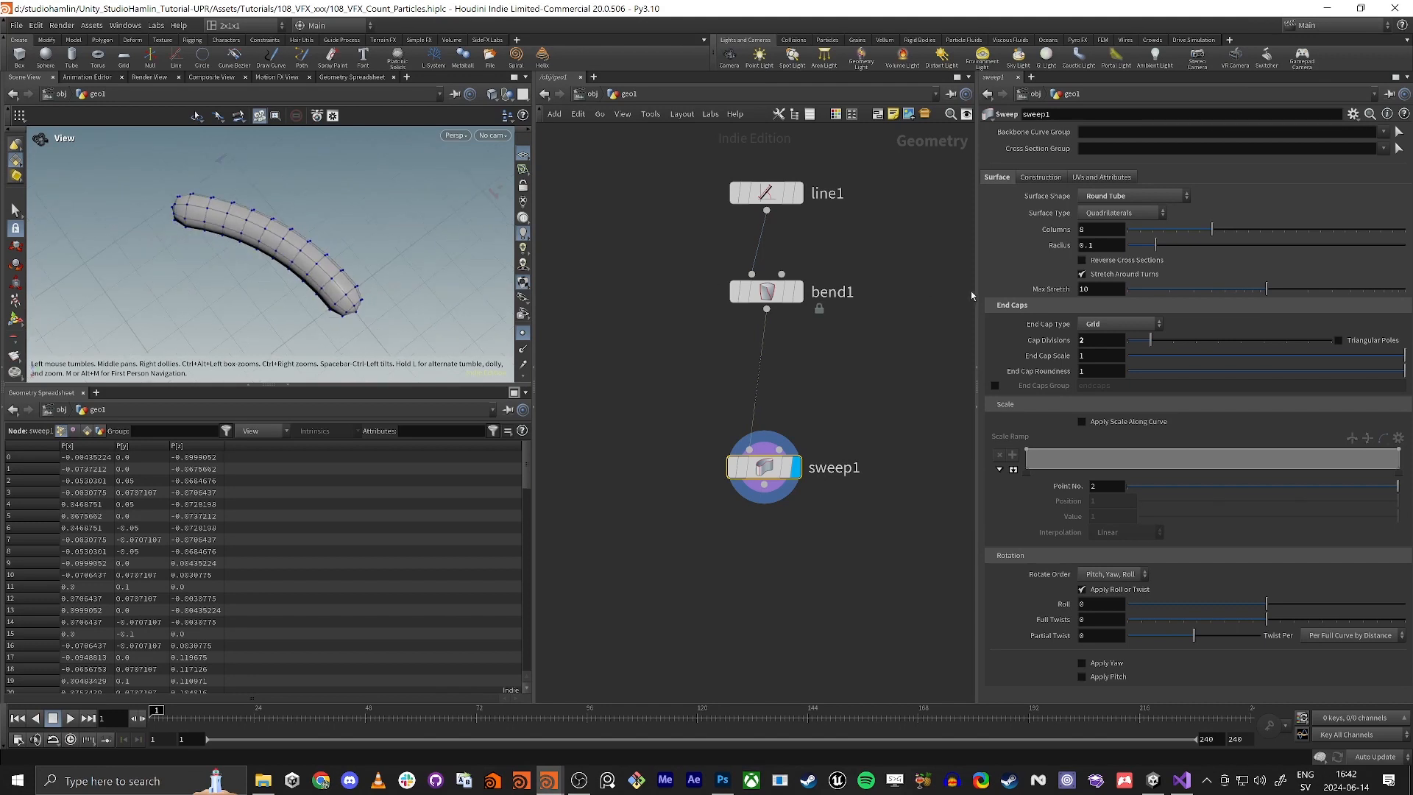
left_click_drag(1169, 249, 1197, 285)
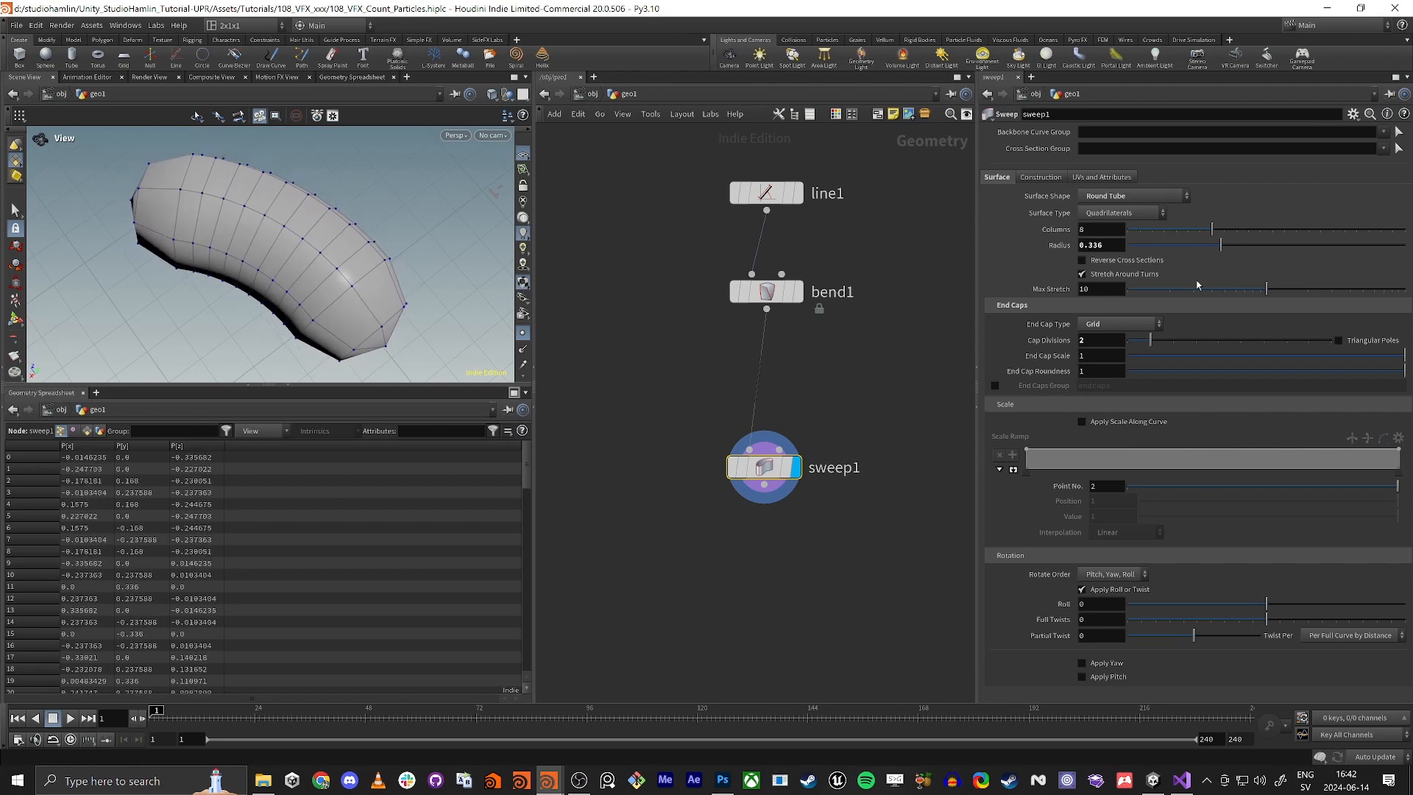
Add a Remesh node after the Sweep node, display its result, and increase its target size for a coarser bean.
middle_click_drag(774, 616, 756, 443)
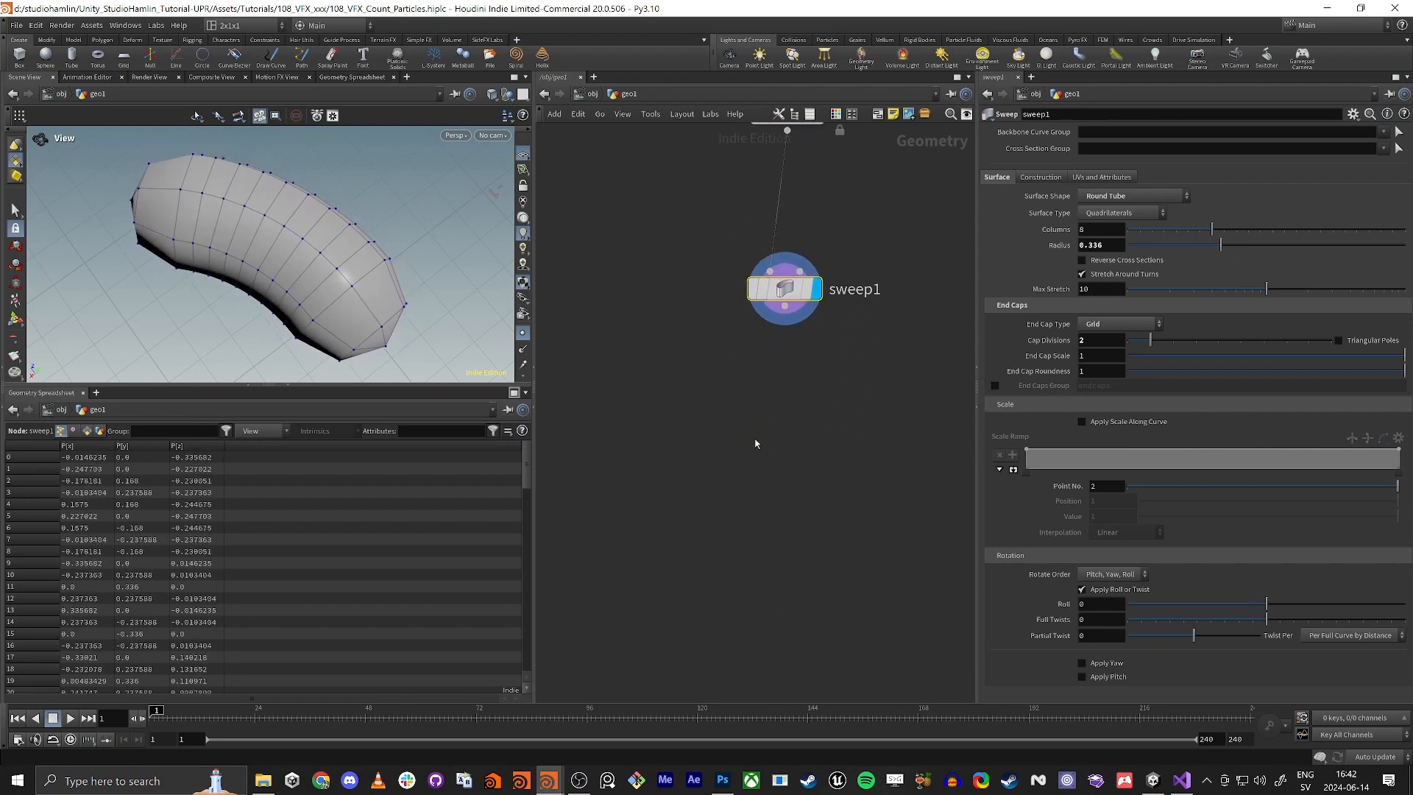
key("h")
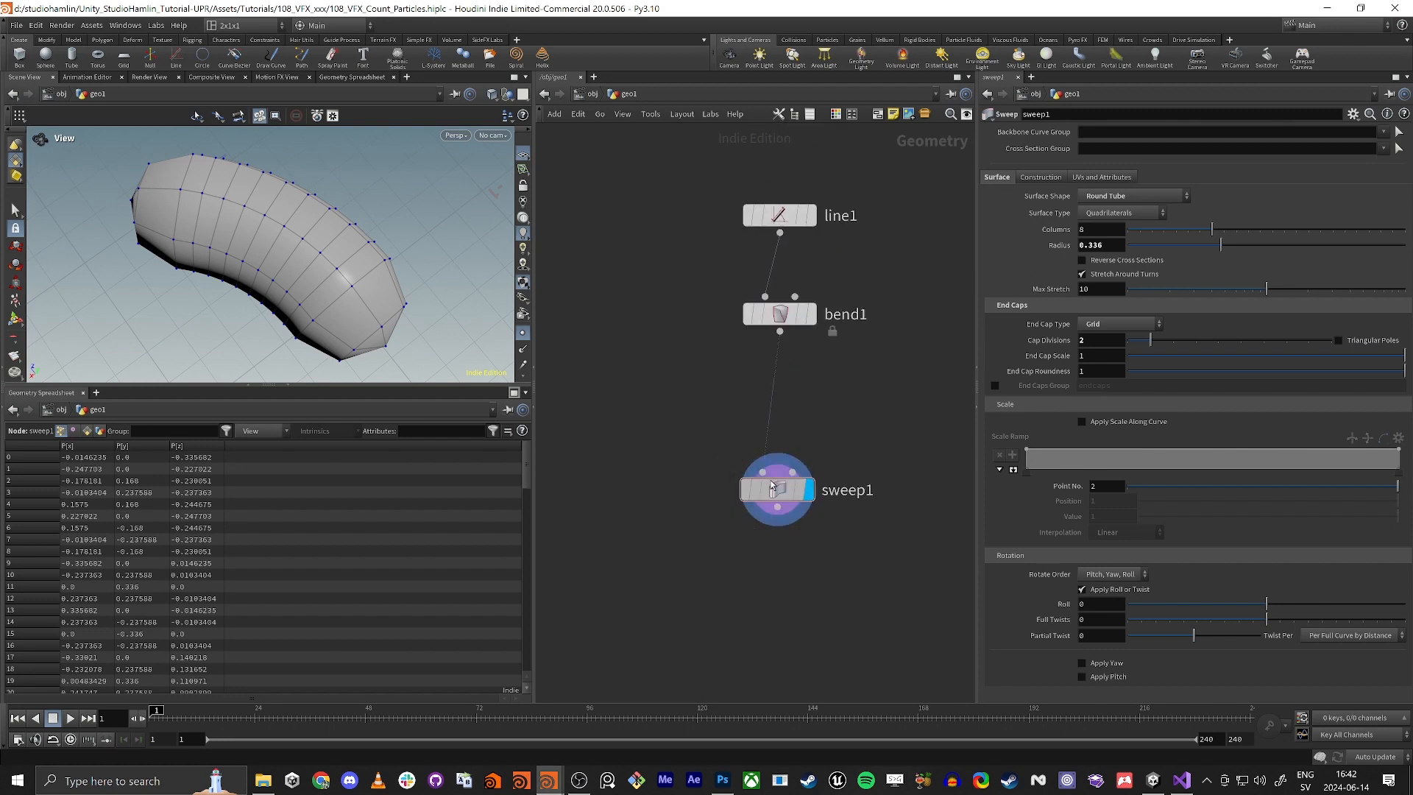
left_click_drag(771, 485, 782, 393)
key("Tab")
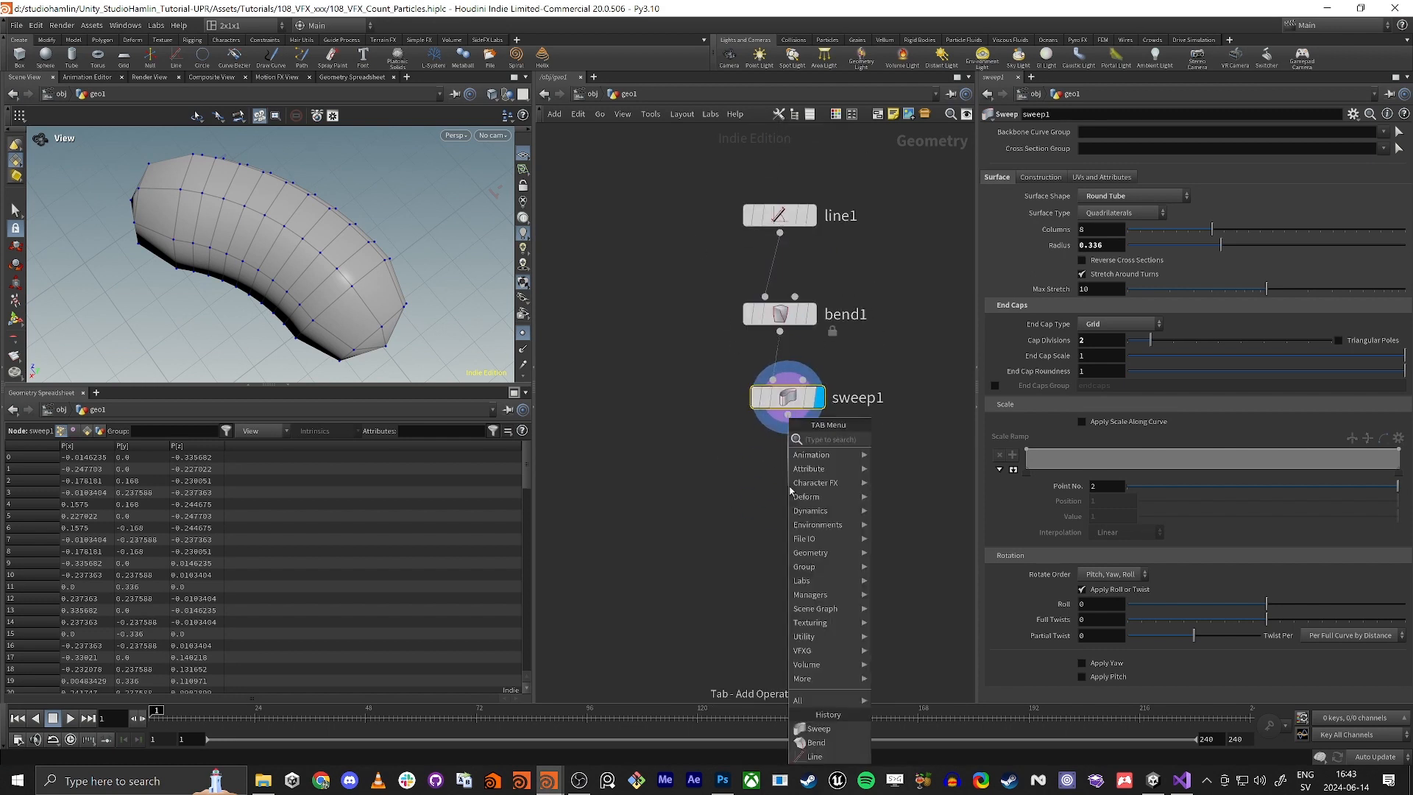
type("remes")
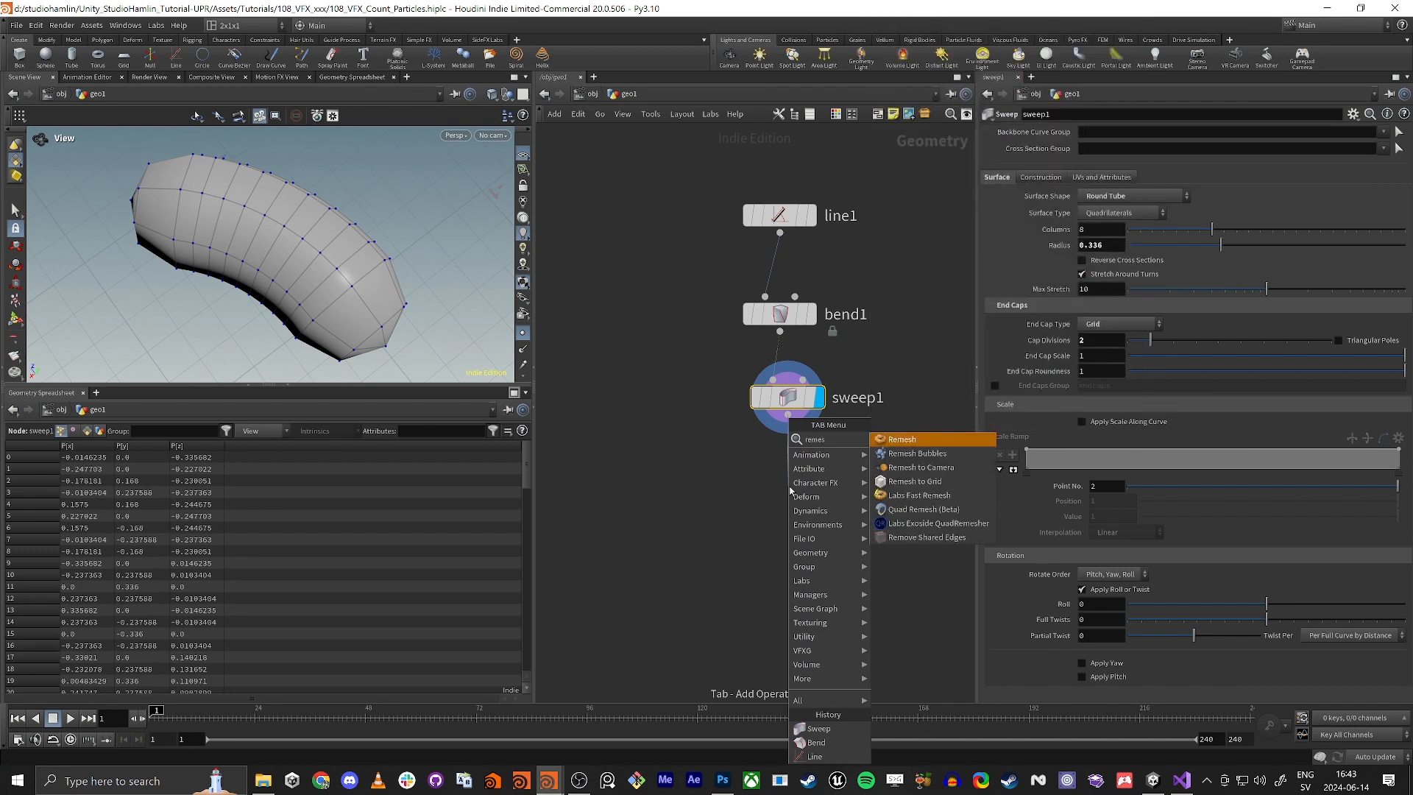
key("Return")
left_click(791, 490)
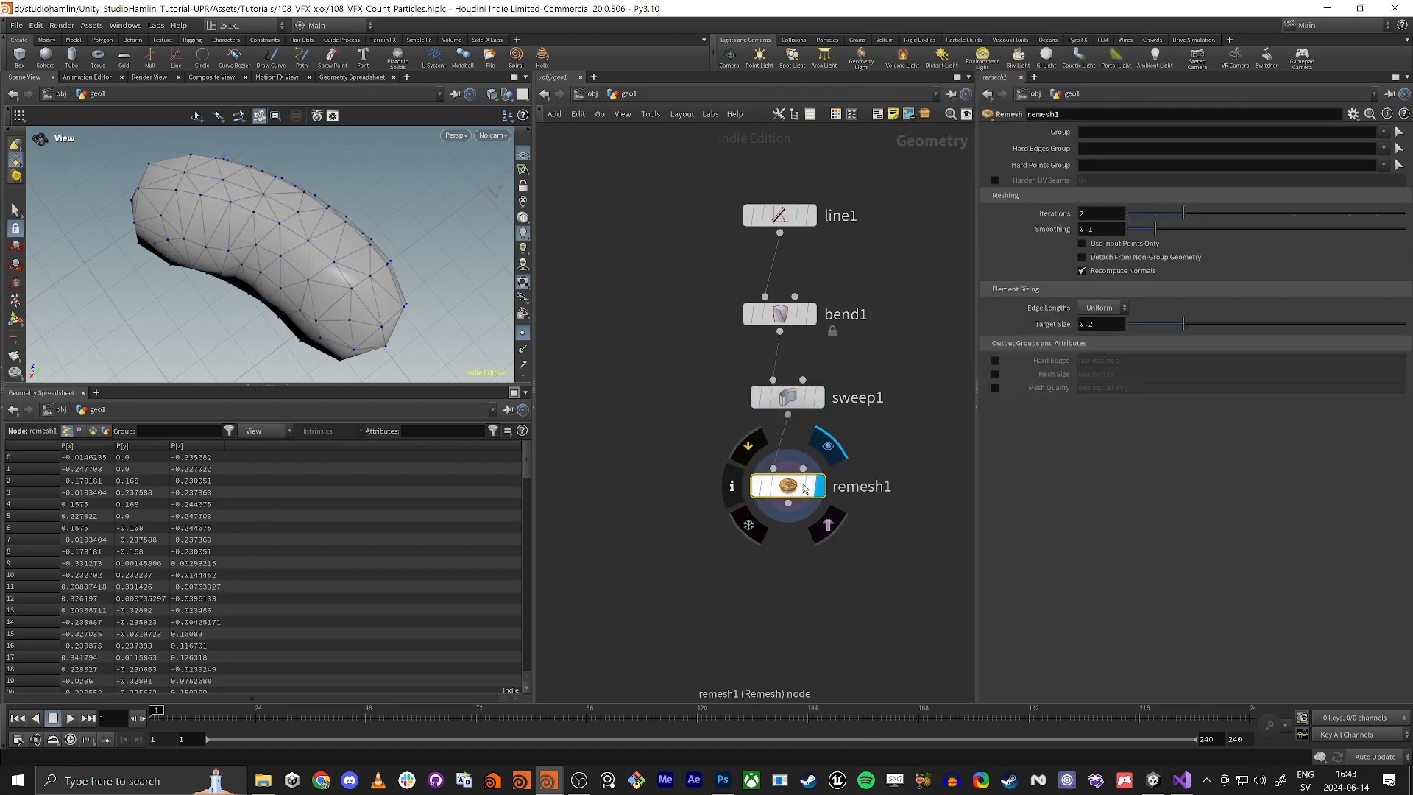
mouse_move(1185, 321)
left_mouse_down()
mouse_move(1175, 330)
mouse_move(1210, 332)
left_mouse_up()
left_click_drag(301, 312, 343, 348)
Add a Normal node after the Remesh node, with its cusp angle set to 180.
middle_click_drag(825, 666, 799, 501)
key("Tab")
type("norma")
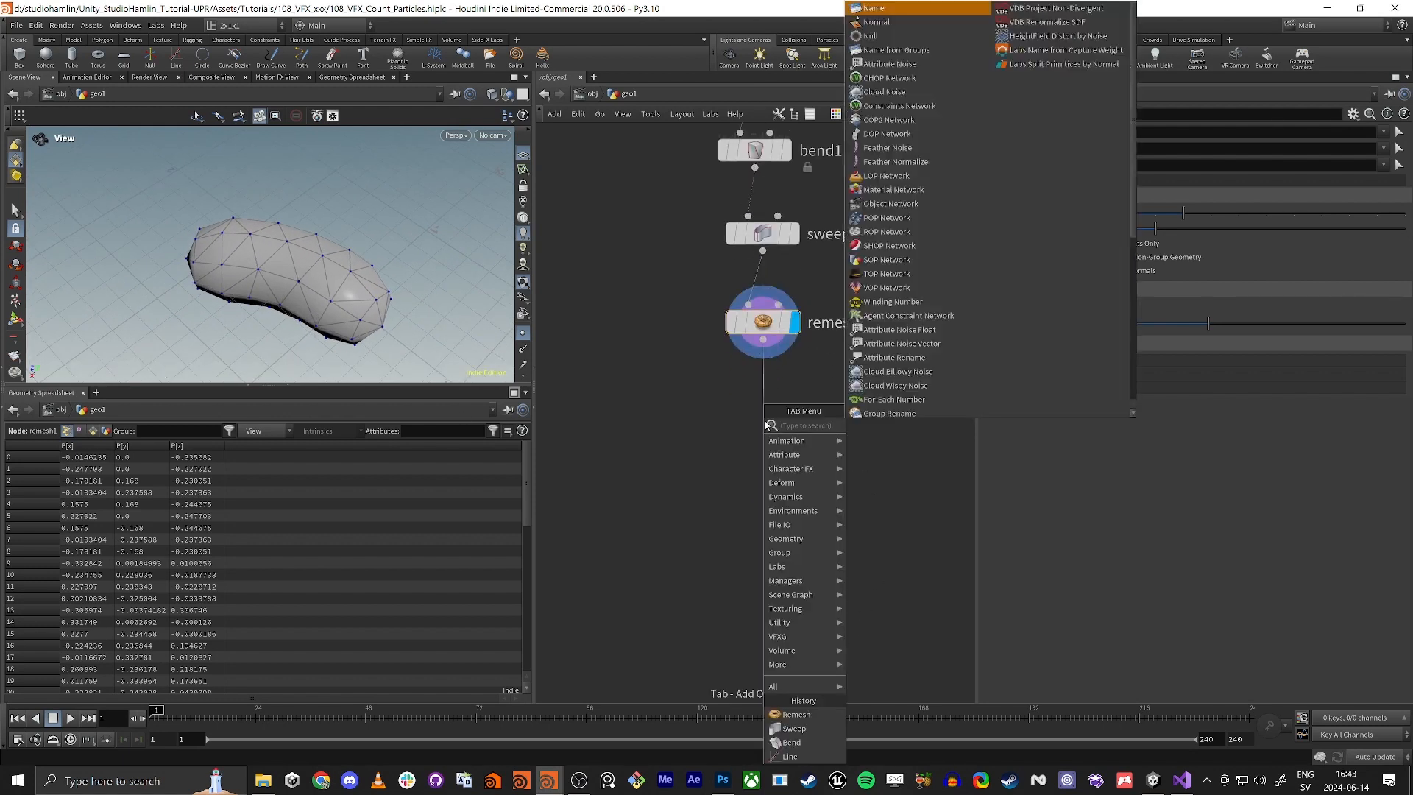
key("Return")
left_click(766, 421)
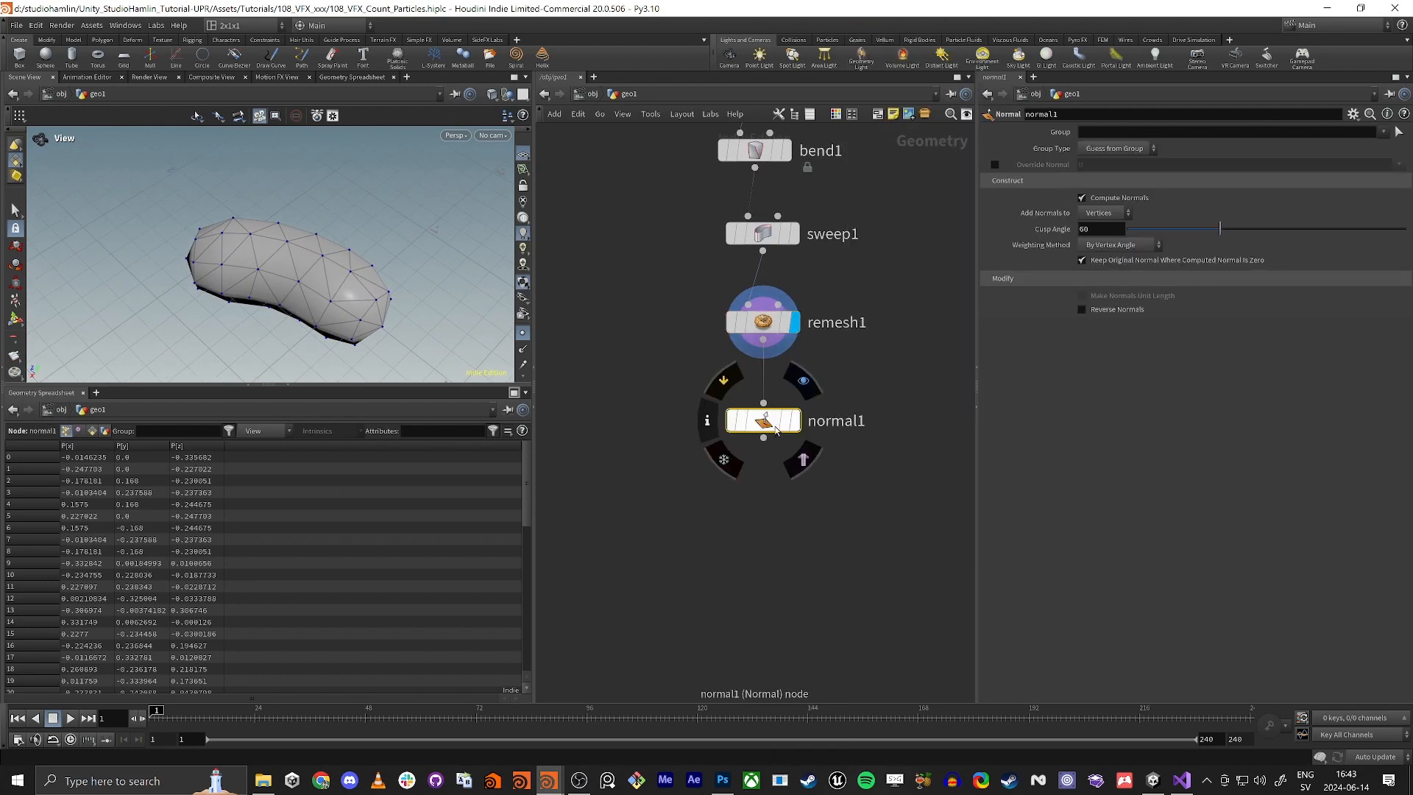
left_click_drag(1220, 229, 1405, 230)
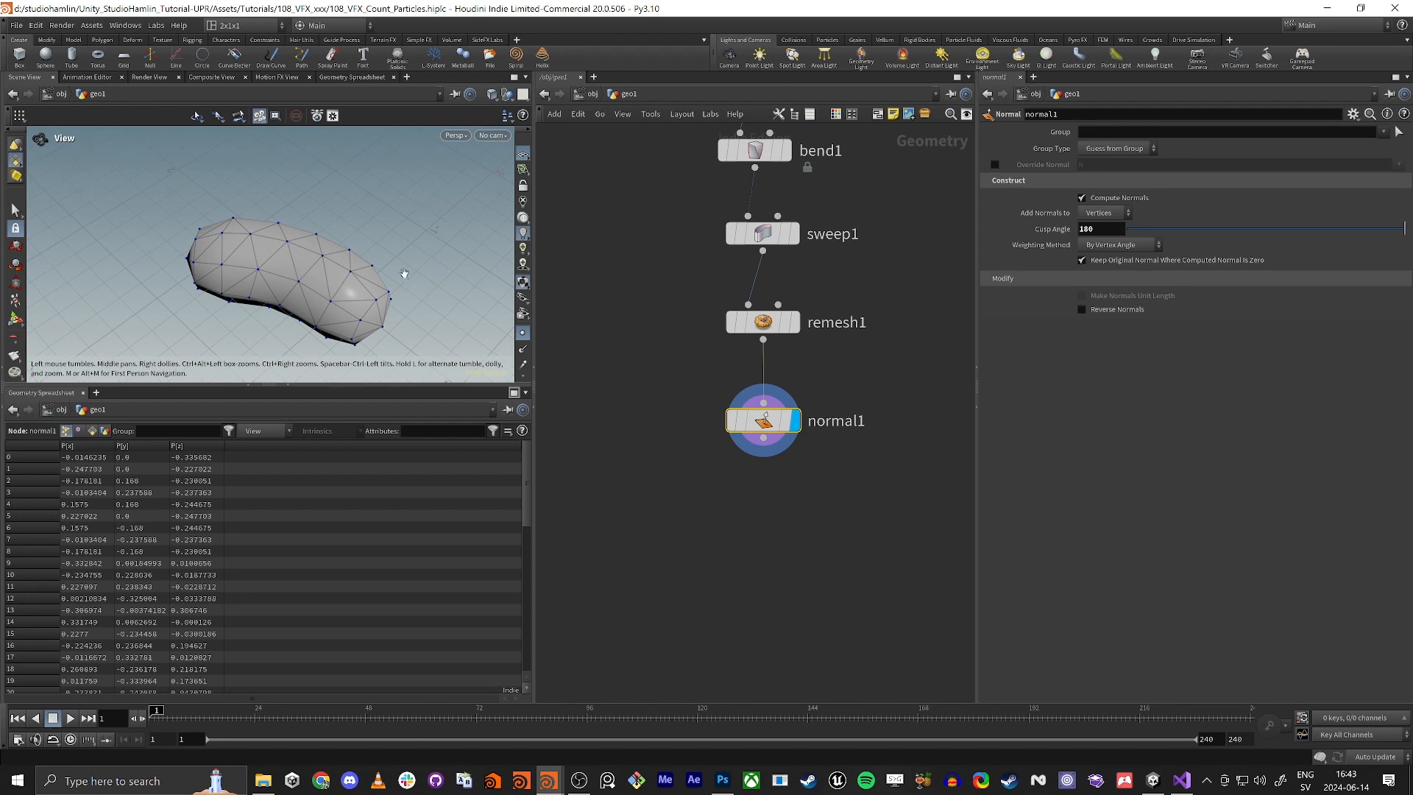
Switch the viewport shading to Smooth Shaded and inspect the bean's surface.
left_click(491, 94)
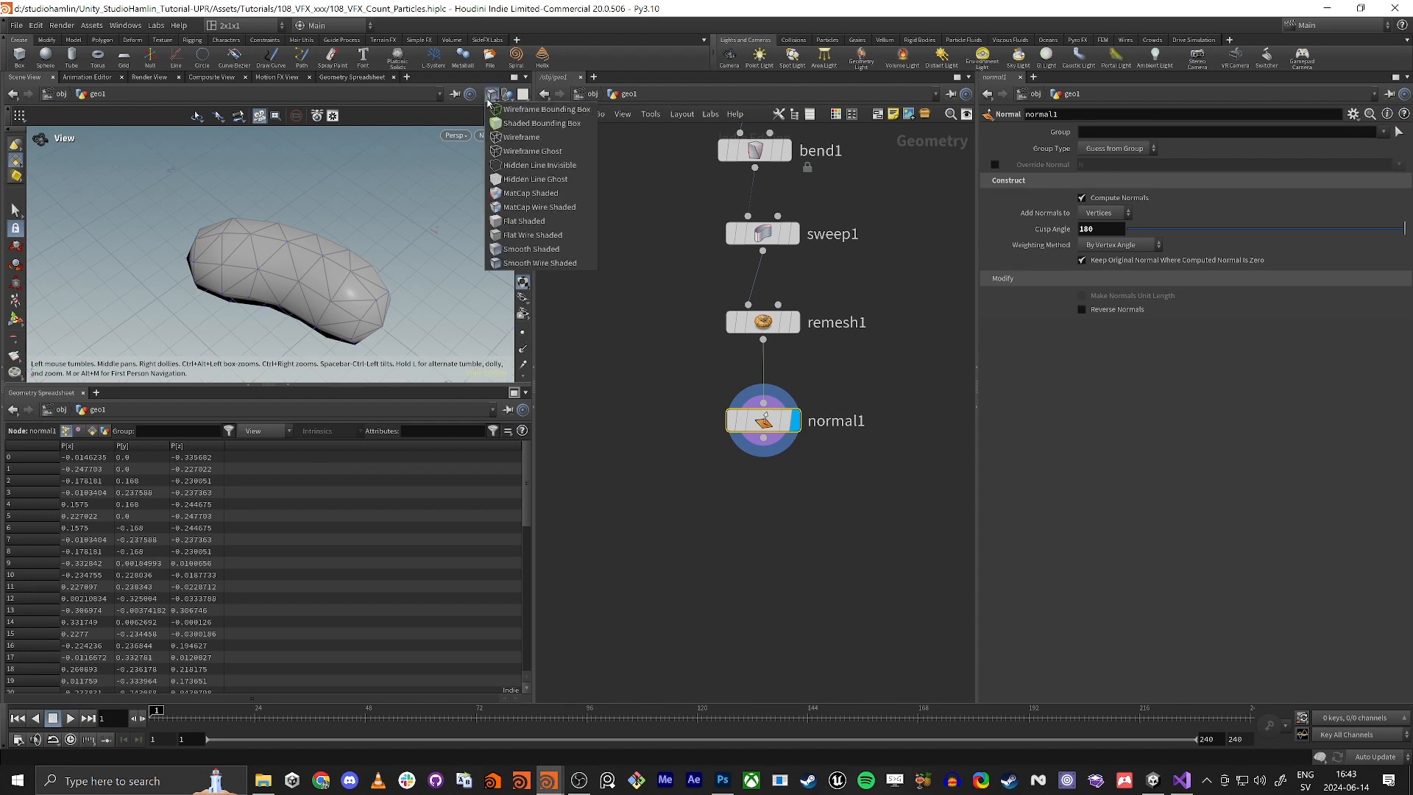
left_click(520, 249)
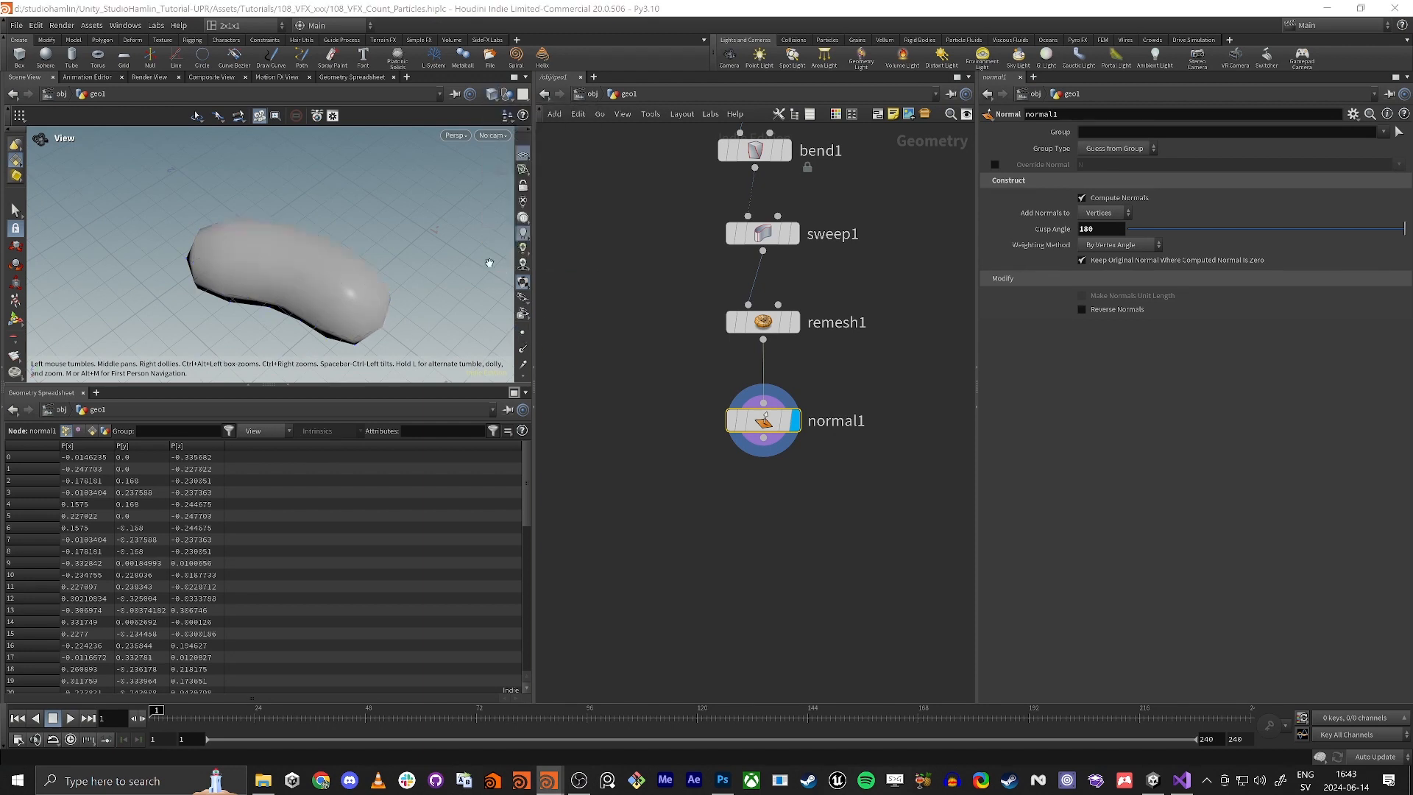
mouse_move(295, 265)
left_mouse_down()
mouse_move(309, 253)
mouse_move(328, 315)
left_mouse_up()
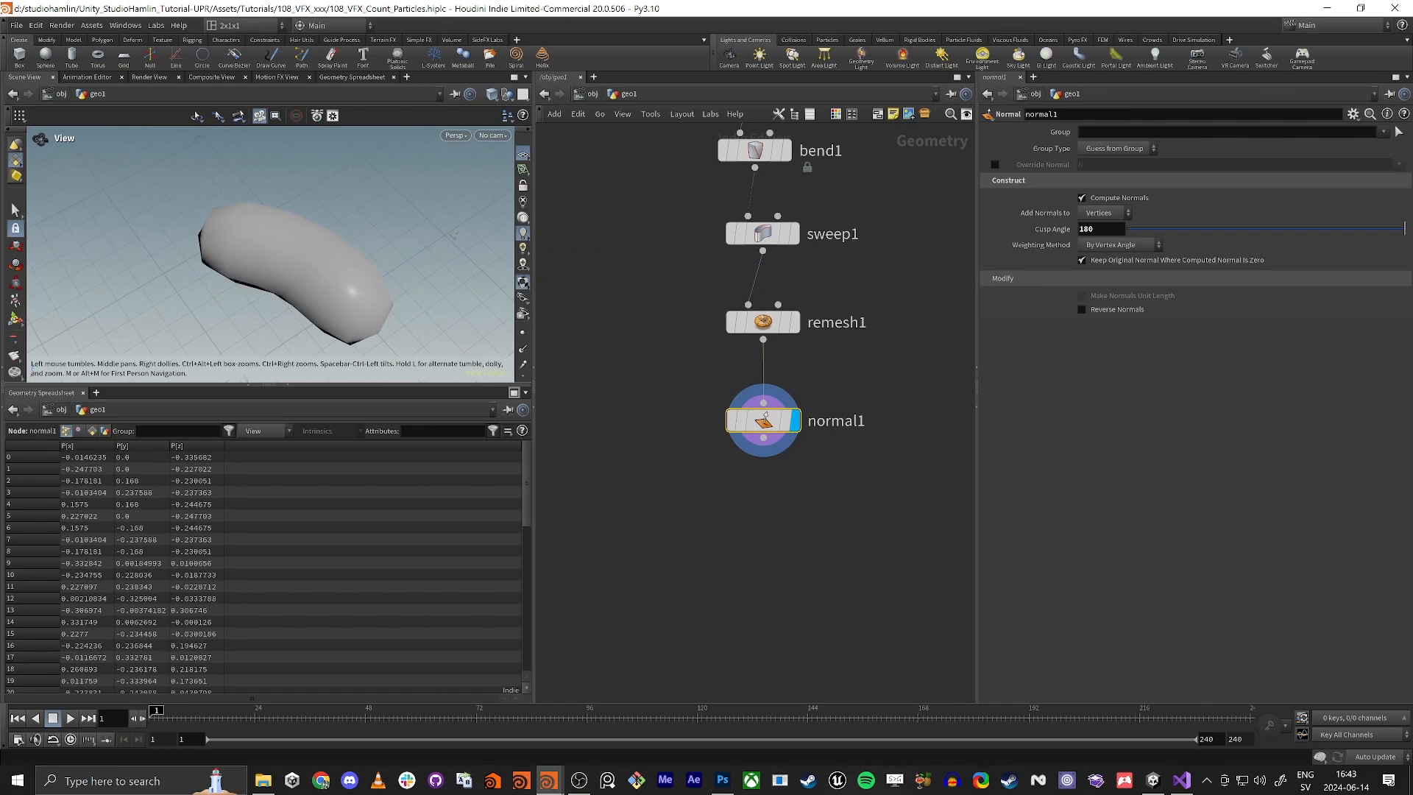
Add a Labs Auto UV node after the Normal node and display its result to check the bean's UVs.
left_click(763, 438)
key("Tab")
type("atu")
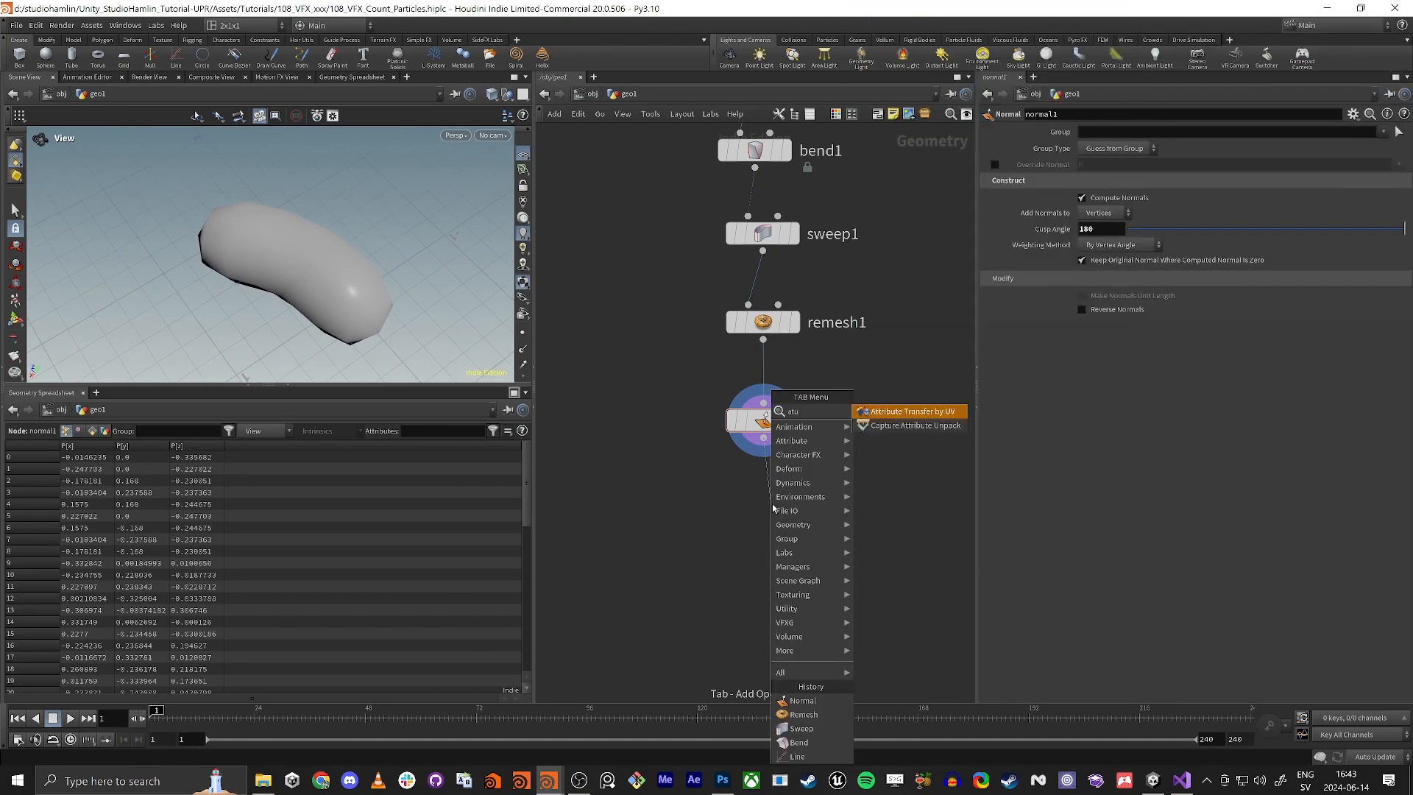
key("BackSpace")
key("BackSpace")
type("uto")
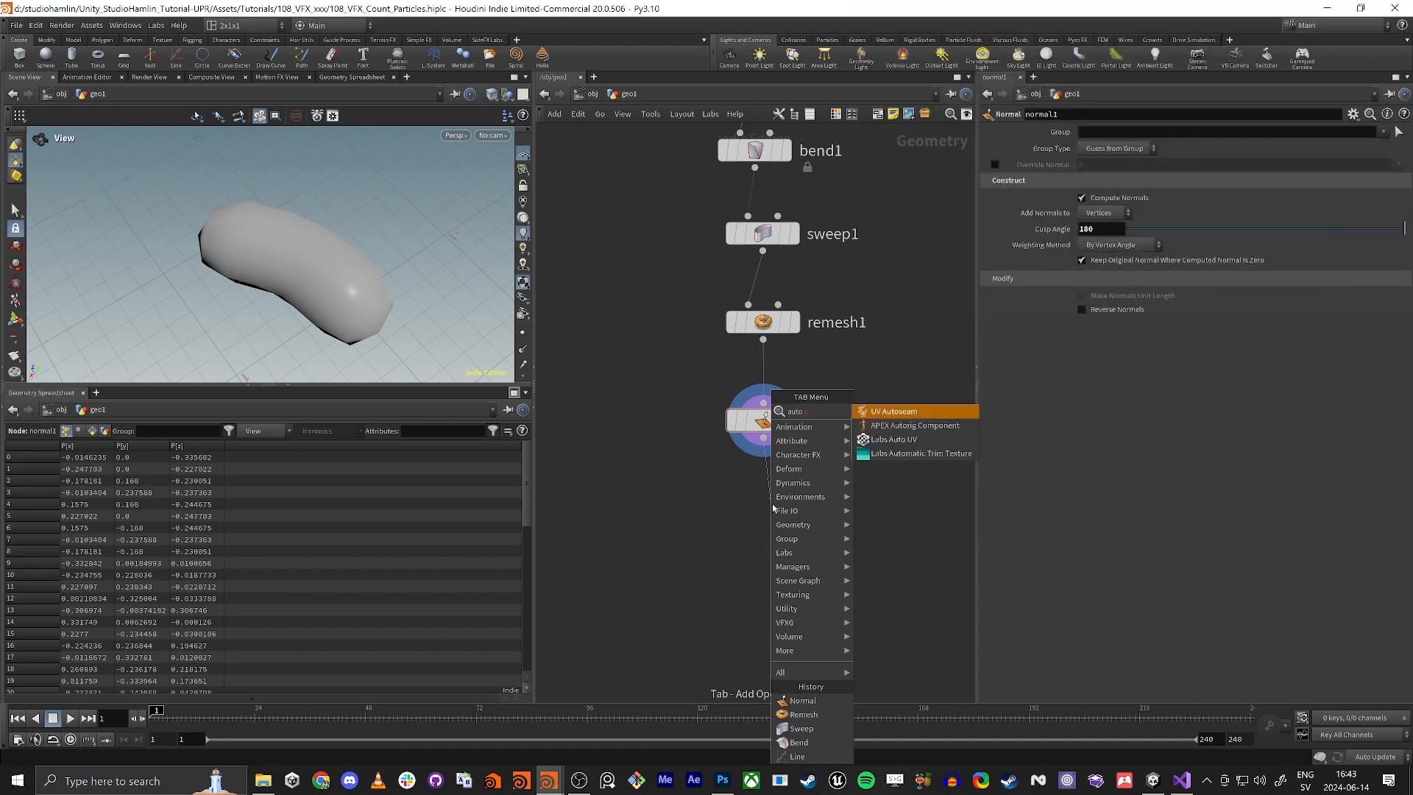
type(" uv")
key("Down")
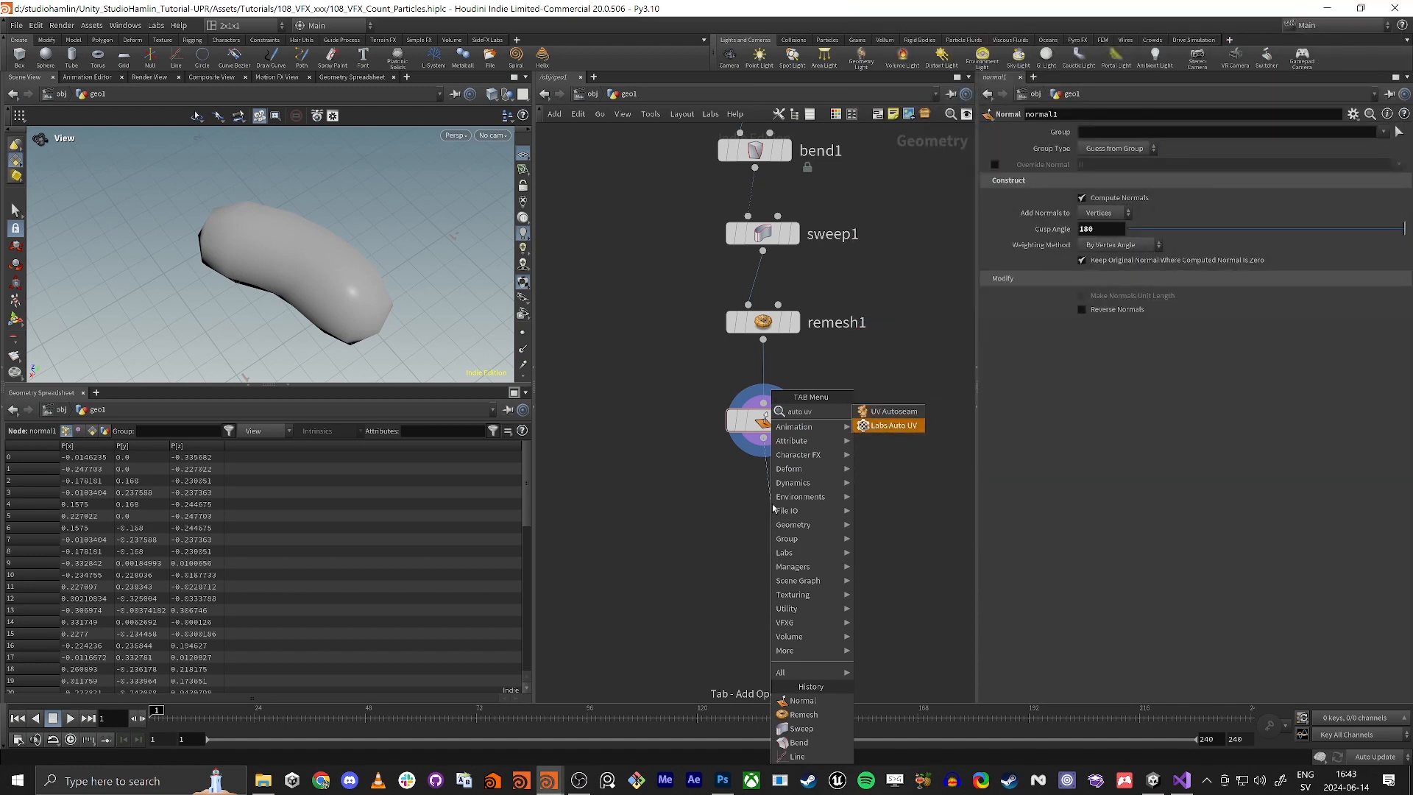
key("Up")
key("Down")
key("Return")
left_click(773, 506)
left_click(803, 505)
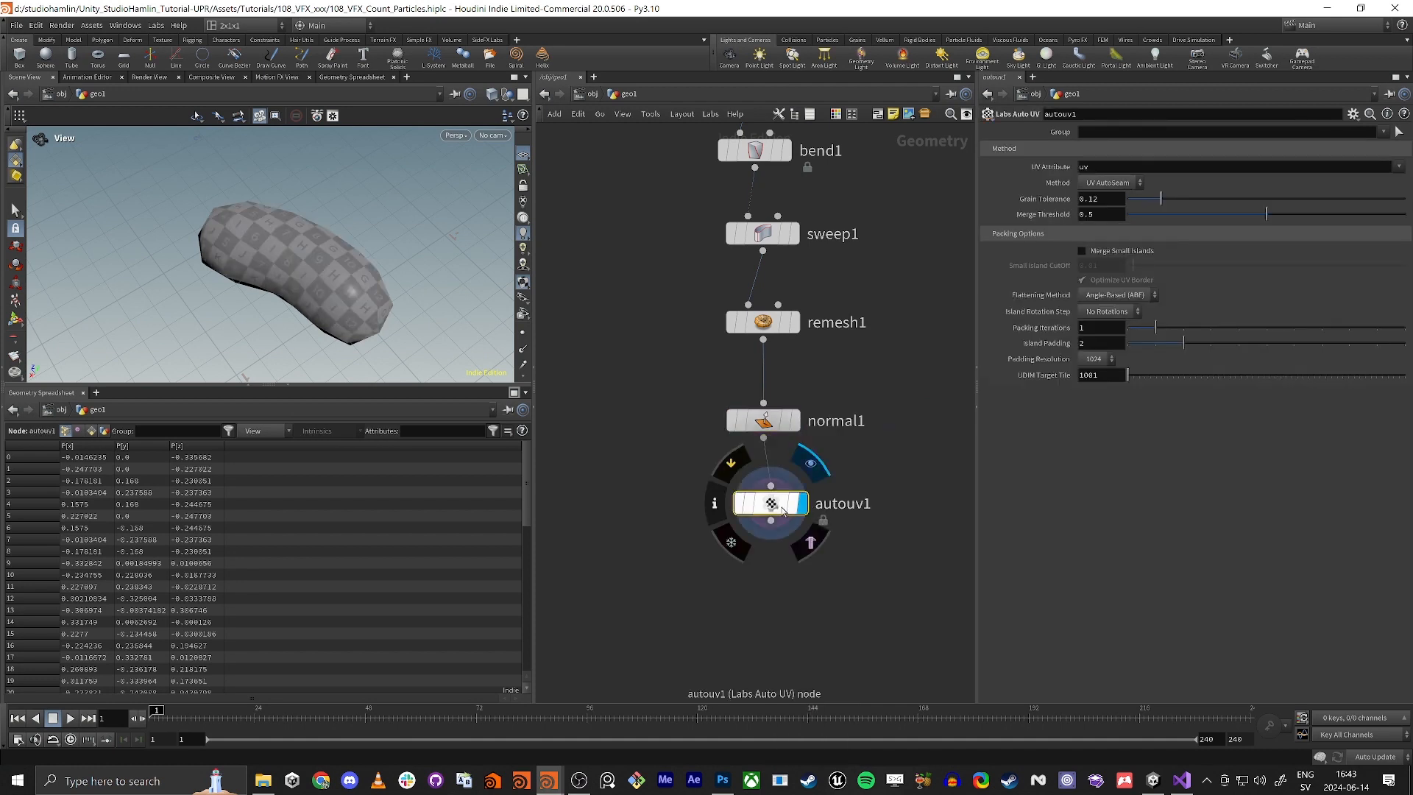
left_click_drag(272, 288, 237, 295)
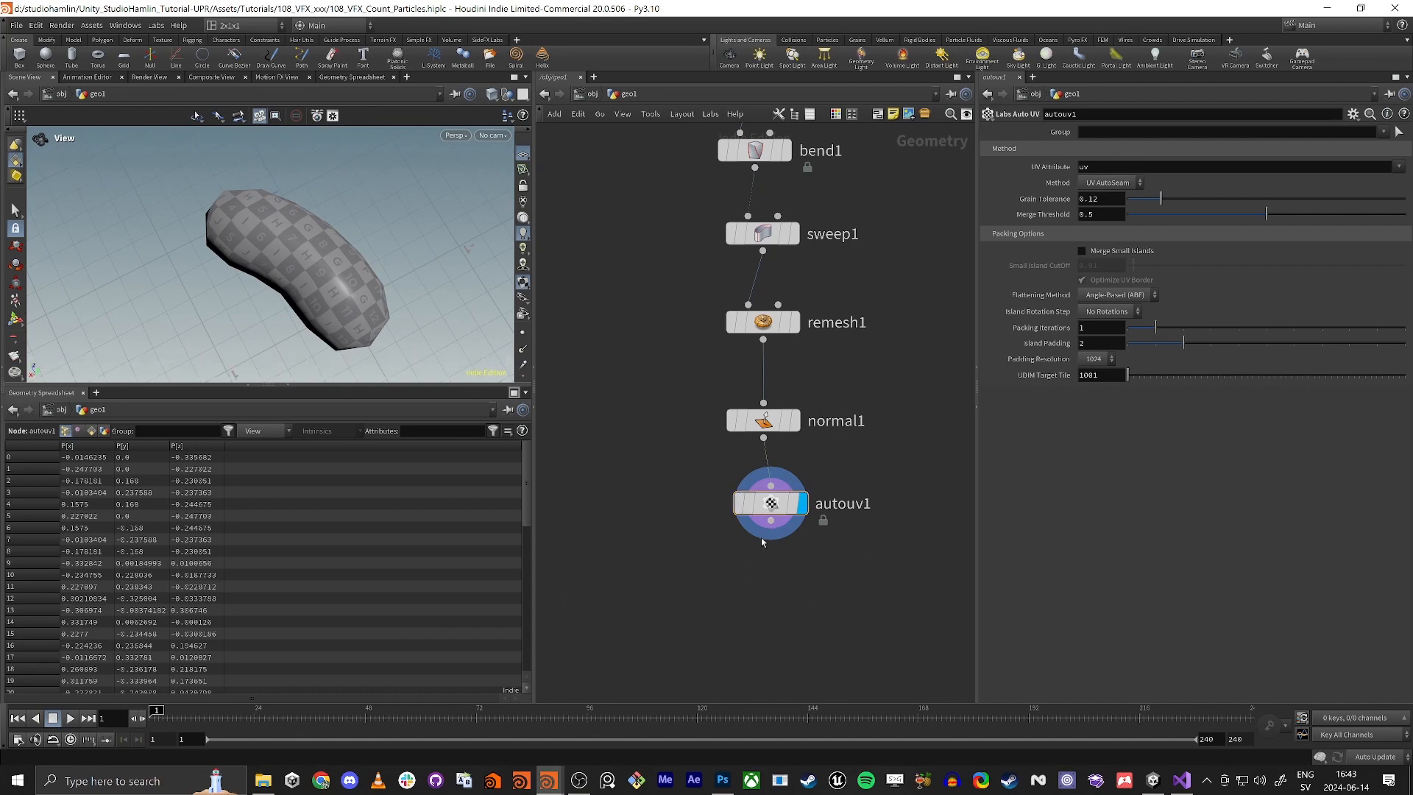
Add a Transform node after the Auto UV node, set its uniform scale to 100, and display the framed result.
key("Tab")
type("tran")
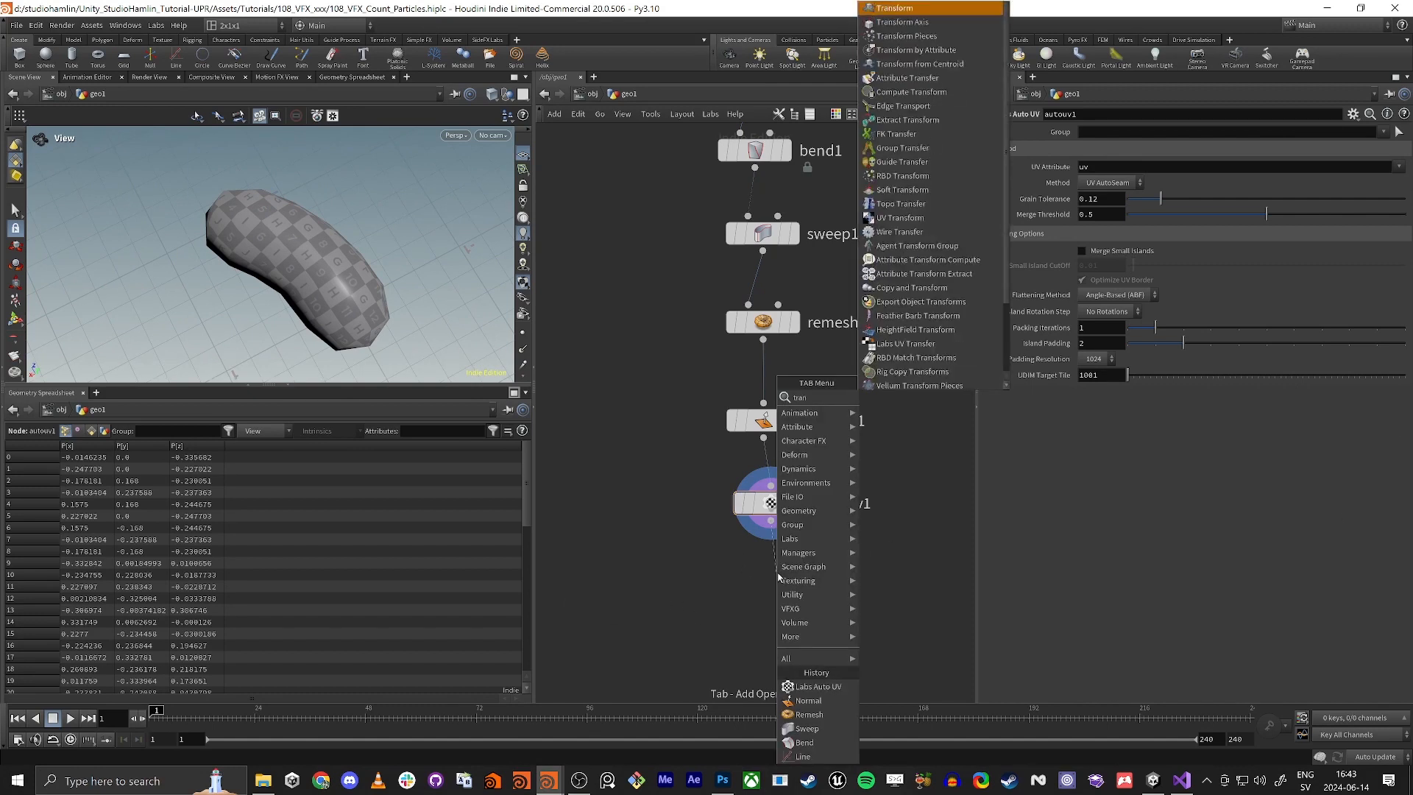
key("Return")
left_click(776, 576)
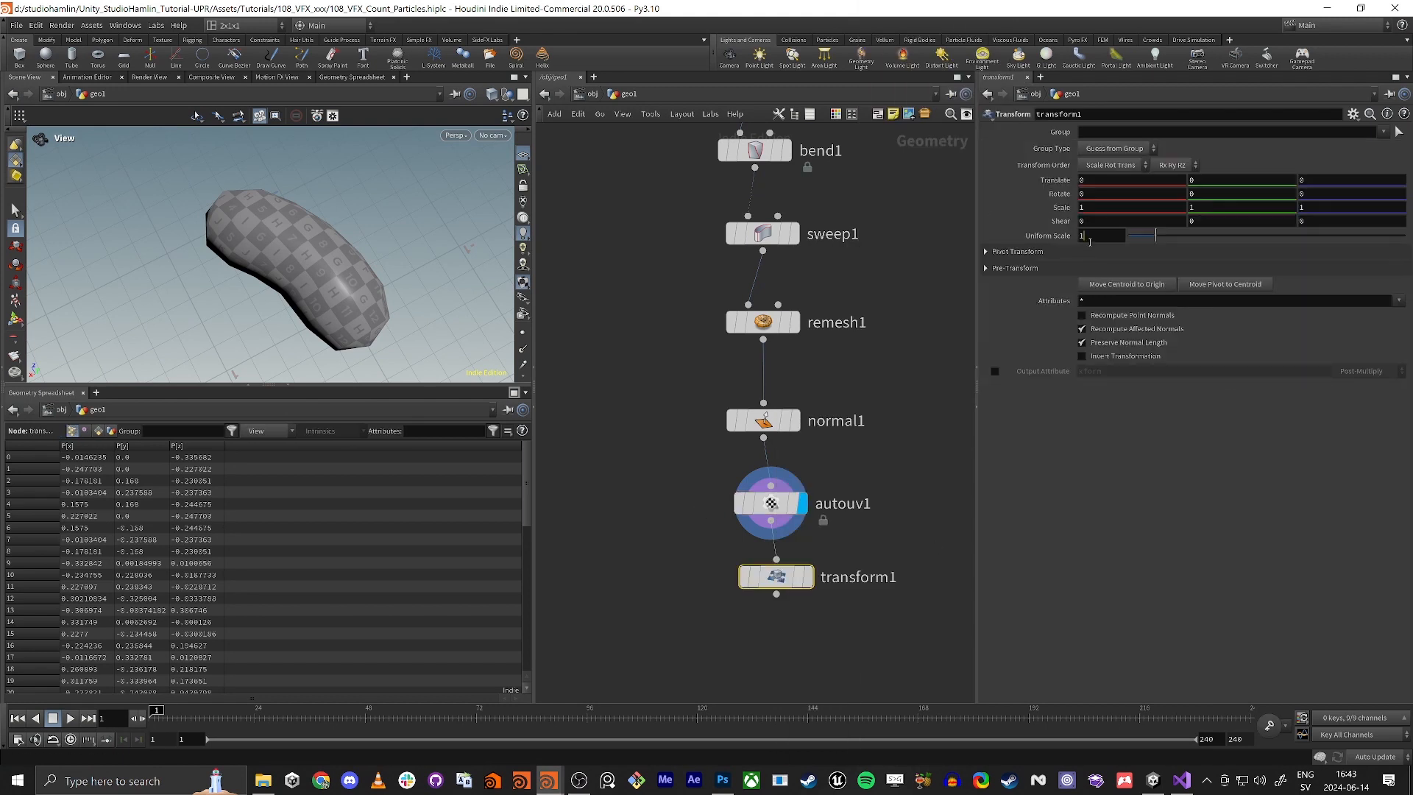
key("Return")
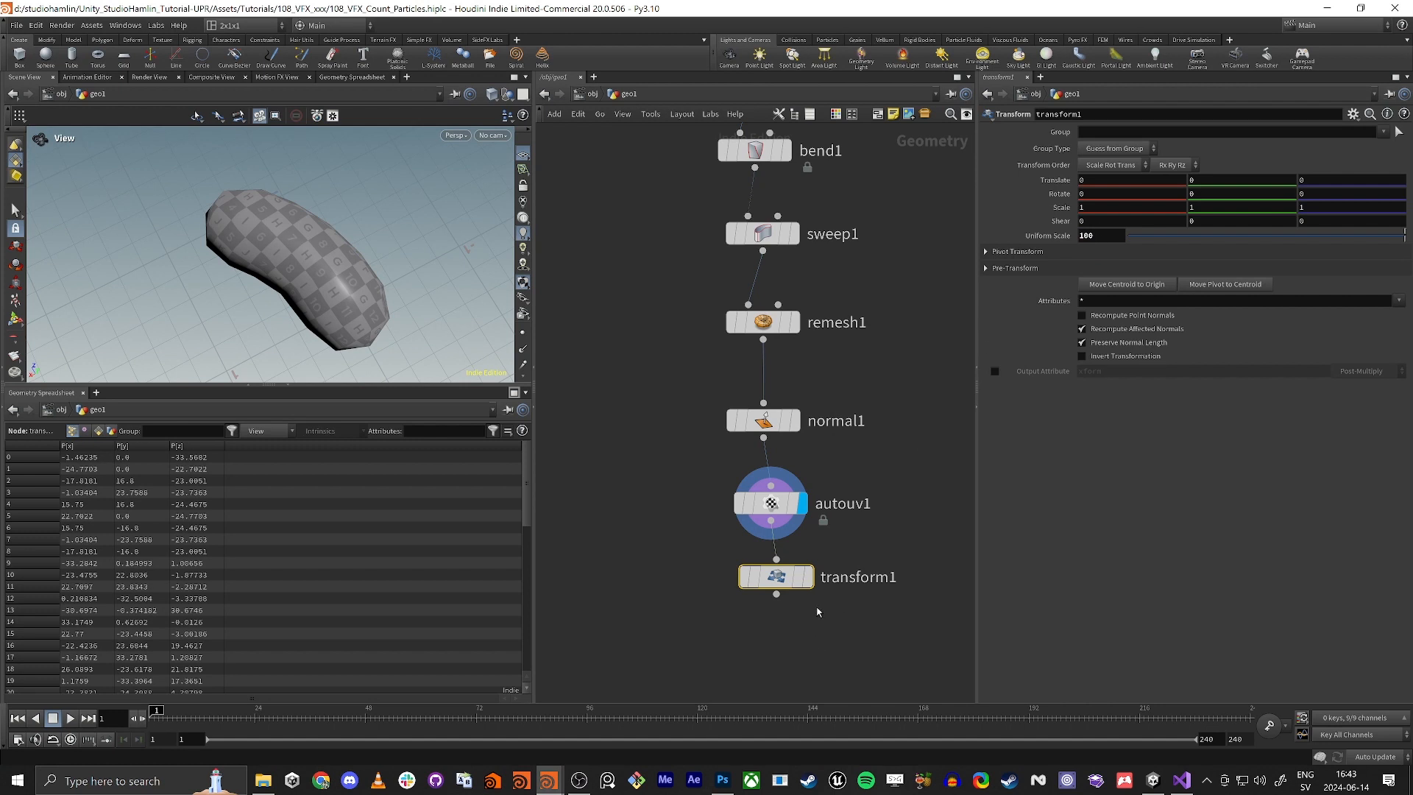
left_click(807, 576)
key("space+f")
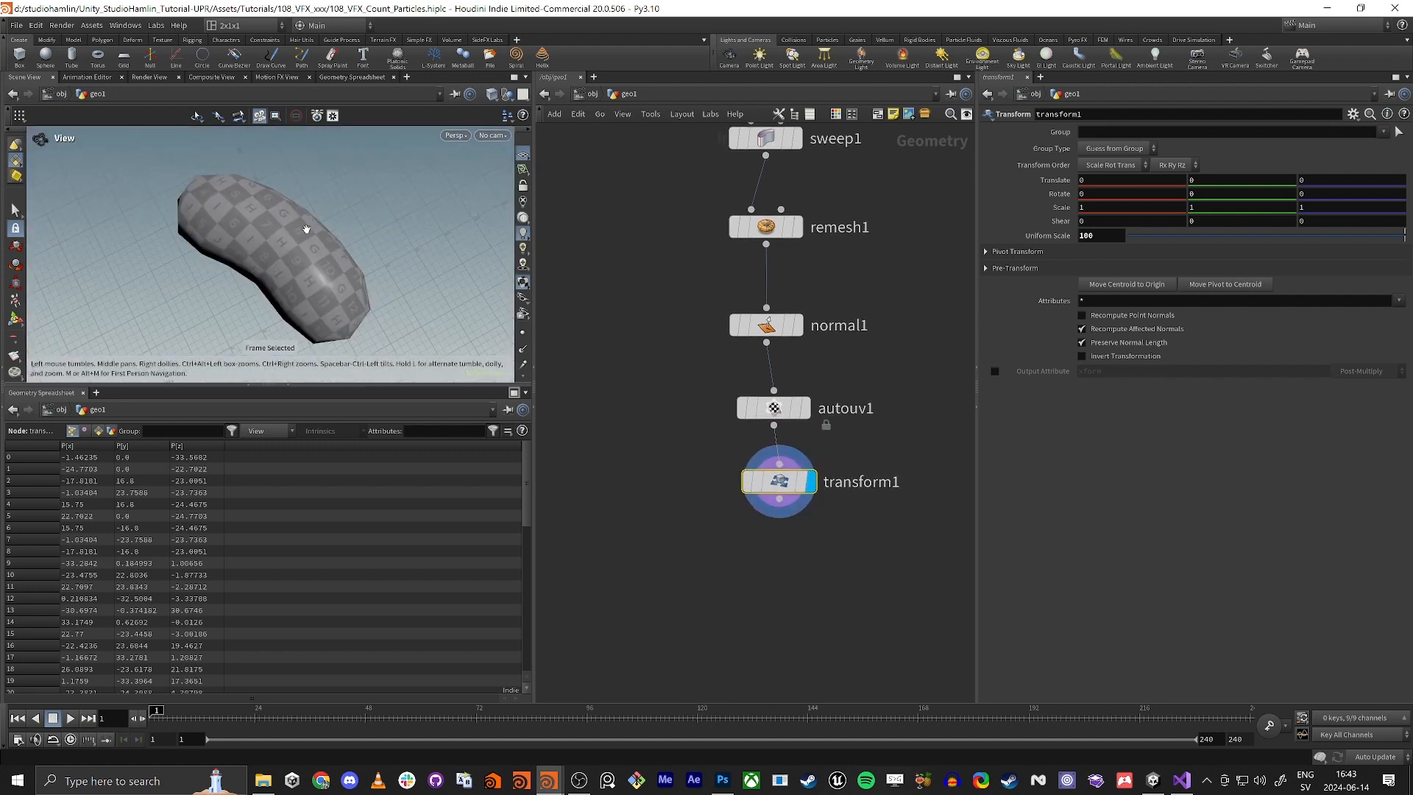
left_click_drag(306, 229, 471, 346)
Add a ROP FBX Output node after the Transform node and set its output file to $HIP/bean.fbx.
mouse_move(758, 499)
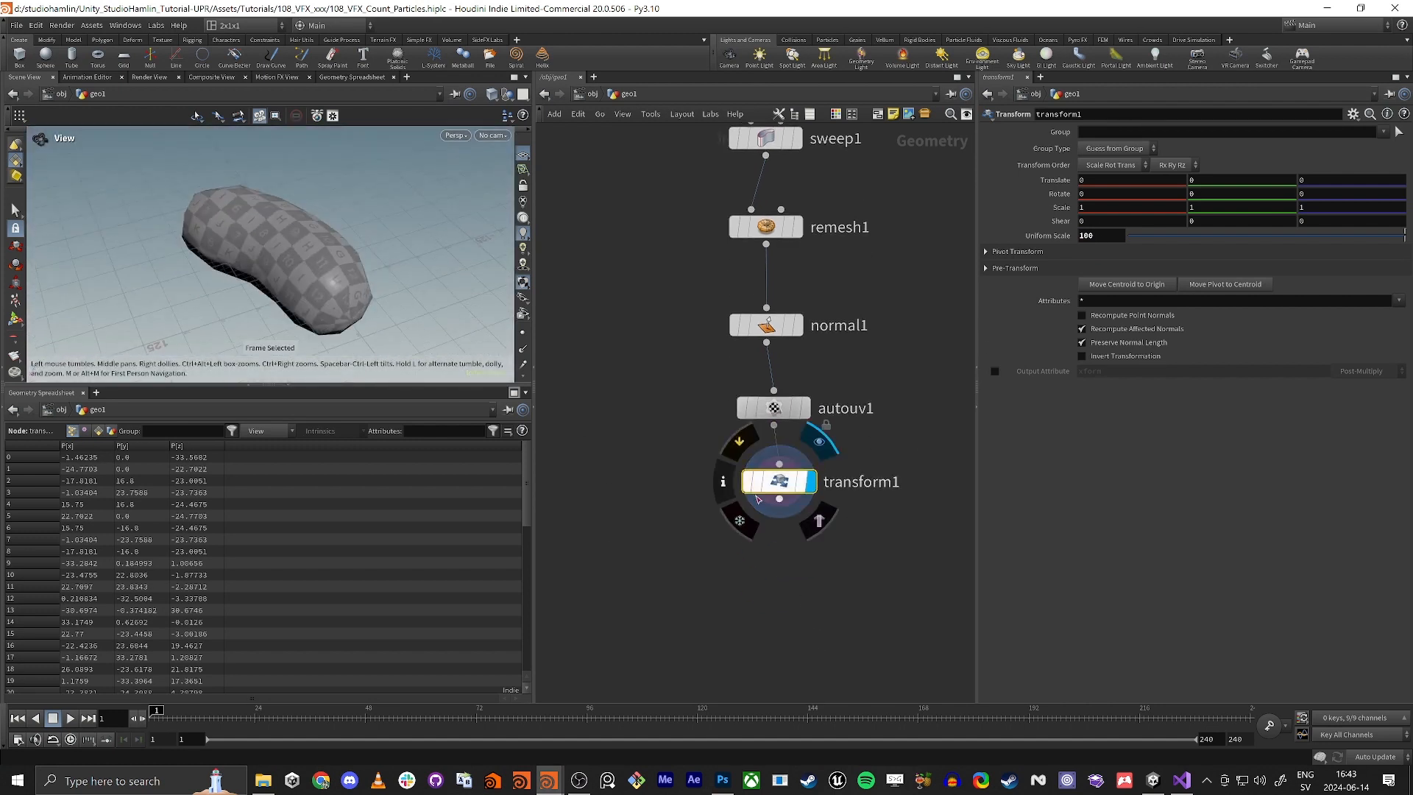
key("Tab")
type("r")
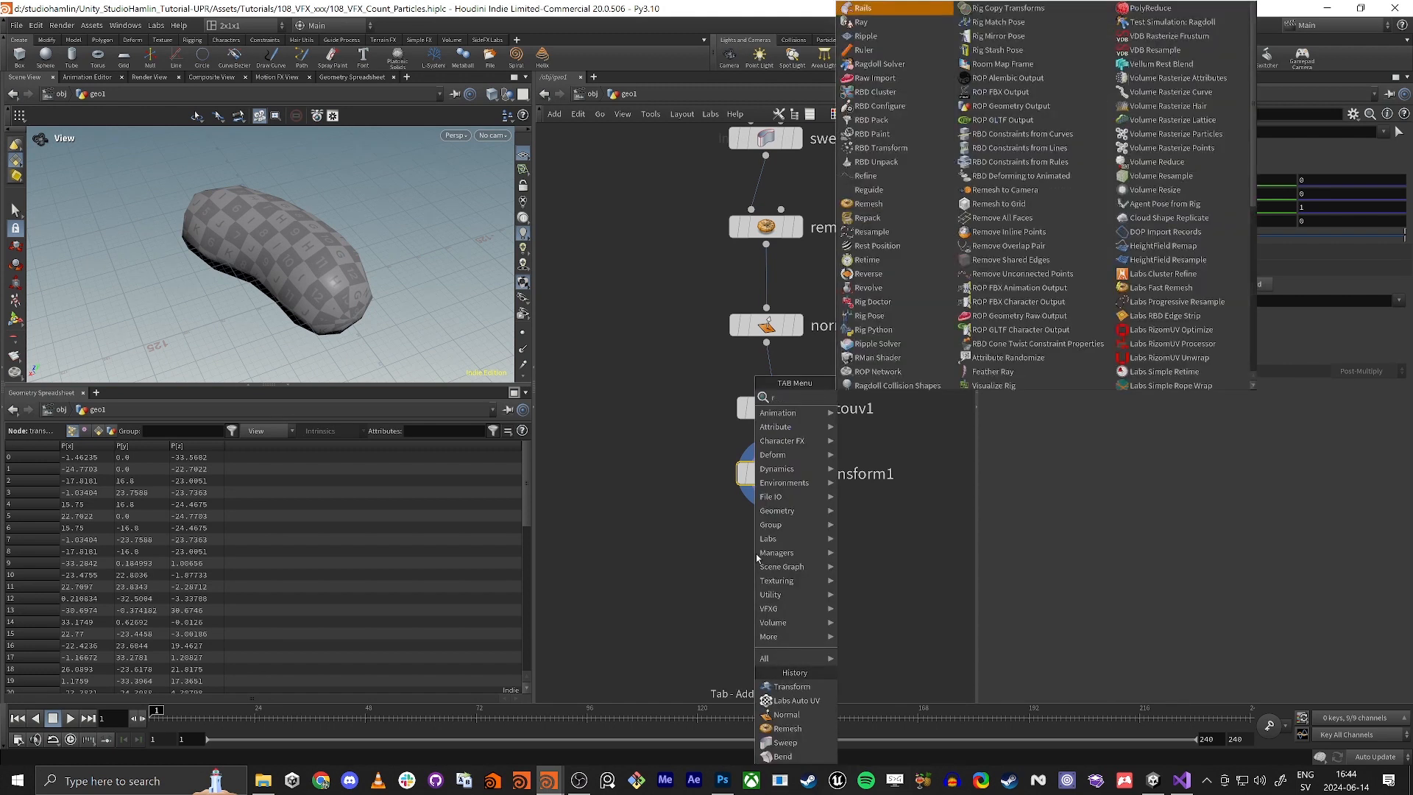
type("op fbx")
key("Return")
left_click(761, 558)
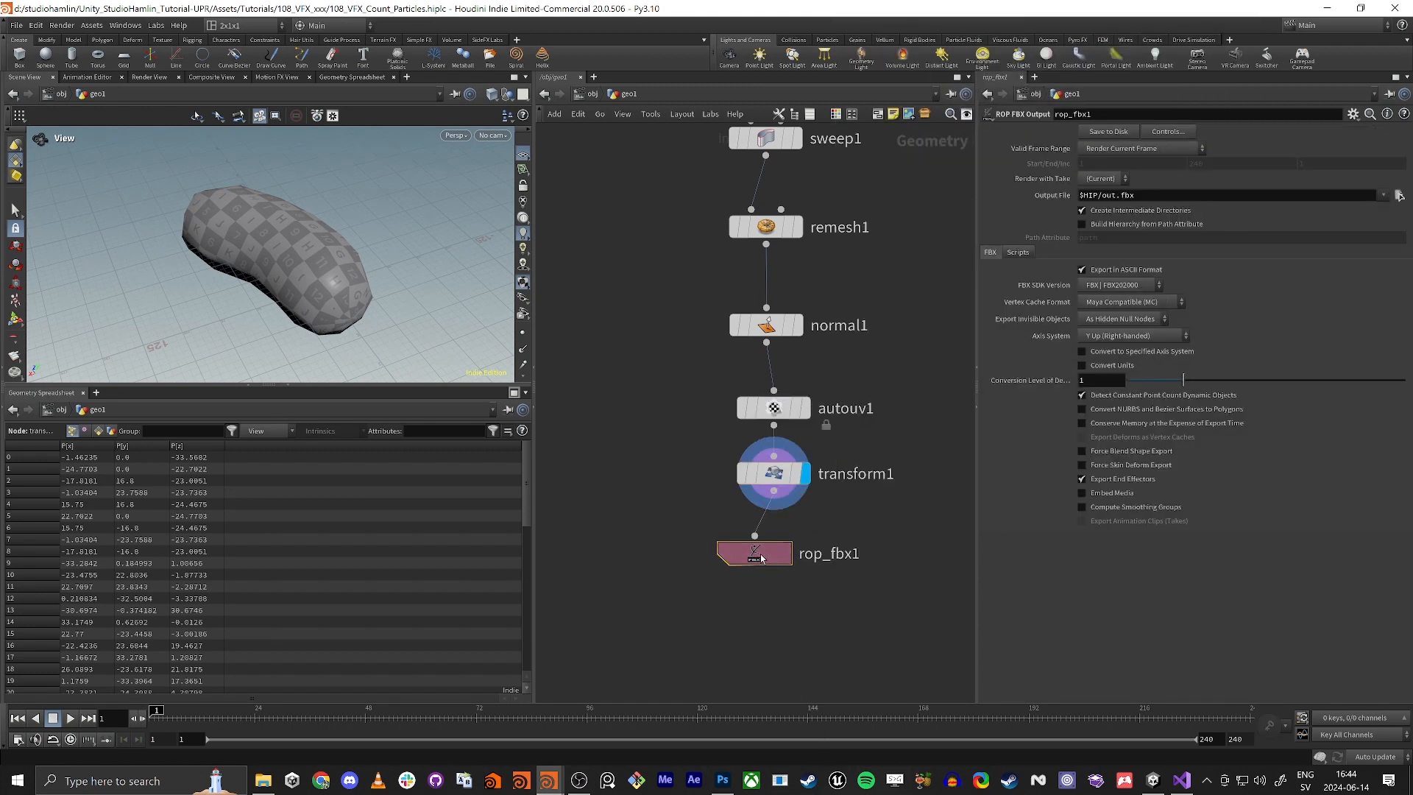
left_click_drag(762, 558, 780, 557)
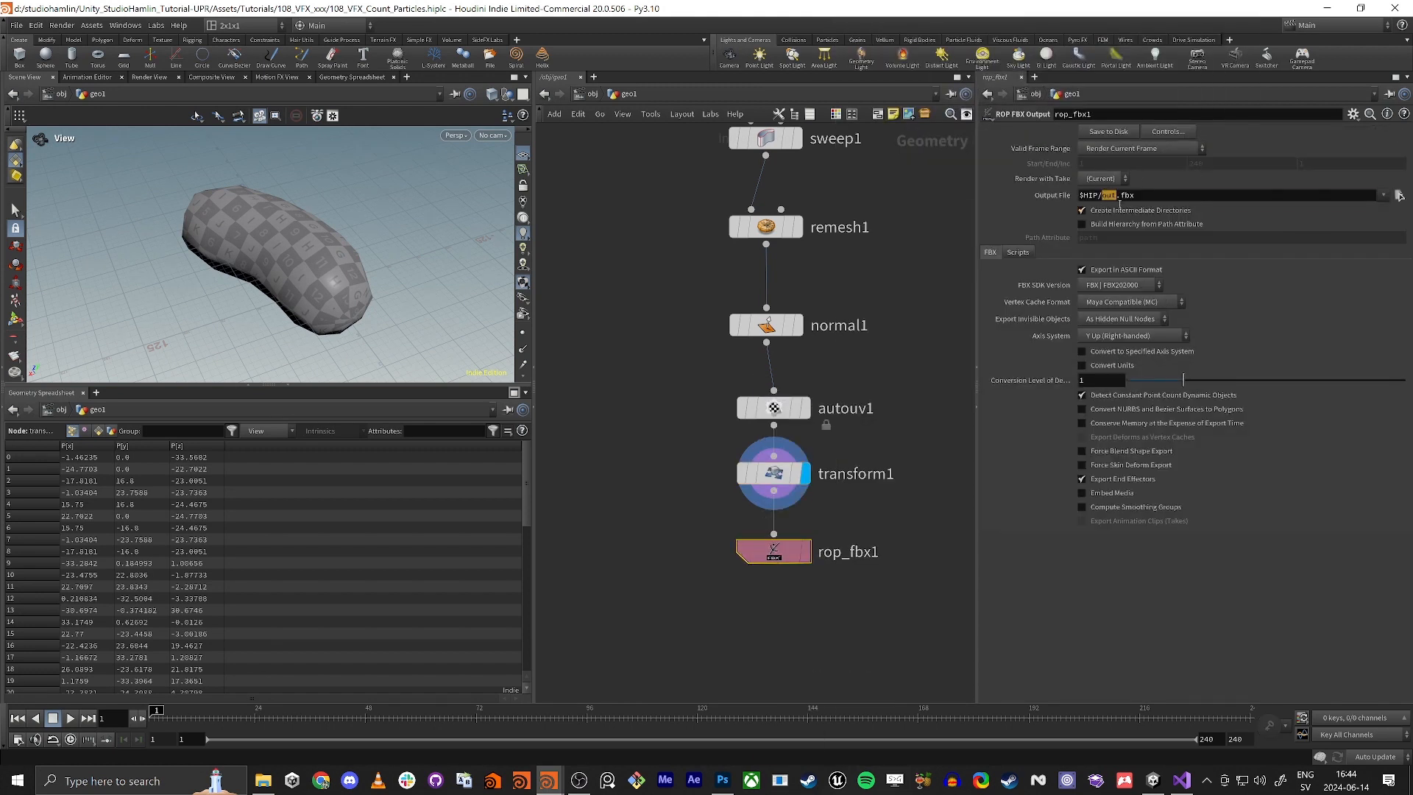
left_click_drag(1119, 204, 1119, 206)
key("Return")
Insert a Null node between the Transform and FBX output nodes and name it bean_Mesh.
left_click_drag(774, 552, 774, 621)
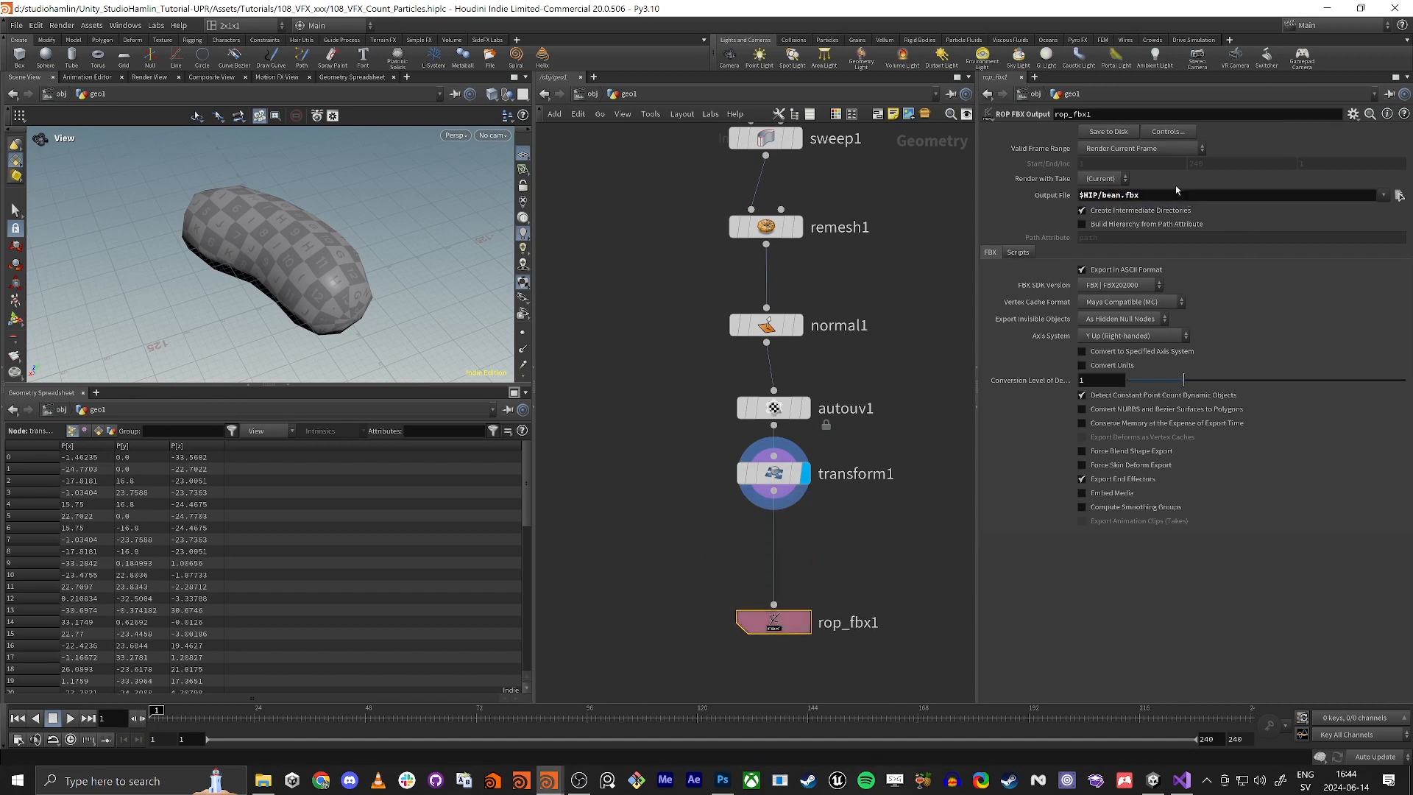
key("Tab")
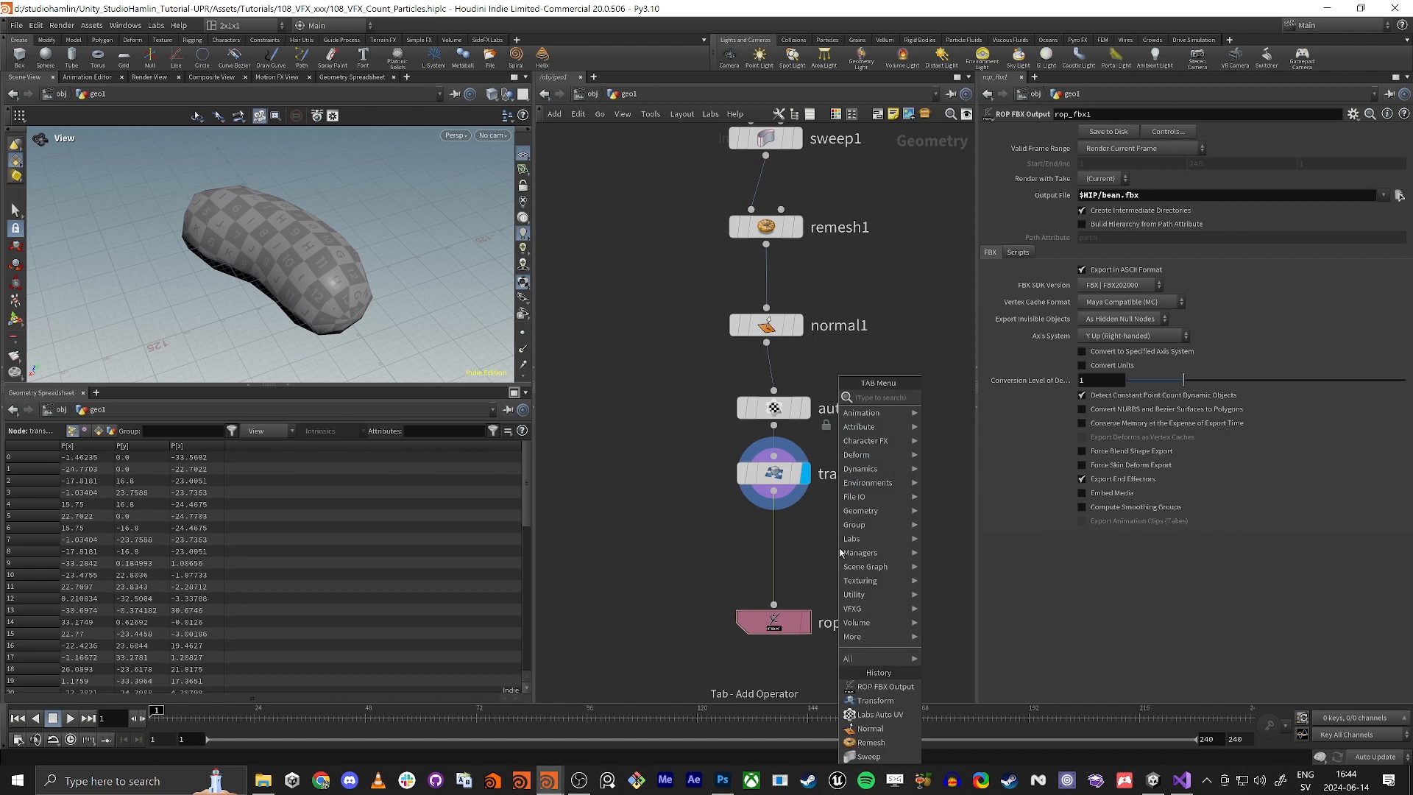
type("null")
key("Return")
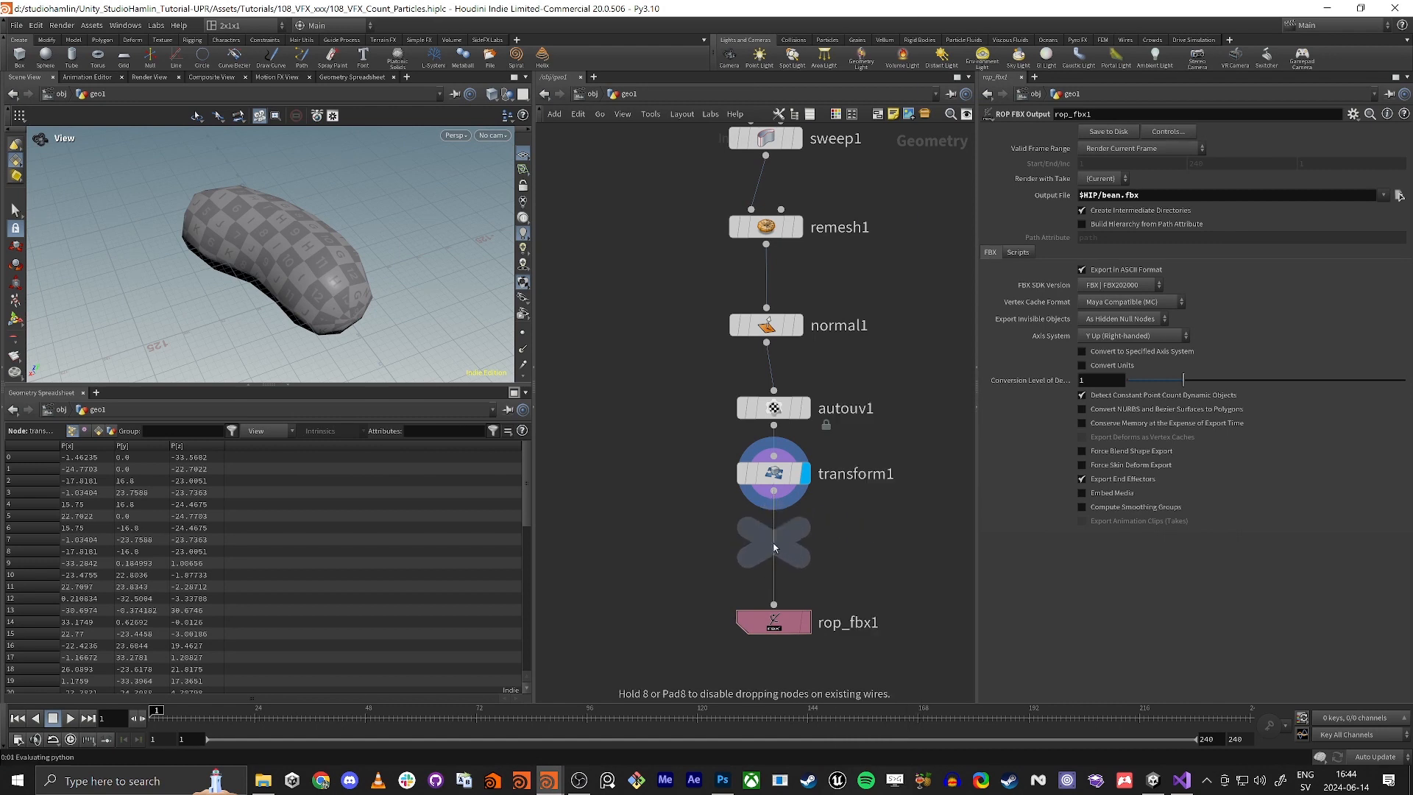
left_click(775, 547)
key("F2")
type("bean")
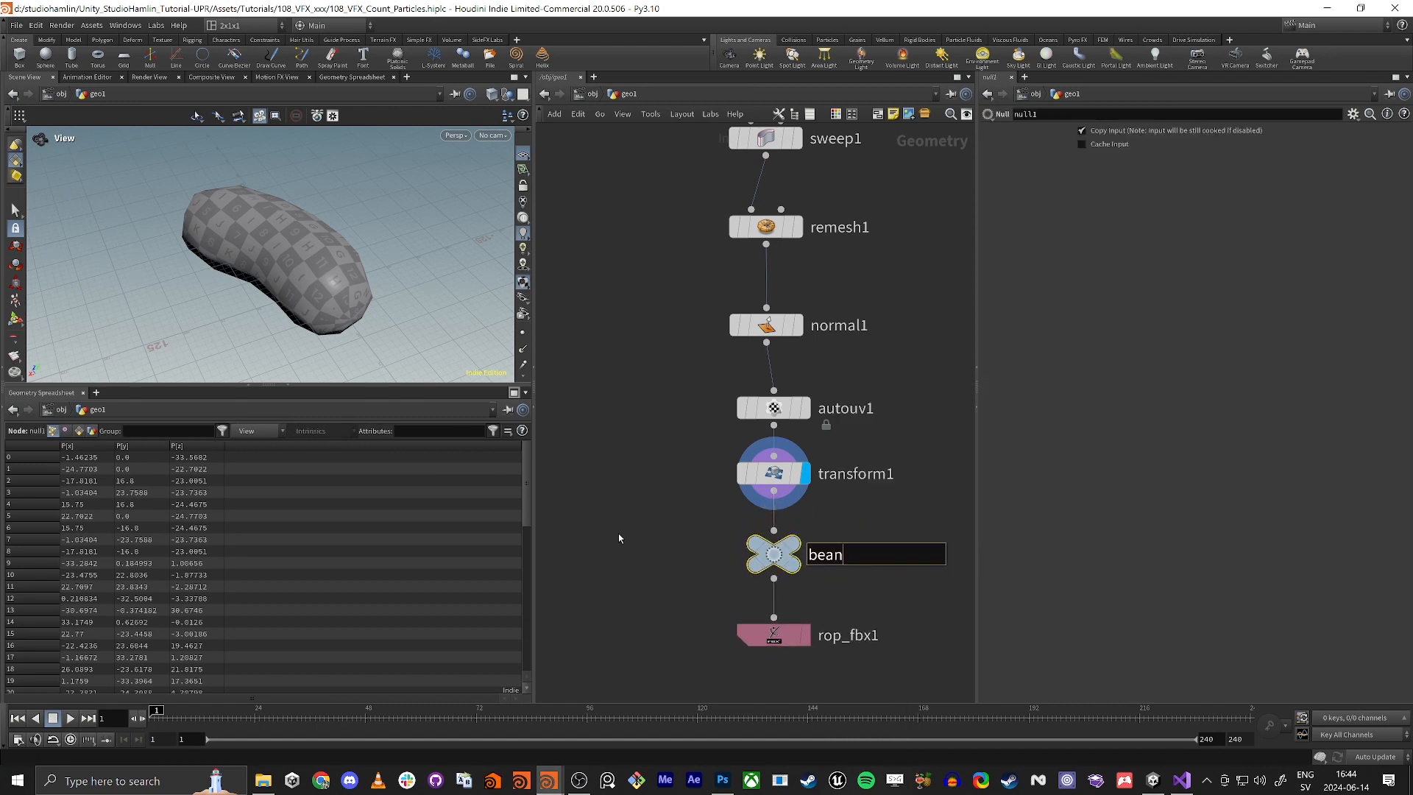
type("_Mesh")
key("Return")
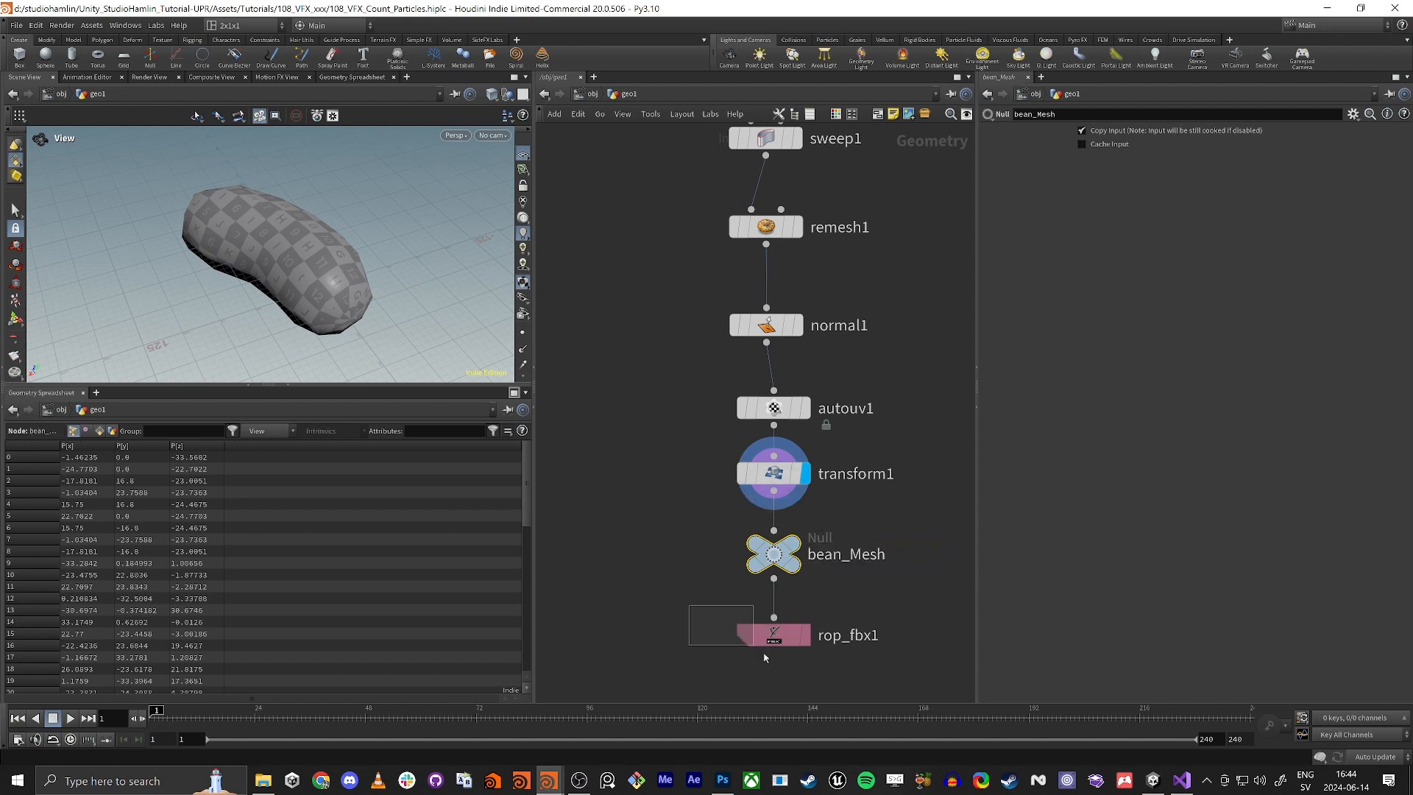
Select the FBX output node in the bean network and switch to the Unity editor.
left_click(743, 633)
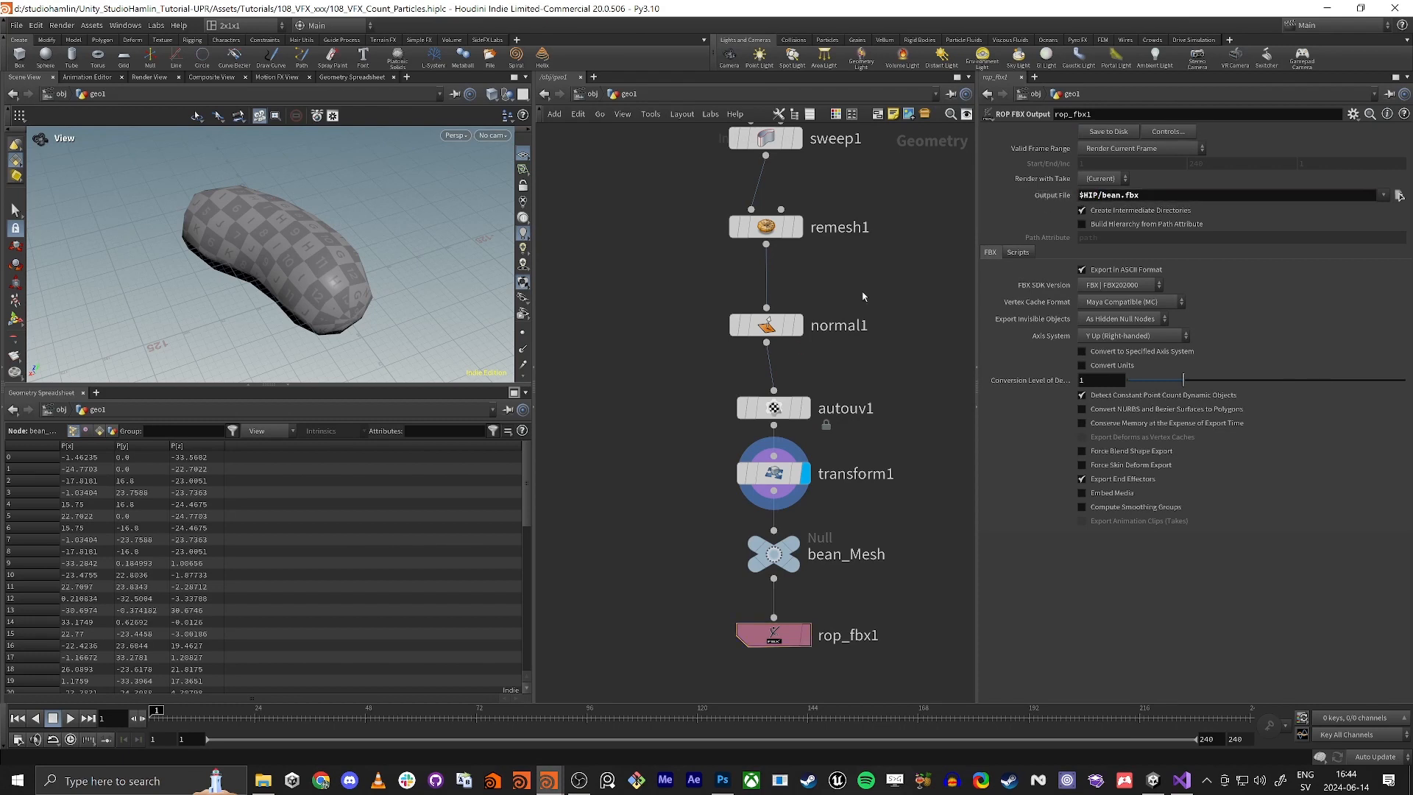
key("alt+Tab")
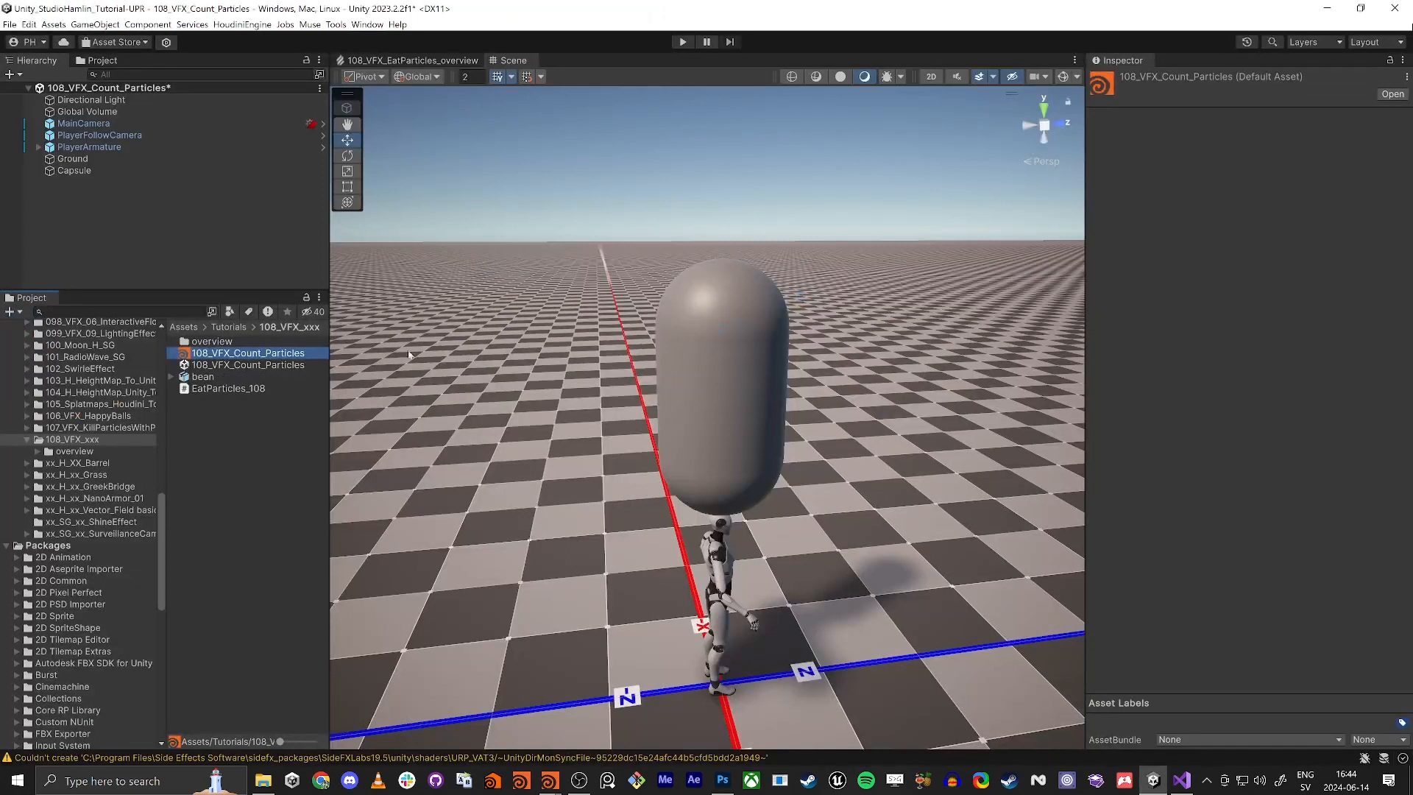
Expand the imported bean asset in the project folder and inspect its bean_Mesh details.
left_click(195, 377)
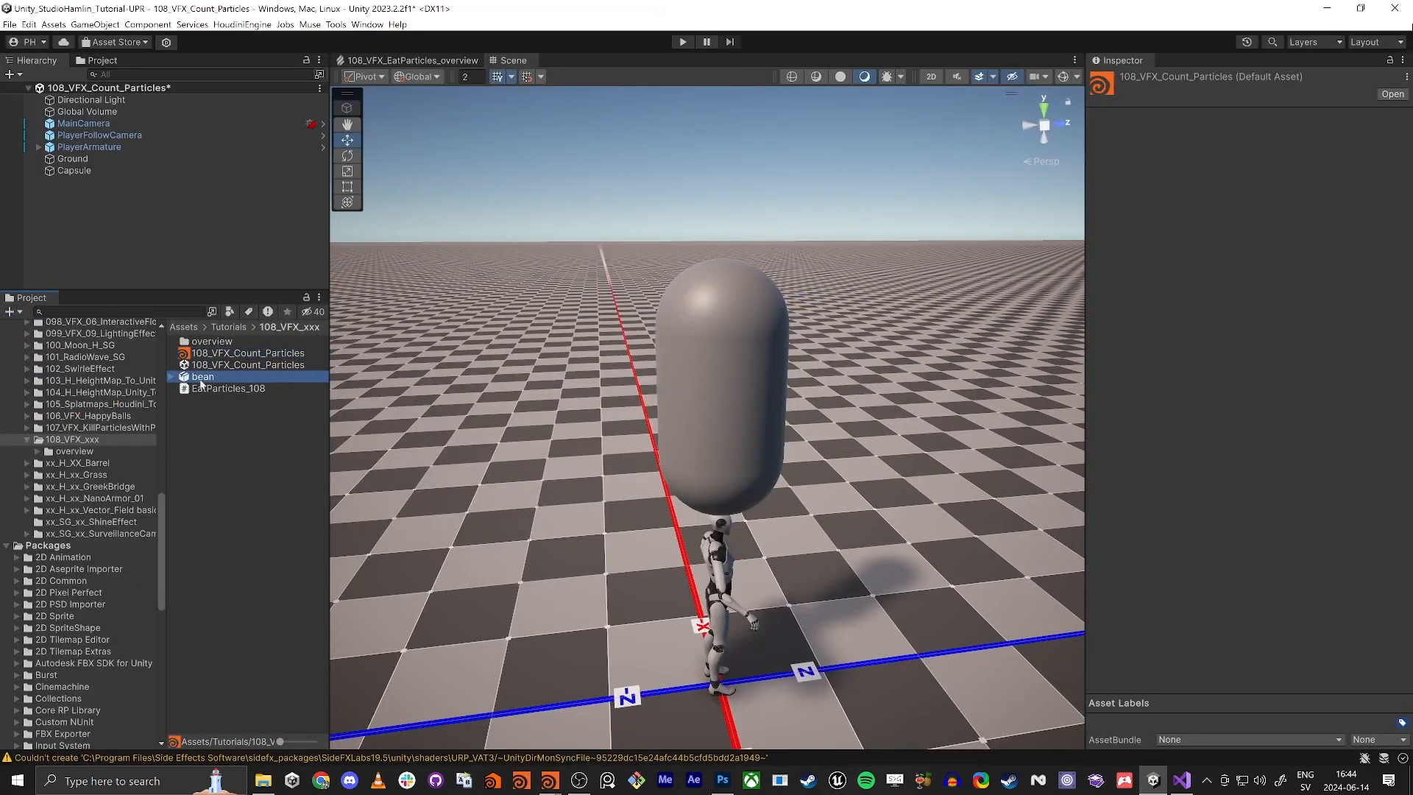
left_click(173, 377)
left_click(225, 389)
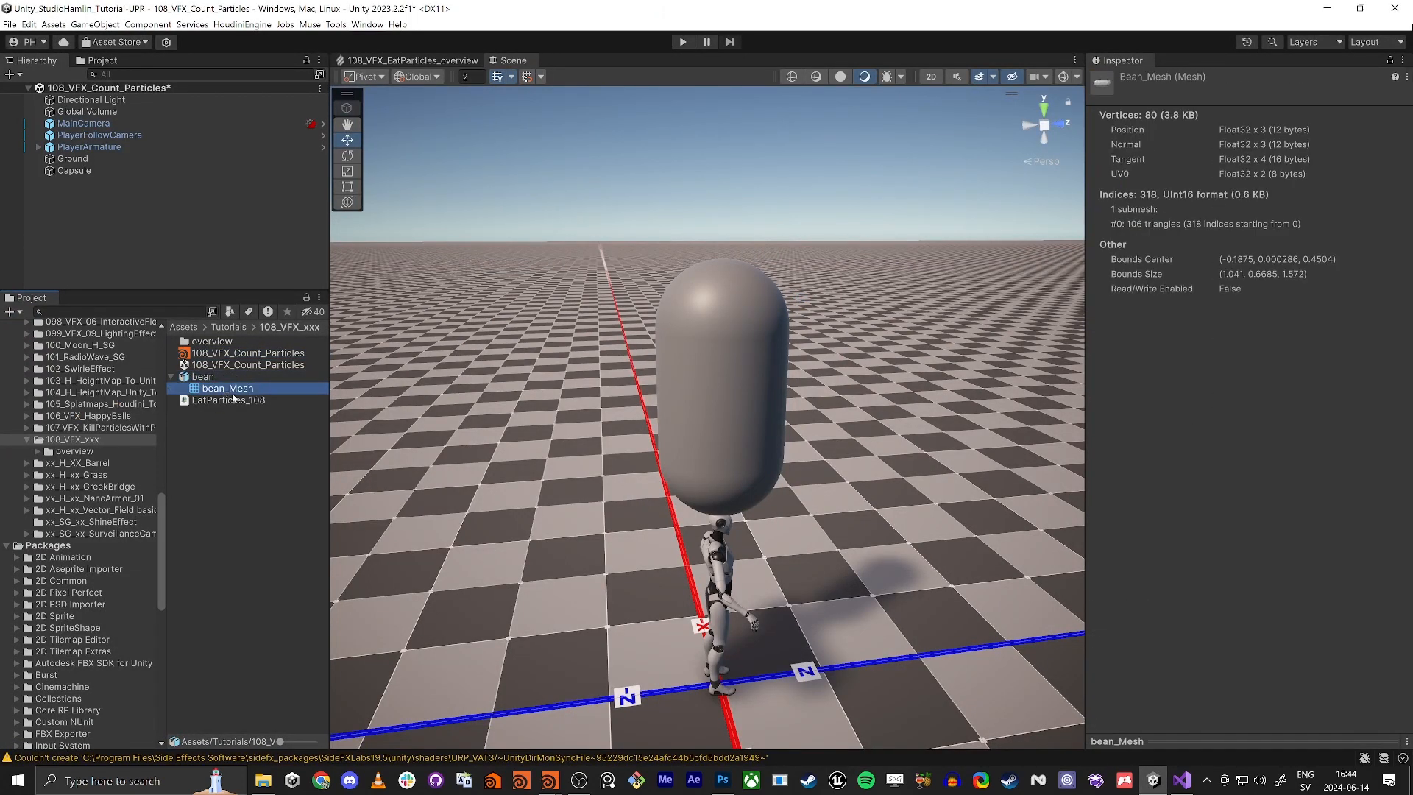
Switch to Houdini, pull the bean_Mesh null out of the chain, and reinsert it between the Transform and FBX output nodes.
key("alt+Tab")
left_click(608, 302)
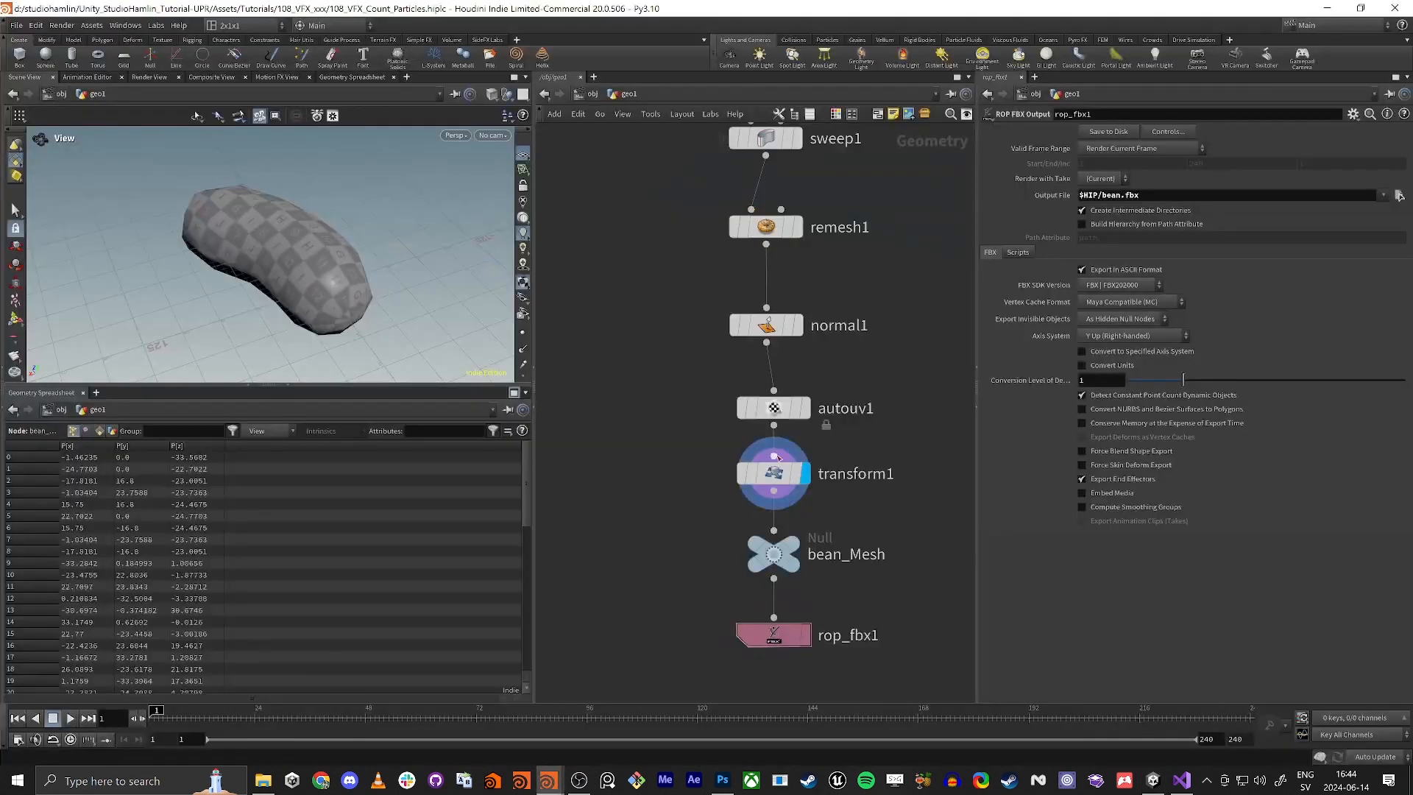
left_click(820, 561)
left_click_drag(880, 556, 602, 430)
left_click(852, 475)
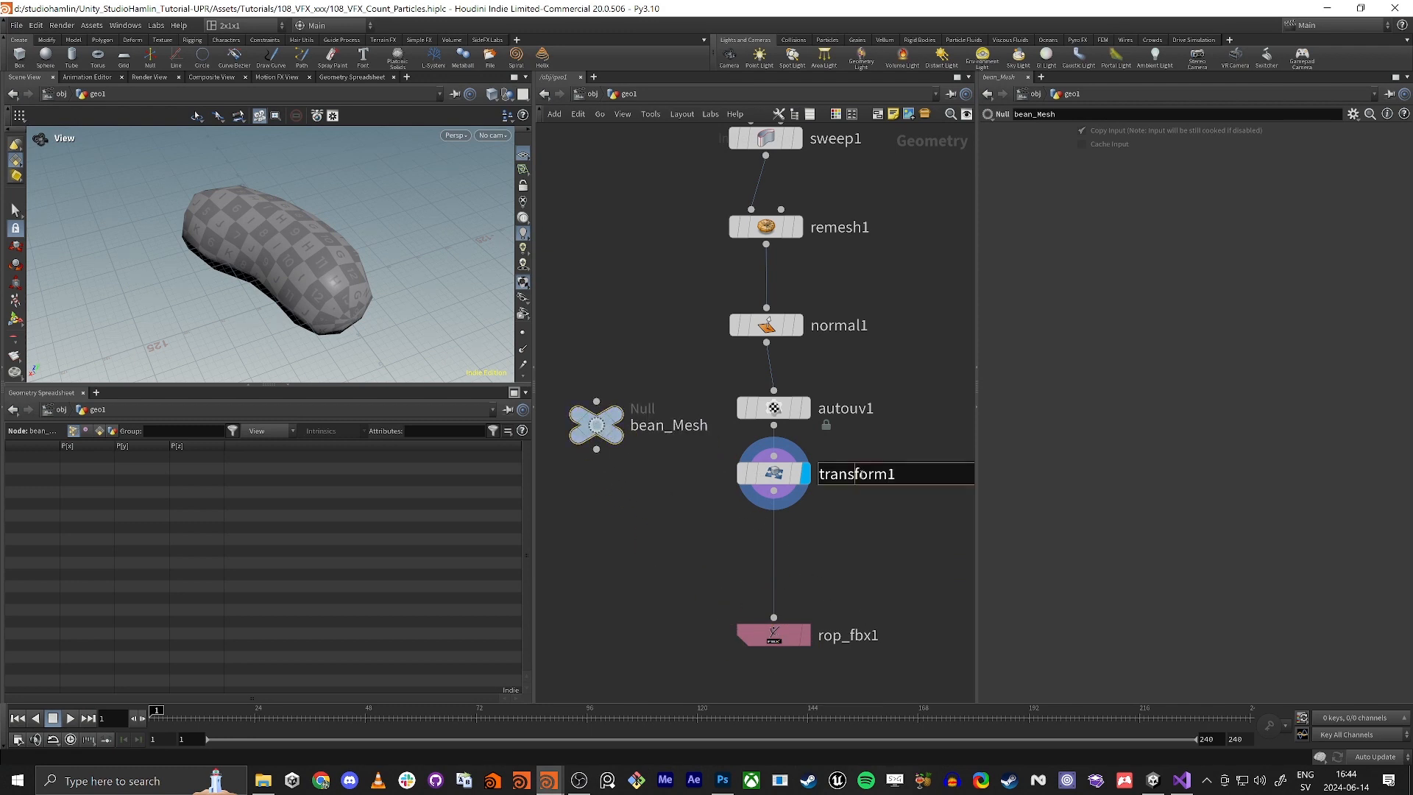
left_click(563, 567)
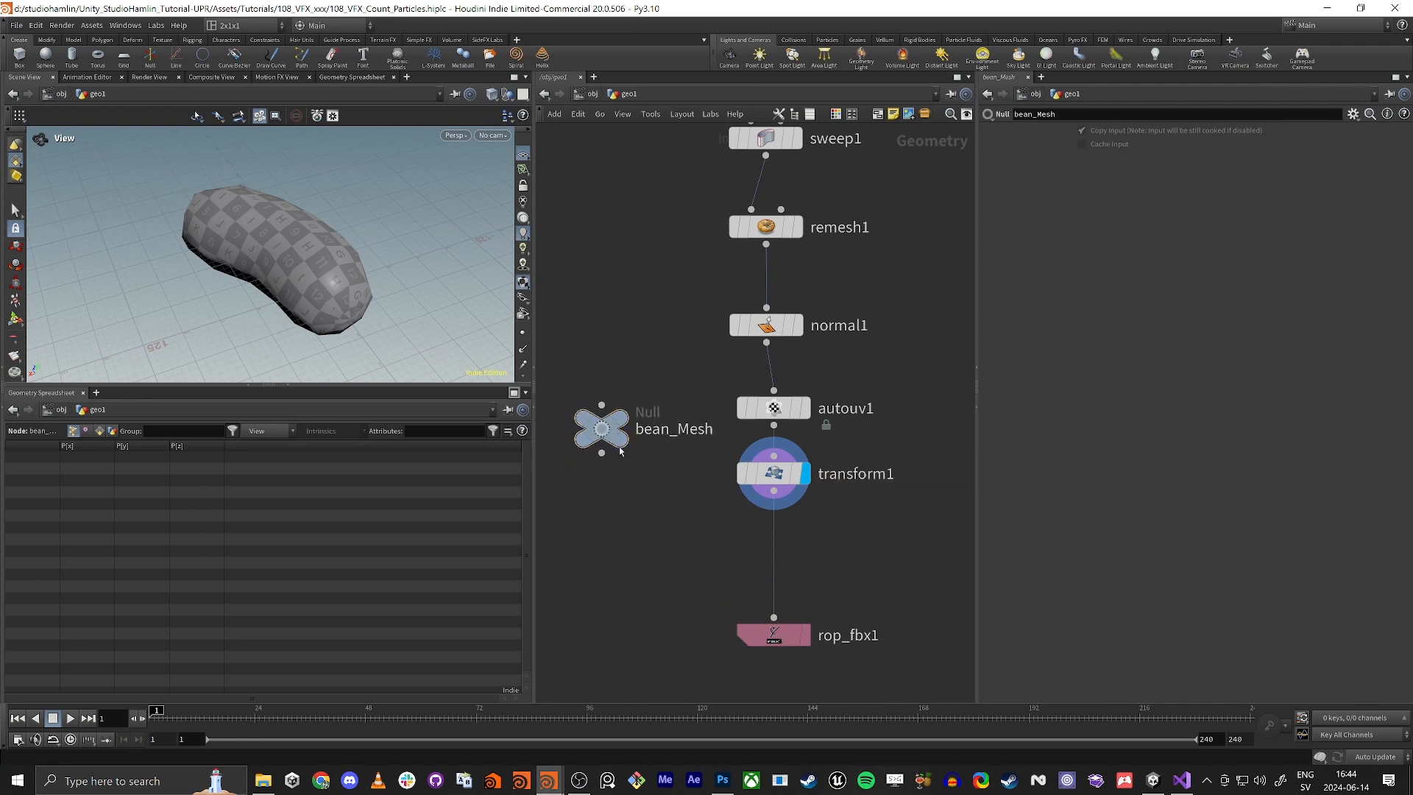
left_click_drag(596, 424, 774, 563)
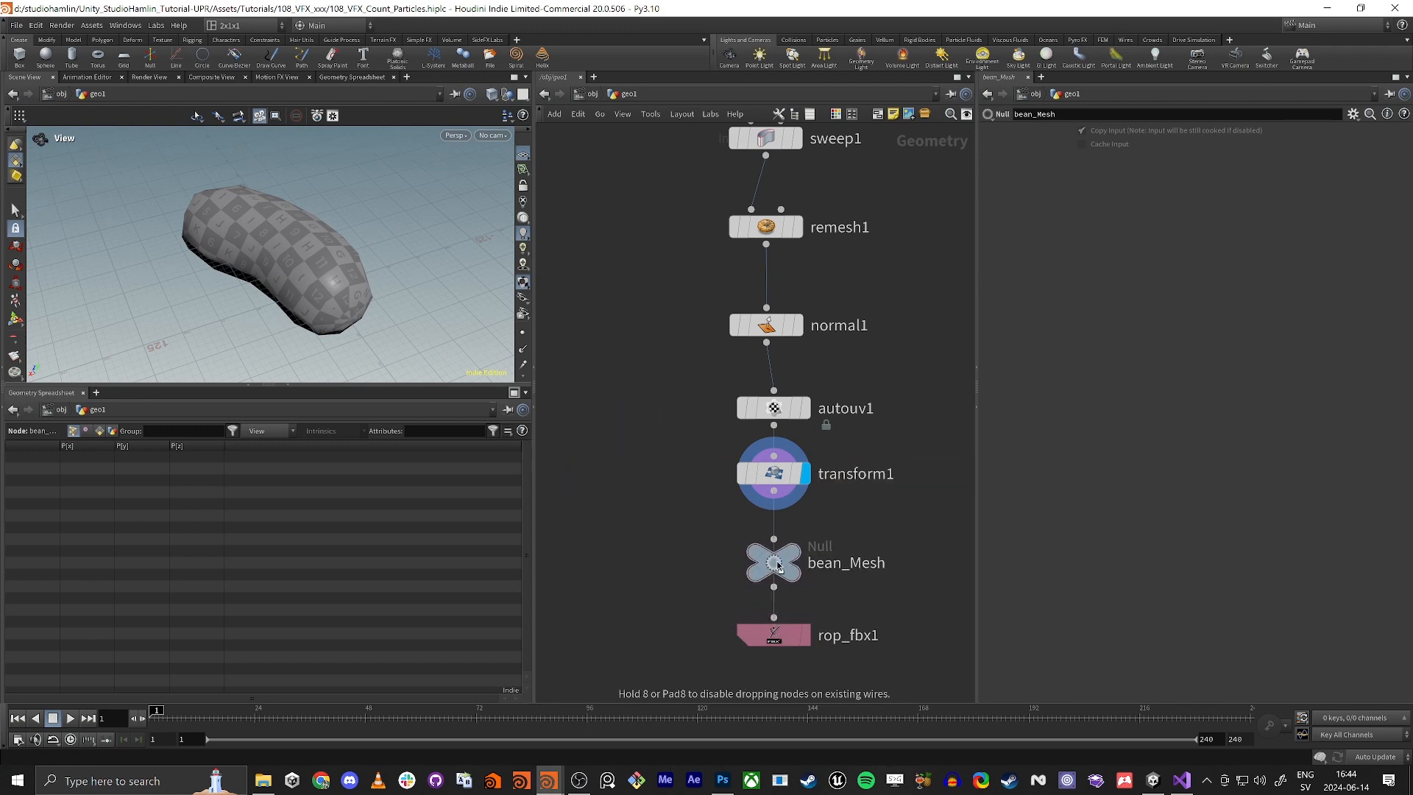
Save the Houdini scene and return to the Unity editor.
left_click(16, 25)
left_click(44, 121)
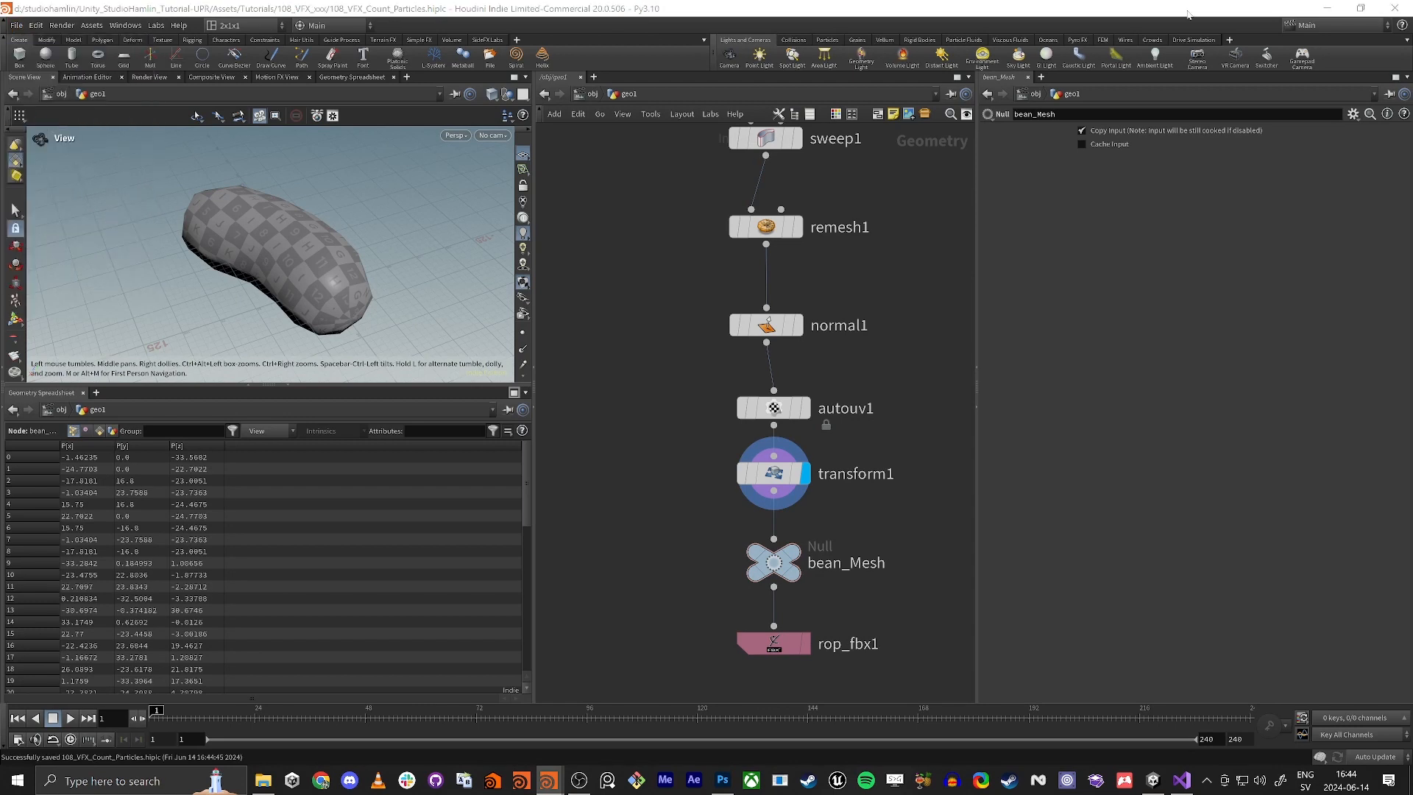
left_click(1328, 9)
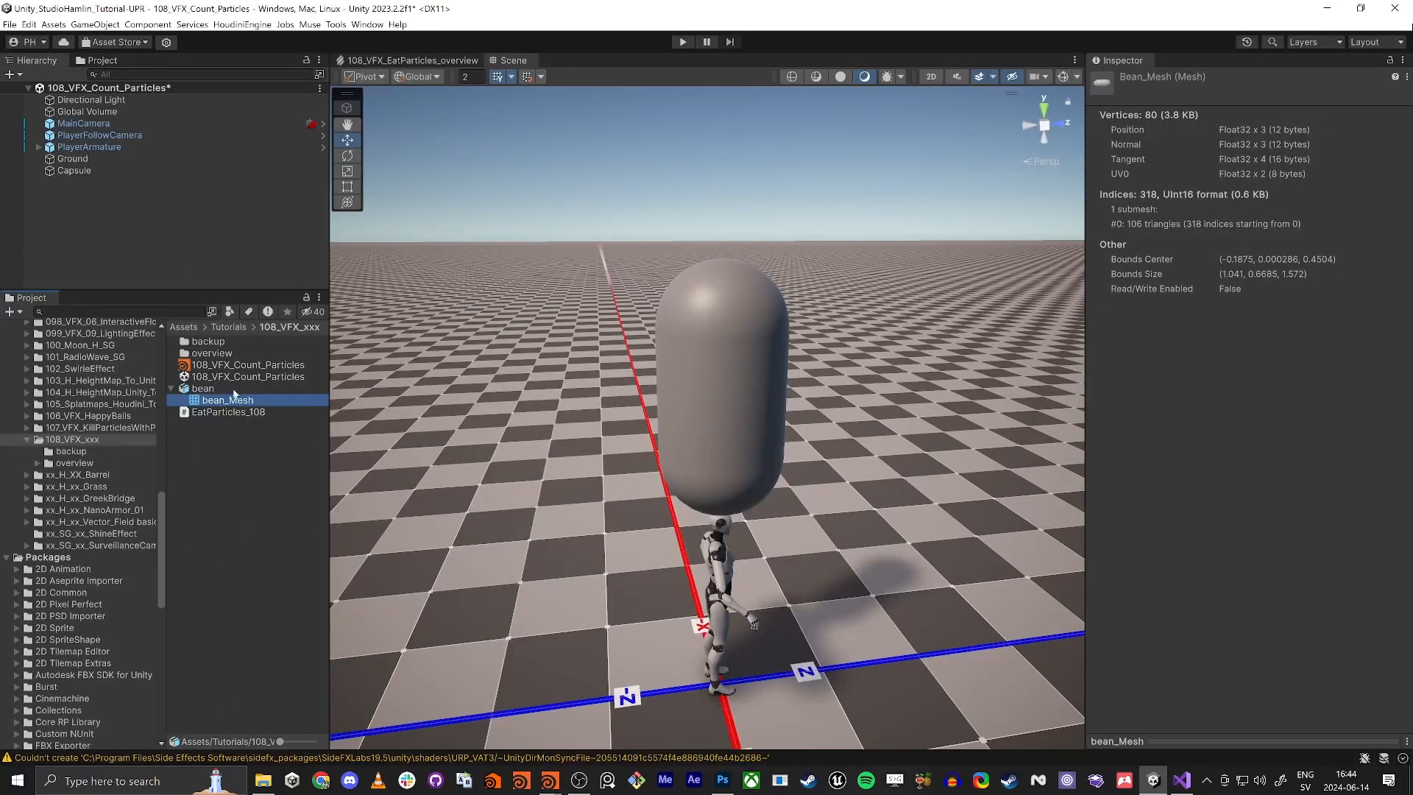
Place the bean model in the scene beside the character, at about X 0.43, Y 0.74, Z 1.34.
left_click_drag(199, 404, 889, 592)
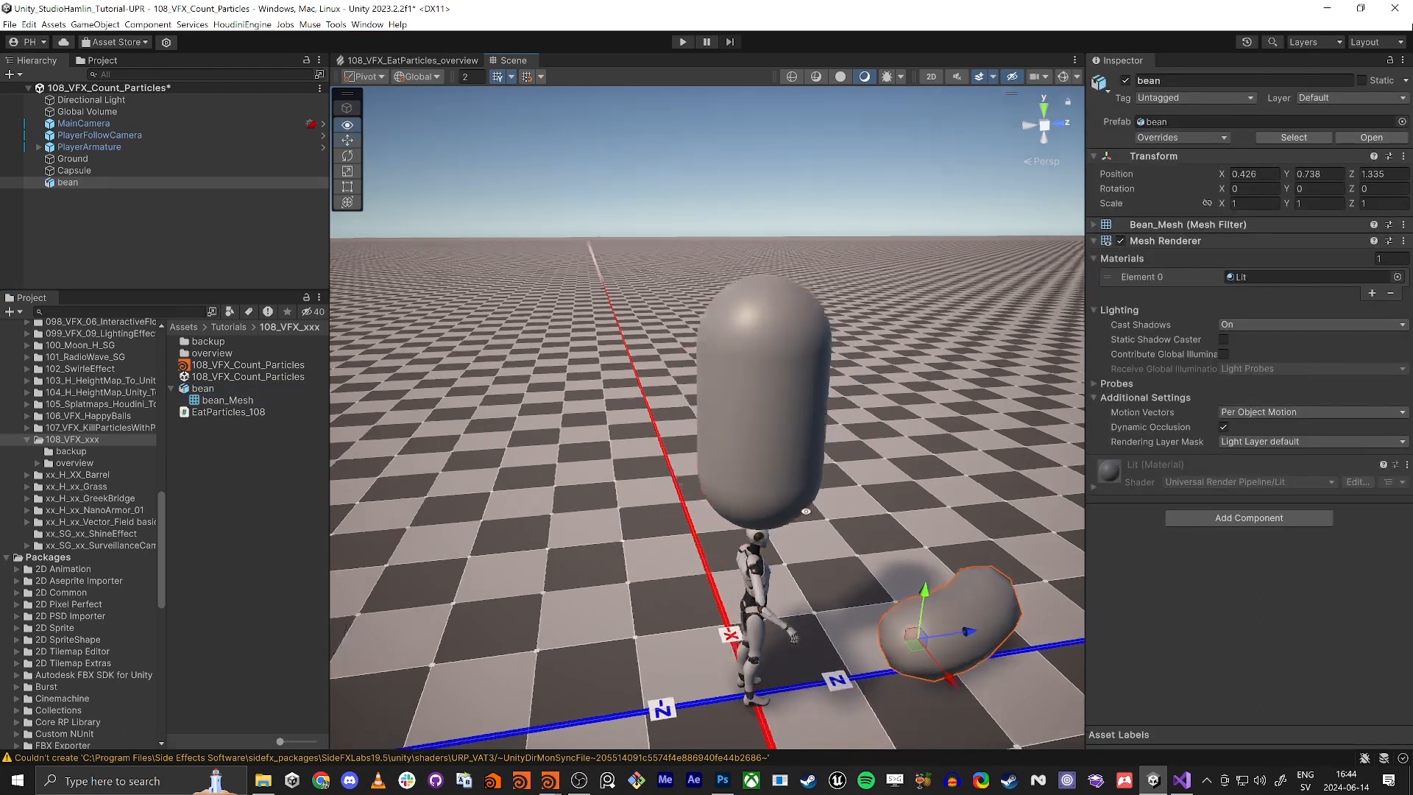
right_click_drag(794, 510, 869, 554)
key("f")
left_click_drag(552, 437, 663, 489, "alt")
scroll(560, 500, "down", 10, "alt")
left_click_drag(472, 514, 500, 517, "alt")
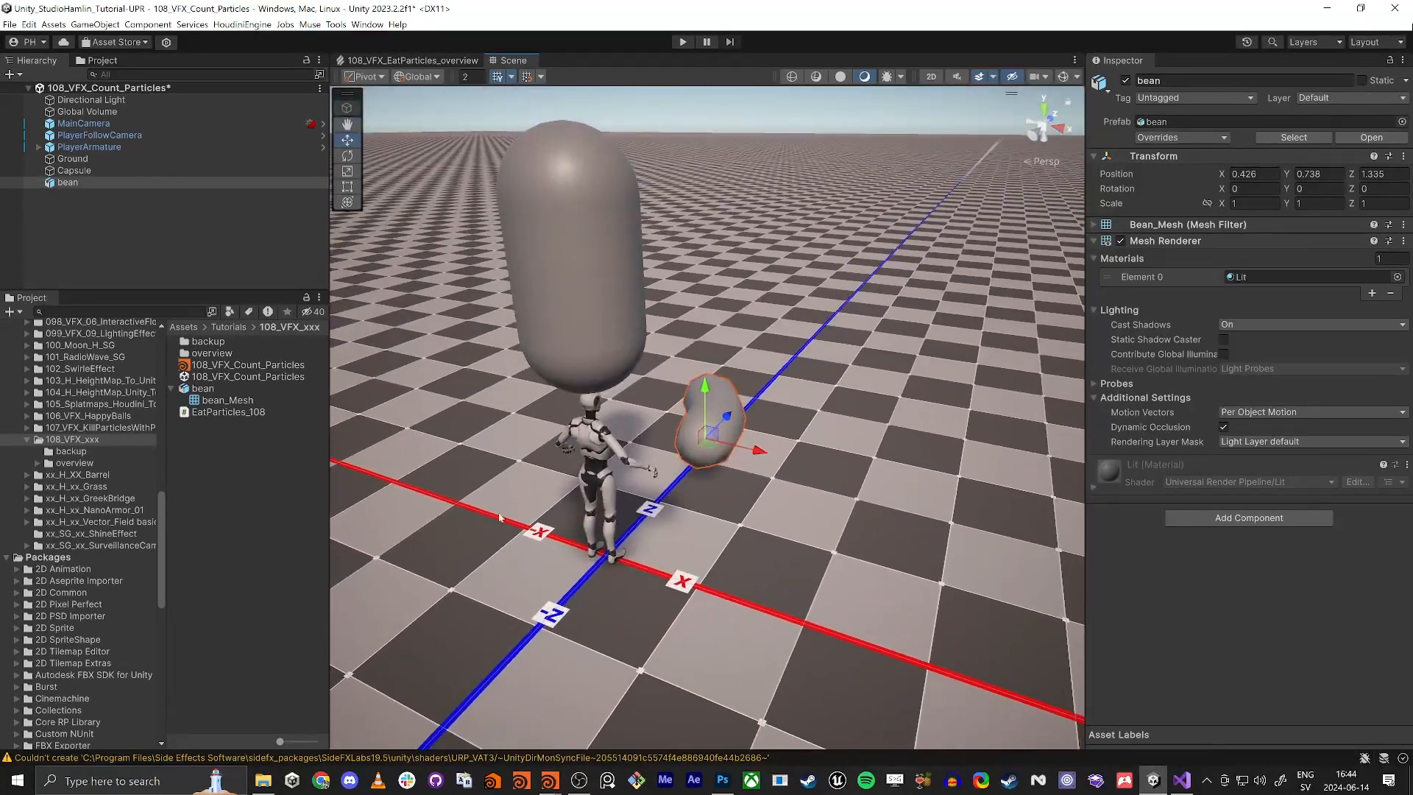
Create a URP Lit Shader Graph named 108_VFX_Count_Particles in the 108_VFX_xxx folder.
left_click(275, 469)
right_click(280, 480)
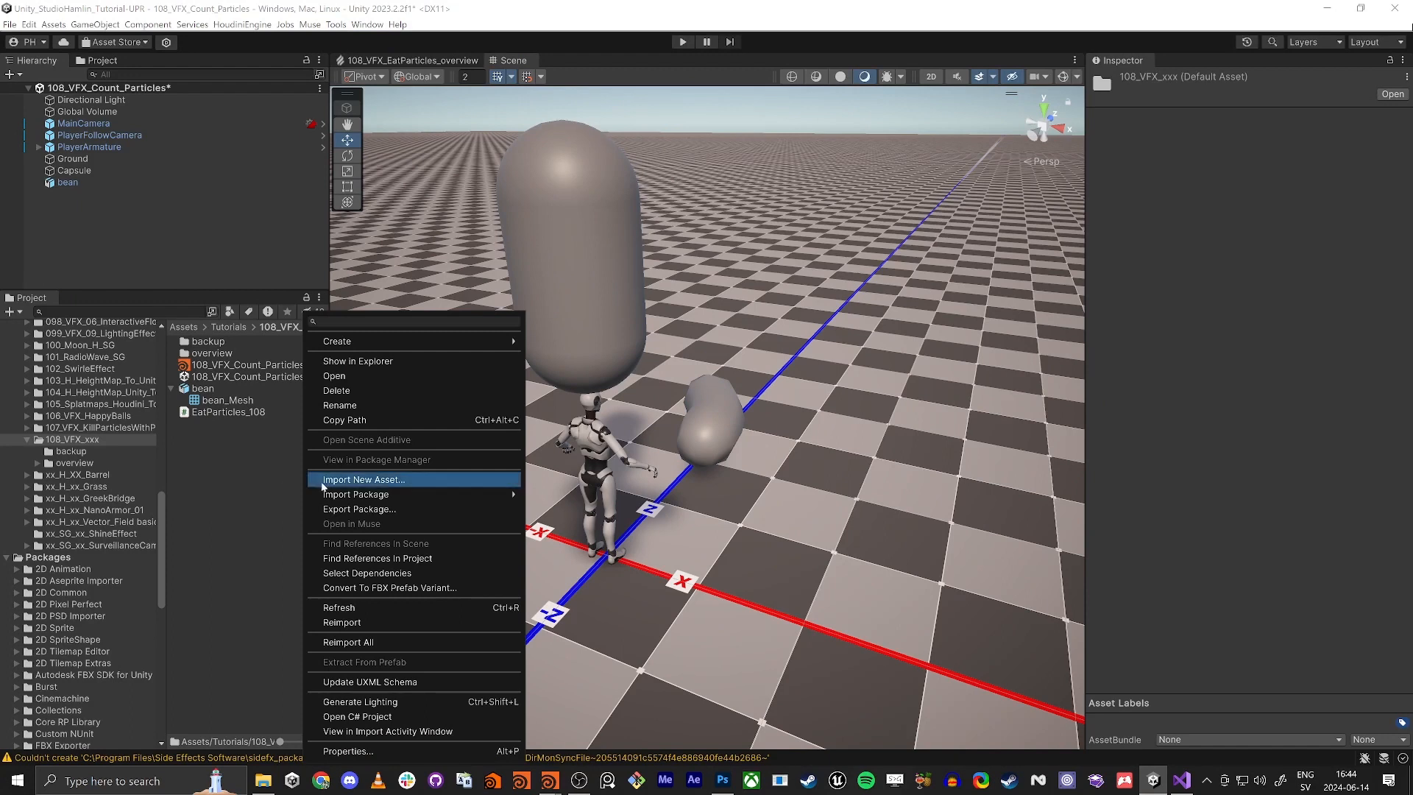
mouse_move(445, 341)
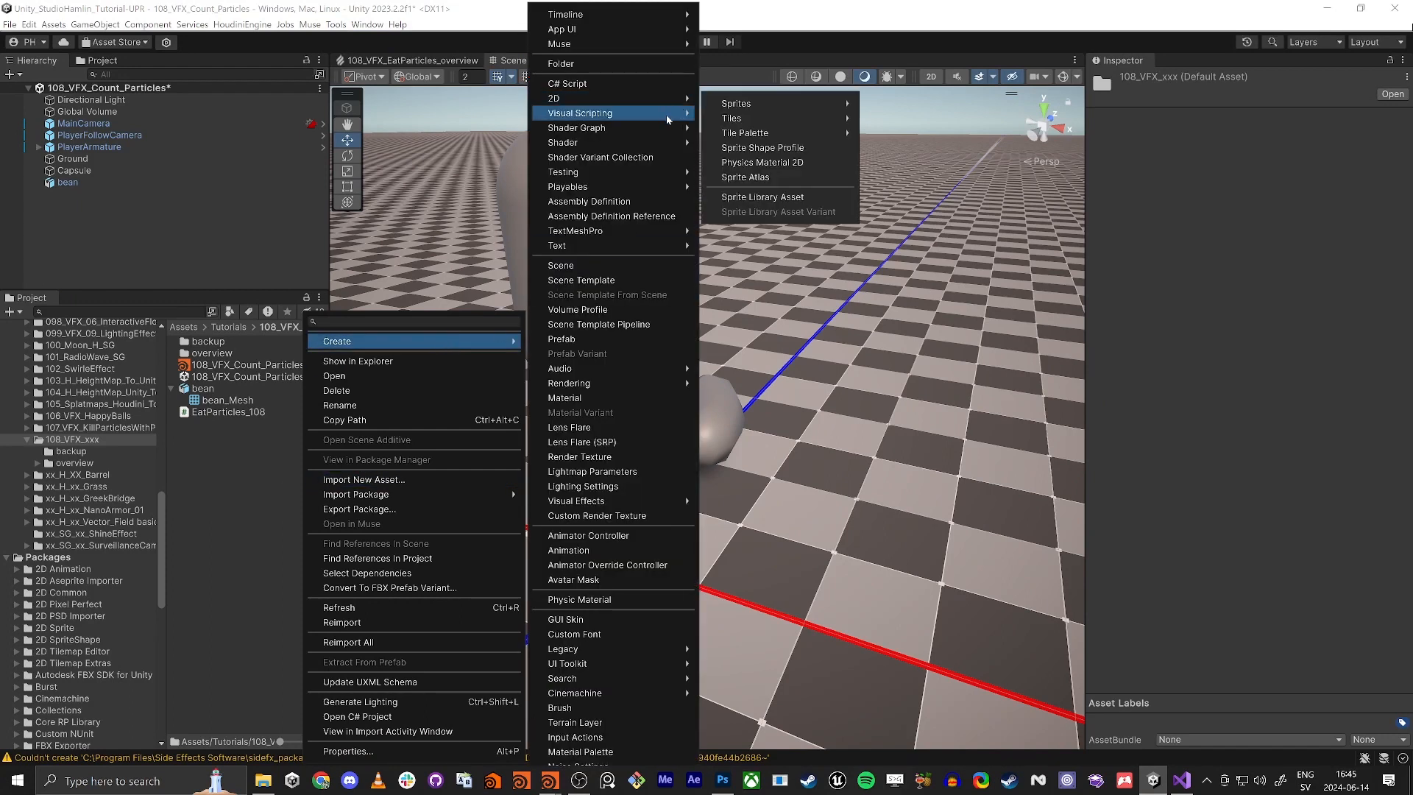
mouse_move(667, 117)
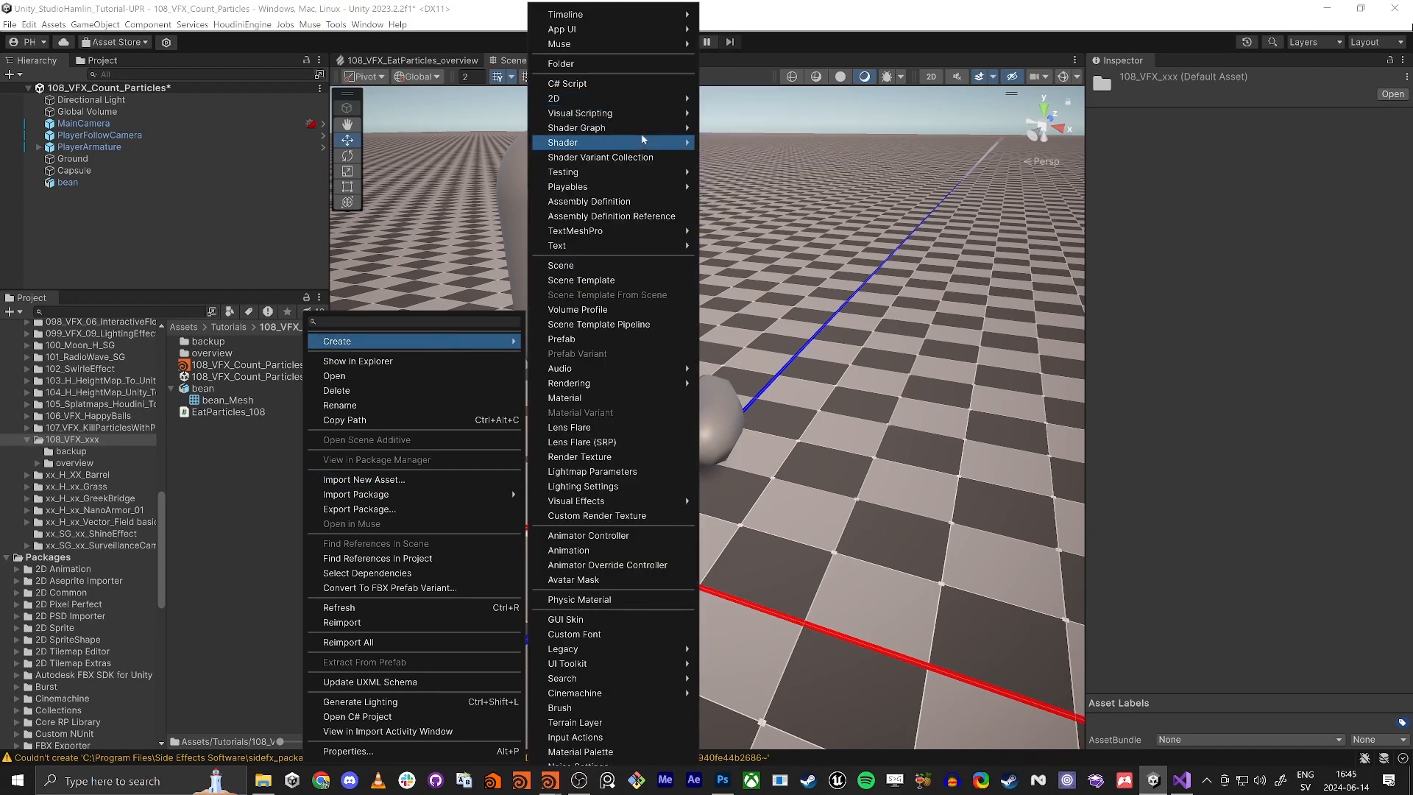
mouse_move(753, 132)
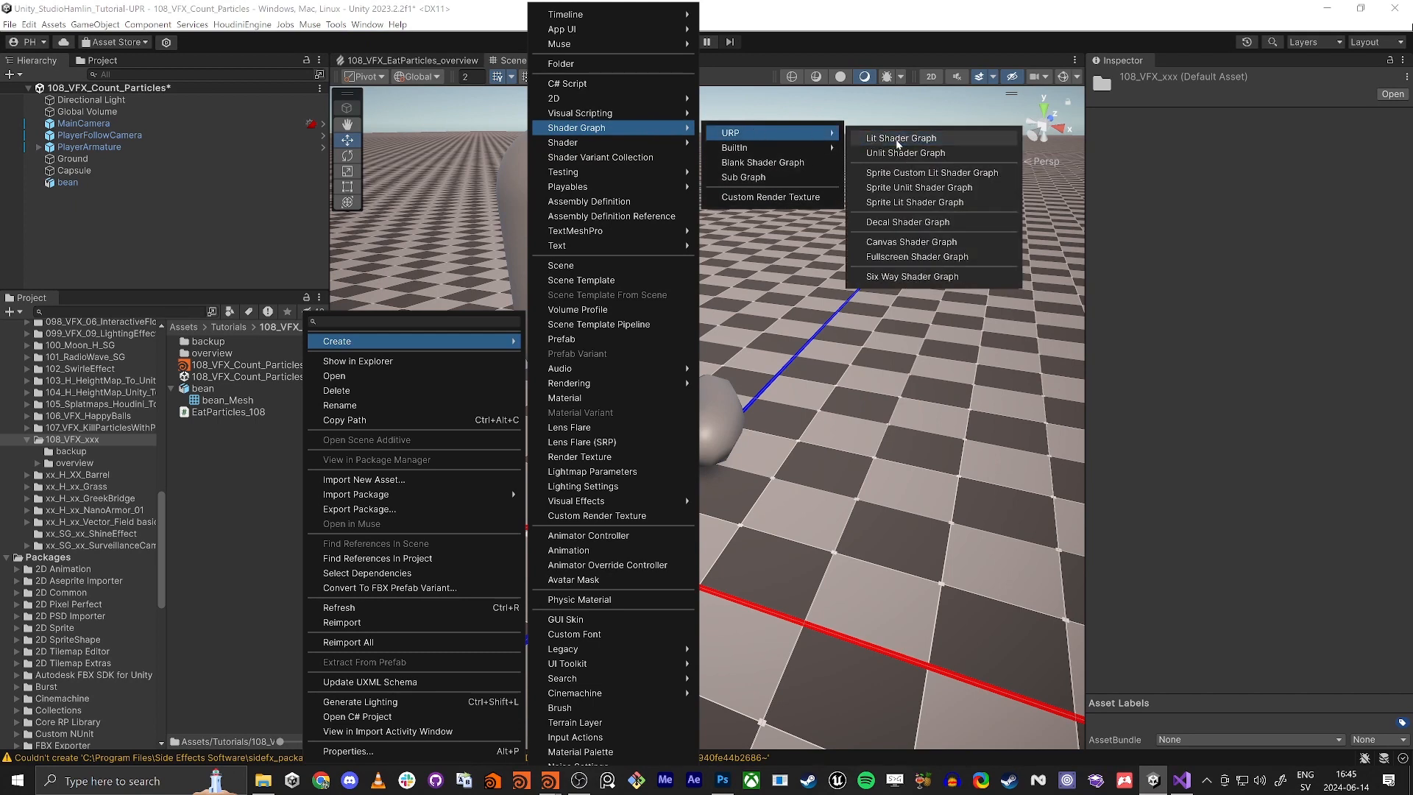
left_click(902, 138)
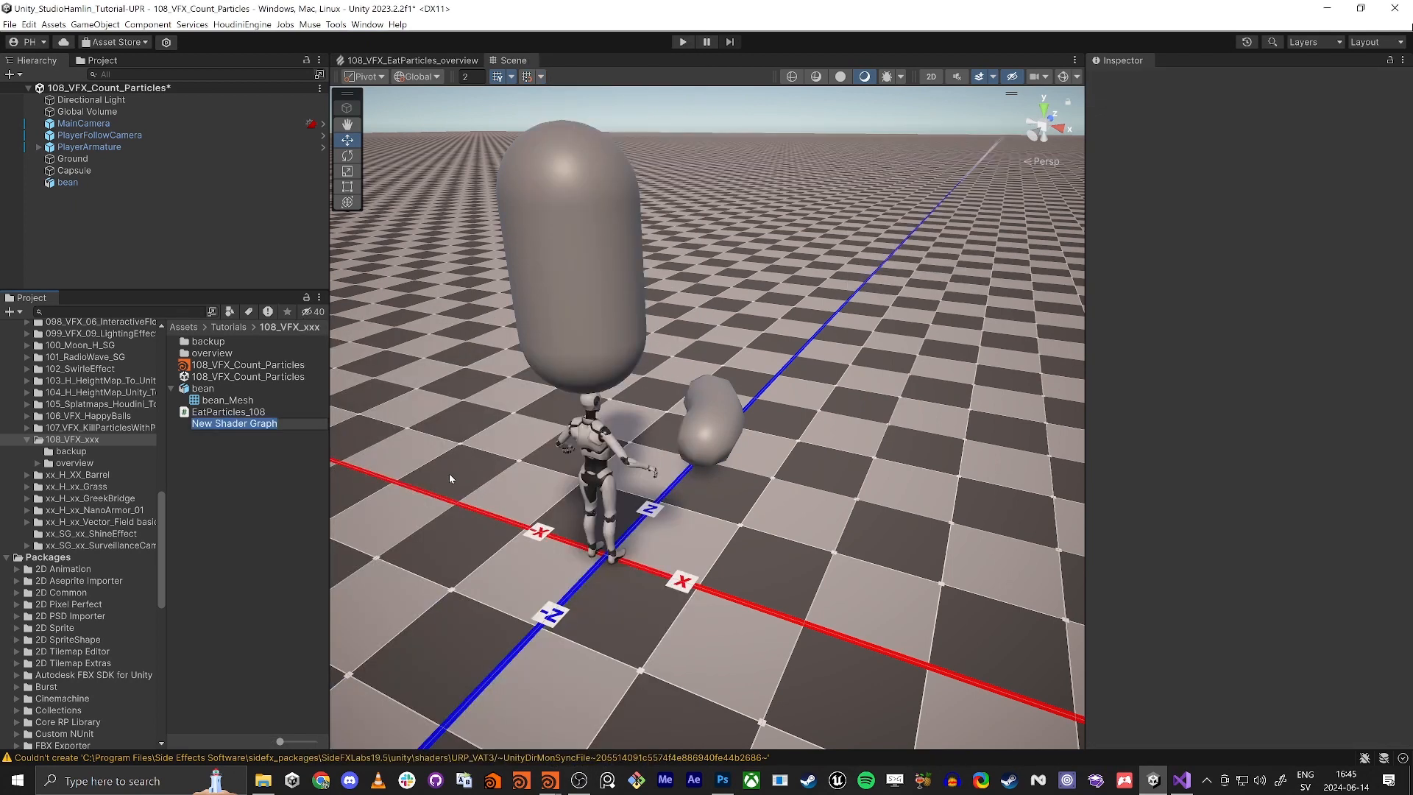
type("10")
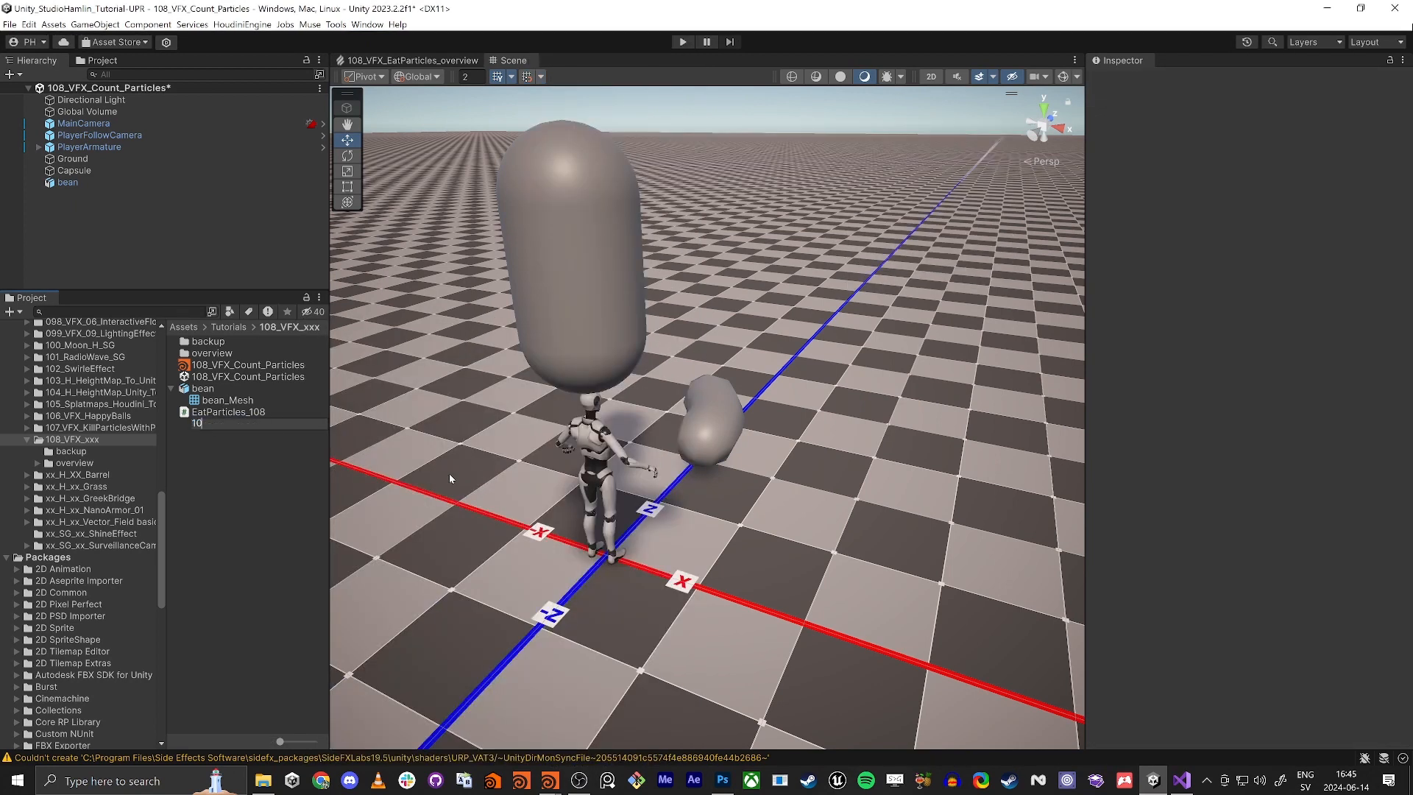
type("8_VFX_Count_Particles")
key("Return")
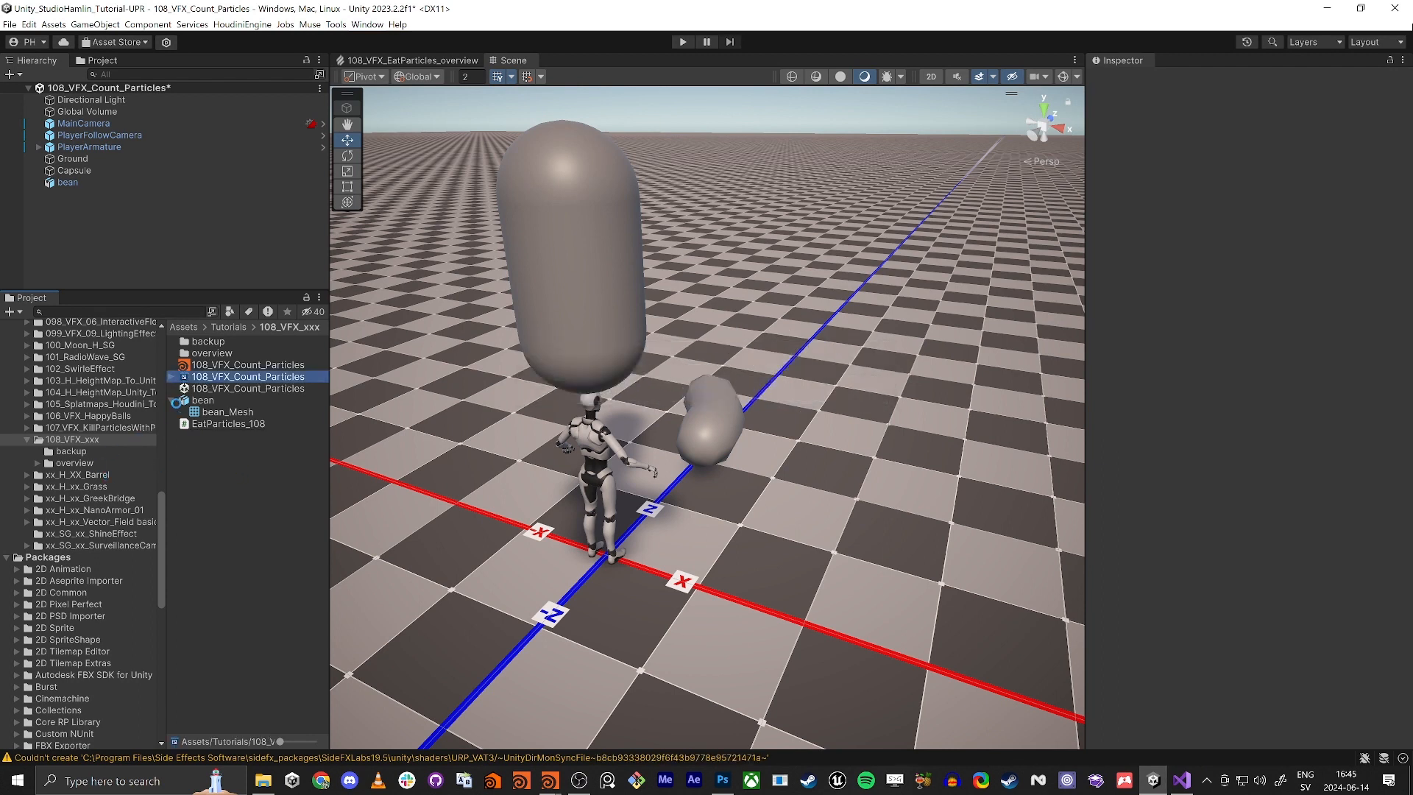
Create a material from the new shader graph, name it 108_VFX_Count_Particles, and apply it to the bean in the scene.
left_click(173, 402)
right_click(219, 379)
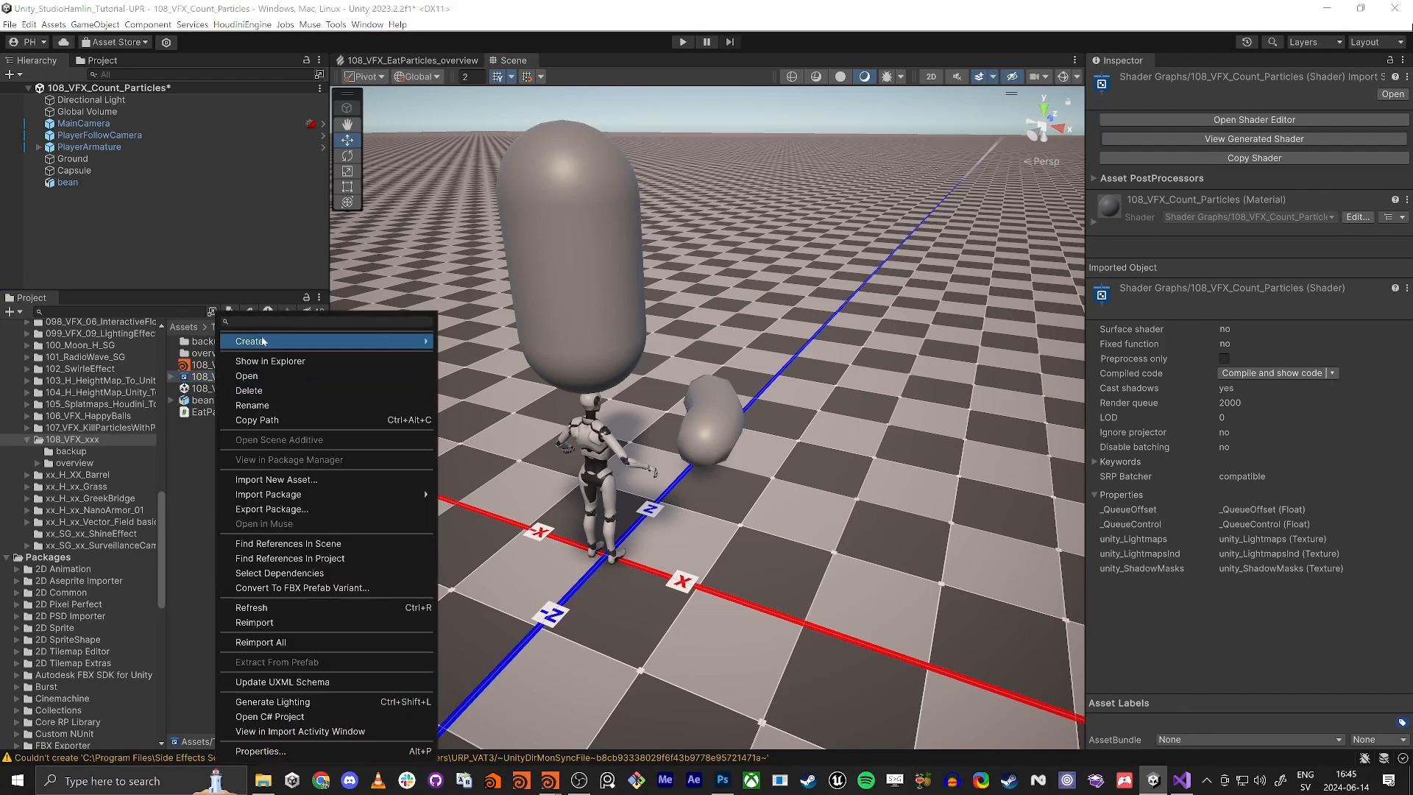
mouse_move(263, 346)
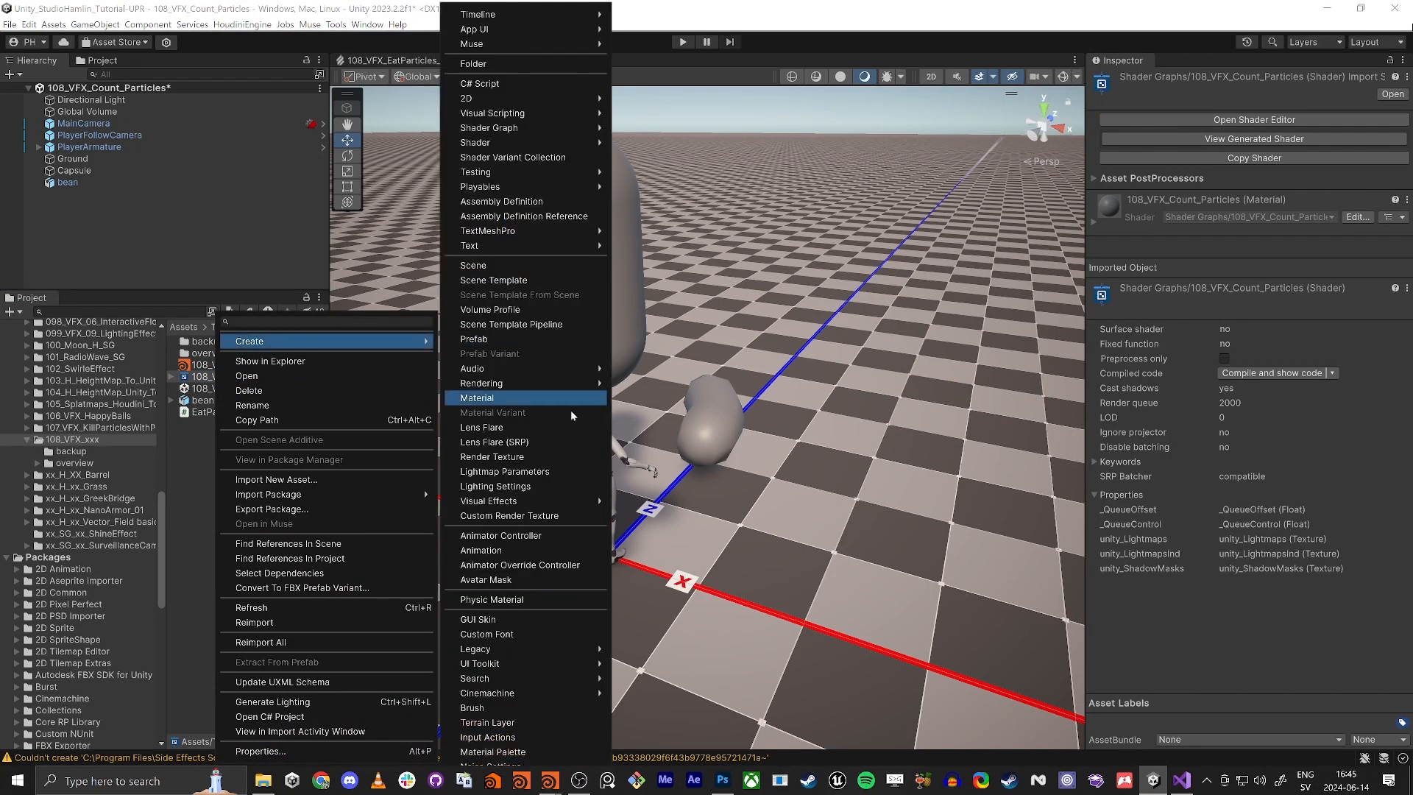
left_click(518, 397)
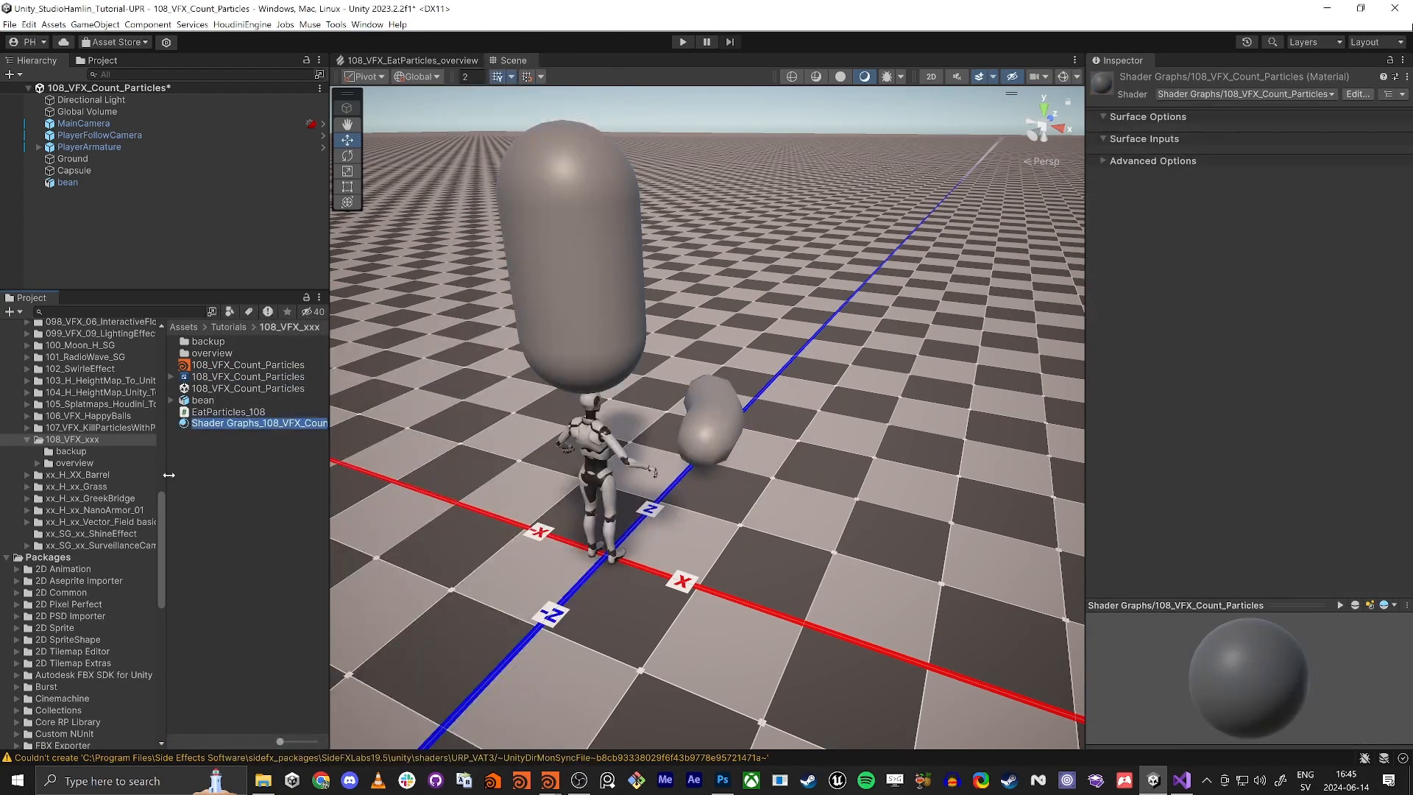
key("Return")
key("ctrl+shift+Right")
key("ctrl+shift+Right")
key("Delete")
key("Delete")
key("Return")
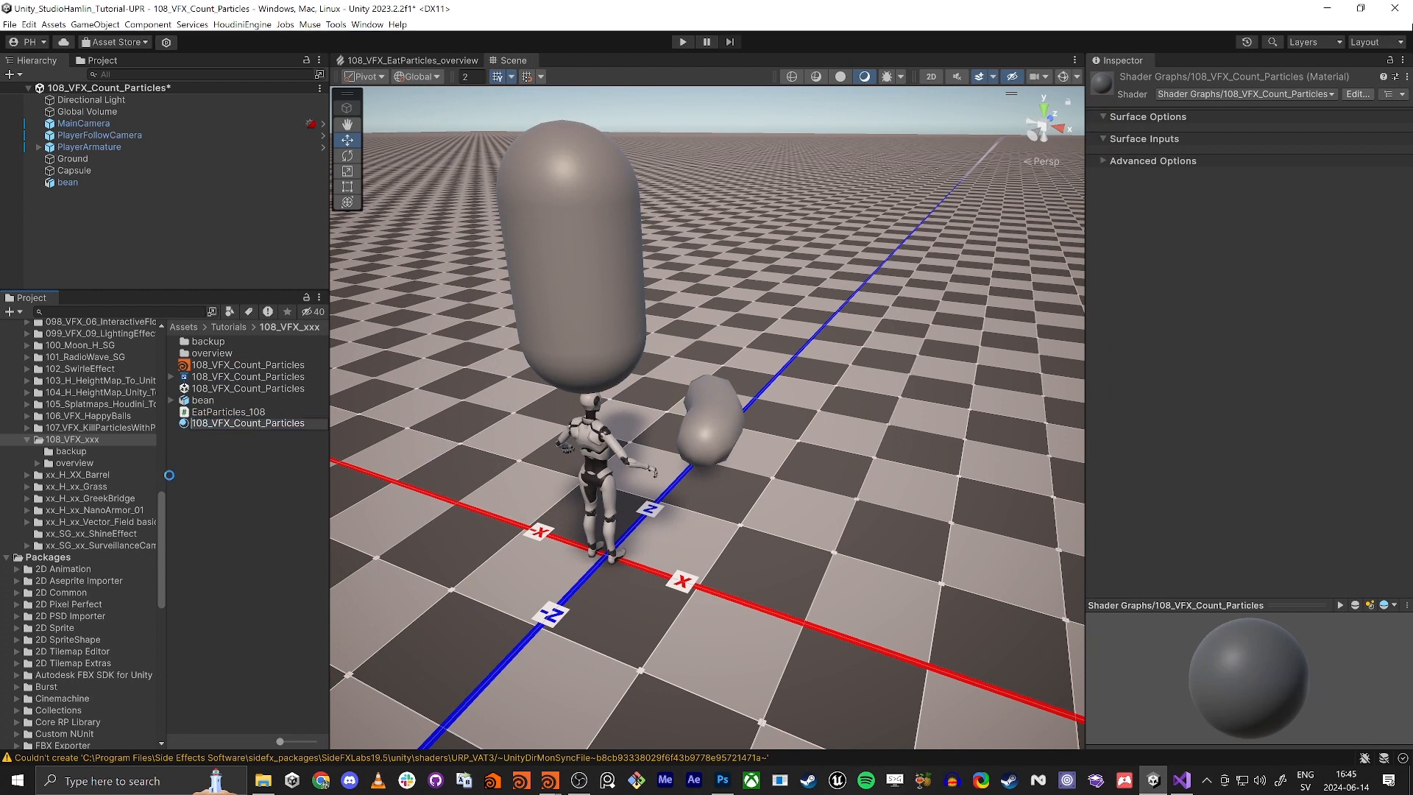
left_click_drag(249, 376, 712, 433)
right_click_drag(708, 444, 489, 571)
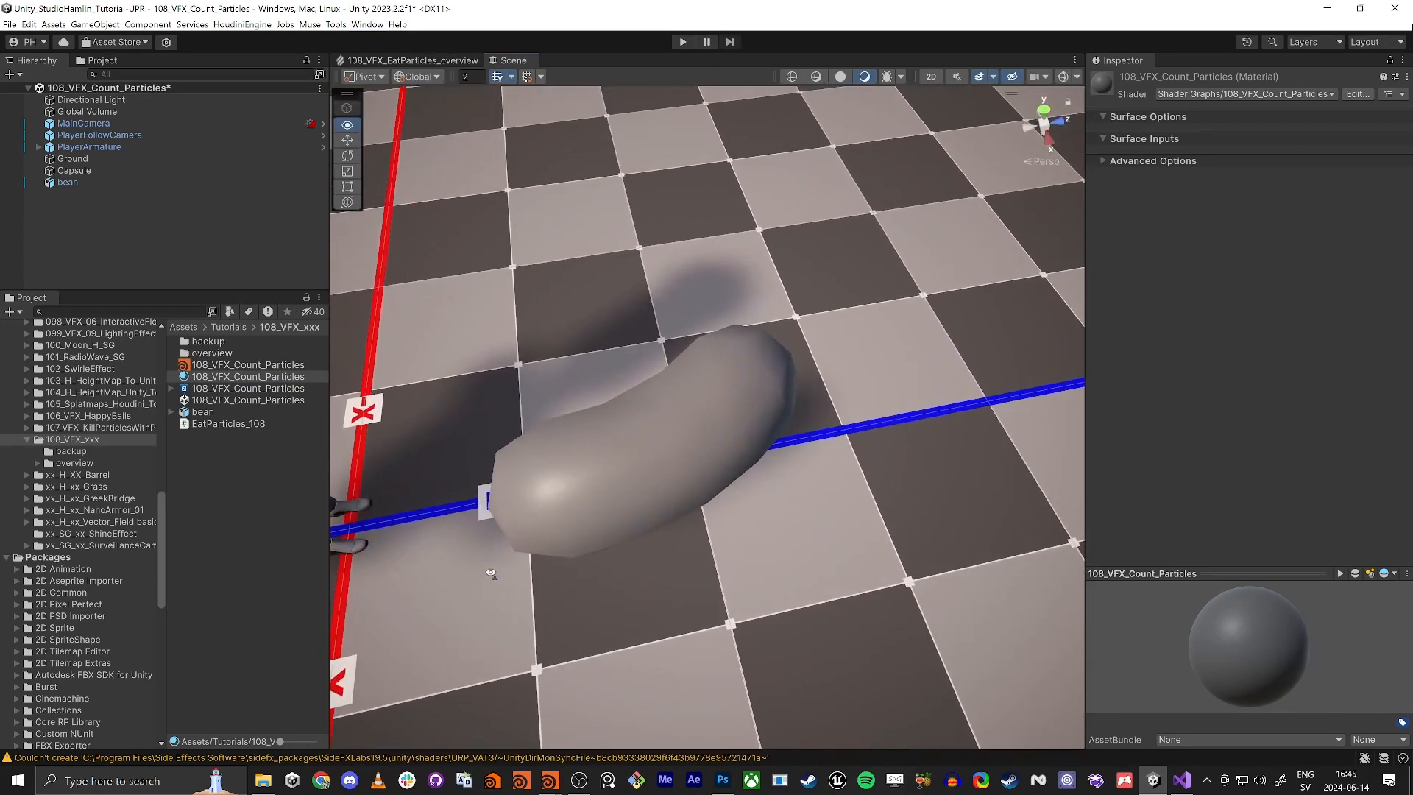
Open the 108_VFX_Count_Particles shader graph, hide the Graph Inspector, and keep the Main Preview shown.
double_click(213, 390)
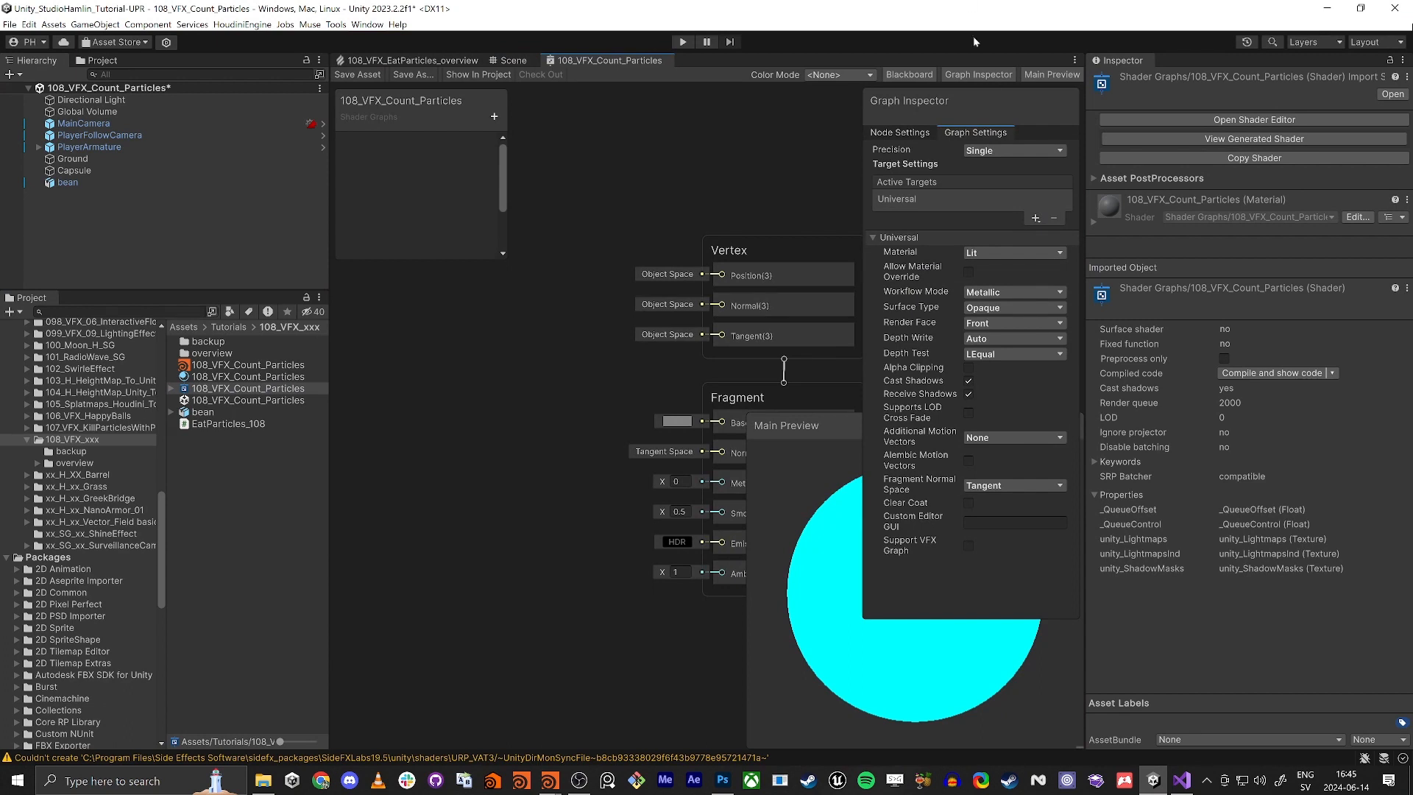
left_click(1042, 76)
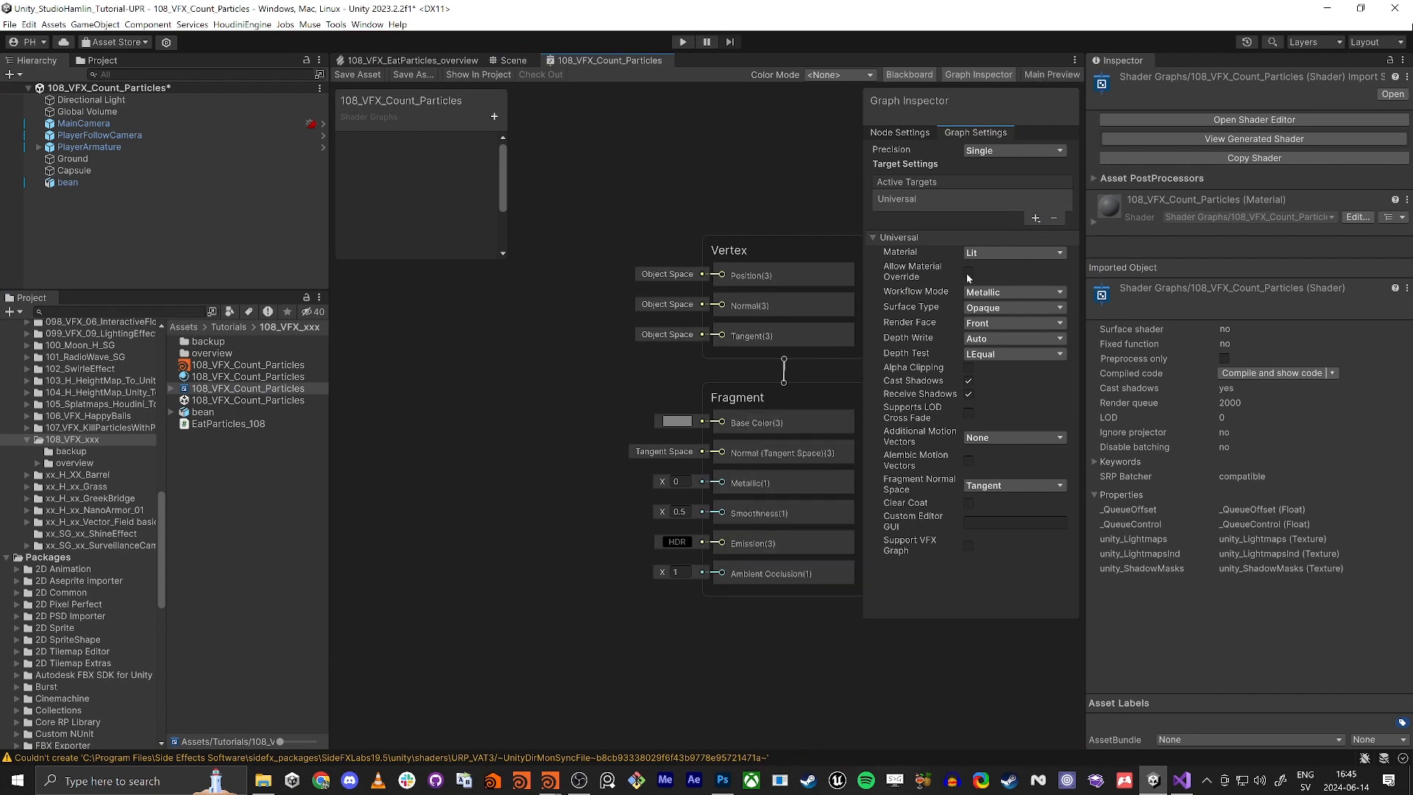
left_click(986, 77)
left_click(1062, 76)
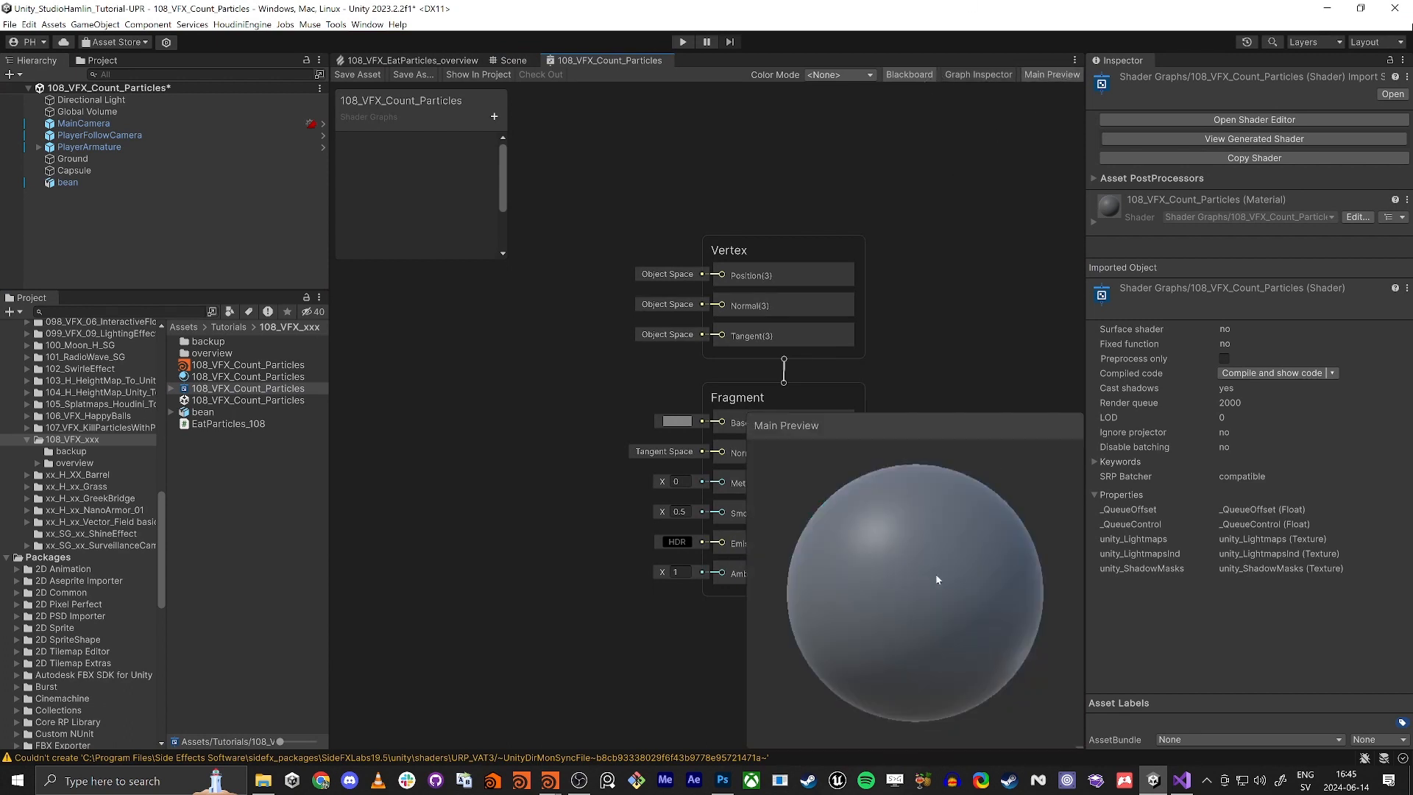
Set the Main Preview's custom mesh to bean_Mesh and rotate the preview to show the bean's full curved shape.
right_click(958, 577)
left_click(986, 680)
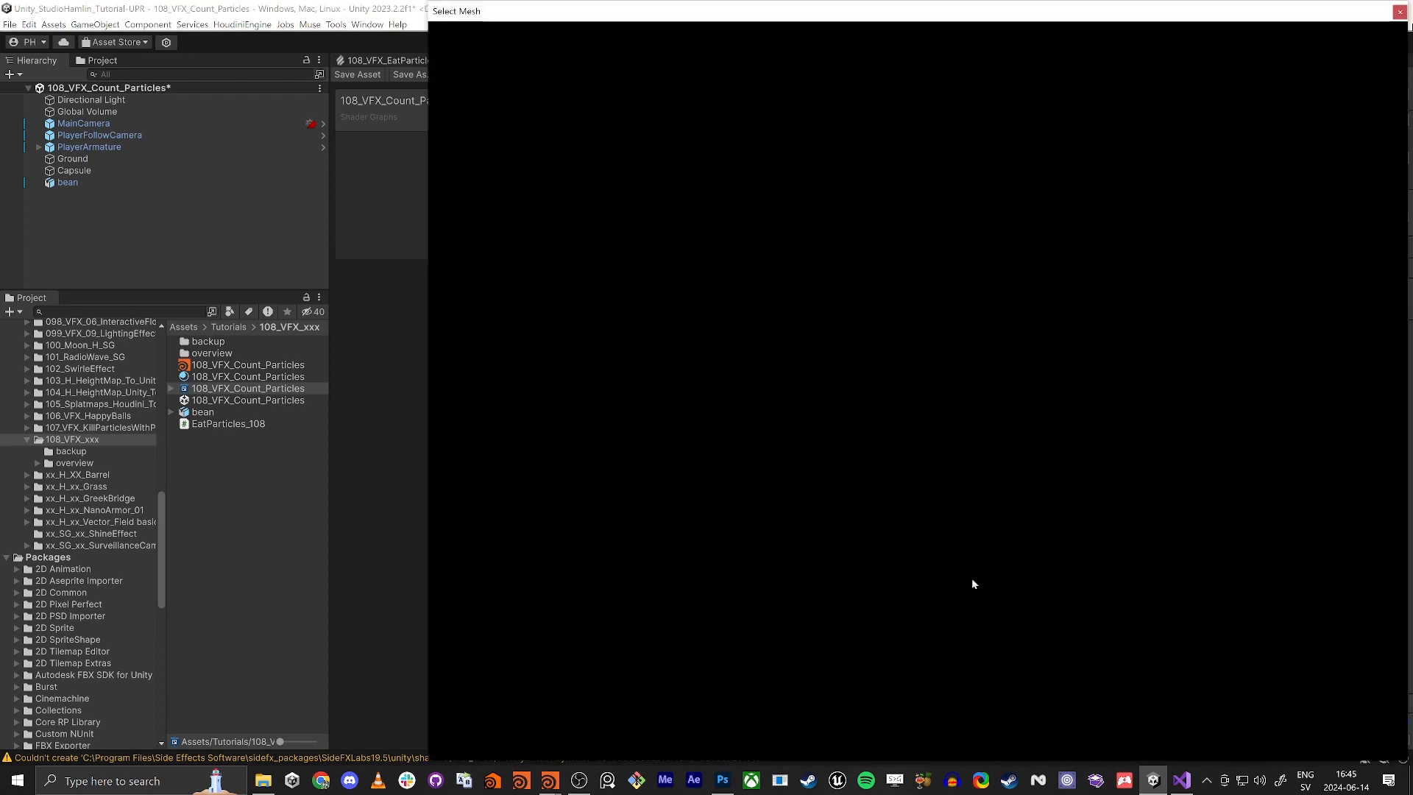
type("bean")
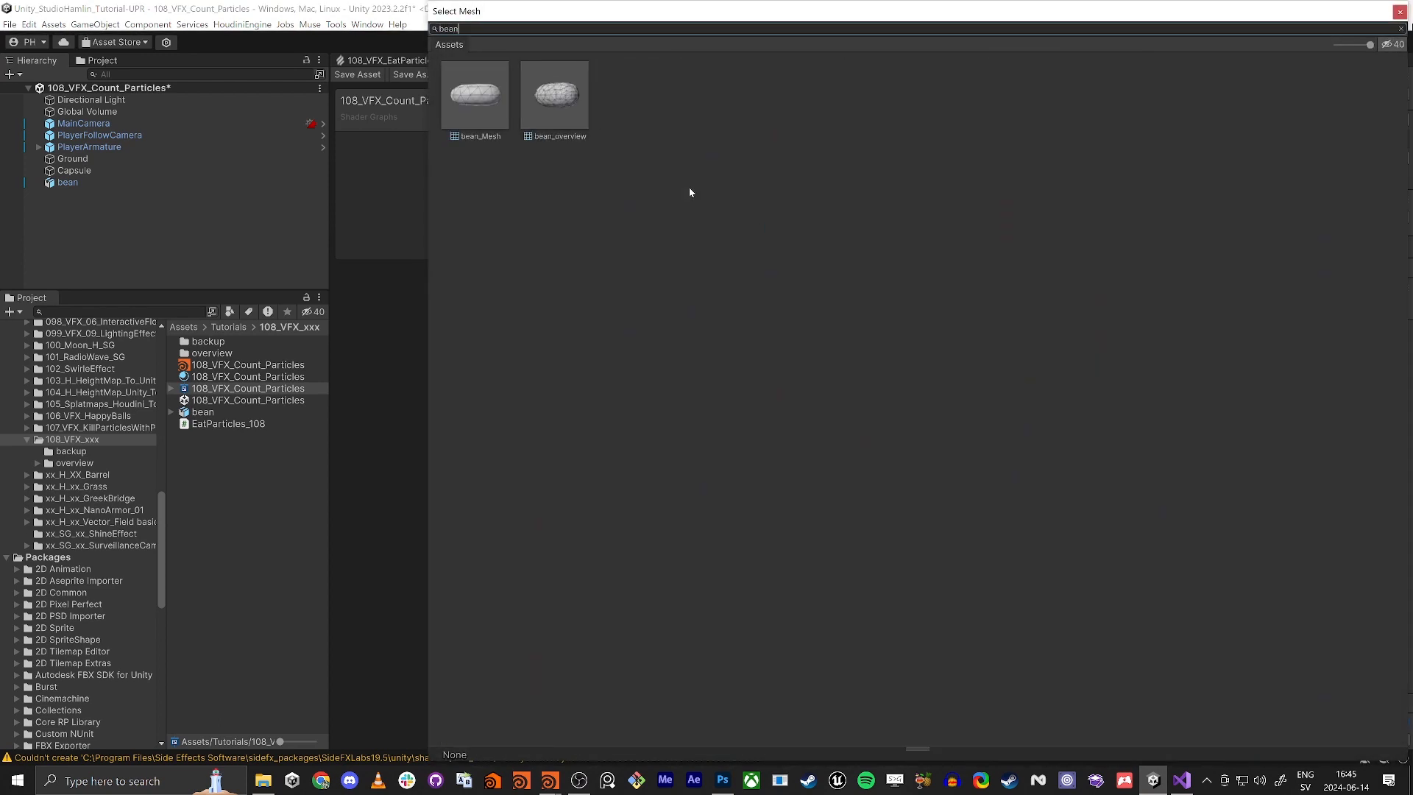
left_click(478, 116)
double_click(471, 101)
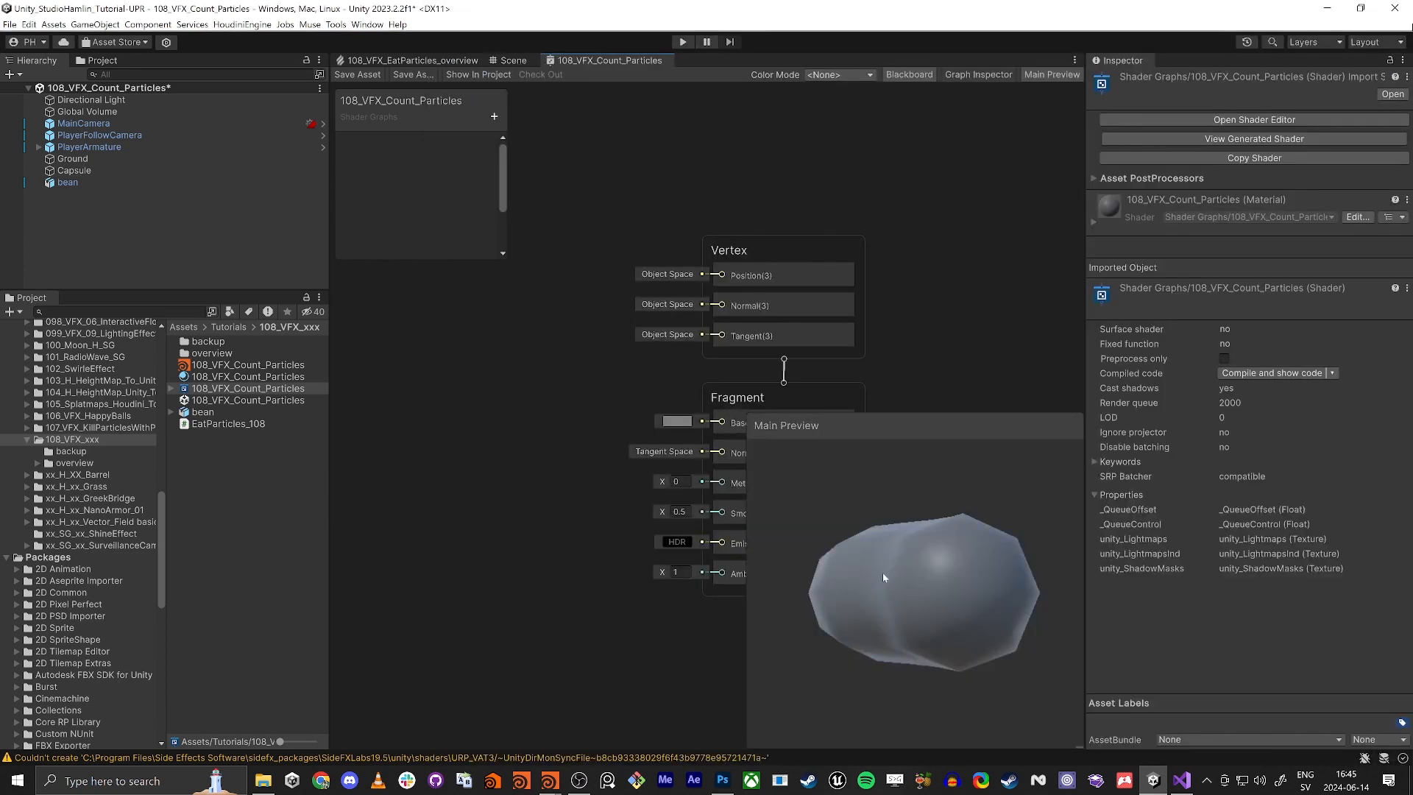
left_click_drag(884, 578, 1025, 616)
right_click(1025, 616)
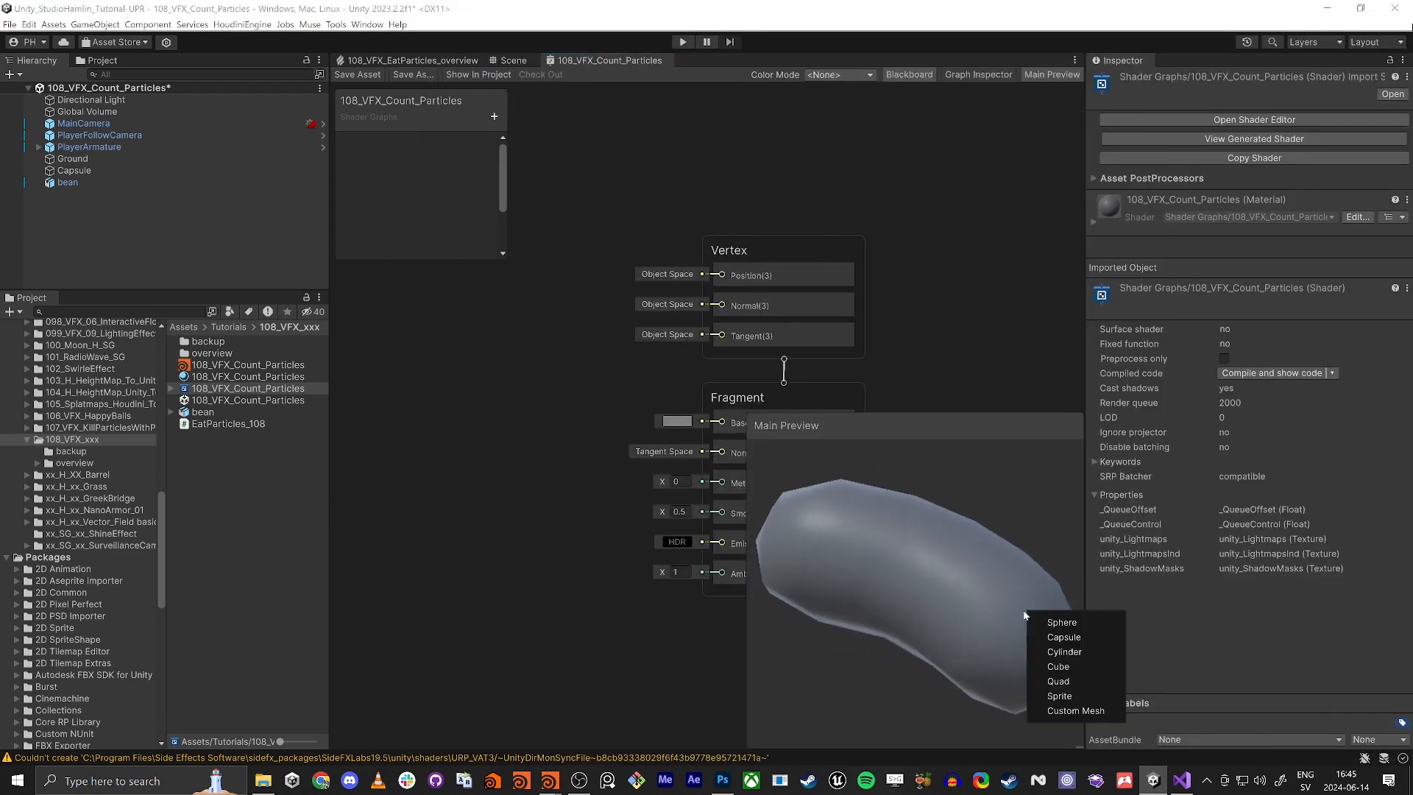
scroll(979, 604, "down", 4)
left_click(871, 591)
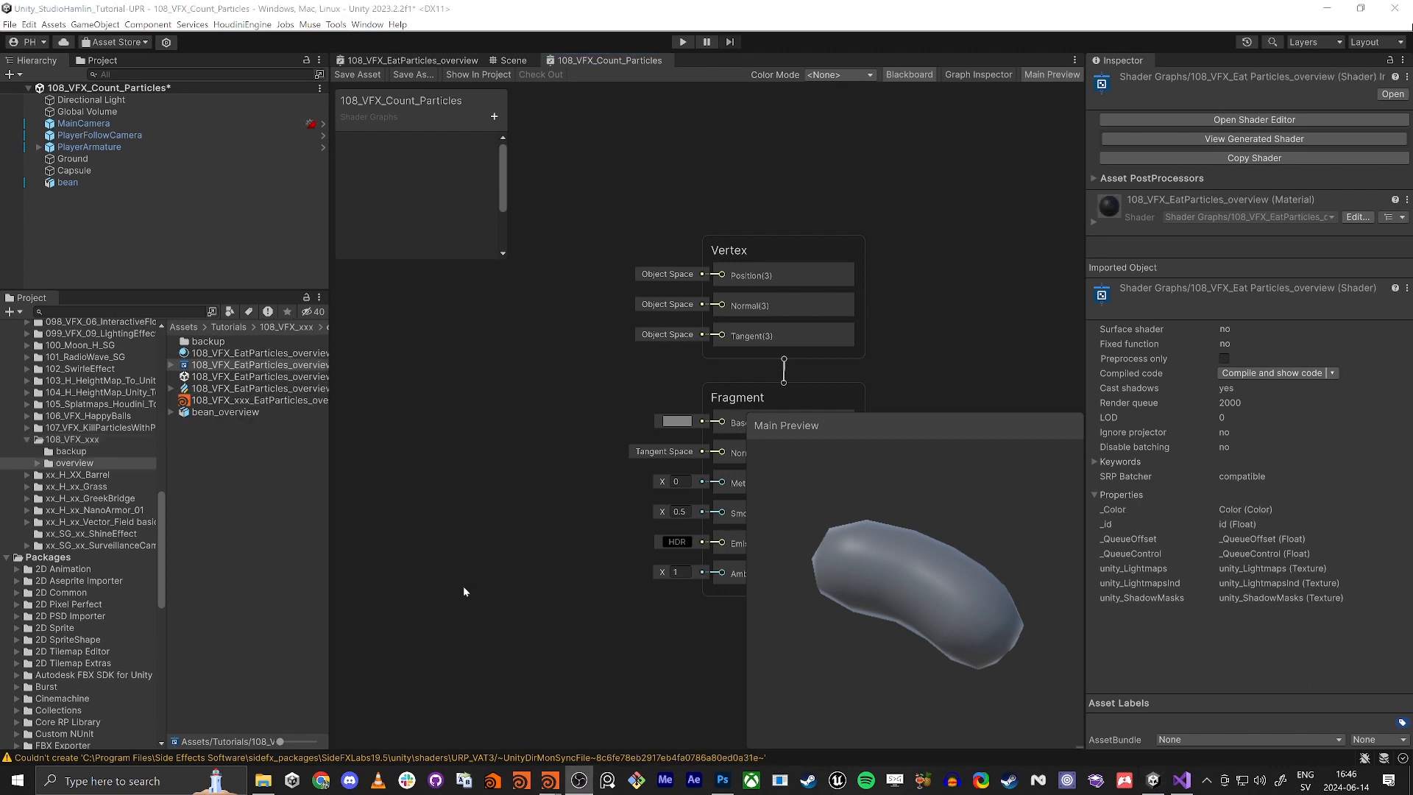
Maximize the Shader Graph editor and enable Support VFX Graph in the graph settings.
middle_click_drag(579, 484, 558, 453)
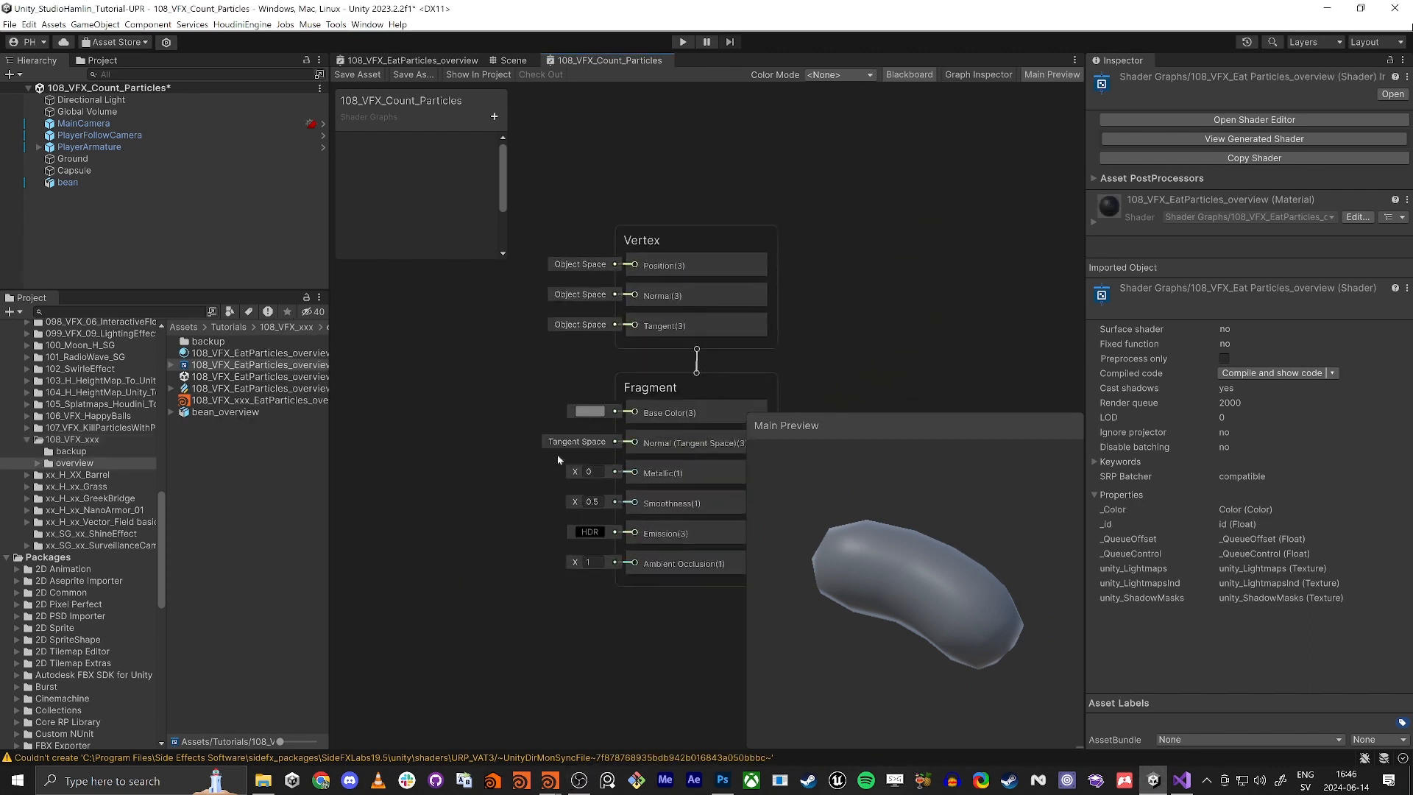
key("shift+space")
middle_click_drag(786, 444, 1048, 393)
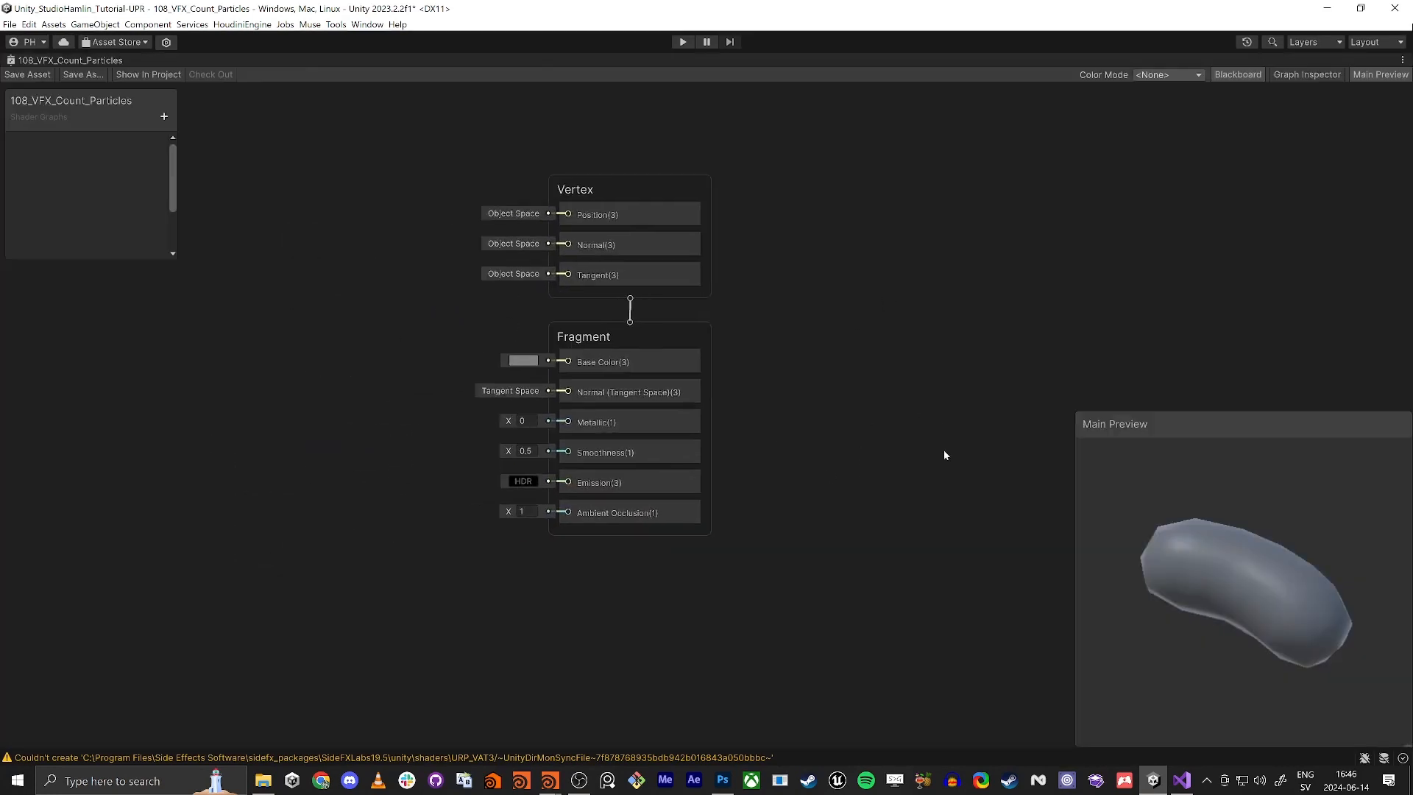
scroll(890, 493, "up", 1)
middle_click_drag(890, 493, 988, 518)
left_click(1316, 75)
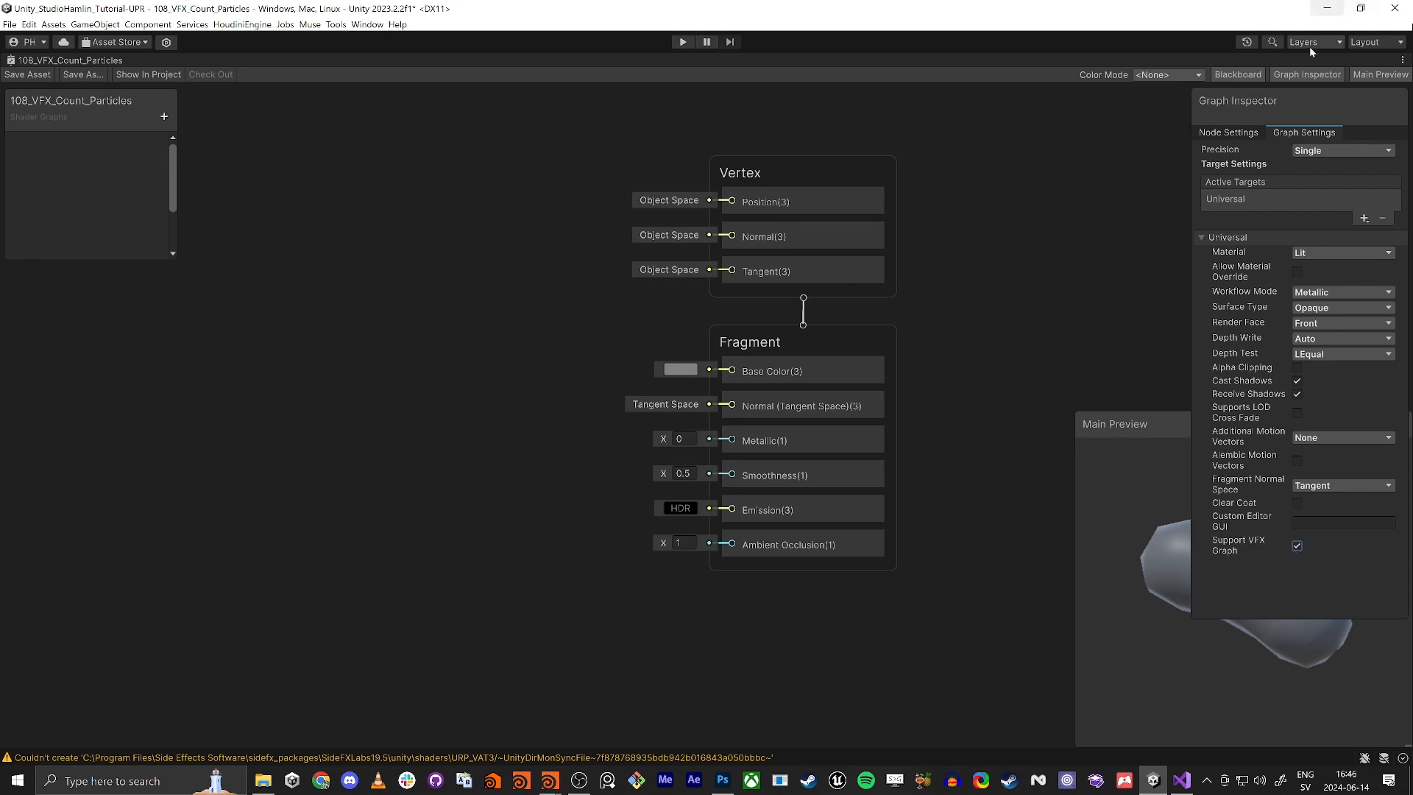
left_click(1308, 75)
mouse_move(750, 173)
left_mouse_down()
mouse_move(810, 171)
mouse_move(738, 164)
mouse_move(751, 169)
left_mouse_up()
Add a Color property named Color to the shader graph and connect it to the fragment's Base Color.
middle_click_drag(455, 248, 661, 257)
middle_click_drag(545, 298, 454, 313)
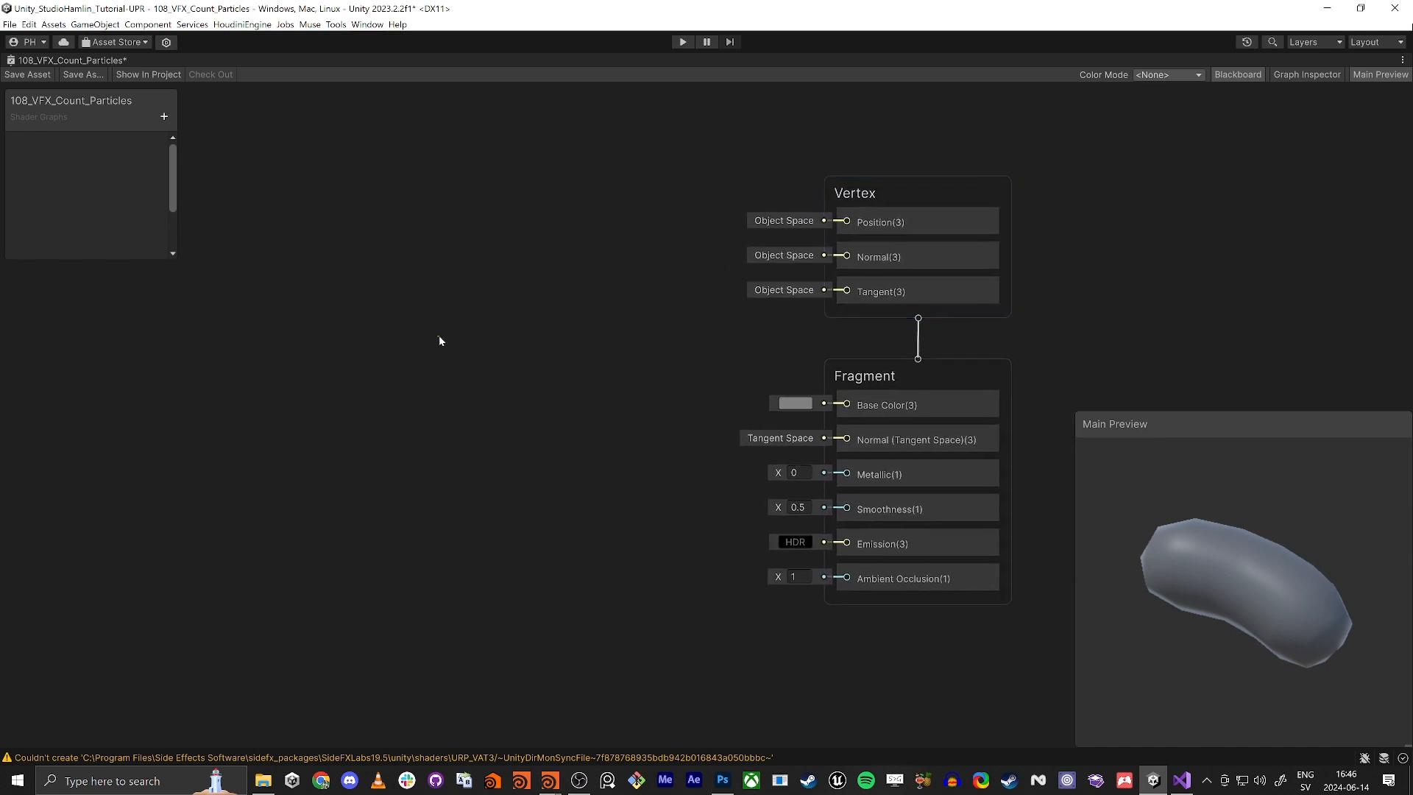
left_click(163, 116)
left_click(196, 229)
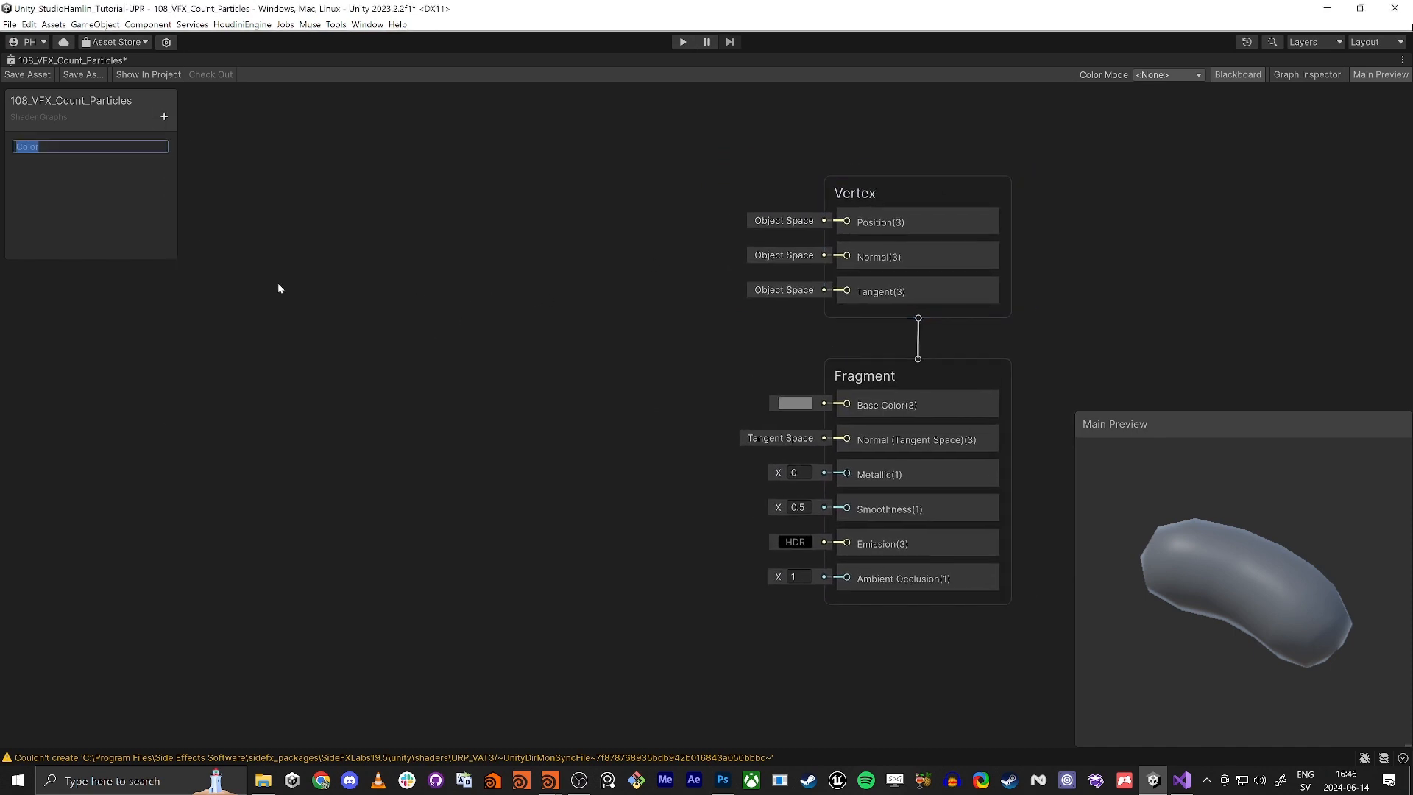
key("Return")
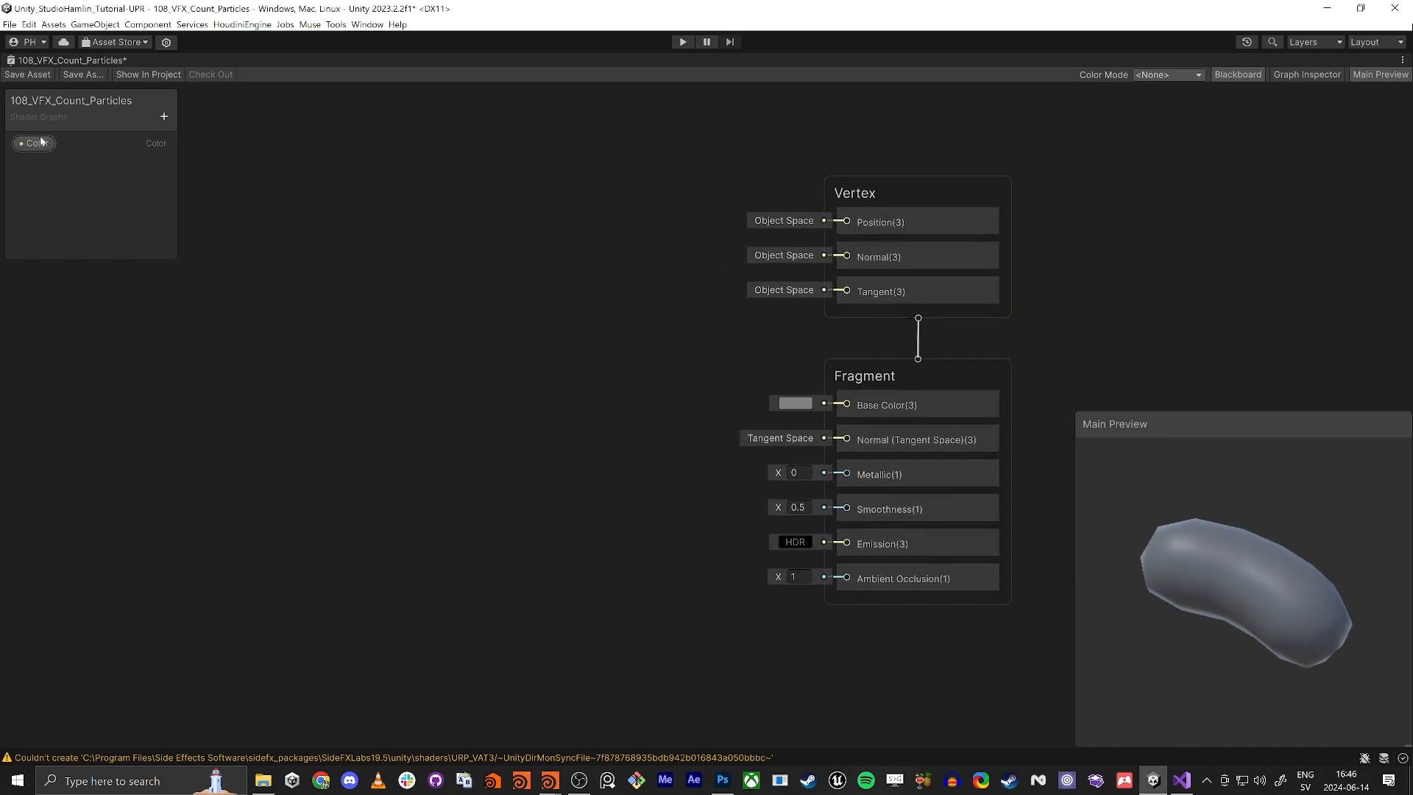
left_click_drag(33, 143, 846, 405)
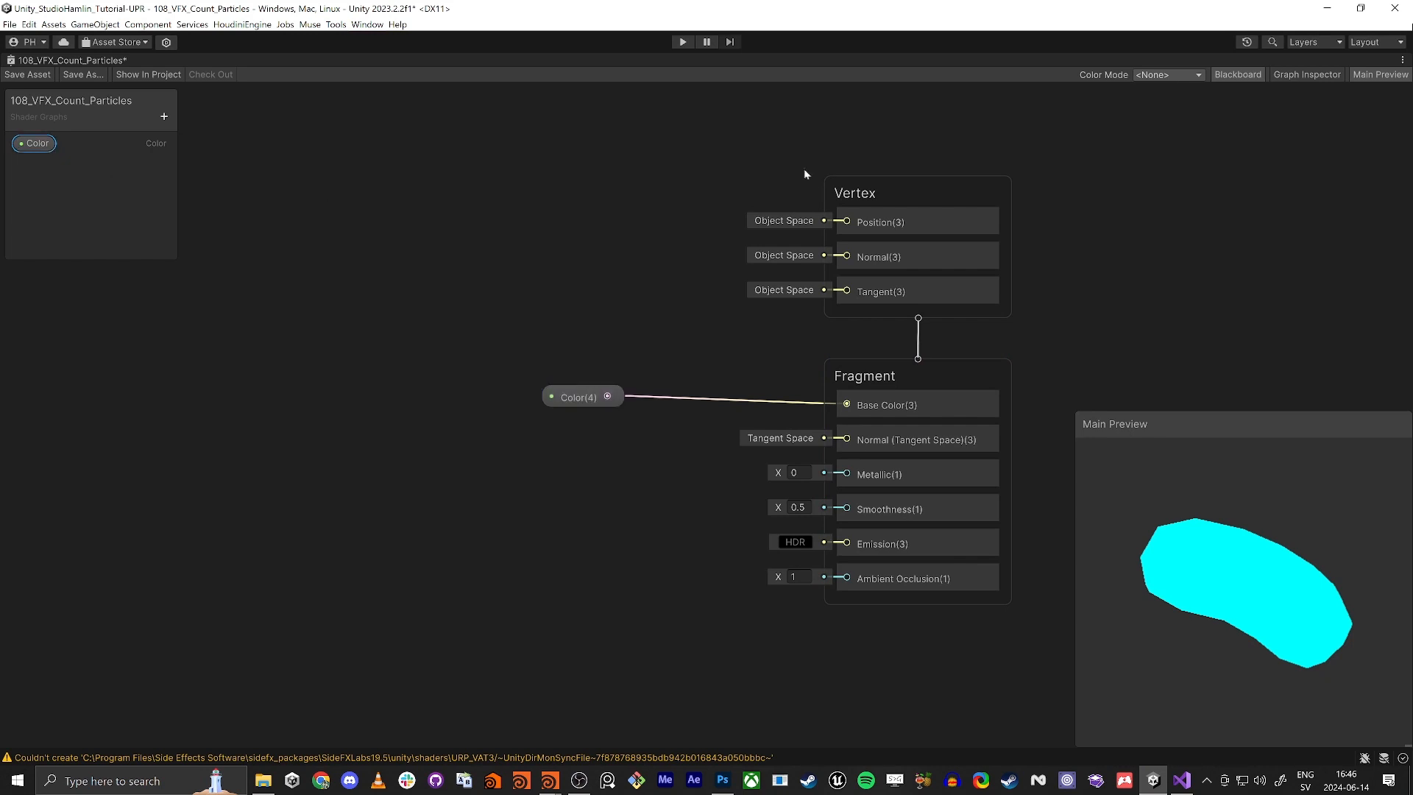
left_click(1307, 74)
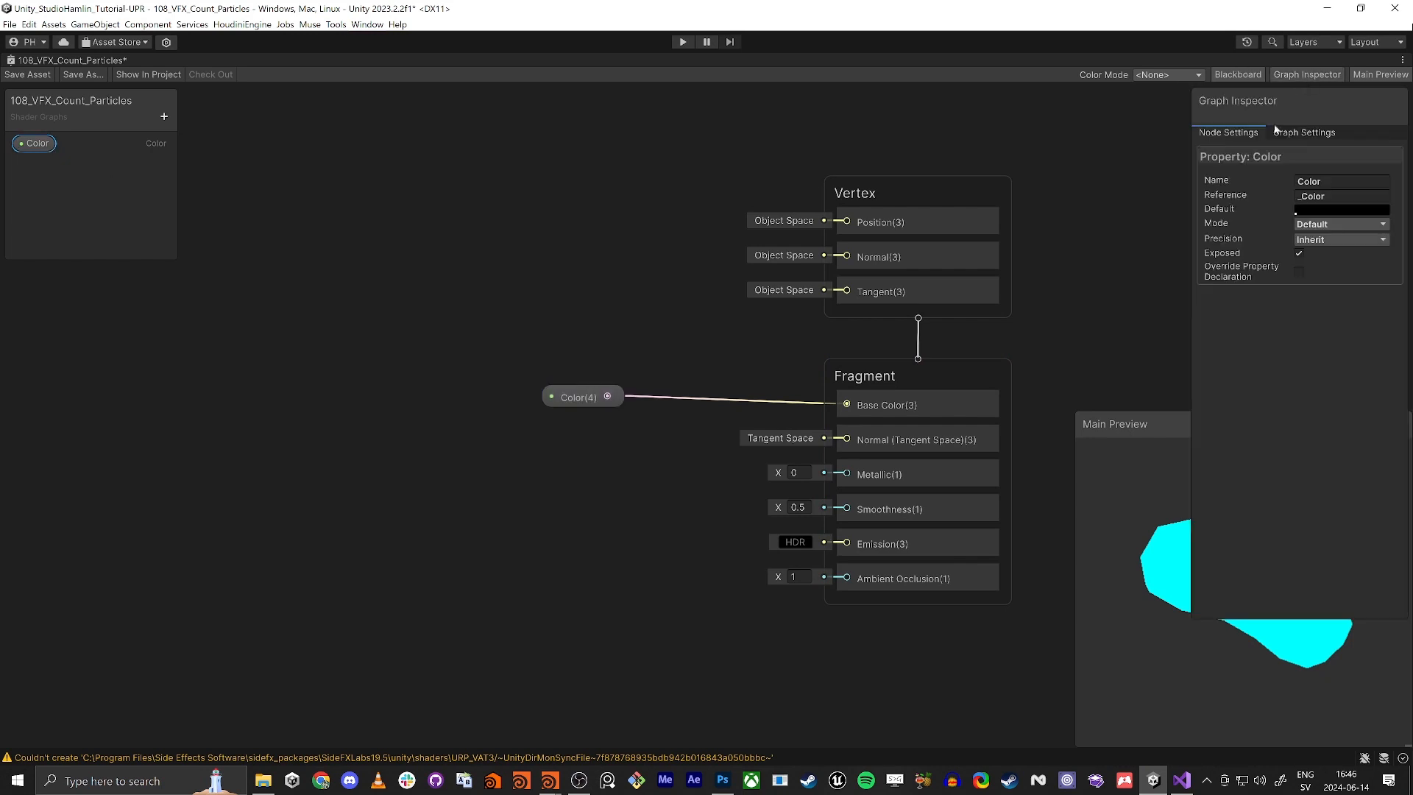
left_click(1297, 75)
Add a Tiling And Offset node and place it well before the Fragment block.
left_click(476, 567)
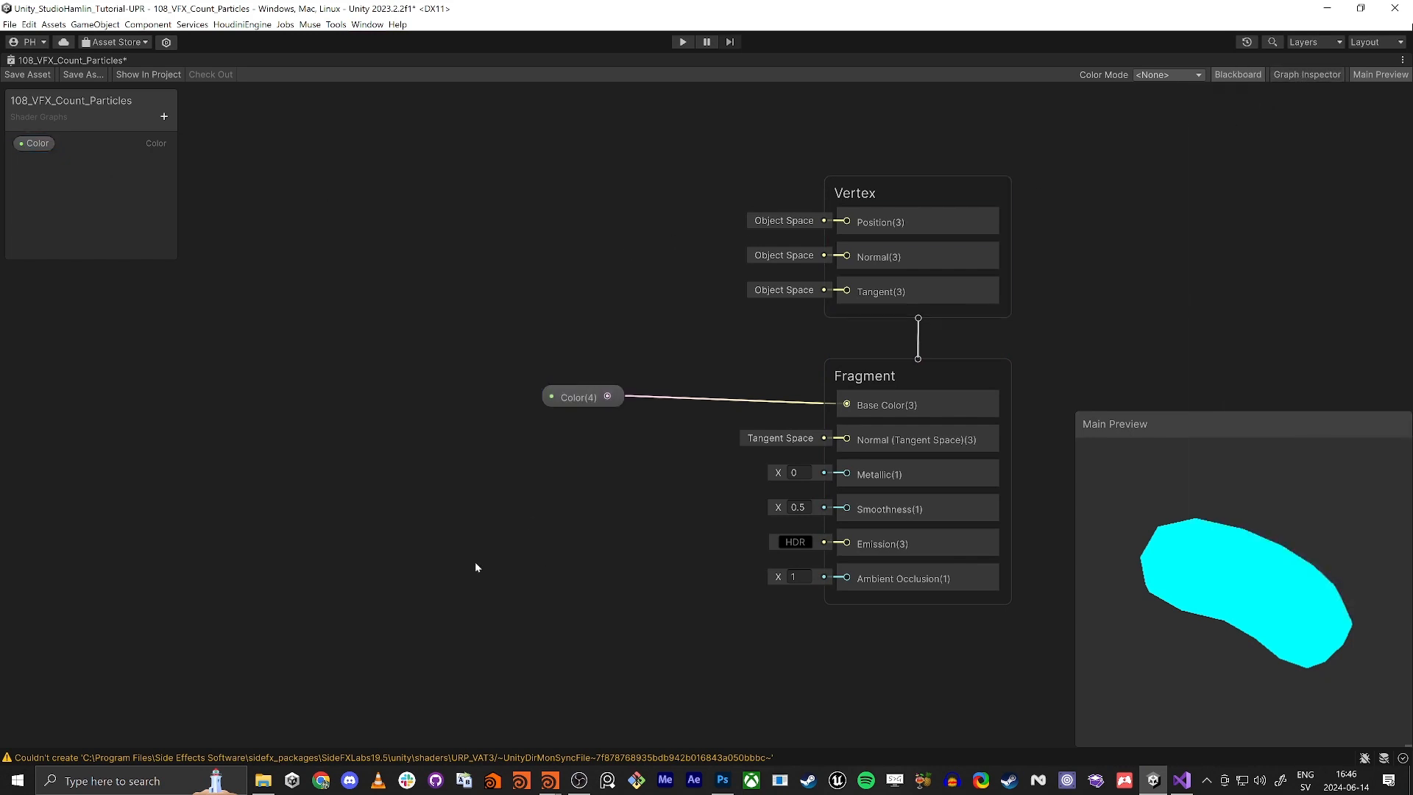
key("space")
type("tiling")
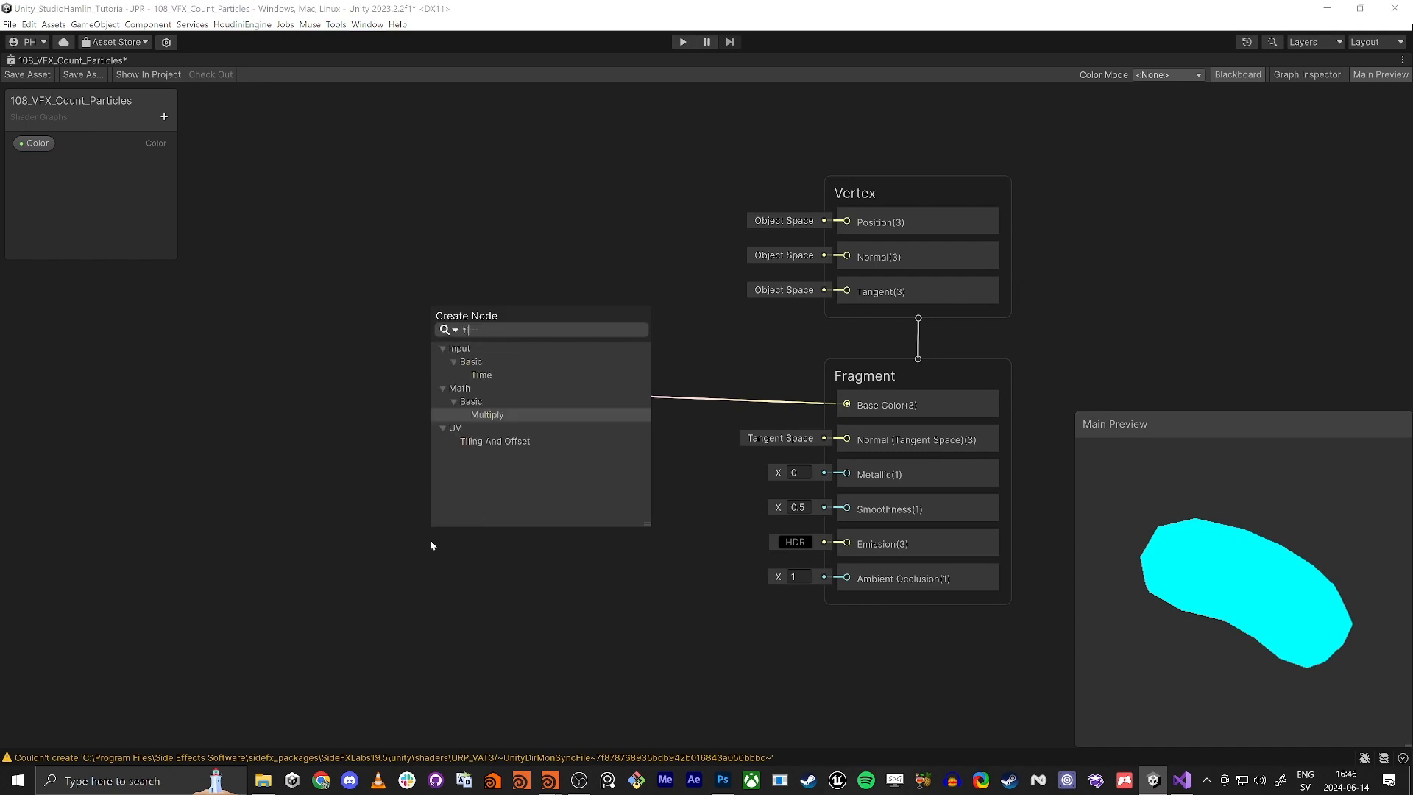
key("Return")
left_click_drag(497, 564, 170, 446)
middle_click_drag(593, 533, 653, 506)
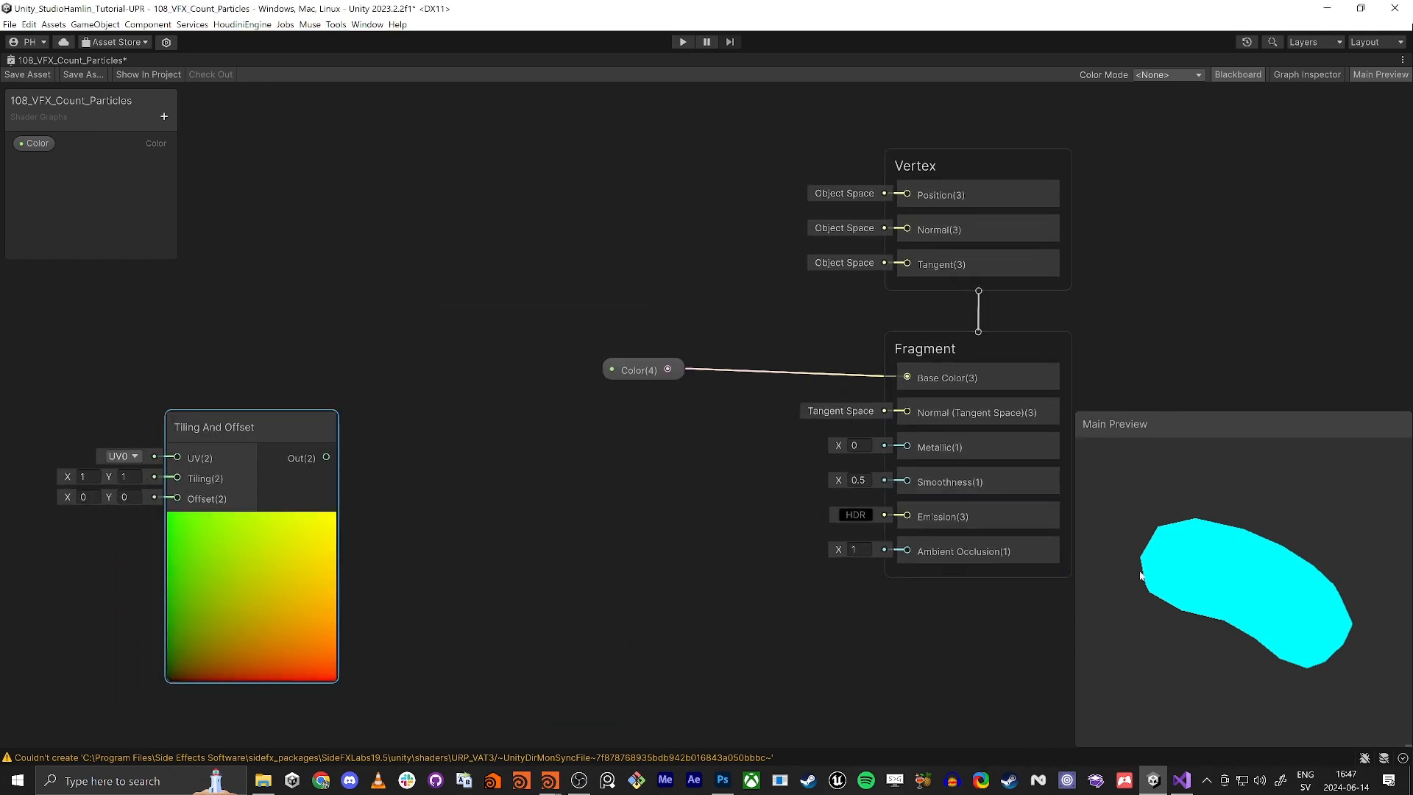
mouse_move(1176, 582)
left_mouse_down()
mouse_move(1192, 562)
mouse_move(1190, 584)
mouse_move(1157, 573)
mouse_move(1169, 565)
left_mouse_up()
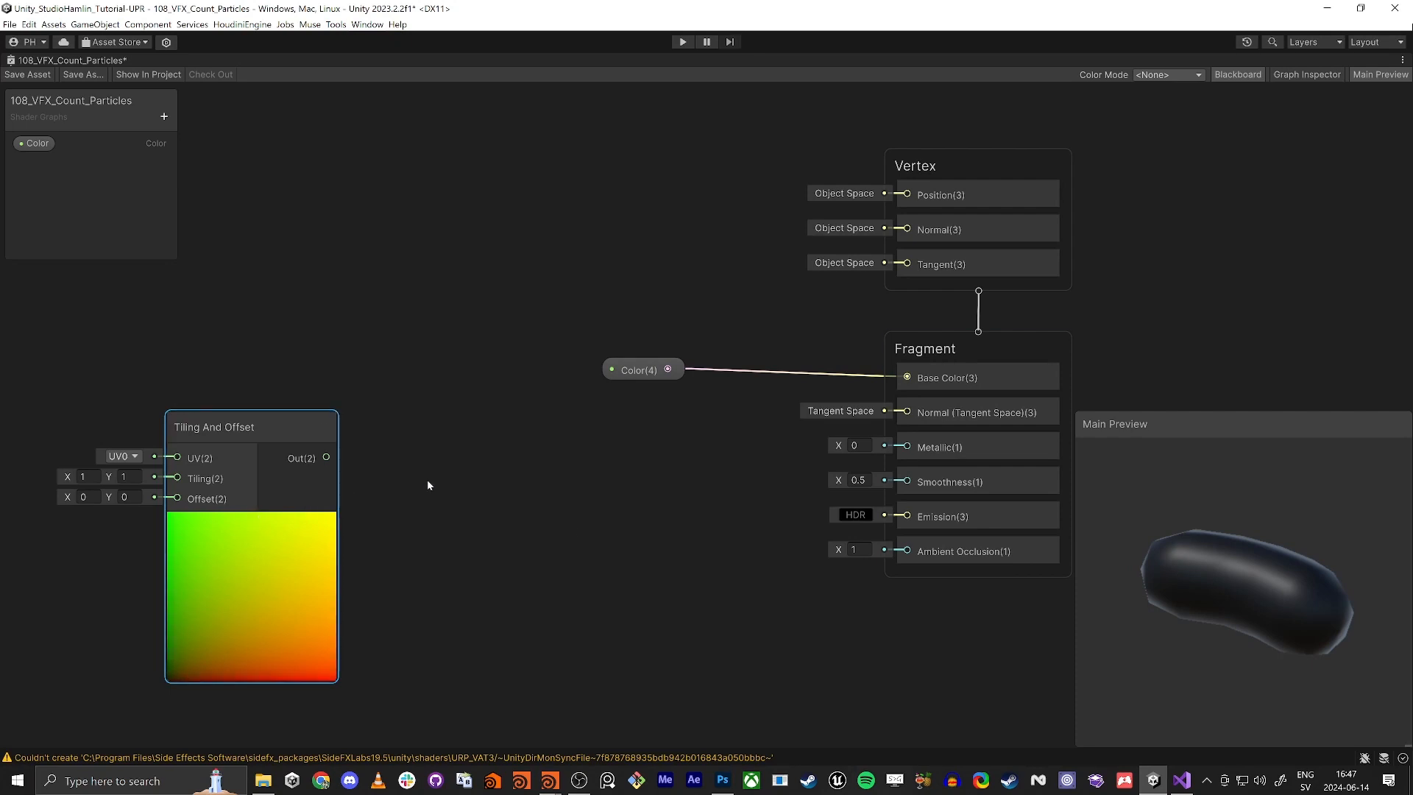
Add a Simple Noise node and place it between the Tiling And Offset node and the Fragment block.
left_click(468, 550)
key("space")
type("simp")
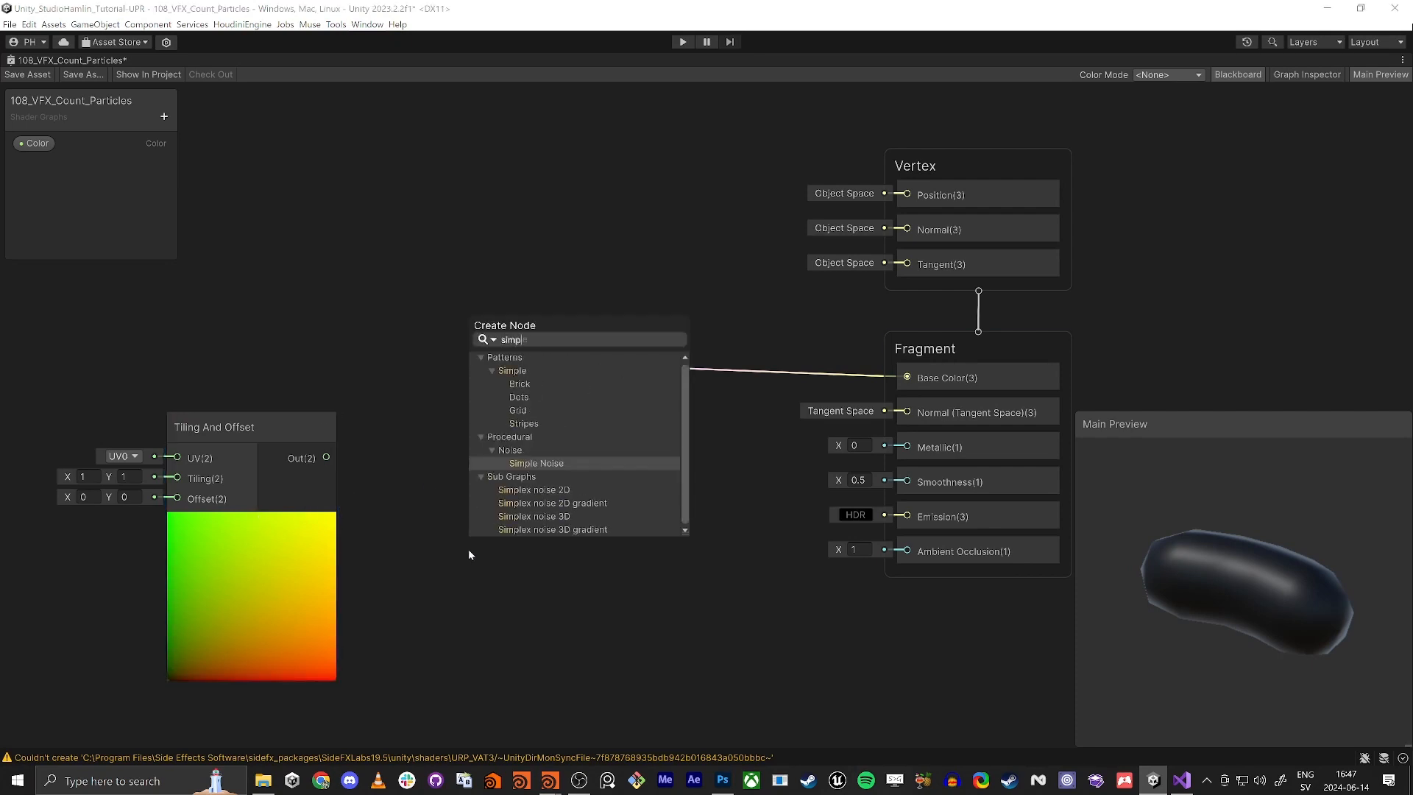
type("le n")
type("oise")
key("Return")
middle_click_drag(484, 533, 577, 414)
left_click_drag(370, 315, 280, 356)
left_click_drag(692, 478, 623, 361)
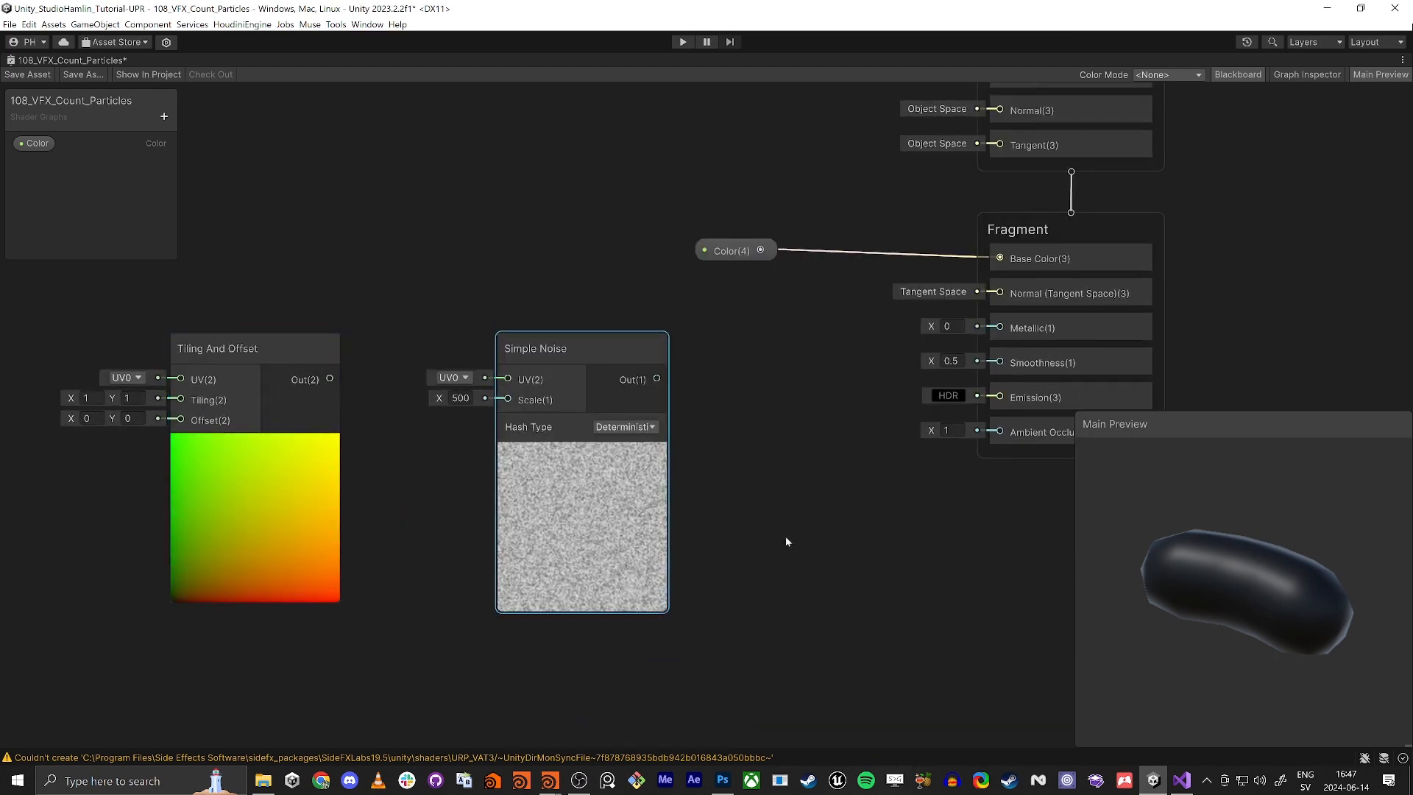
Connect the Simple Noise output to the fragment's Smoothness and set the noise scale to 50.
middle_click_drag(746, 424, 702, 464)
left_click_drag(956, 402, 622, 420)
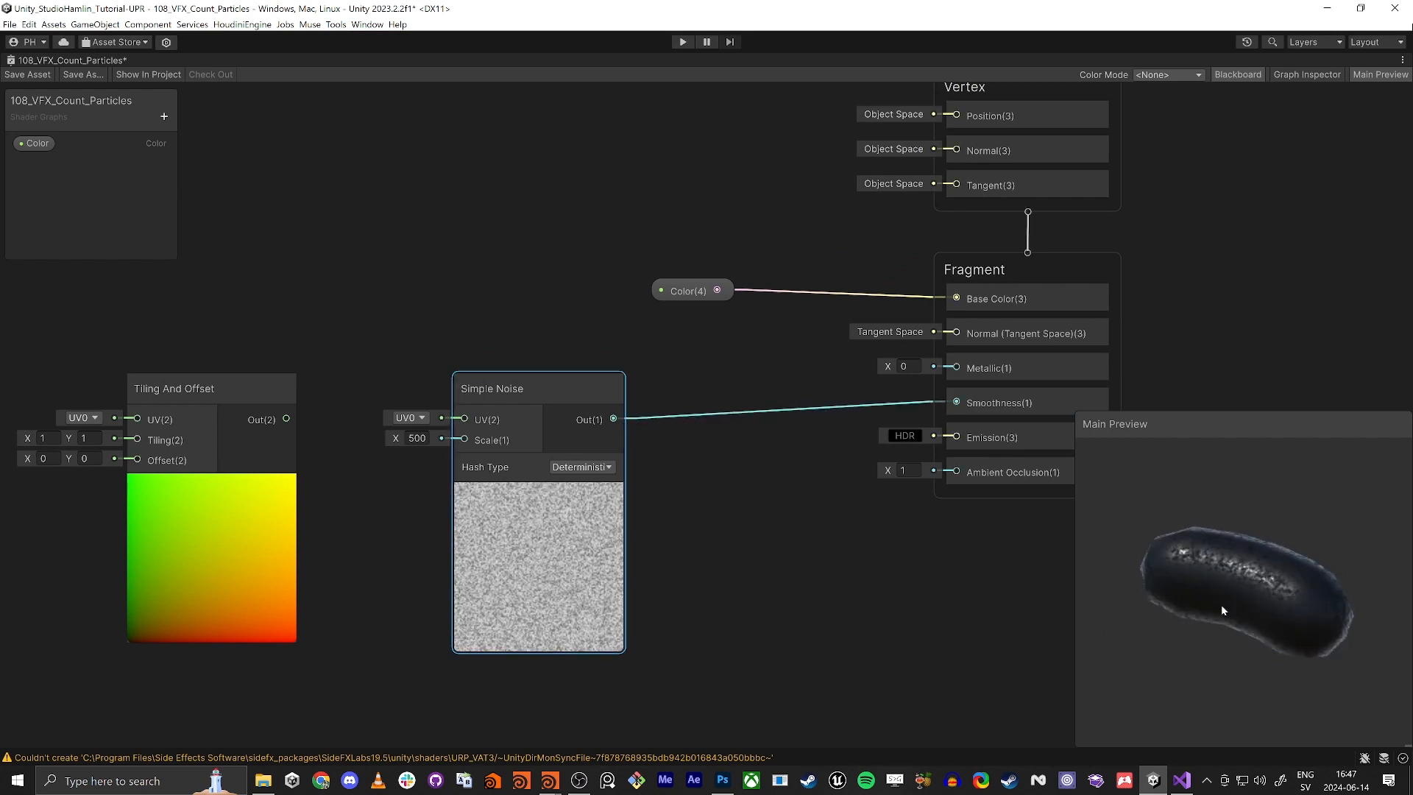
left_click_drag(1221, 610, 1204, 602)
left_click(417, 438)
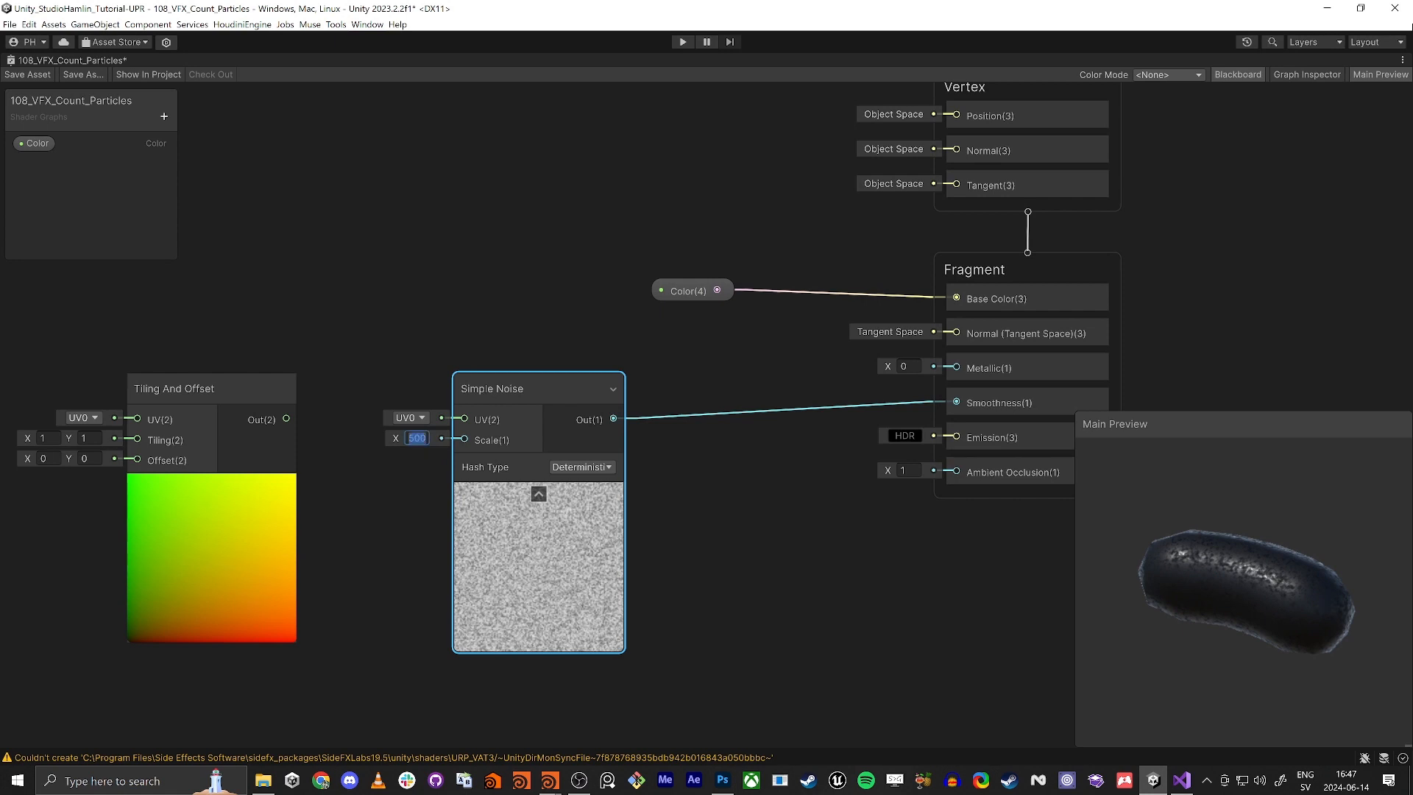
type("50")
key("Return")
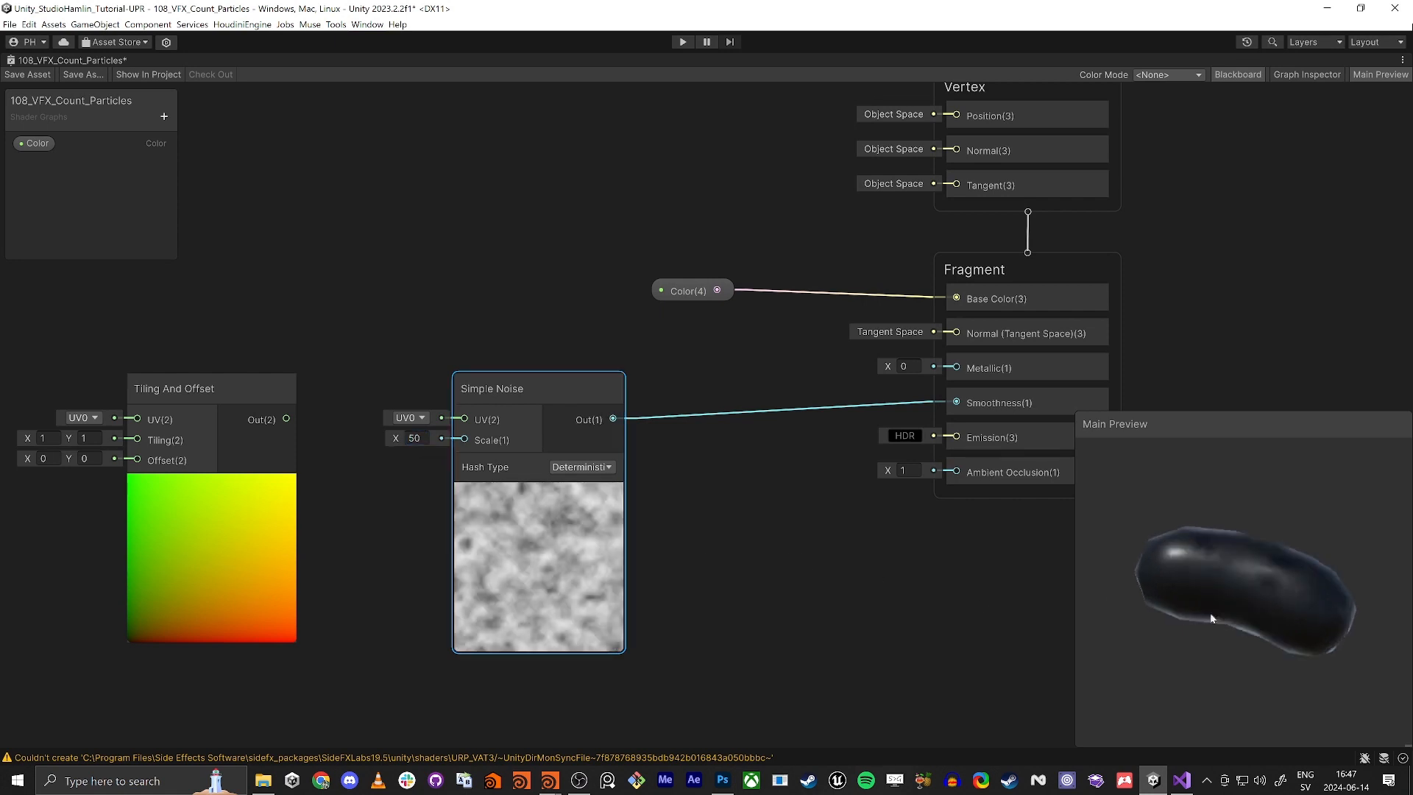
mouse_move(1207, 619)
left_mouse_down()
mouse_move(1163, 644)
mouse_move(1194, 581)
mouse_move(1210, 601)
mouse_move(1198, 607)
left_mouse_up()
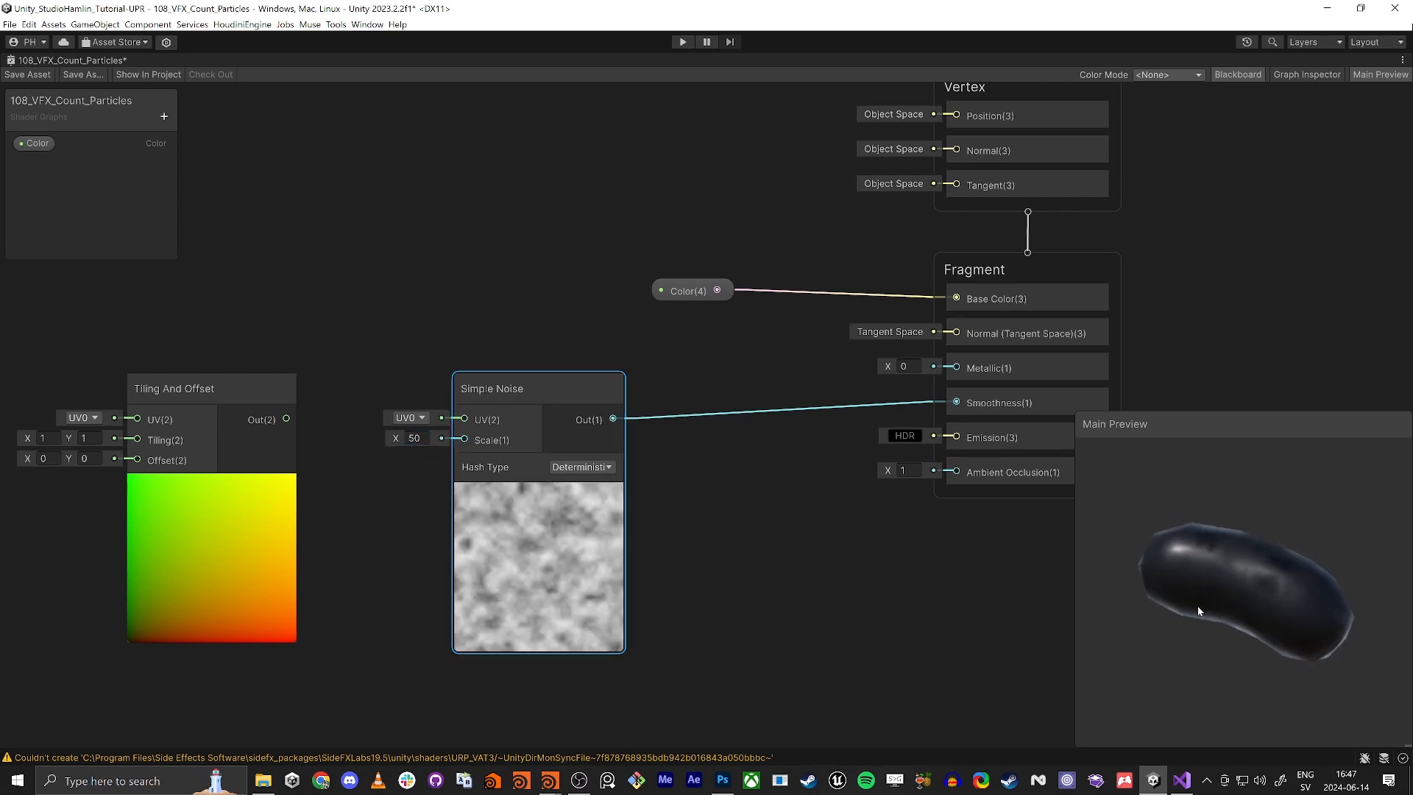
Make room among the nodes and insert a Remap node between the Simple Noise output and Smoothness.
middle_click_drag(376, 505, 517, 508)
left_click_drag(1200, 619, 1262, 577)
left_click_drag(393, 391, 256, 400)
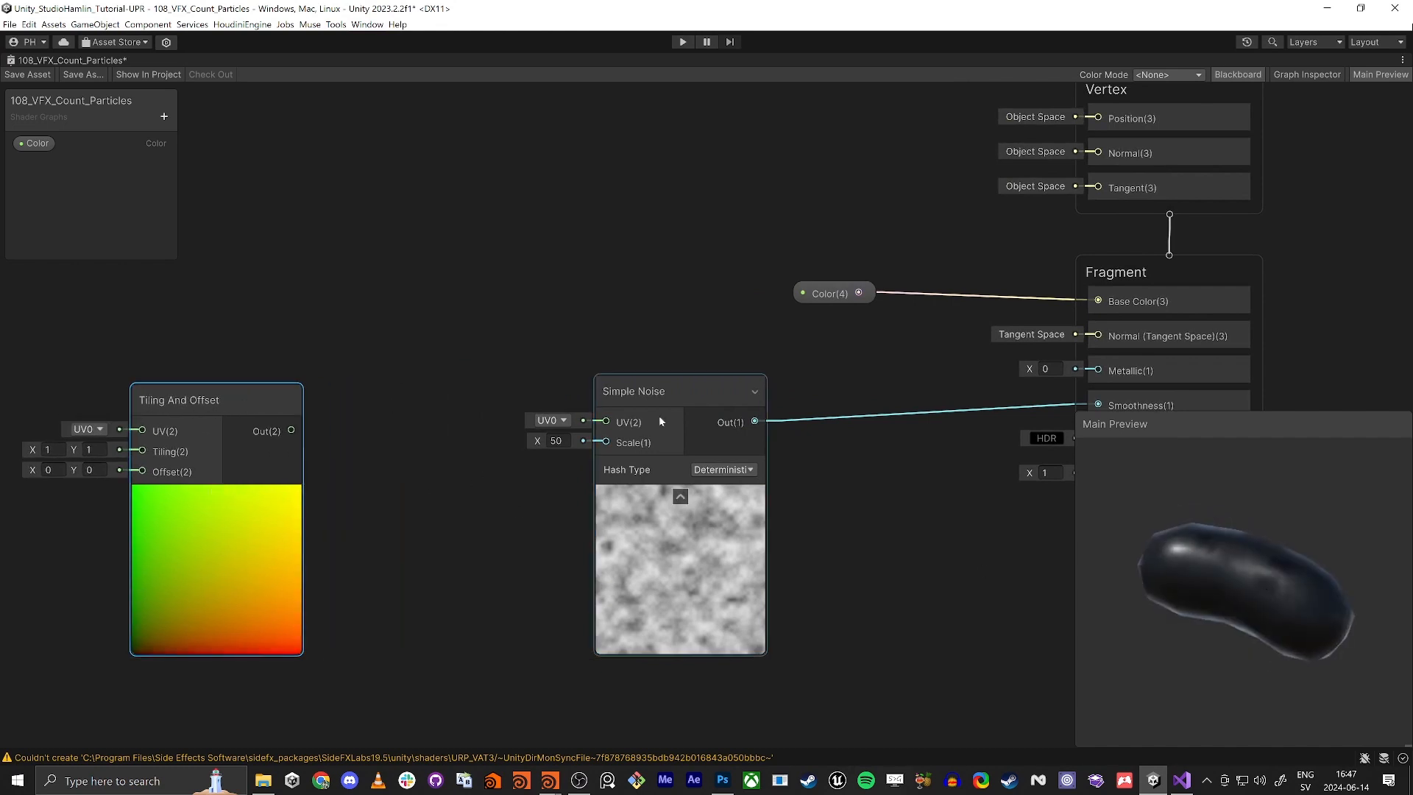
left_click_drag(703, 388, 571, 376)
key("space")
type("remap")
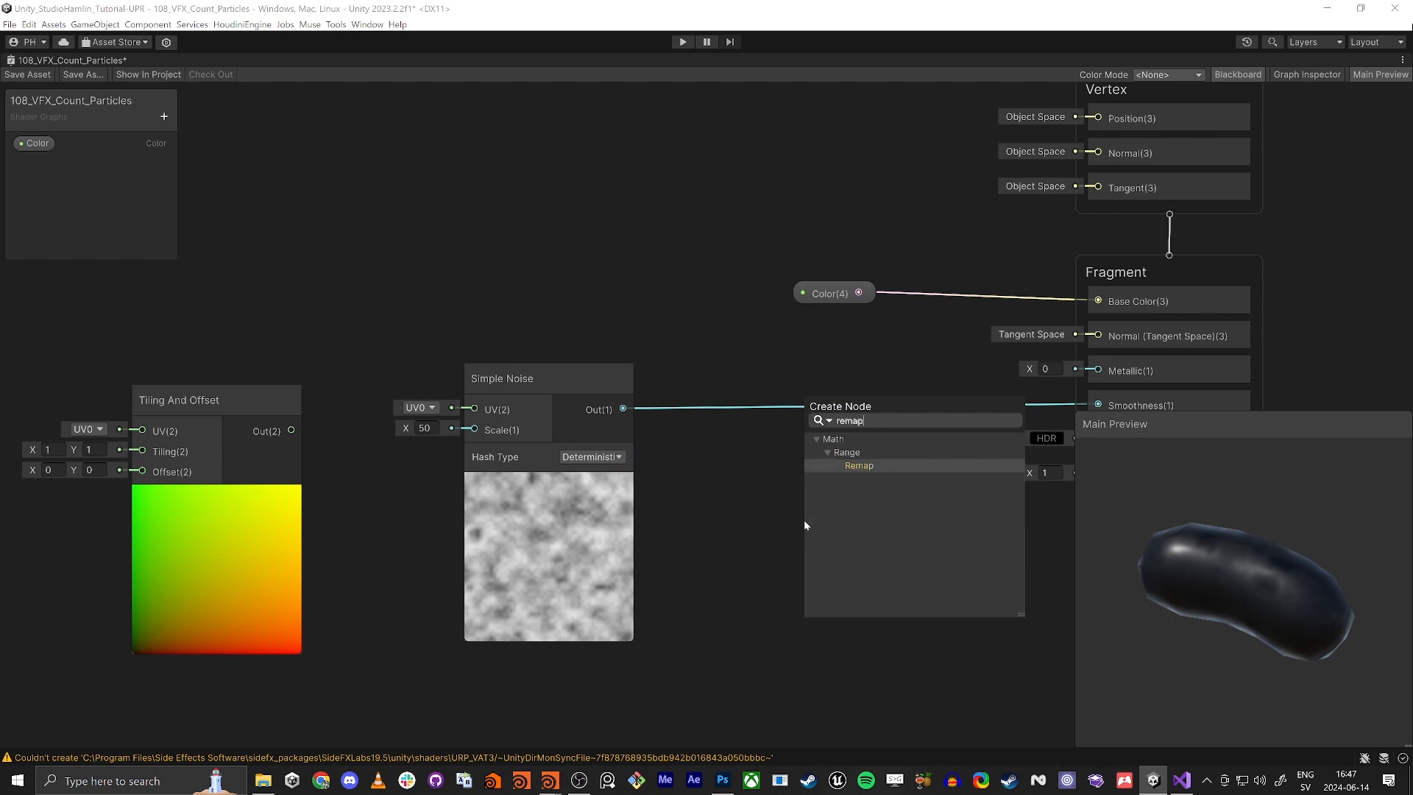
key("Return")
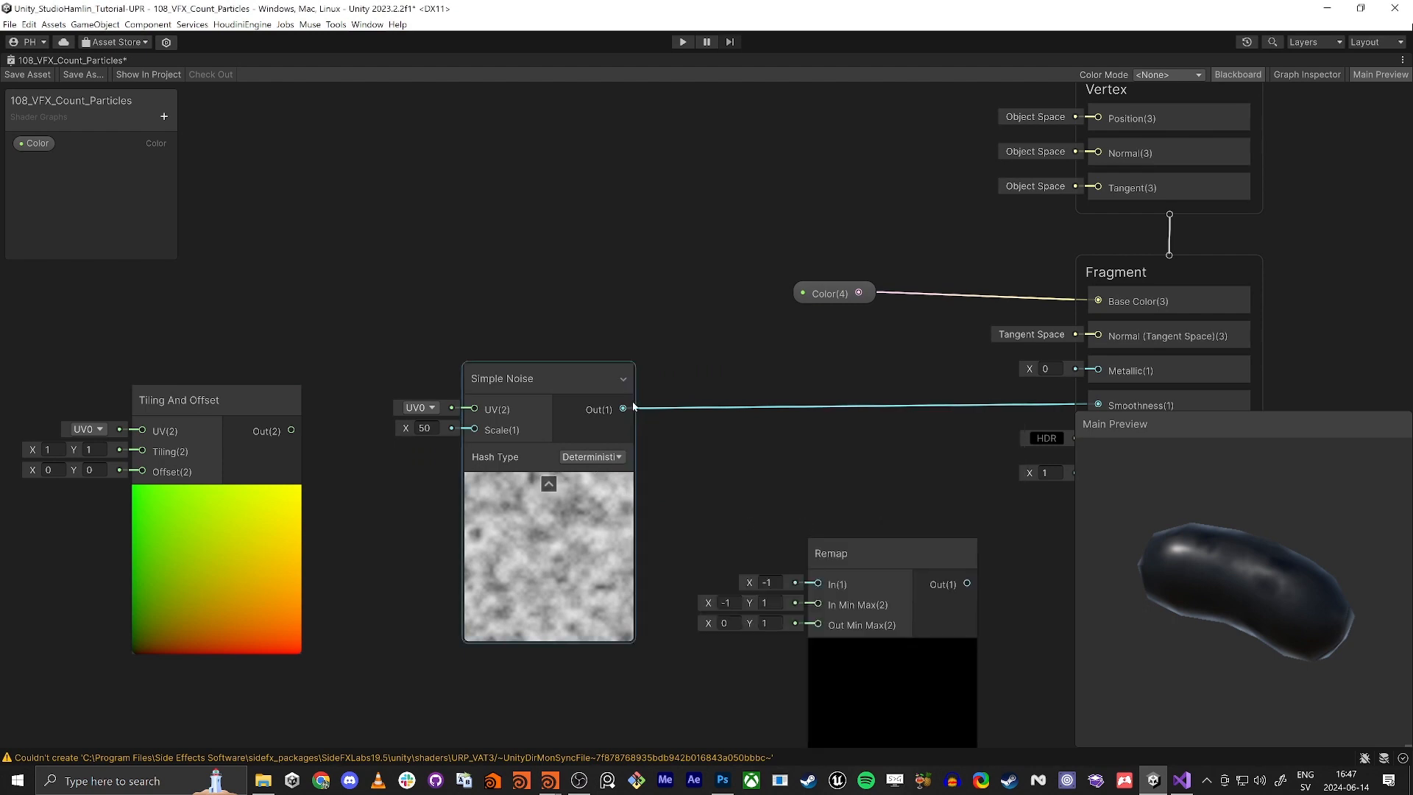
left_click_drag(624, 409, 817, 583)
left_click_drag(967, 583, 1097, 405)
left_click_drag(886, 559, 878, 387)
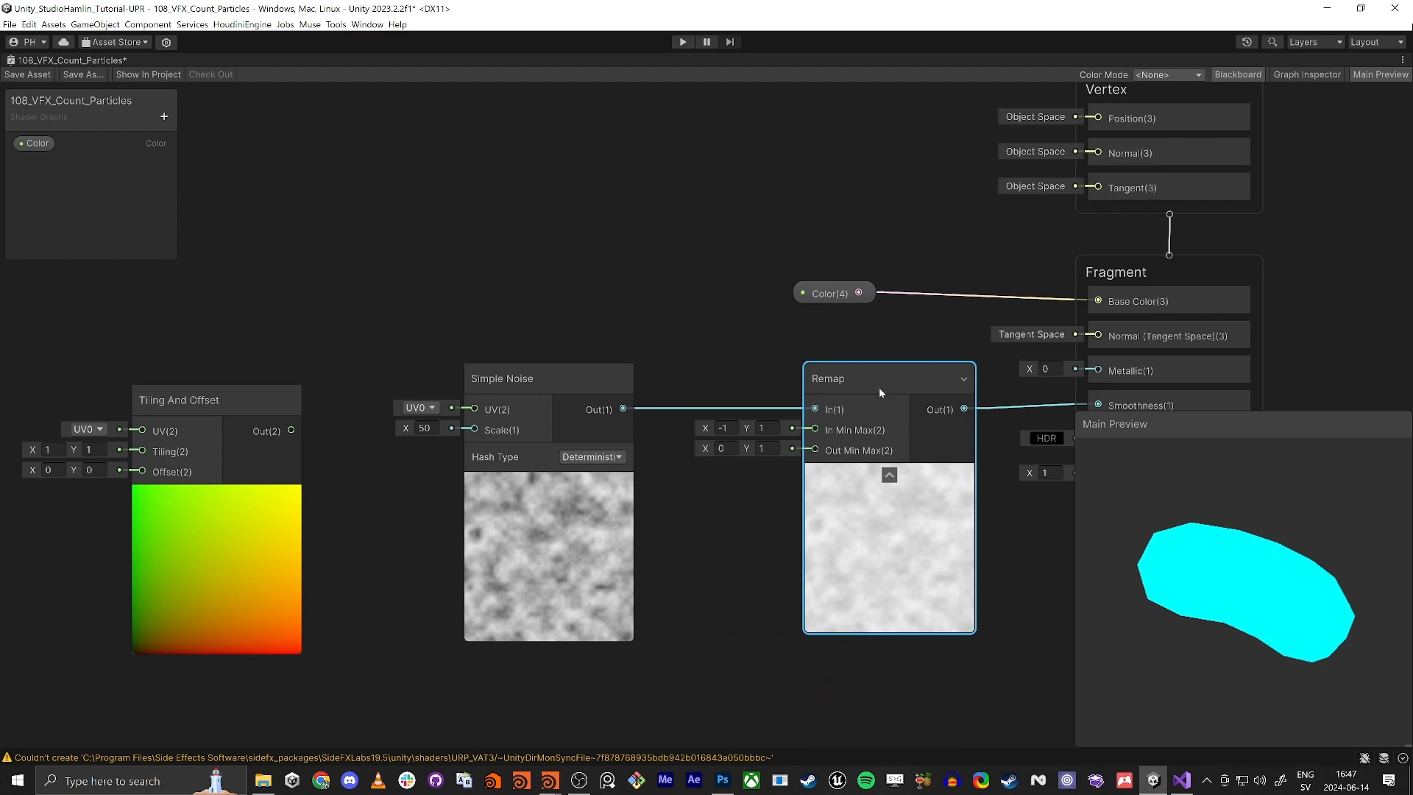
Set the Remap node's input minimum to 0 and its output range to 0.34 and 0.82.
left_click(720, 429)
type("0")
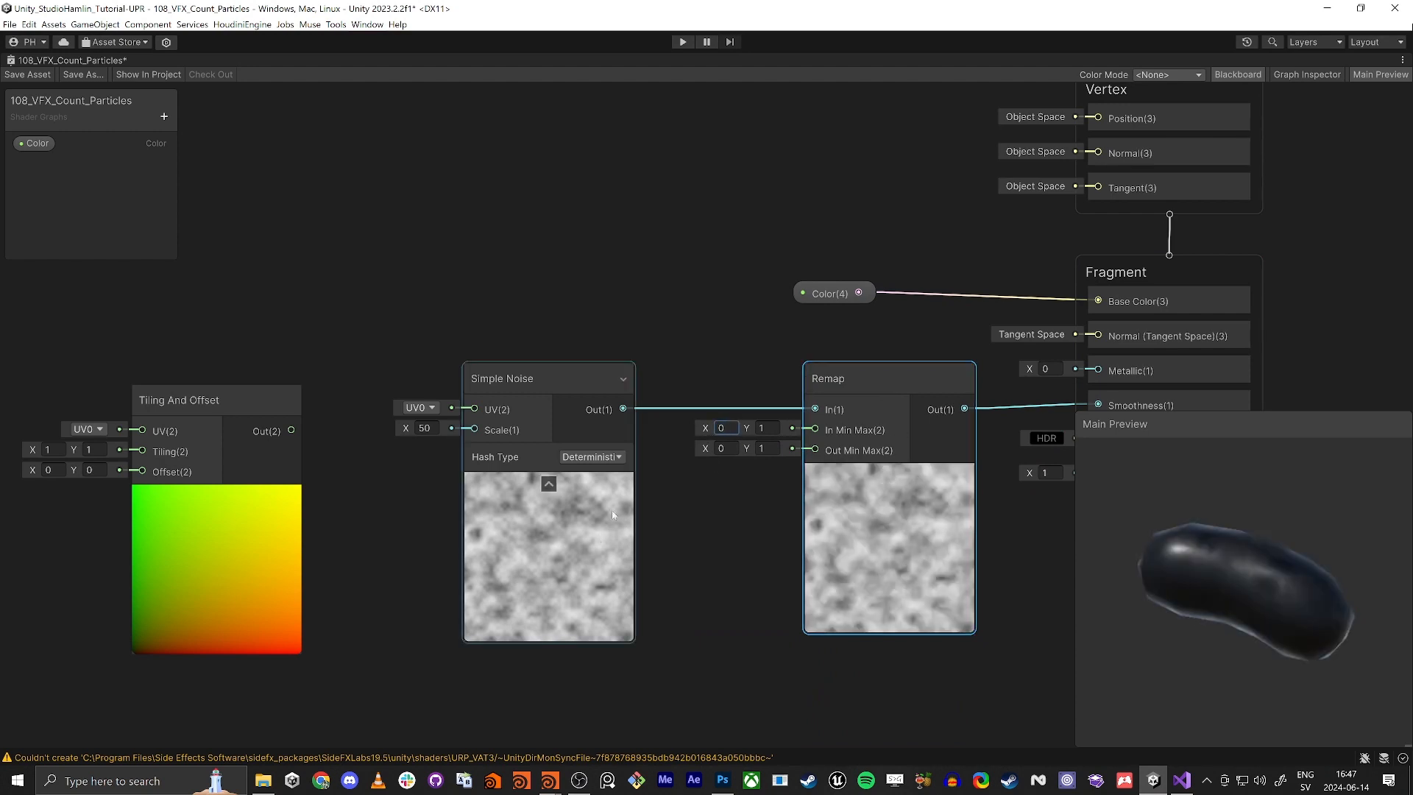
left_click_drag(704, 451, 711, 451)
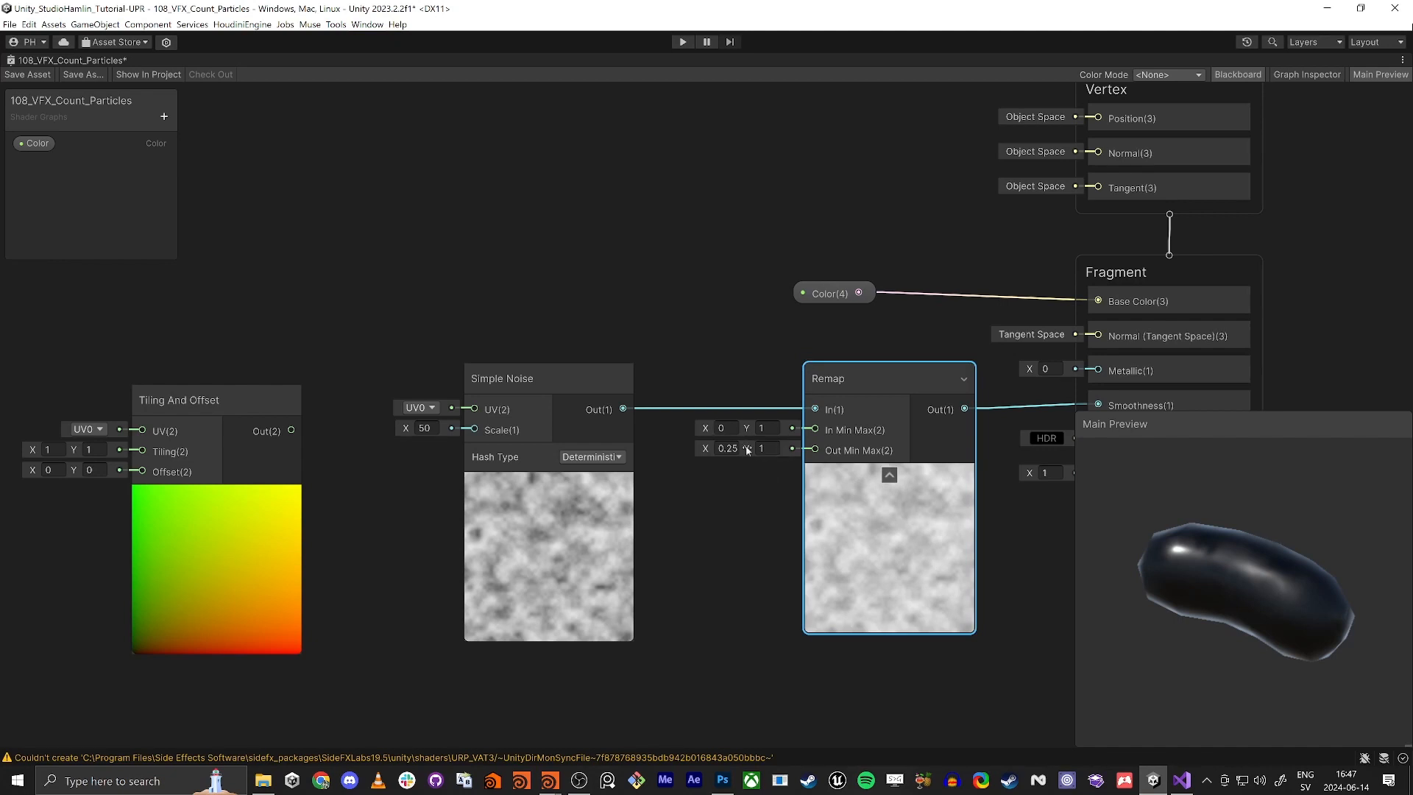
left_click_drag(752, 451, 746, 453)
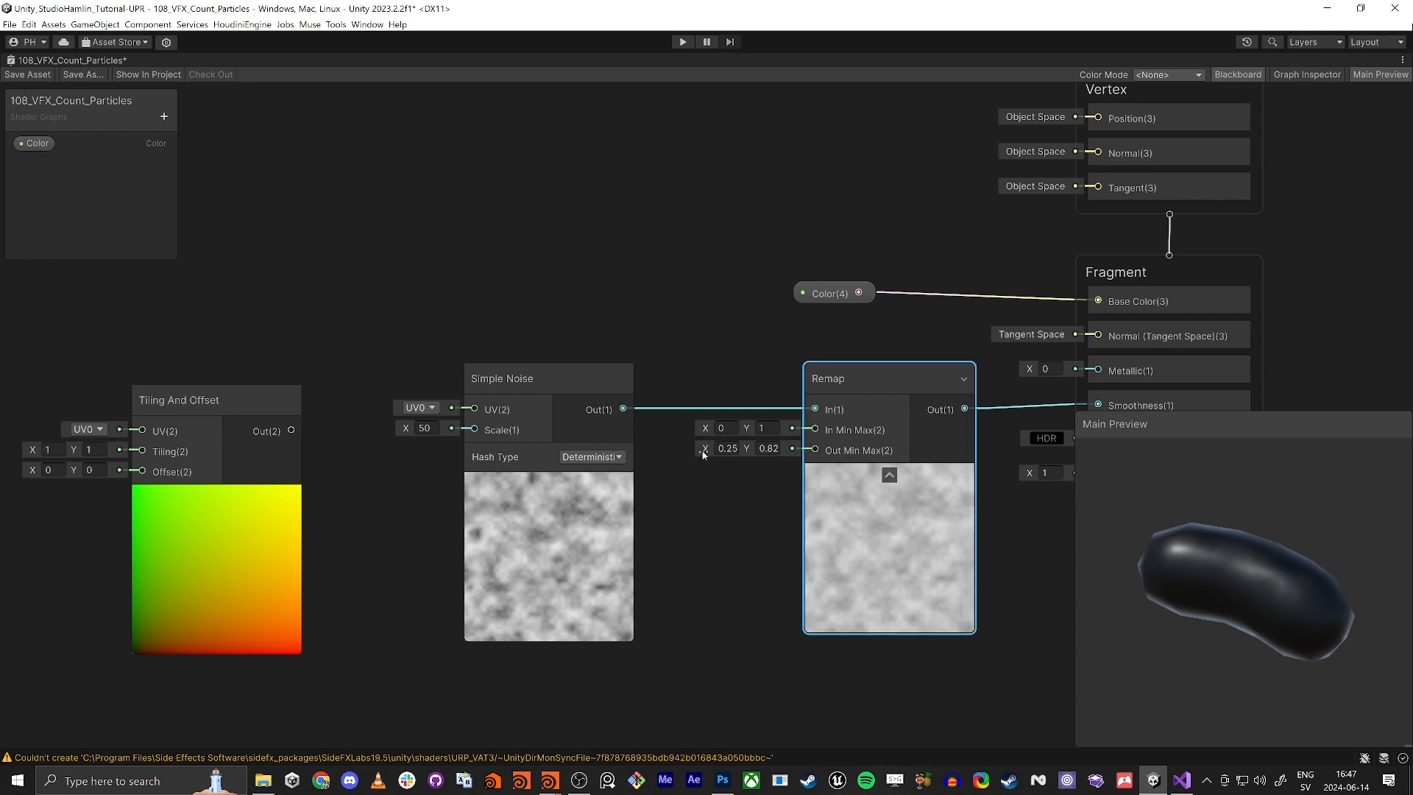
left_click_drag(705, 449, 713, 449)
left_click_drag(1318, 557, 1229, 581)
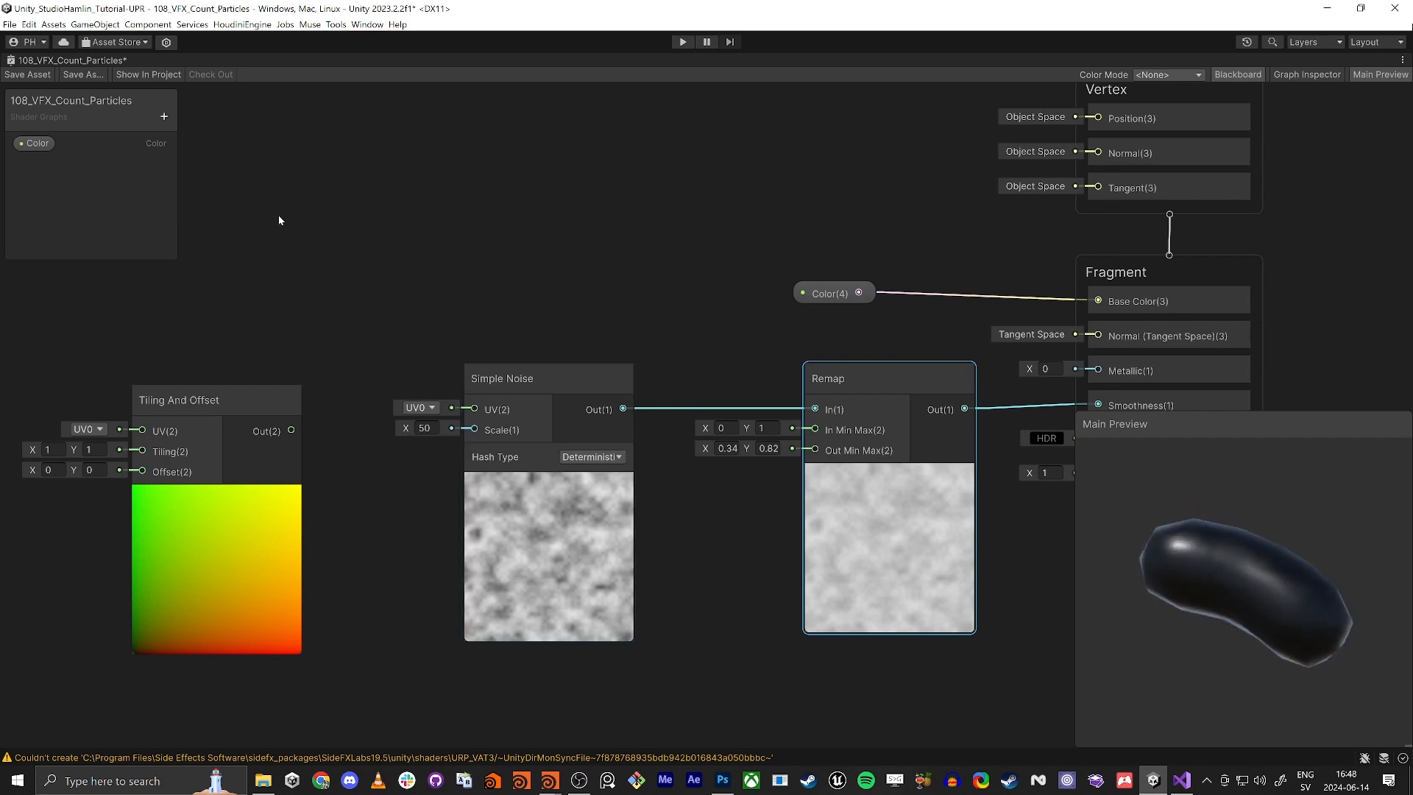
Delete the unused Tiling And Offset node and save the shader graph.
left_click(179, 432)
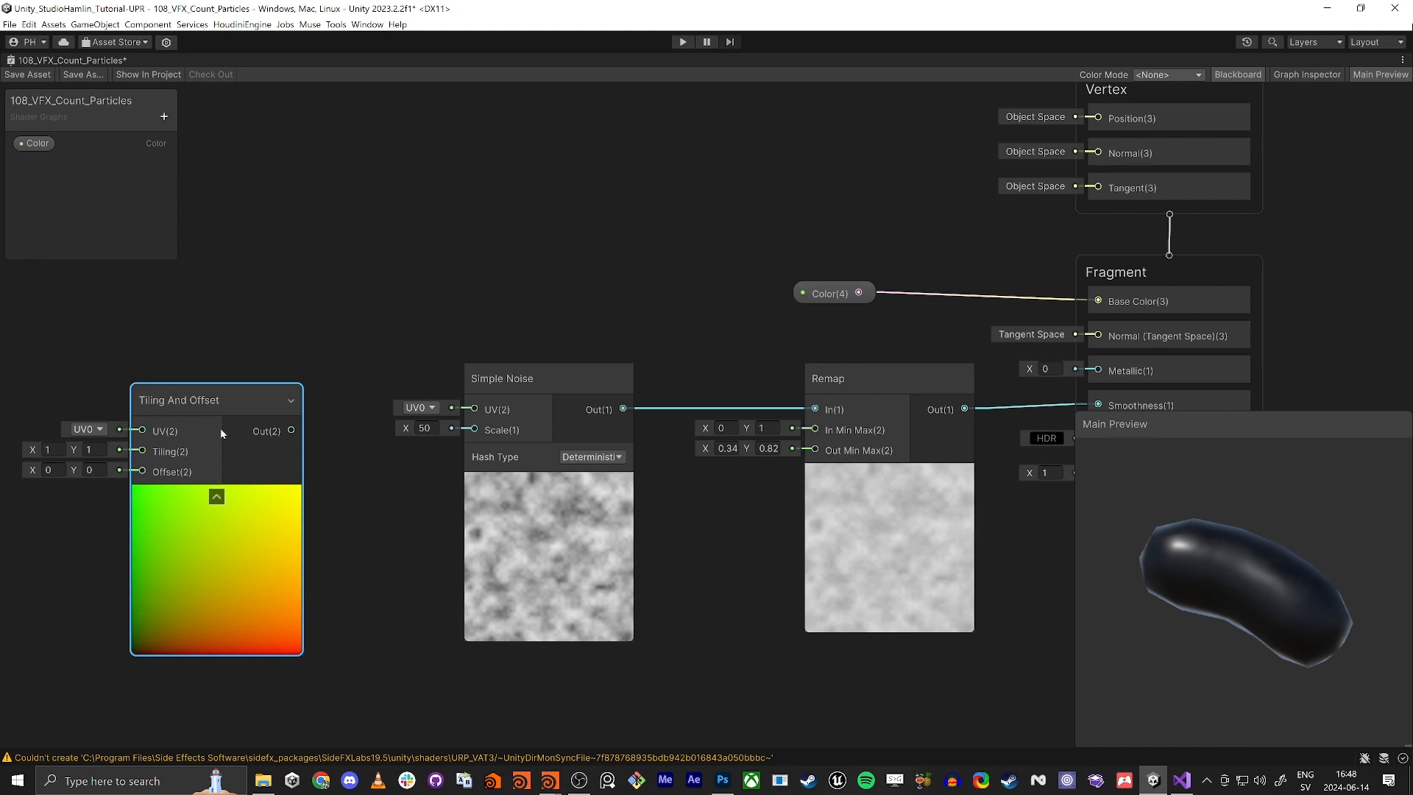
key("Delete")
left_click(16, 75)
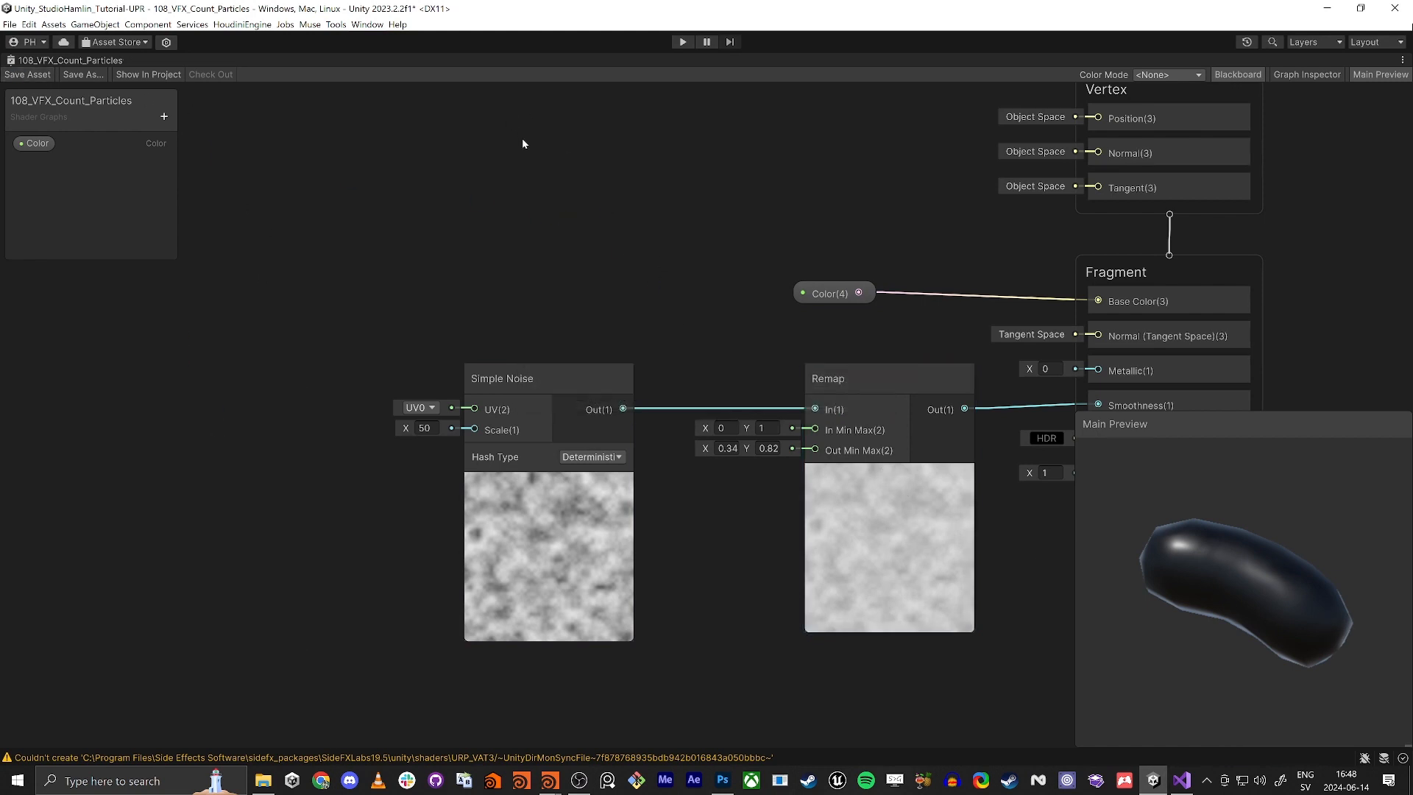
Restore the editor layout and set the Color of the bean's material in the scene to orange, hex C08526.
key("shift+space")
left_click_drag(992, 562, 960, 567)
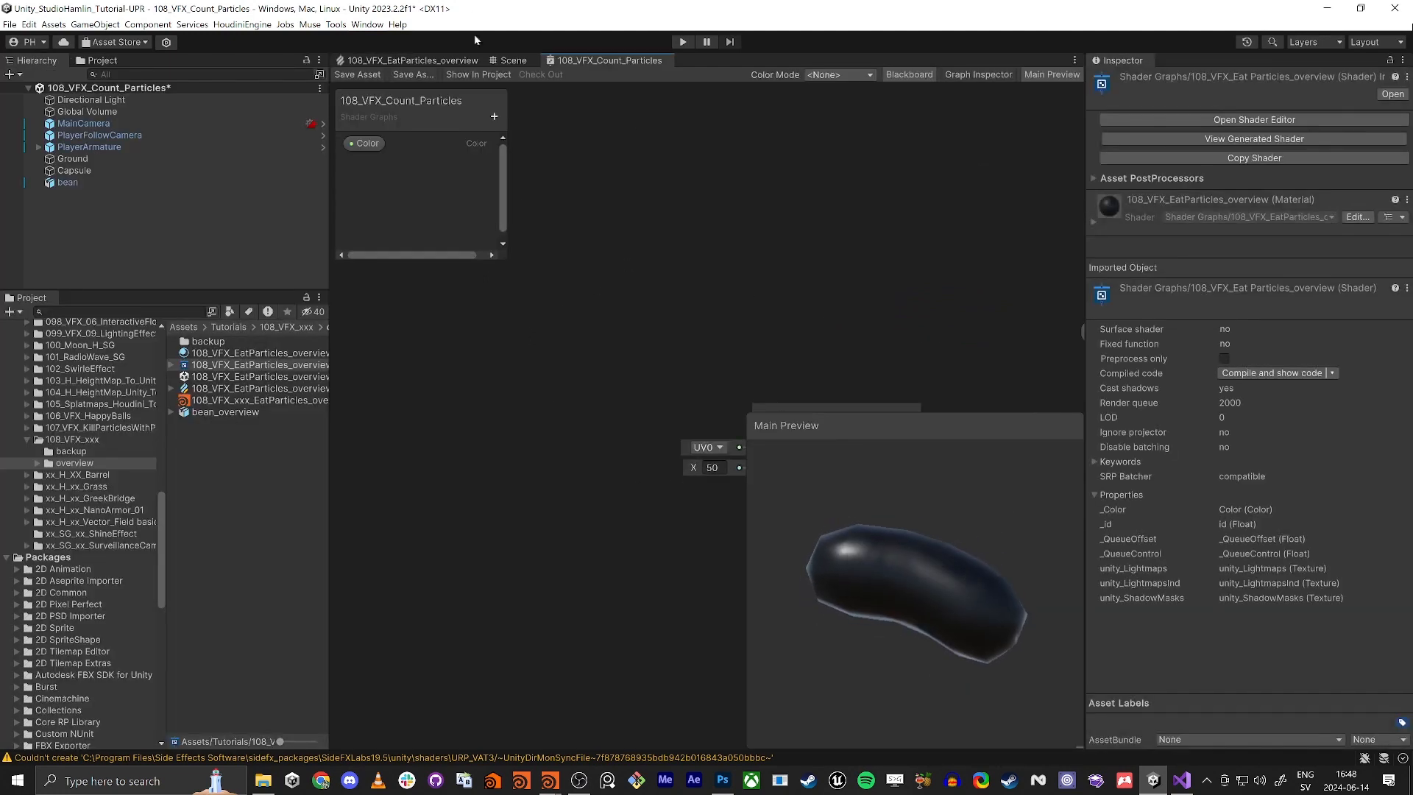
left_click(511, 60)
left_click_drag(639, 465, 631, 490, "alt")
right_click_drag(631, 490, 1115, 471)
right_click_drag(817, 442, 859, 432)
left_click(859, 431)
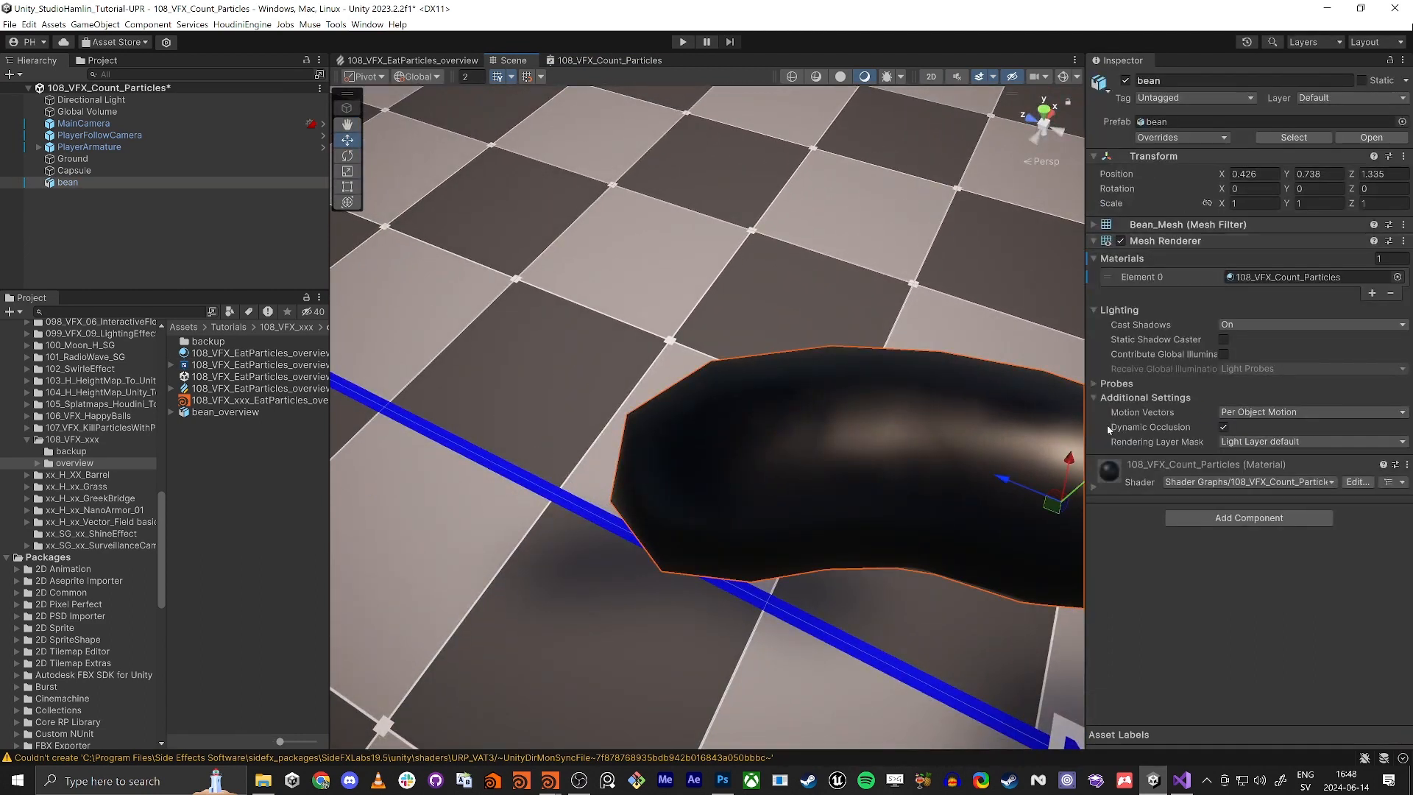
left_click(1094, 486)
left_click(1304, 545)
left_click(1345, 506)
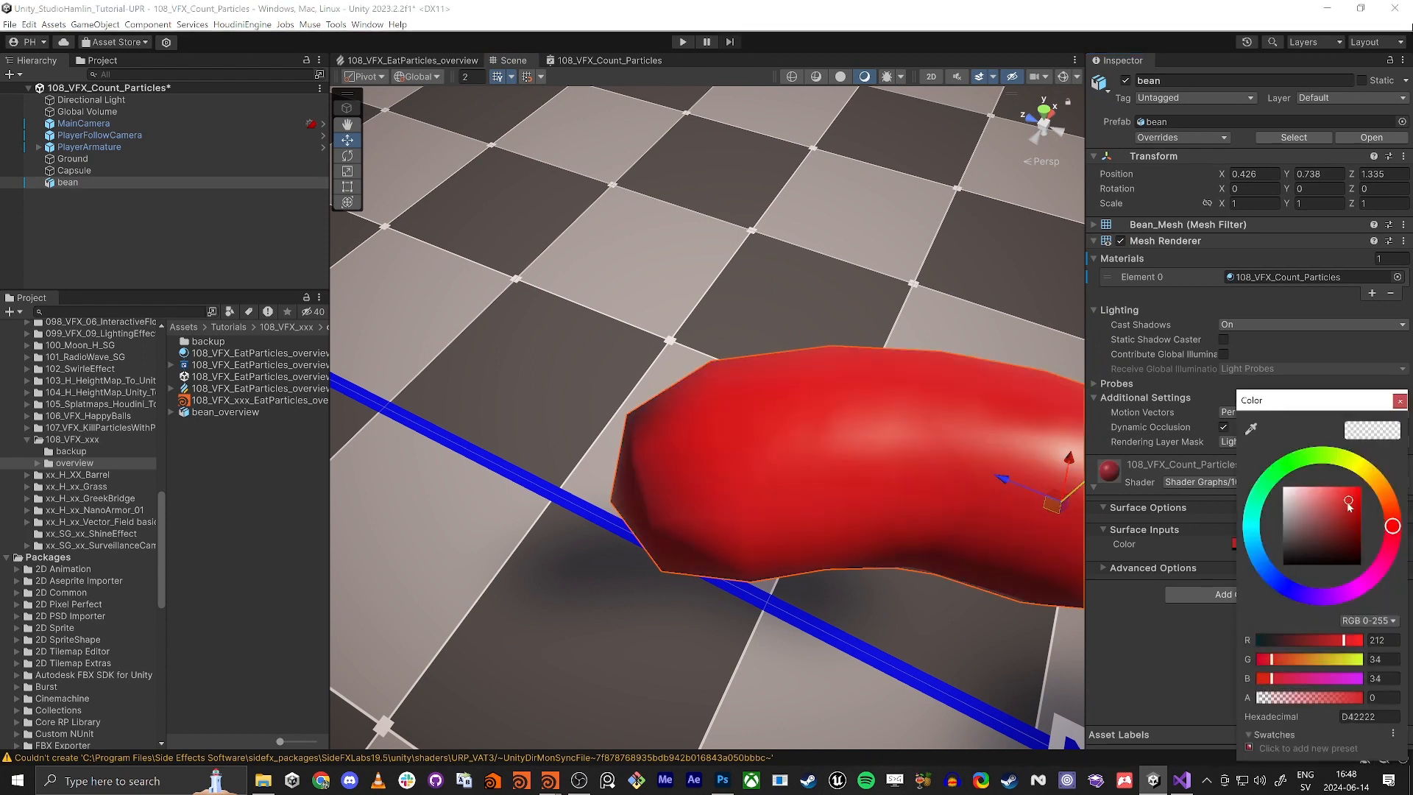
left_click_drag(1387, 476, 1385, 484)
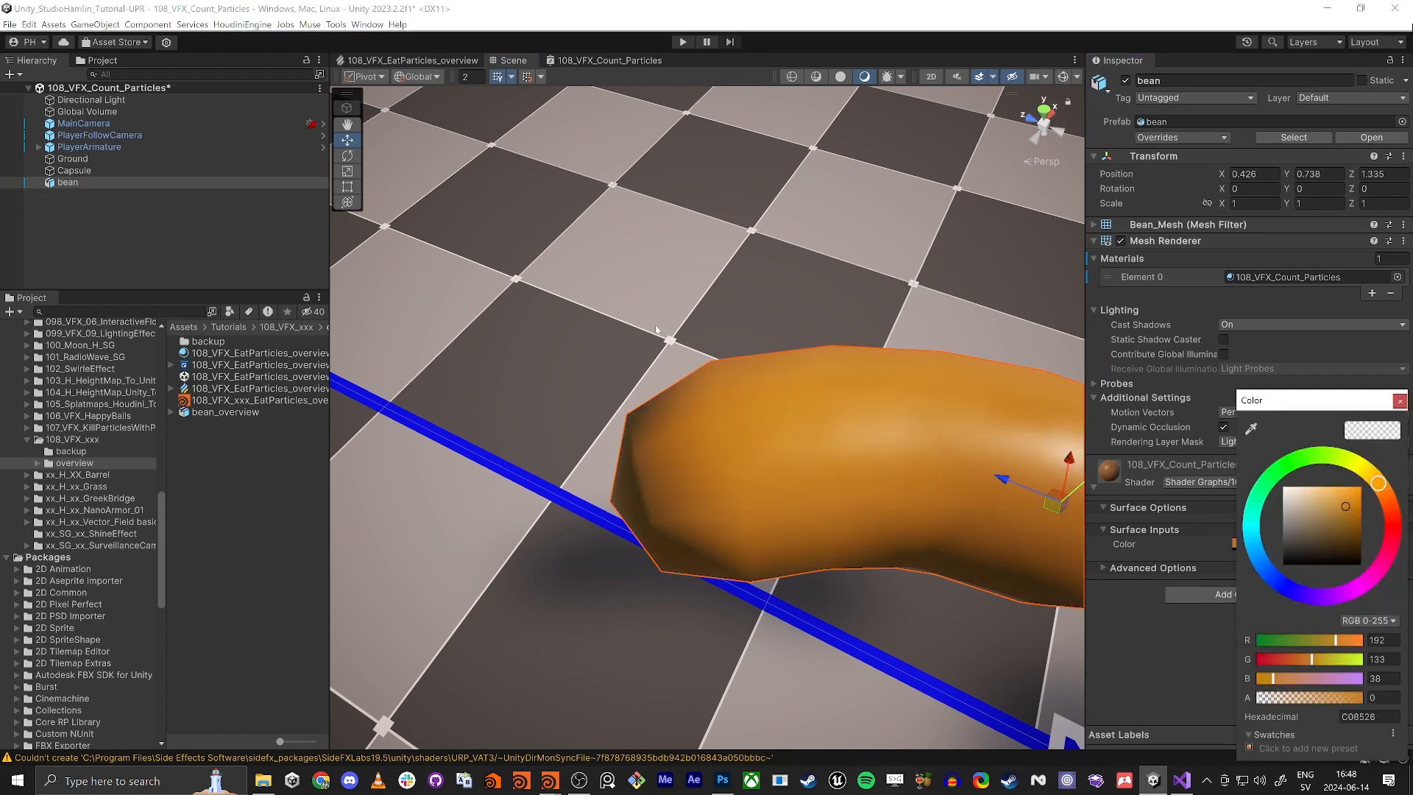
Lower the bean toward the ground to a Y position of about 0.203.
scroll(657, 329, "down", 8)
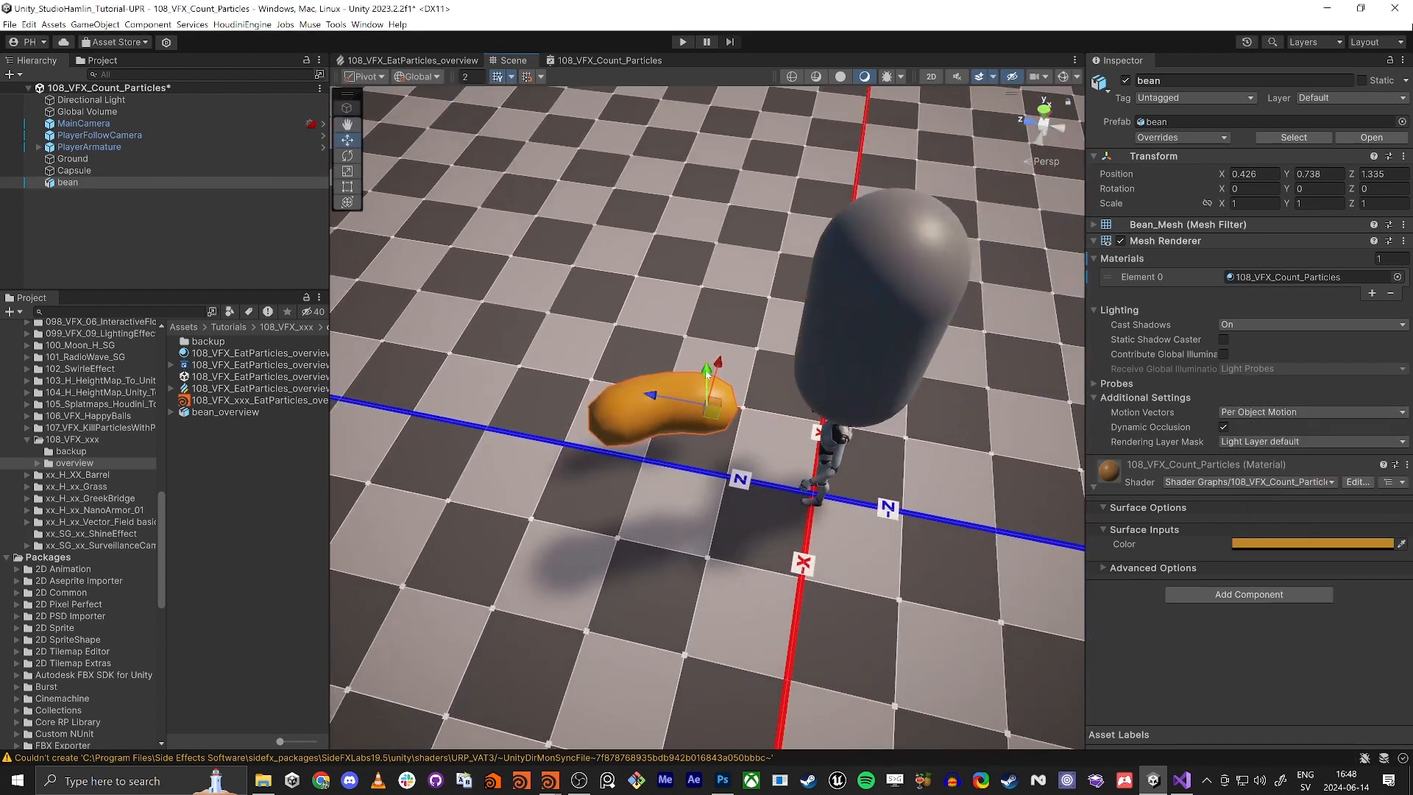
mouse_move(707, 374)
left_mouse_down()
mouse_move(705, 414)
mouse_move(703, 401)
left_mouse_up()
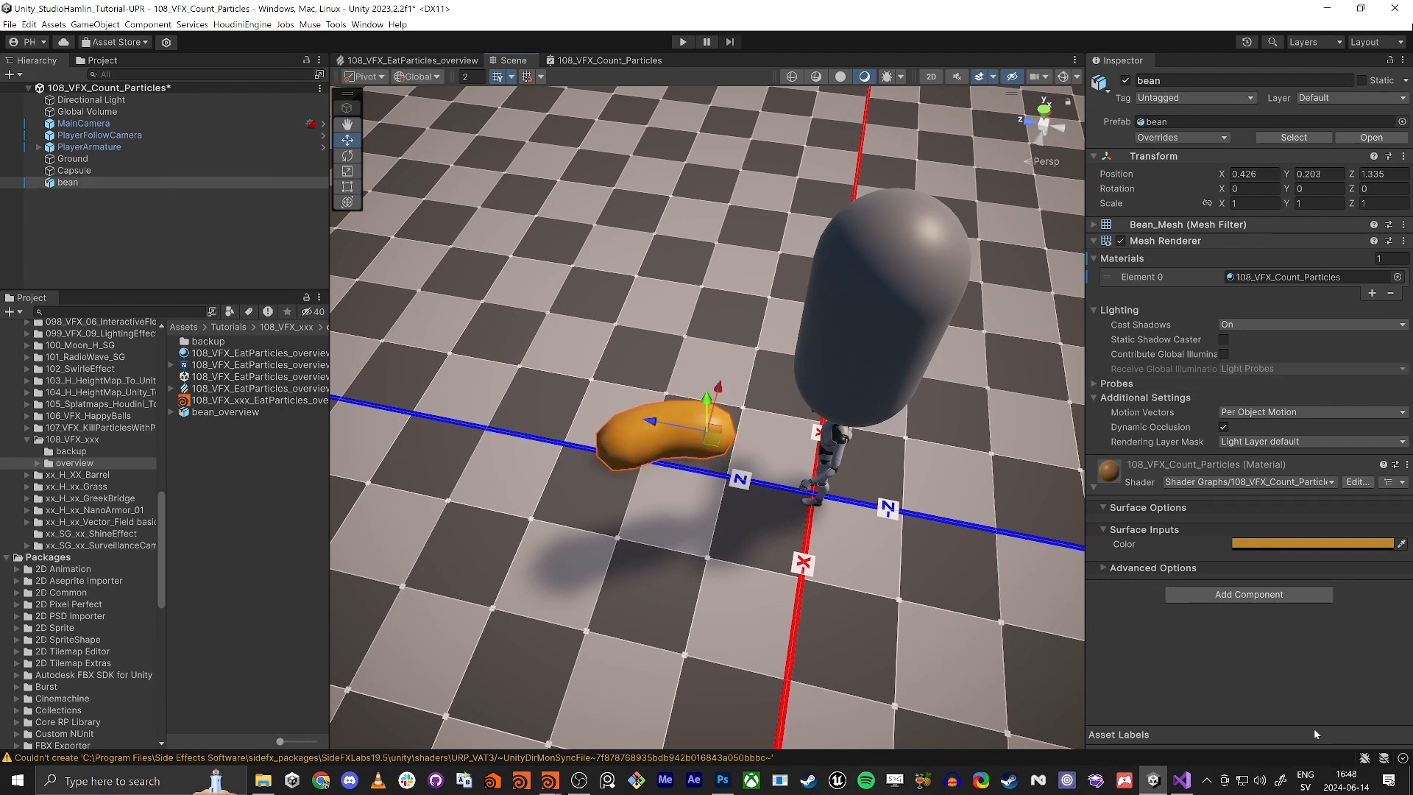
left_click(263, 485)
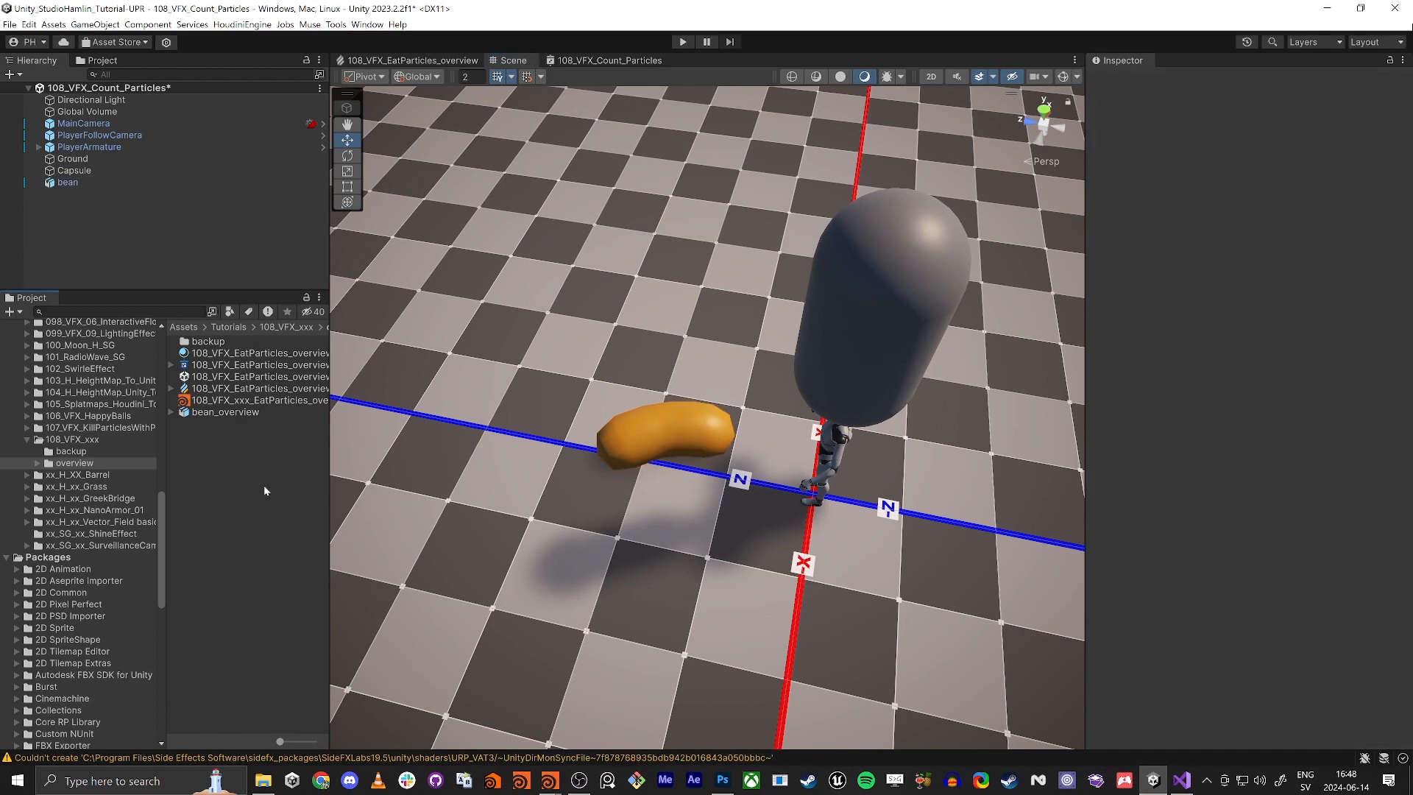
right_click(230, 479)
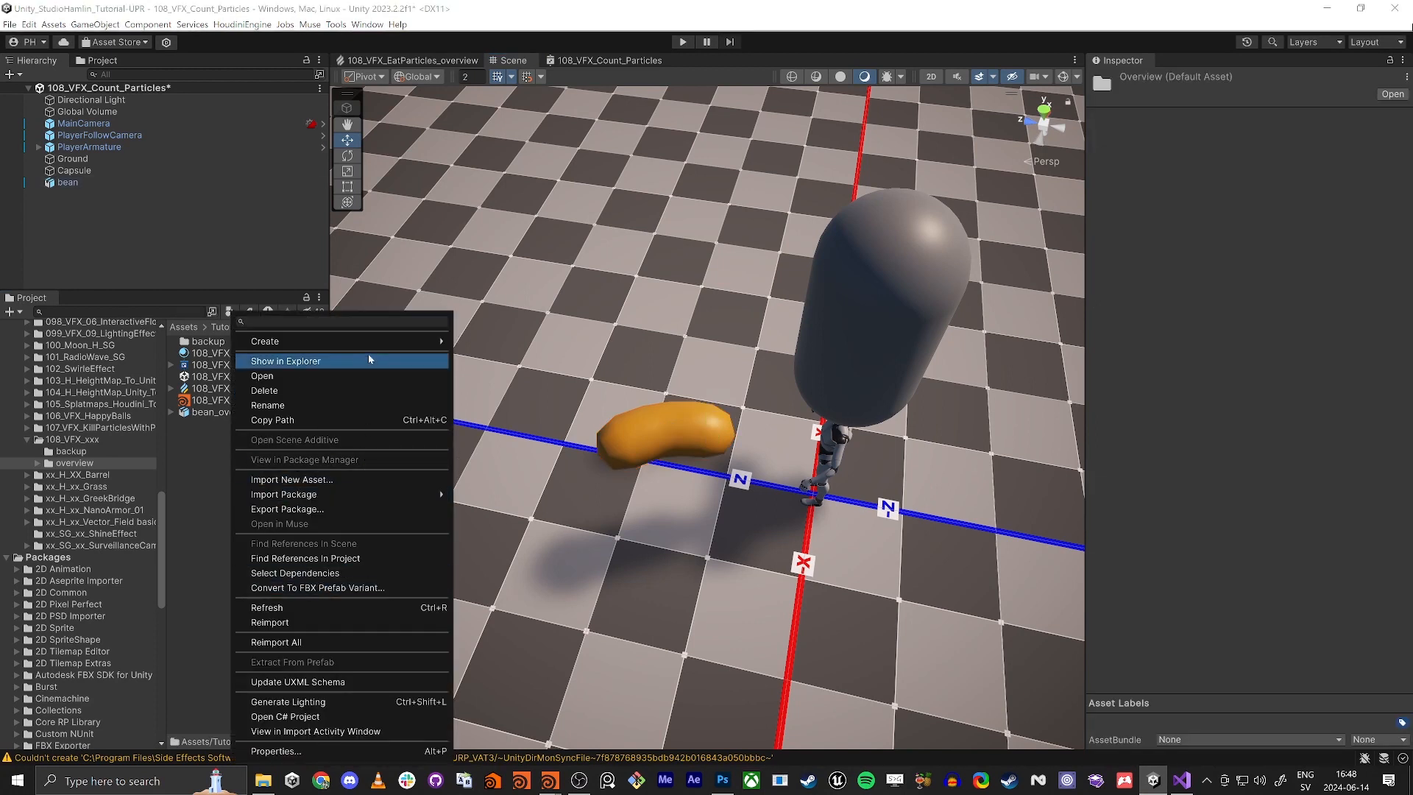
mouse_move(390, 347)
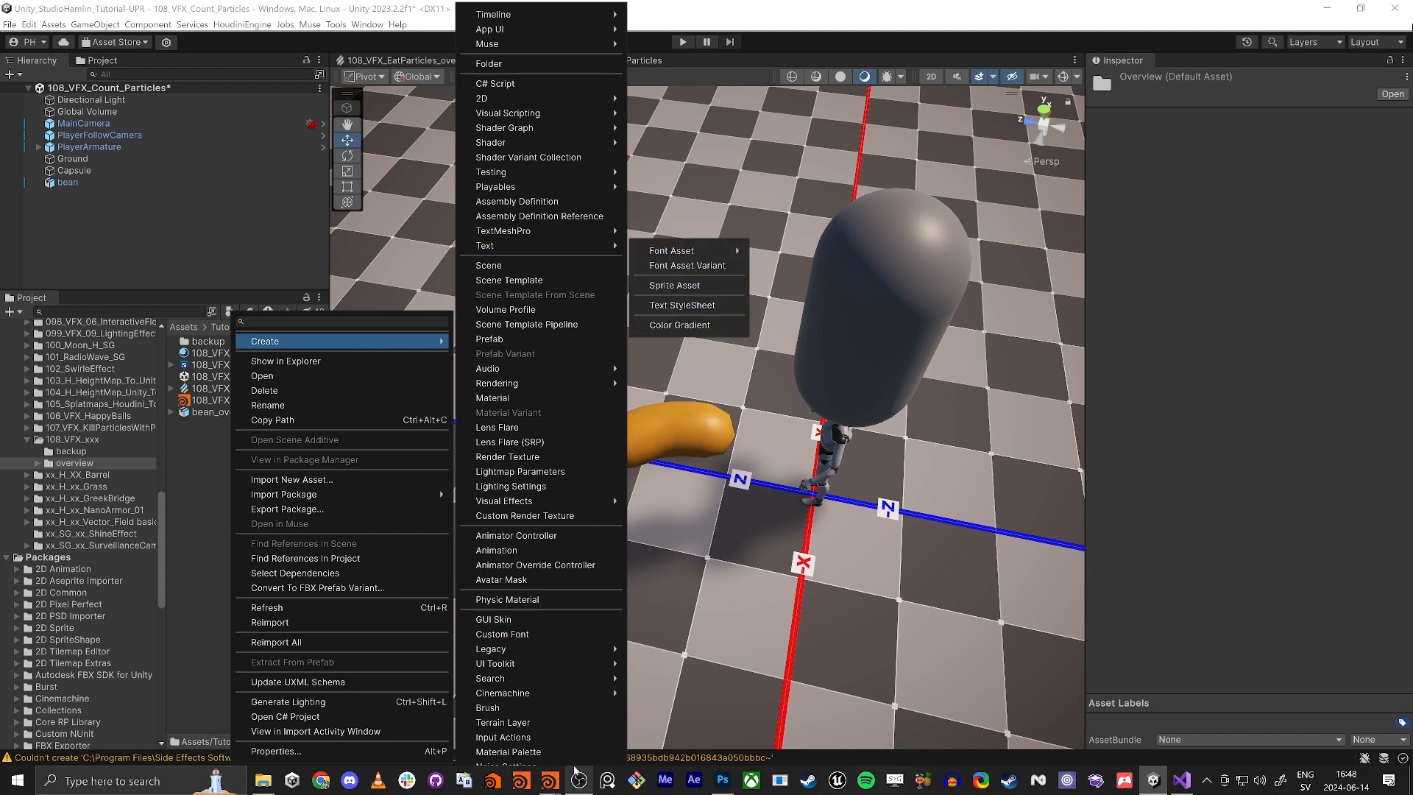
mouse_move(552, 507)
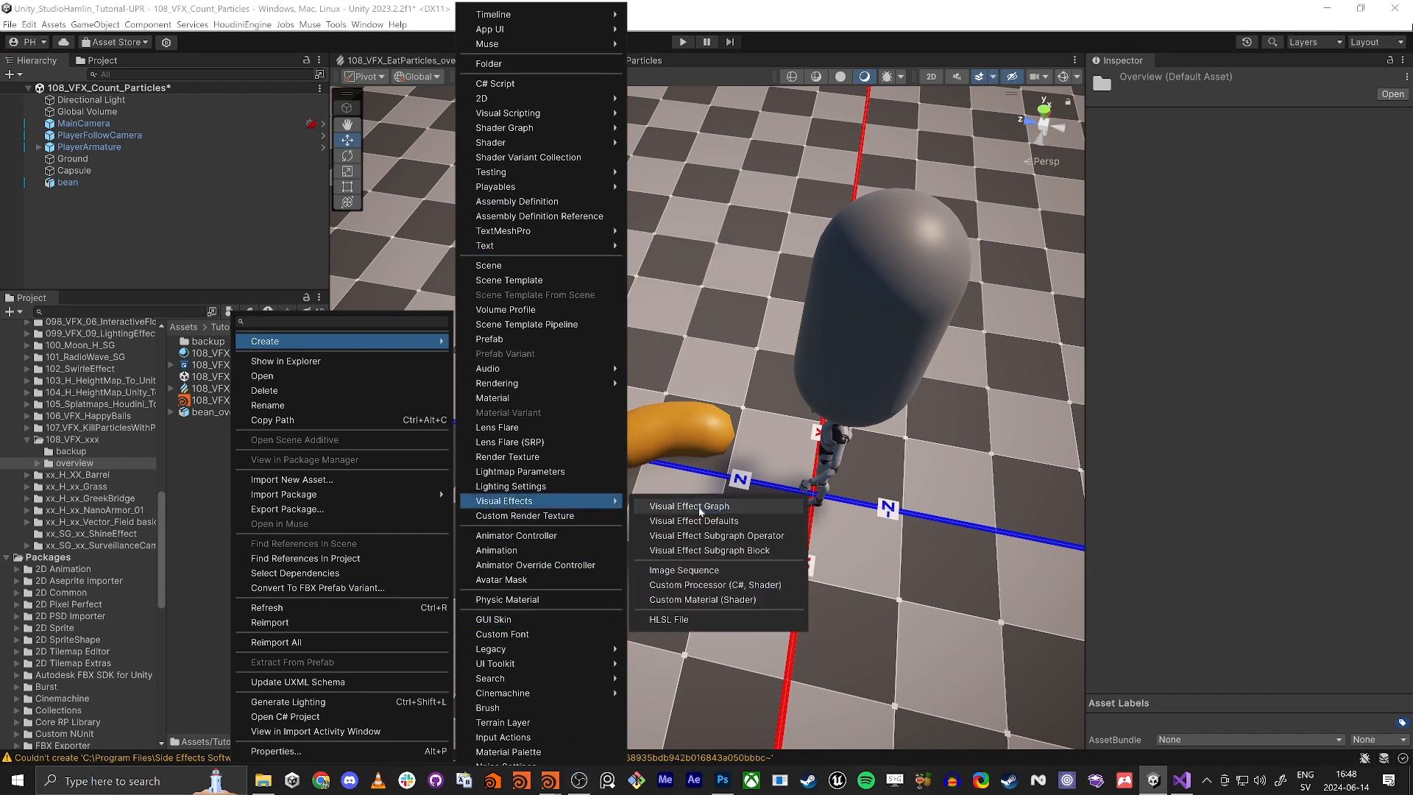
left_click(700, 507)
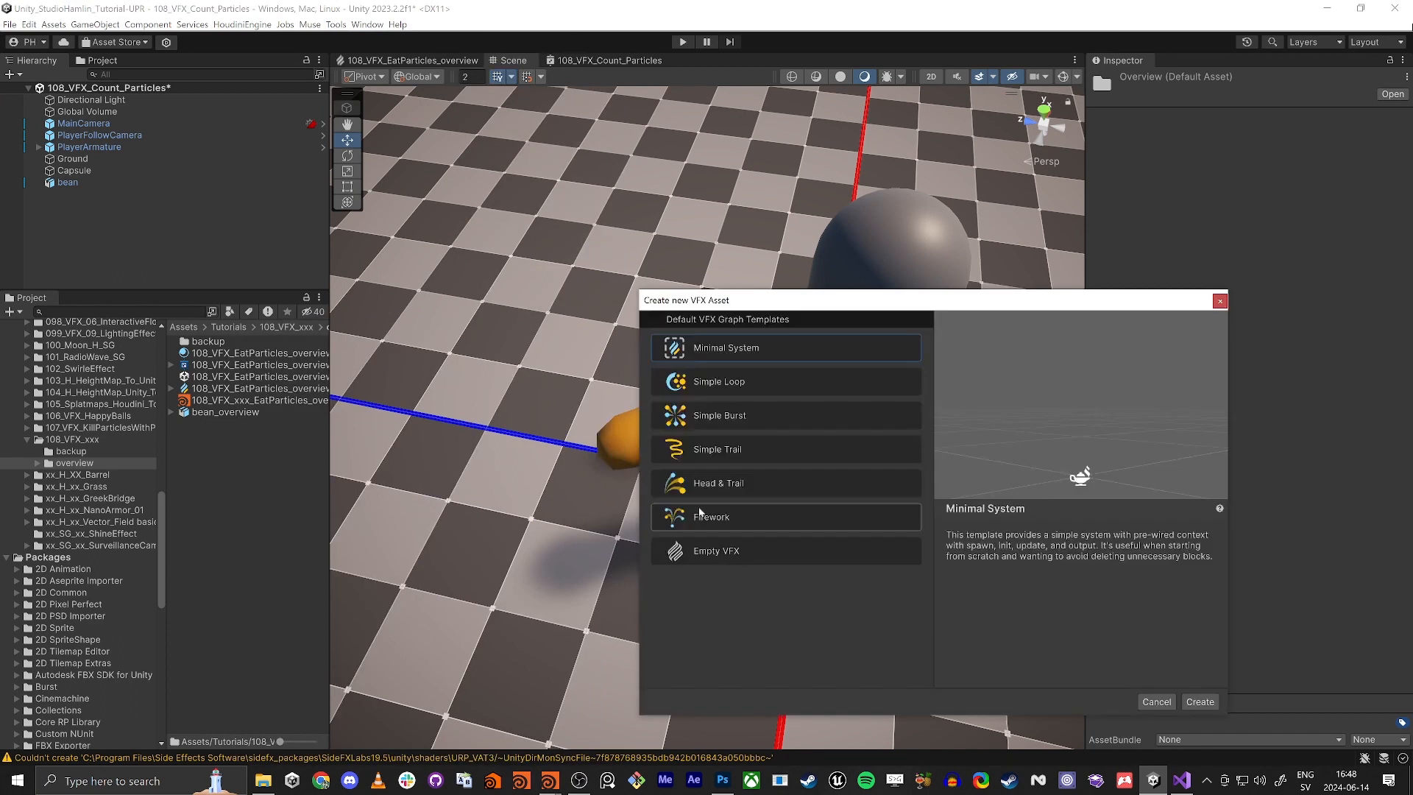
double_click(736, 350)
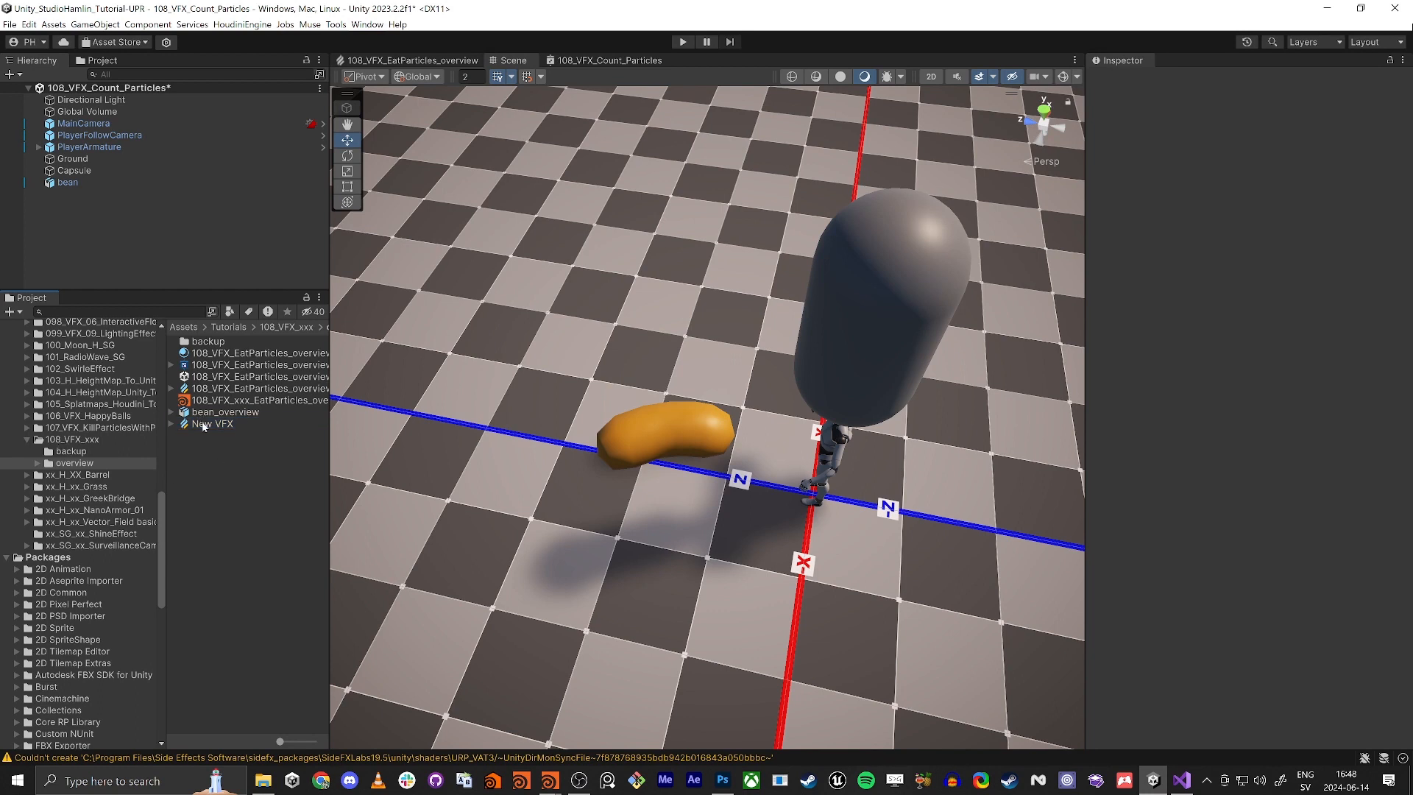
left_click(204, 424)
key("Delete")
key("Return")
Create a Visual Effect Graph from the Minimal System template in the 108_VFX_xxx folder, named 108_VFX_Count_Particles.
left_click(74, 439)
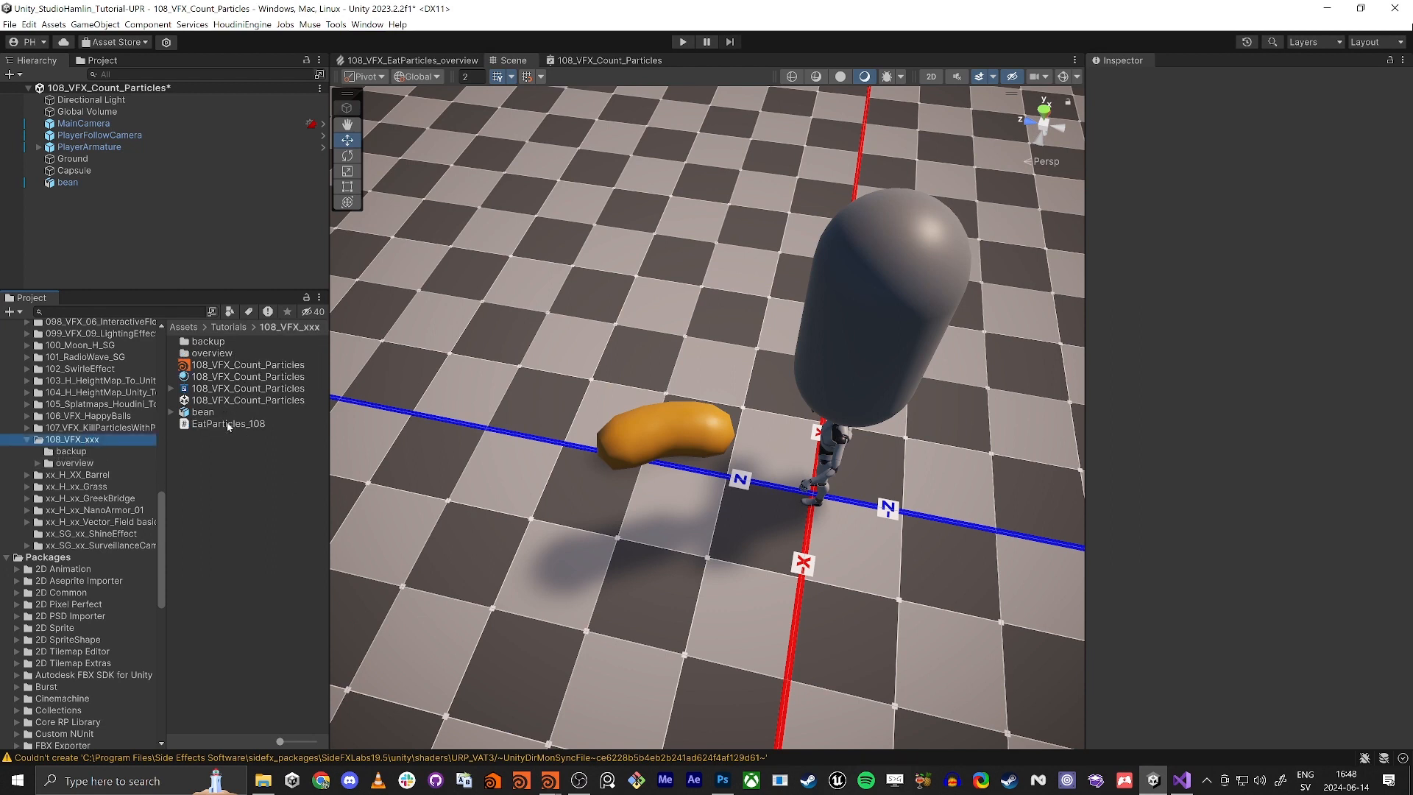
left_click_drag(187, 419, 702, 366)
key("Delete")
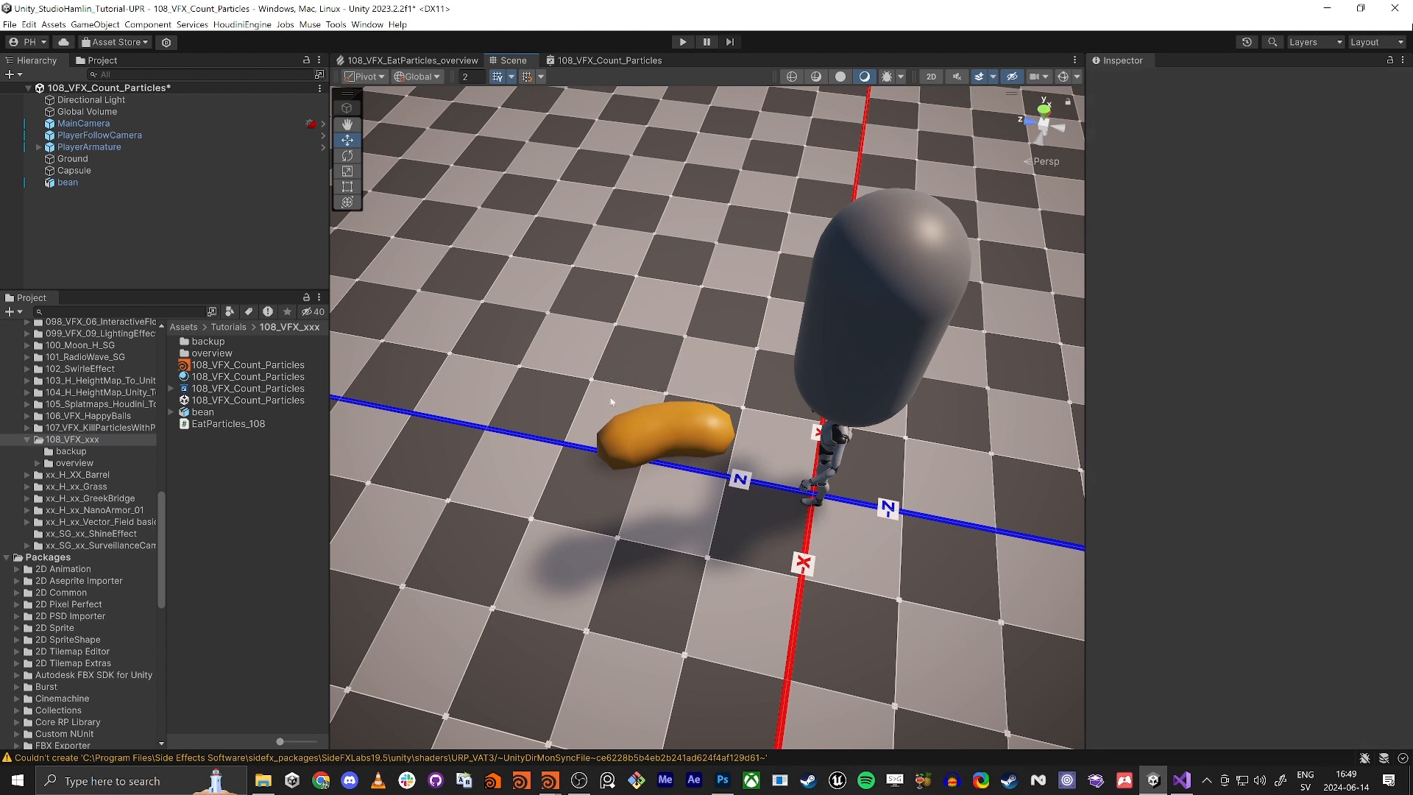
right_click(206, 451)
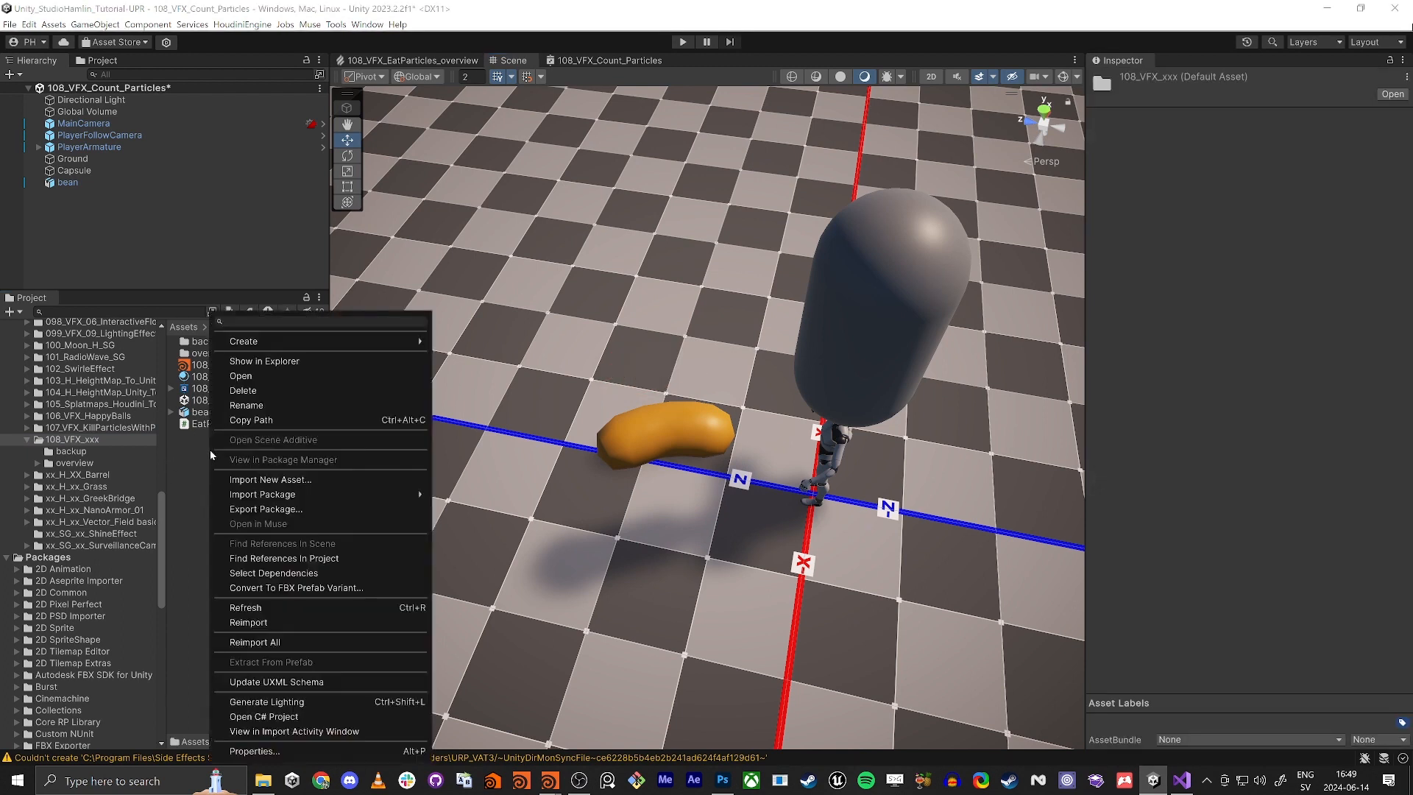
left_click(193, 489)
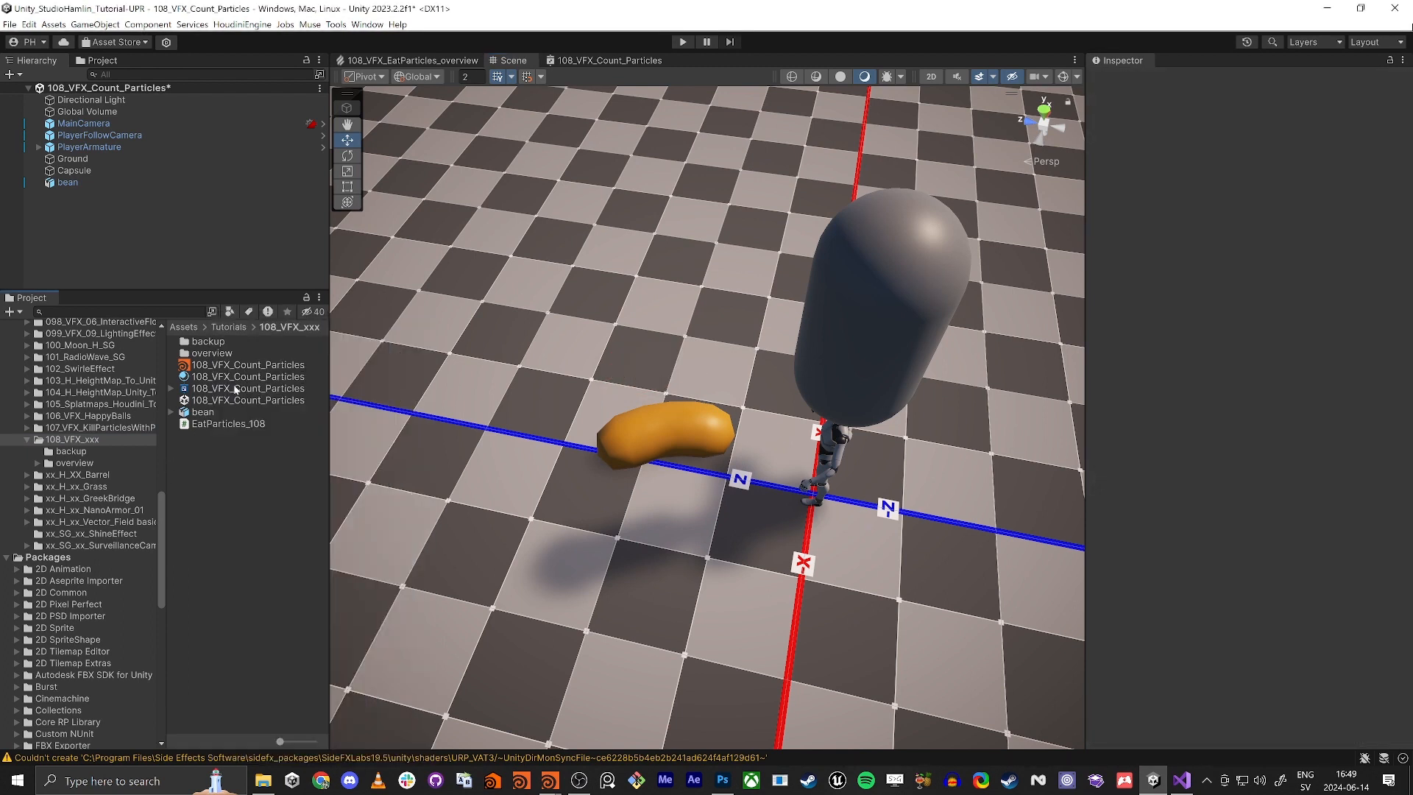
left_click(246, 388)
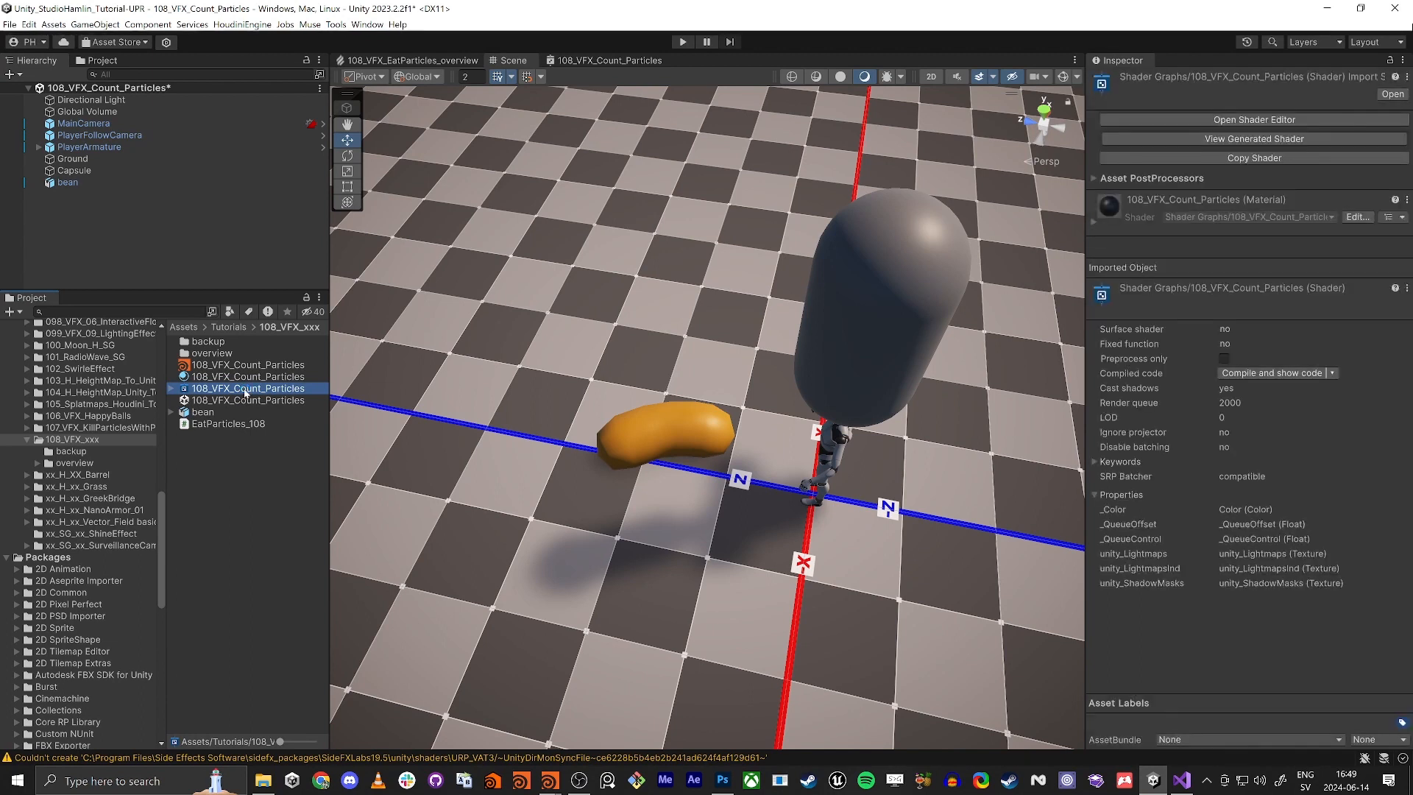
right_click(214, 456)
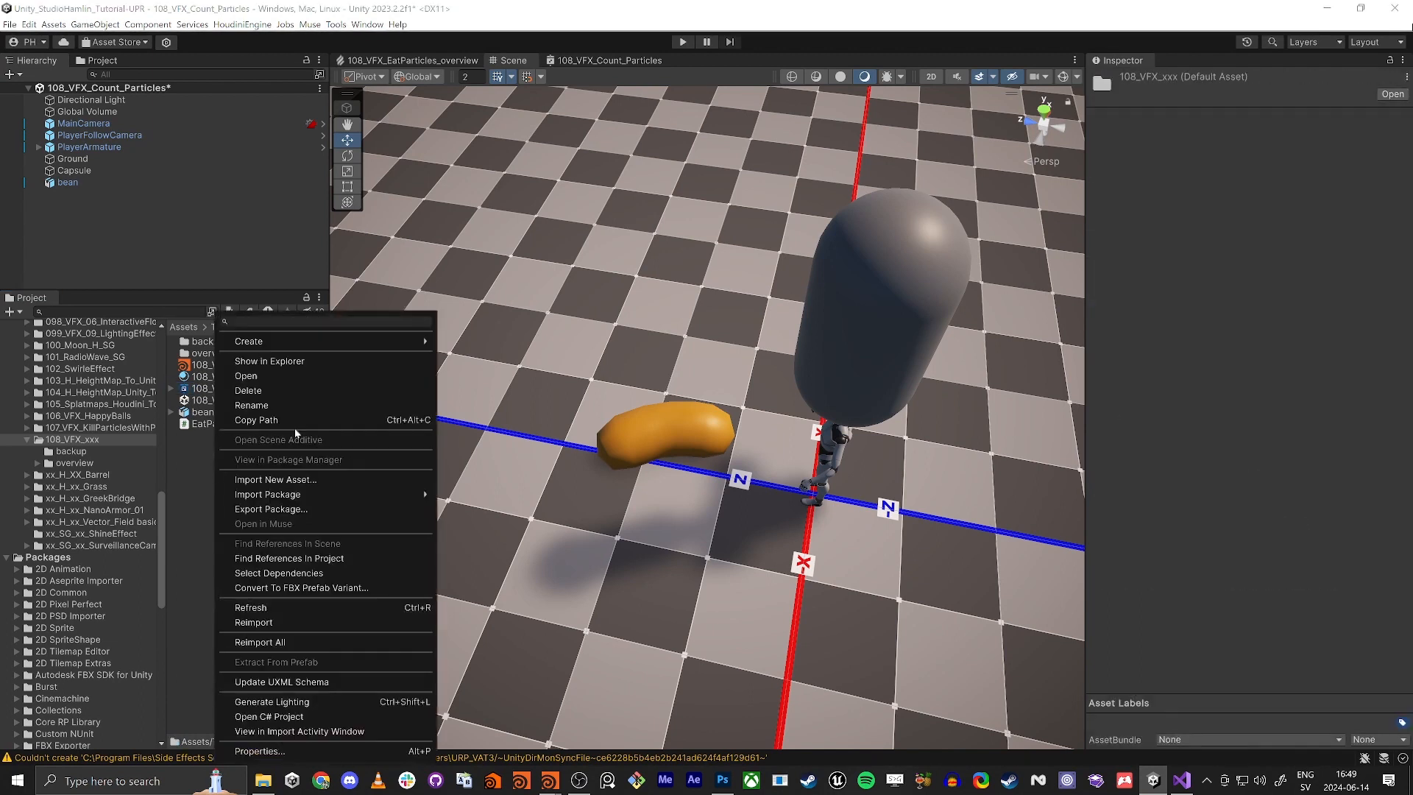
mouse_move(390, 342)
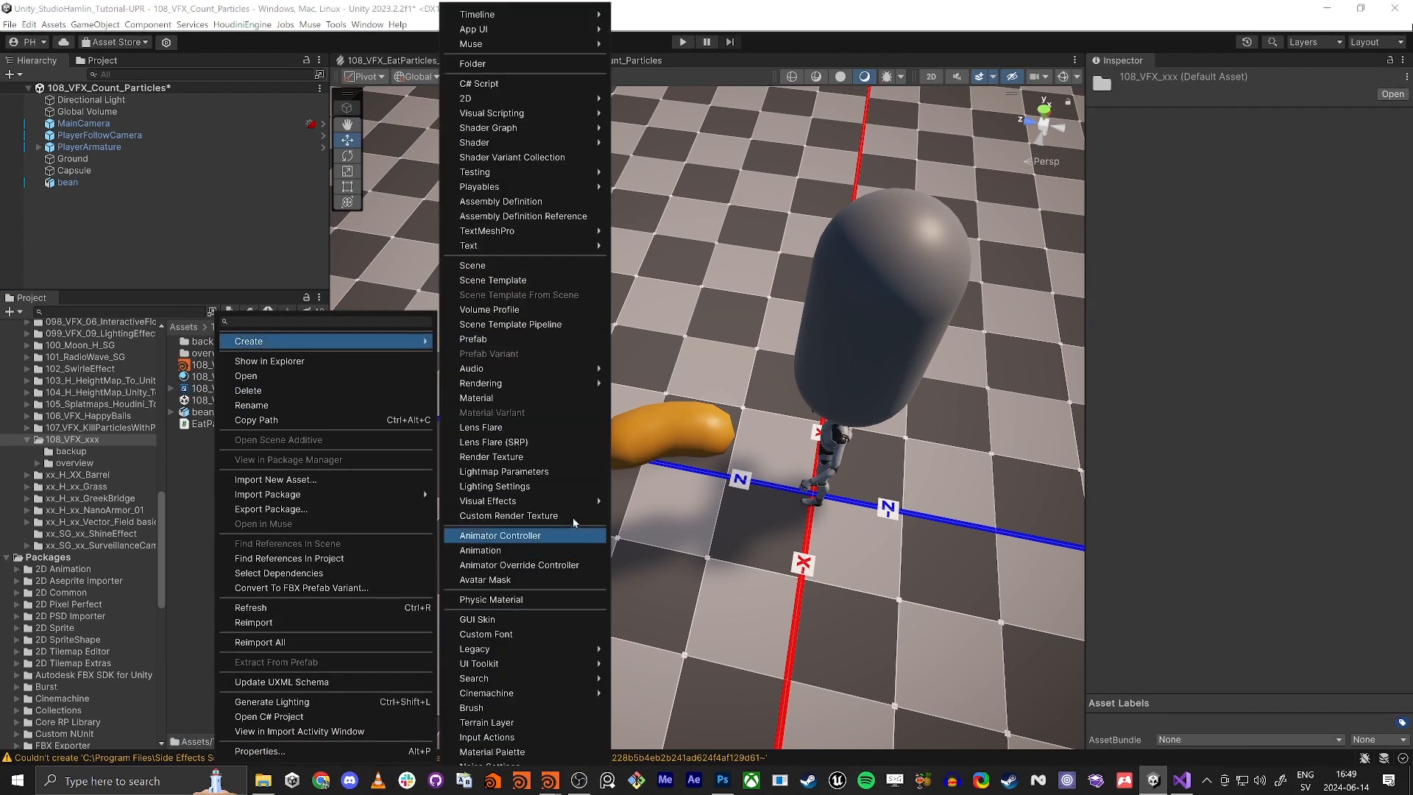
mouse_move(564, 506)
left_click(669, 508)
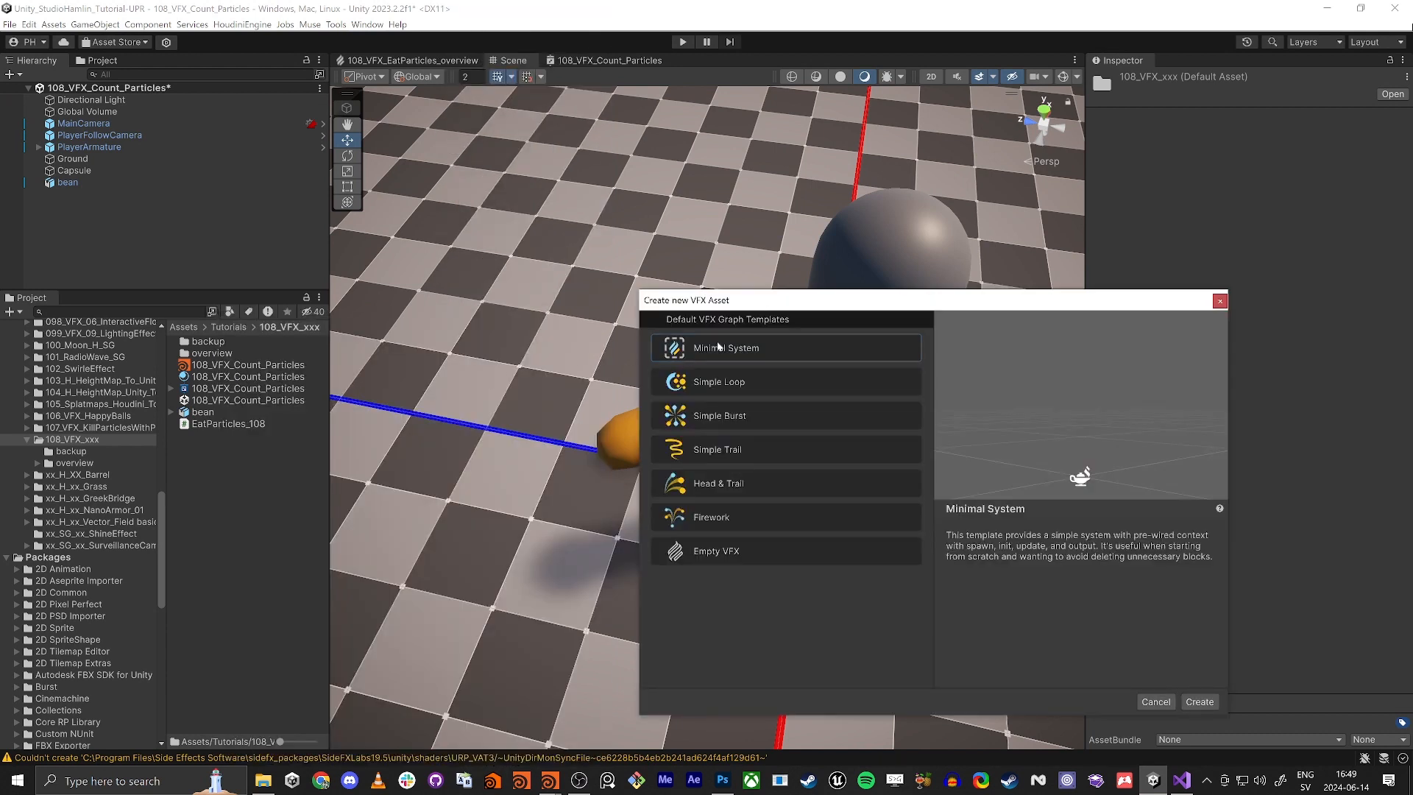
double_click(719, 347)
type("108_VFX_Count_Particles")
key("Return")
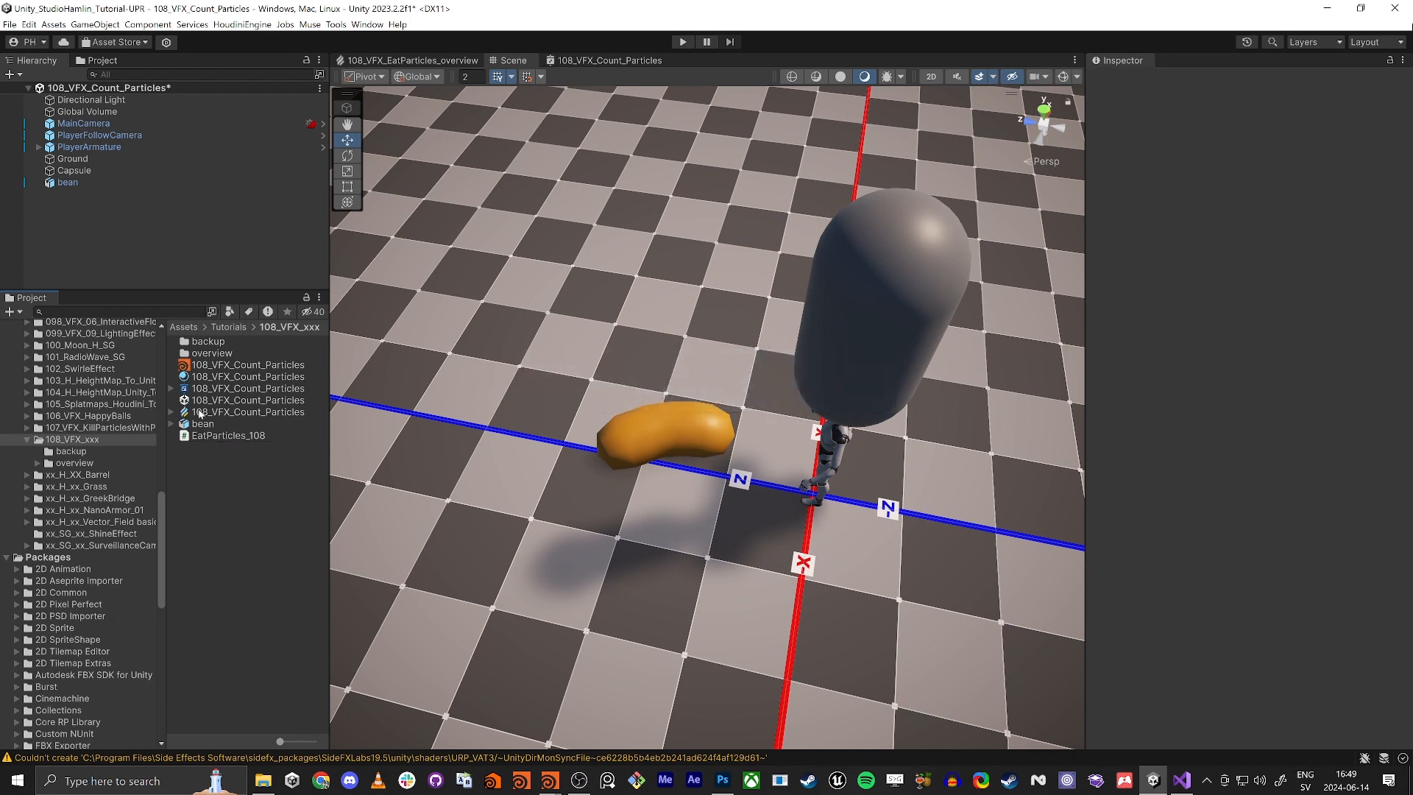
Open the 108_VFX_Count_Particles visual effect graph for editing.
left_click(200, 414)
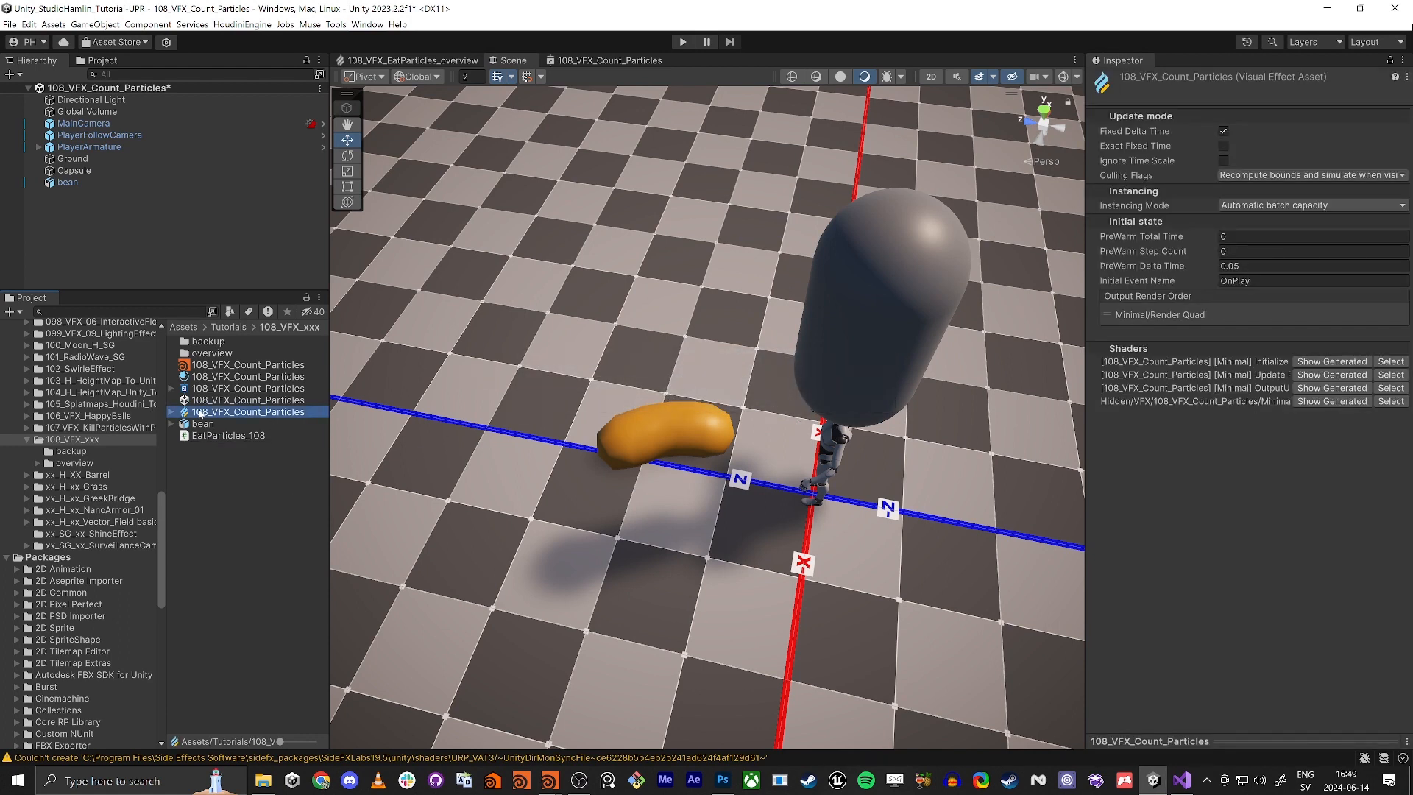
double_click(200, 413)
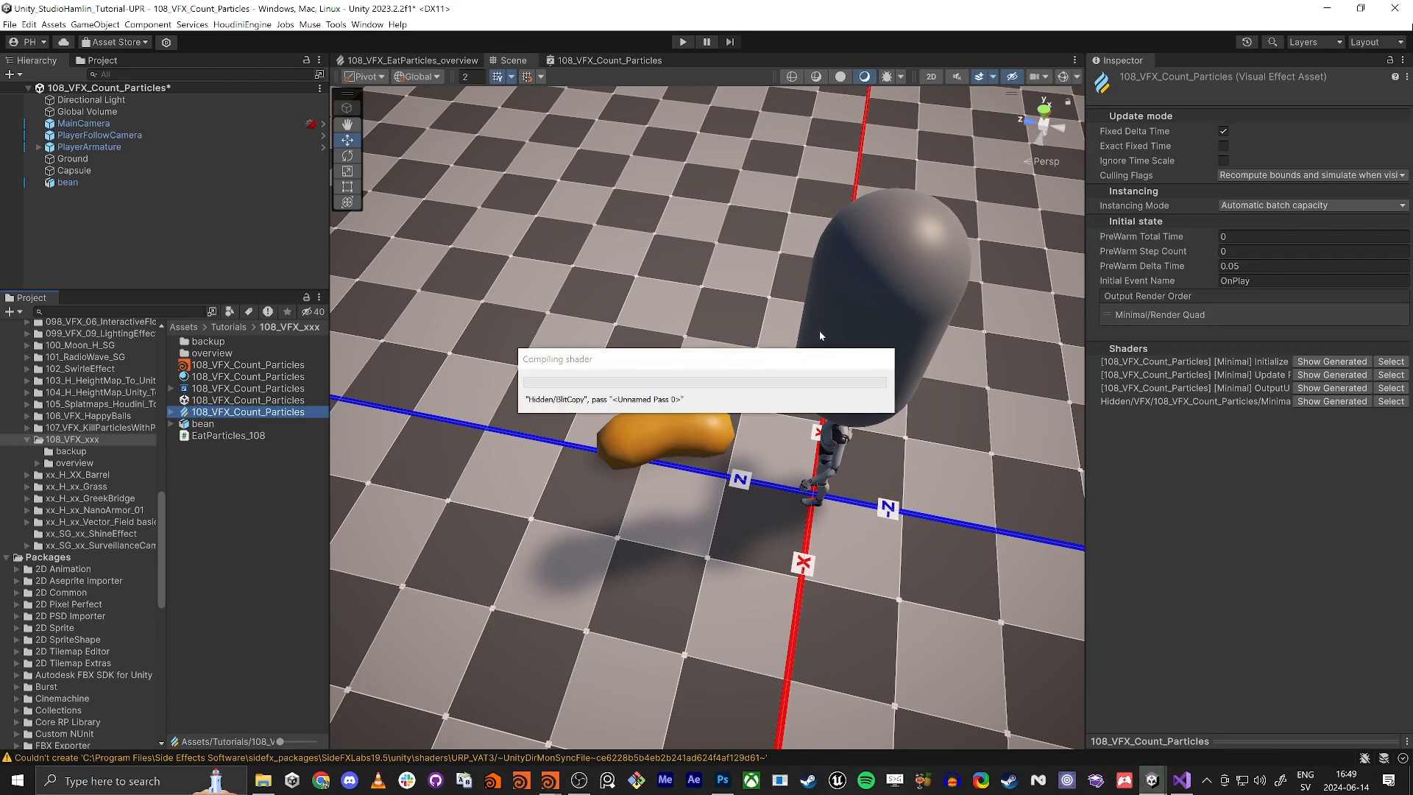
scroll(1059, 332, "down", 4)
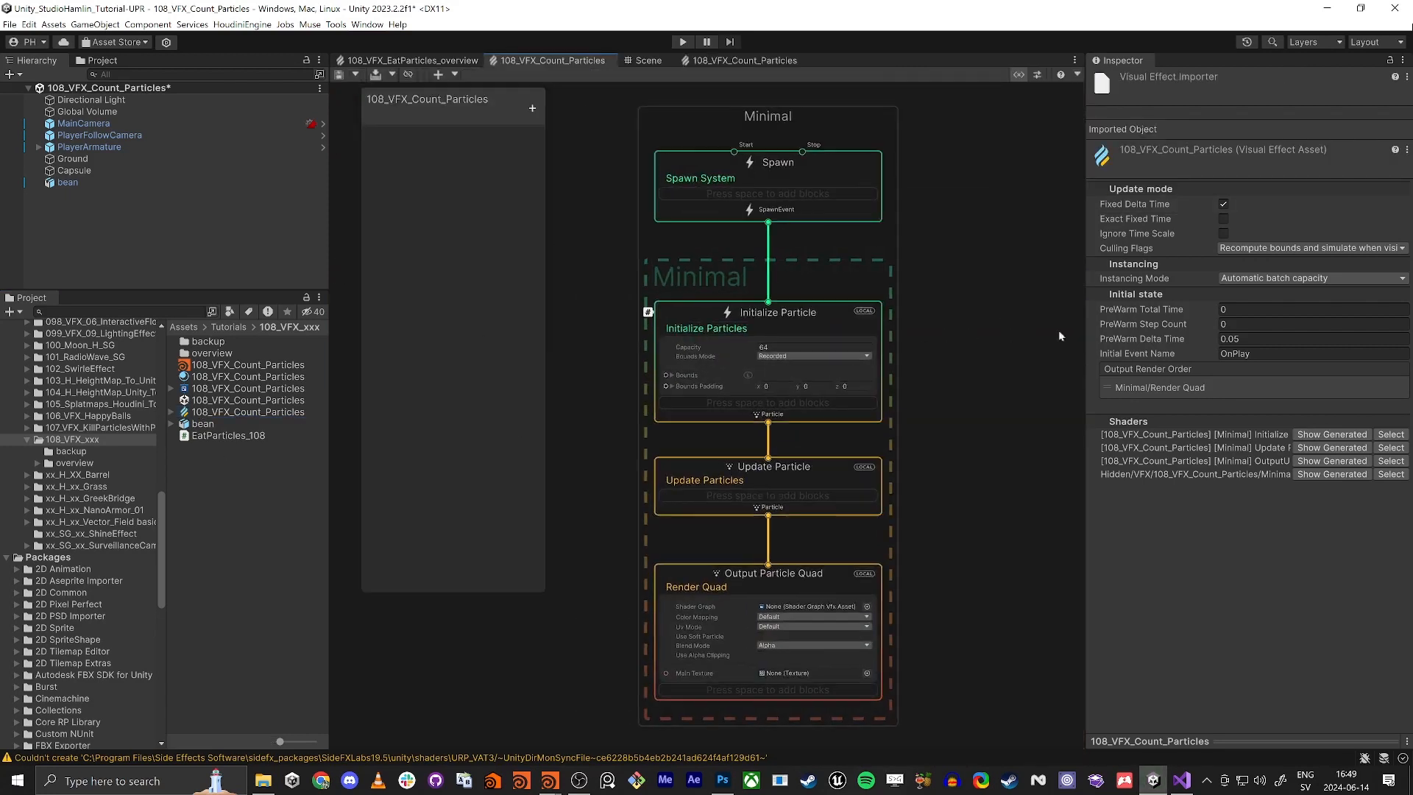
scroll(792, 340, "down", 1)
middle_click_drag(758, 343, 707, 217)
scroll(693, 345, "up", 6)
scroll(706, 217, "down", 4)
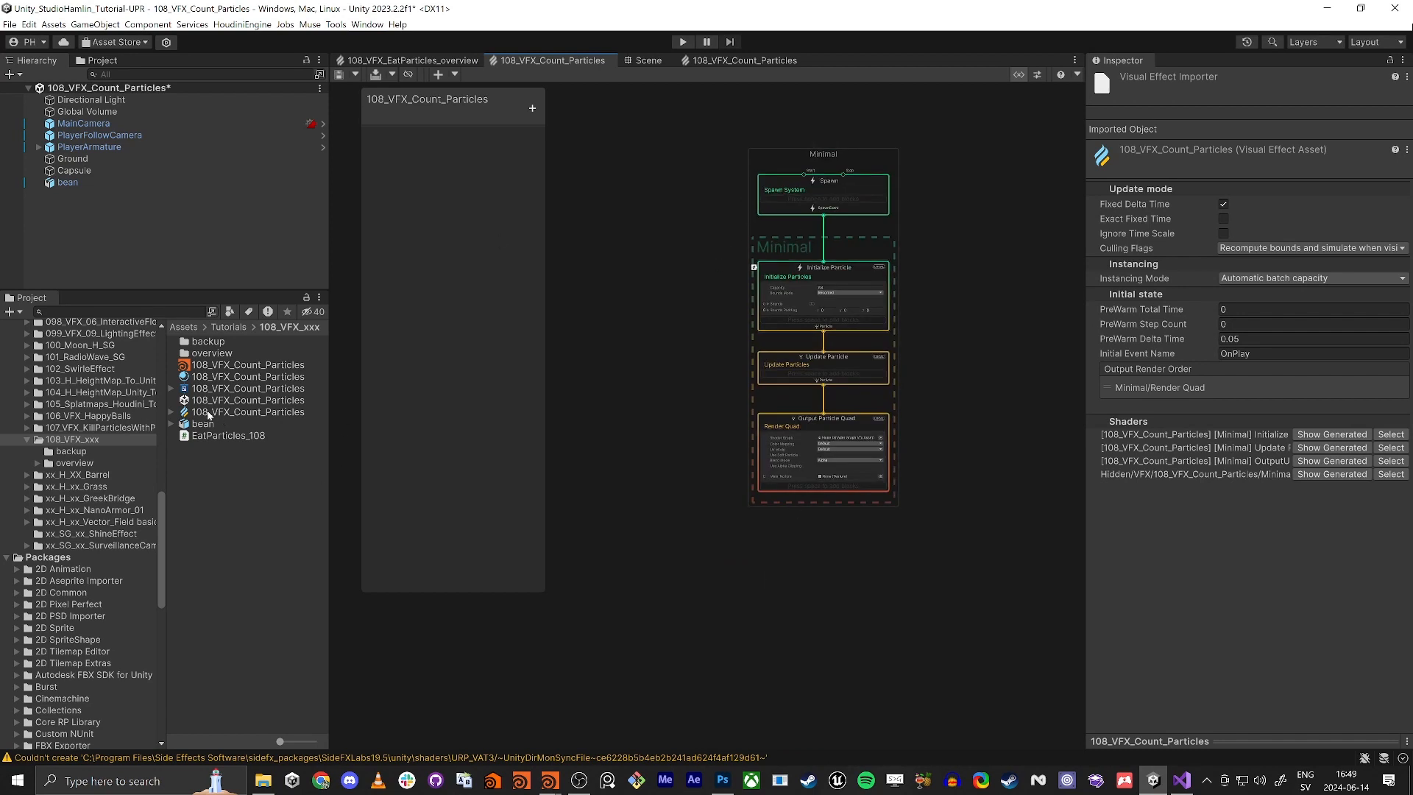
Add the 108_VFX_Count_Particles visual effect to the scene as an object and return to the scene view.
left_click_drag(209, 415, 156, 219)
left_click(622, 60)
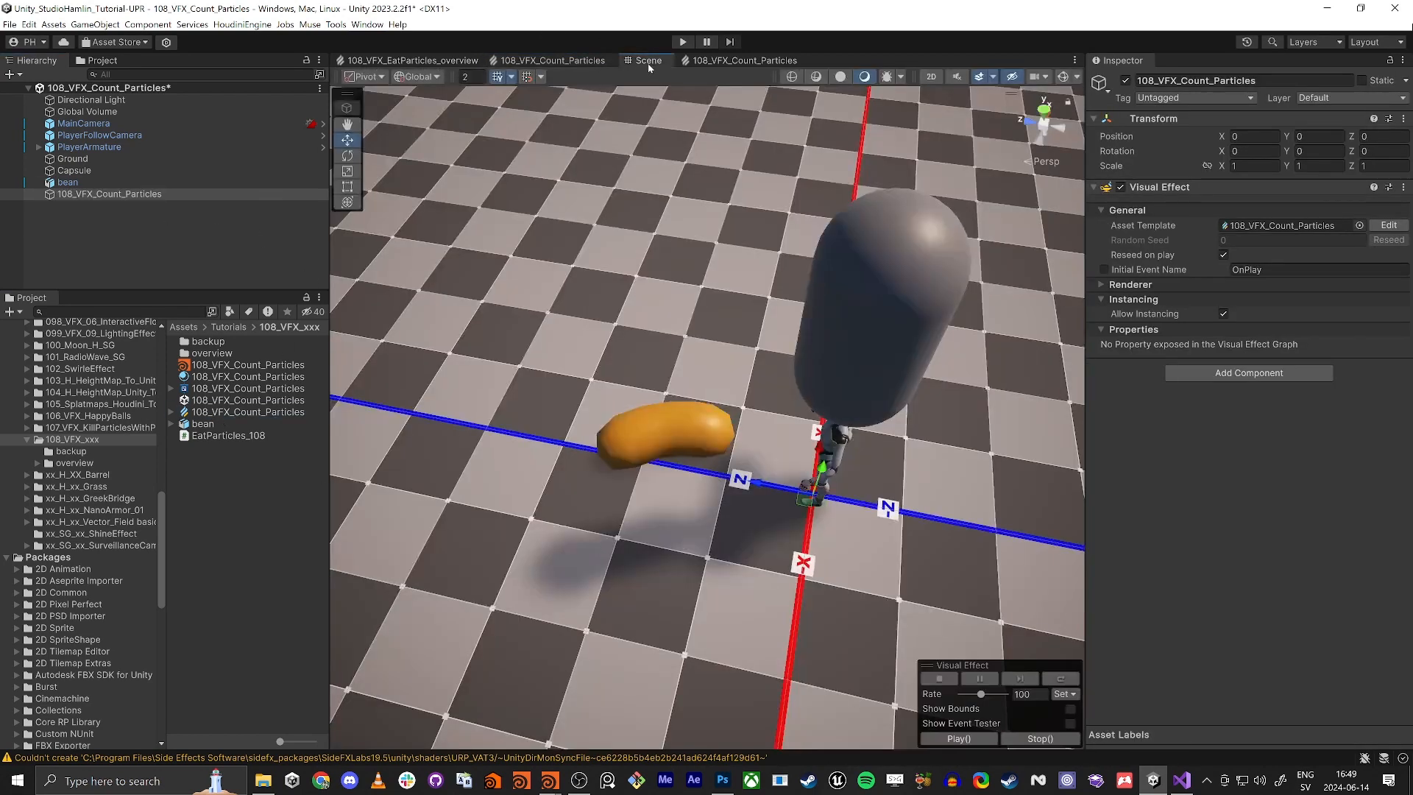
right_click_drag(810, 481, 684, 184)
Delete the capsule above the character and the bean from the scene.
left_click(680, 174)
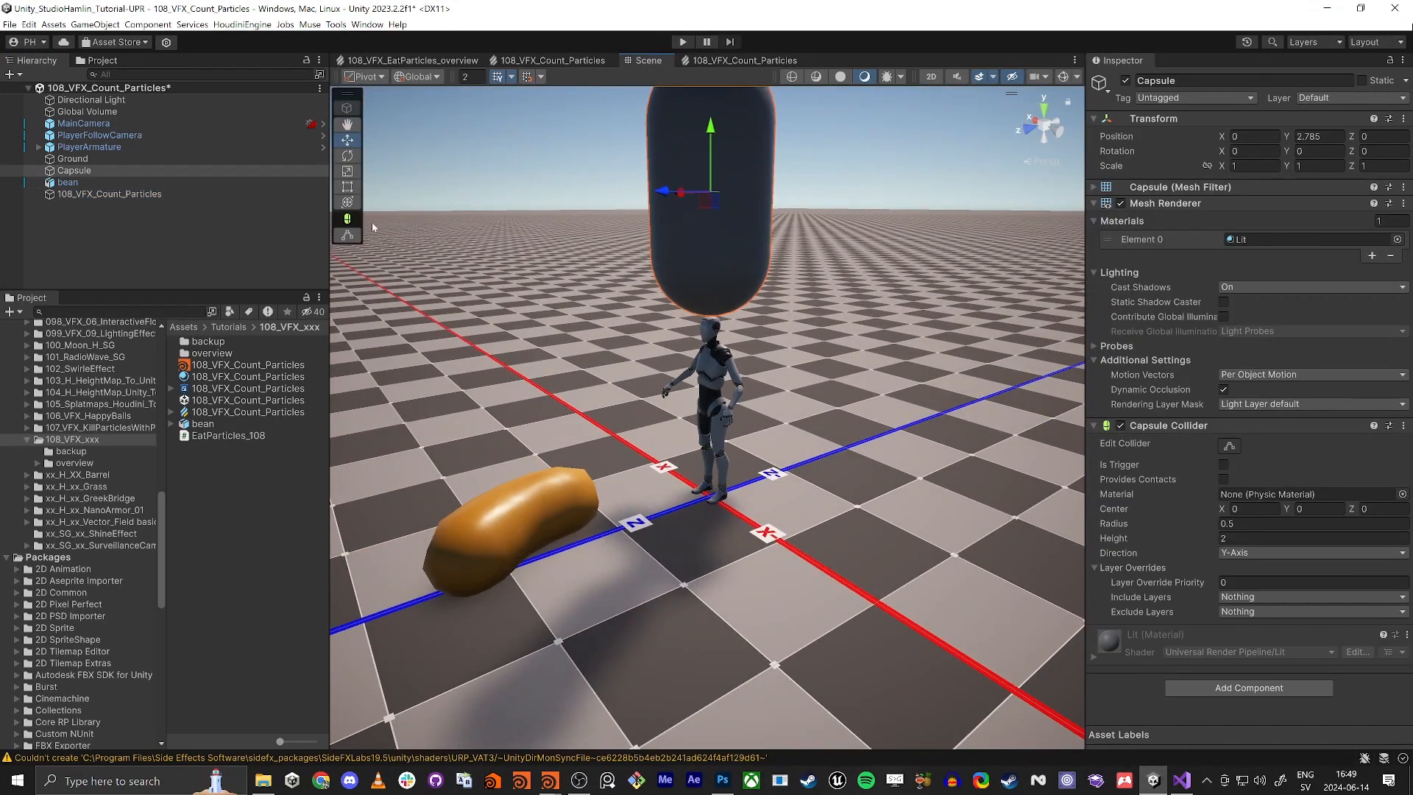
key("Delete")
left_click(534, 513)
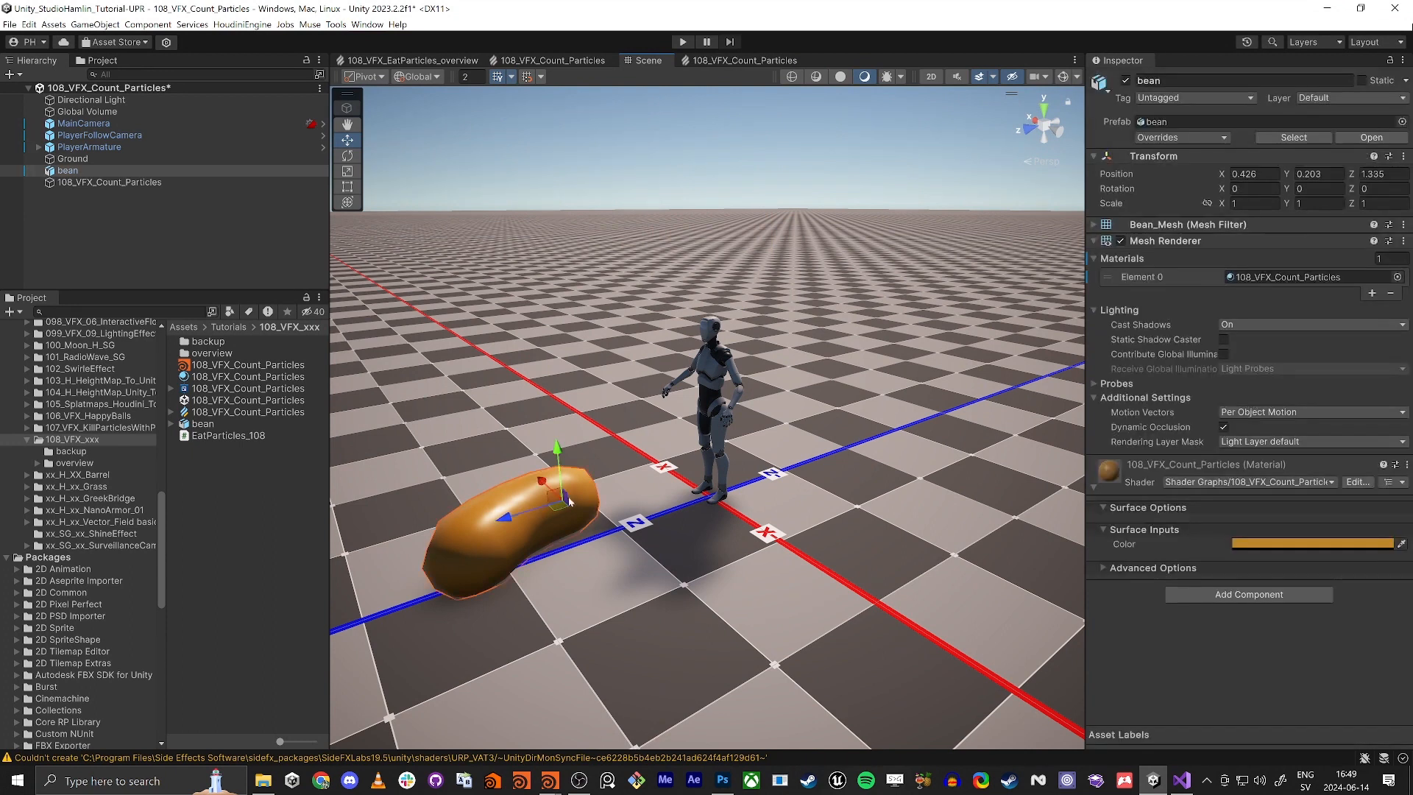
left_click_drag(559, 510, 548, 446)
key("Delete")
Create an empty game object named Controller and attach the EatParticles_108 script to it.
right_click(84, 214)
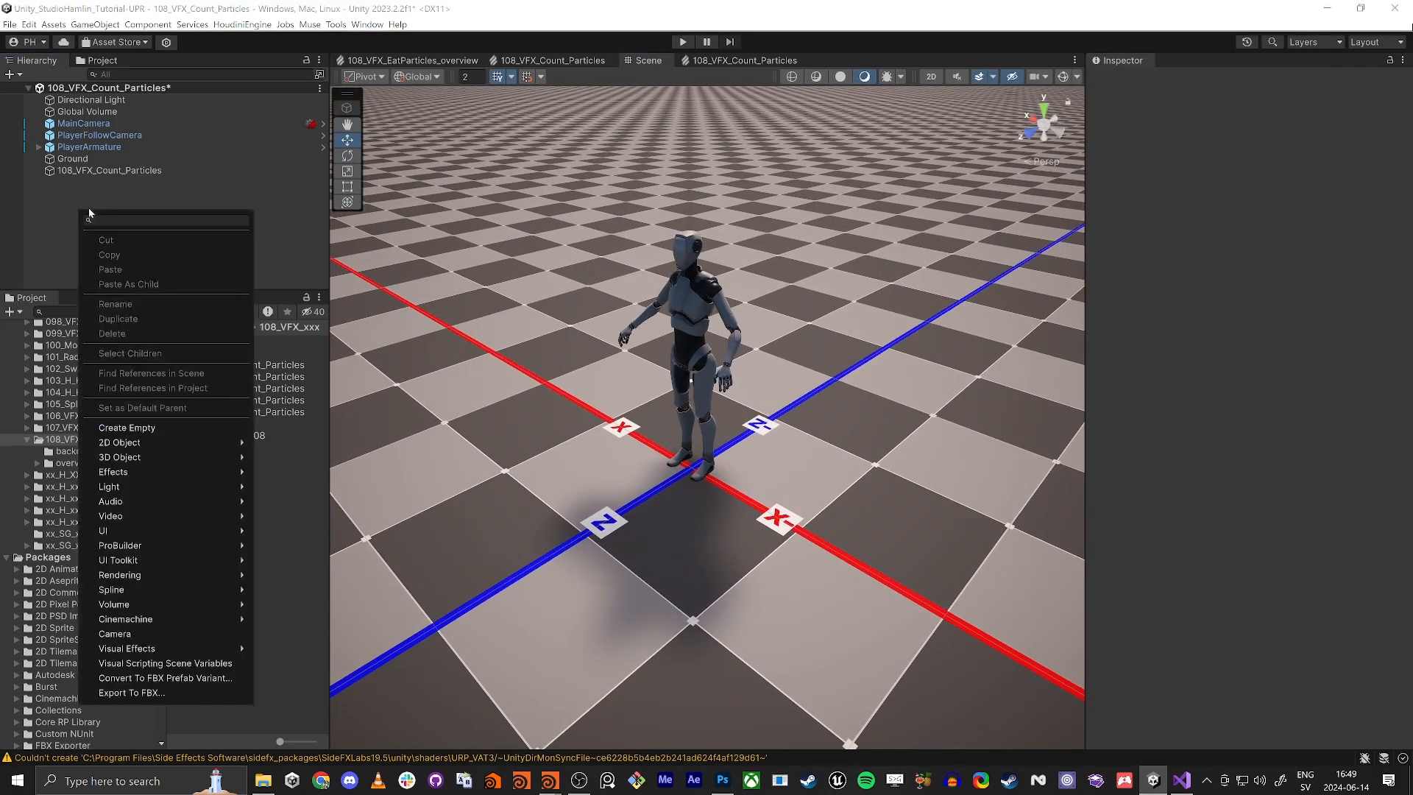
left_click(127, 428)
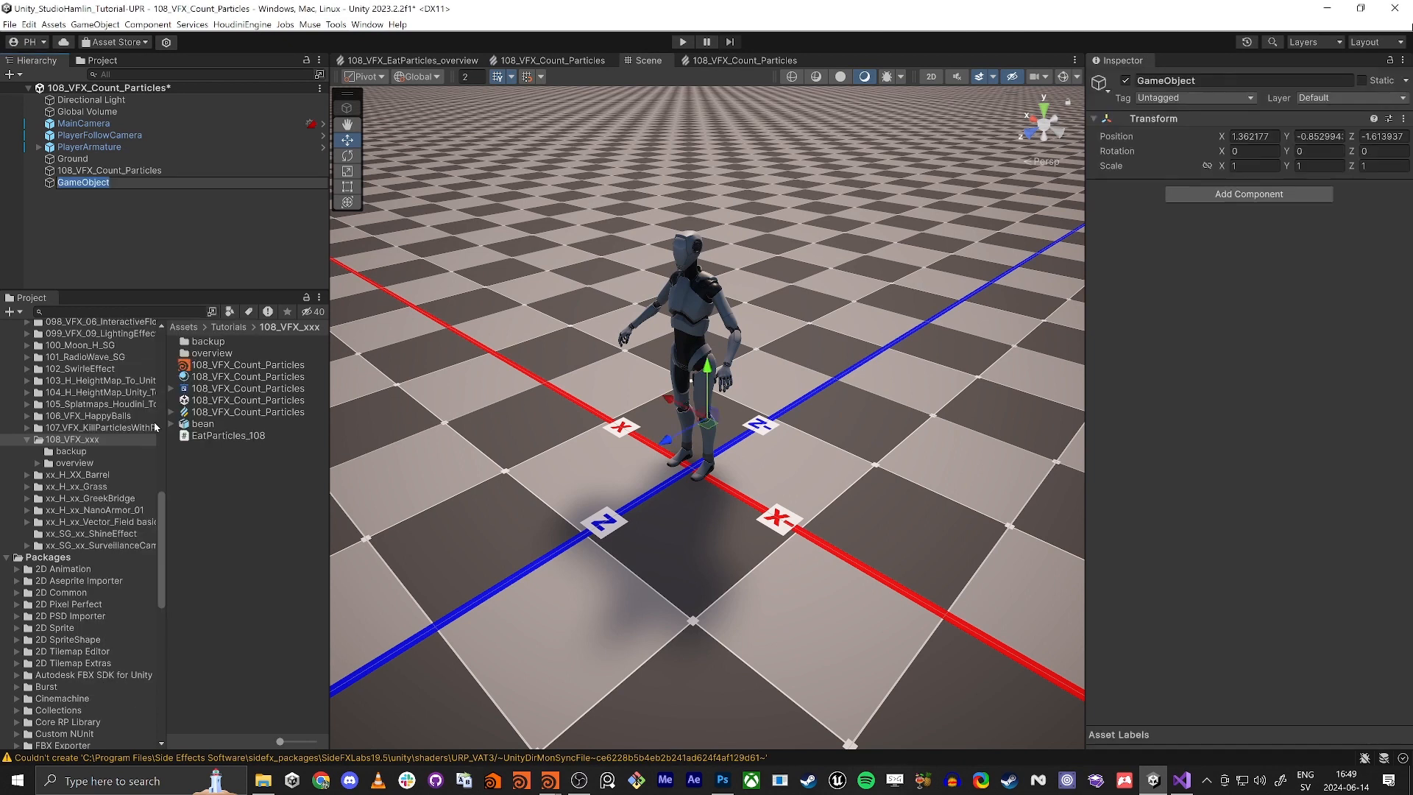
type("Controller")
key("Return")
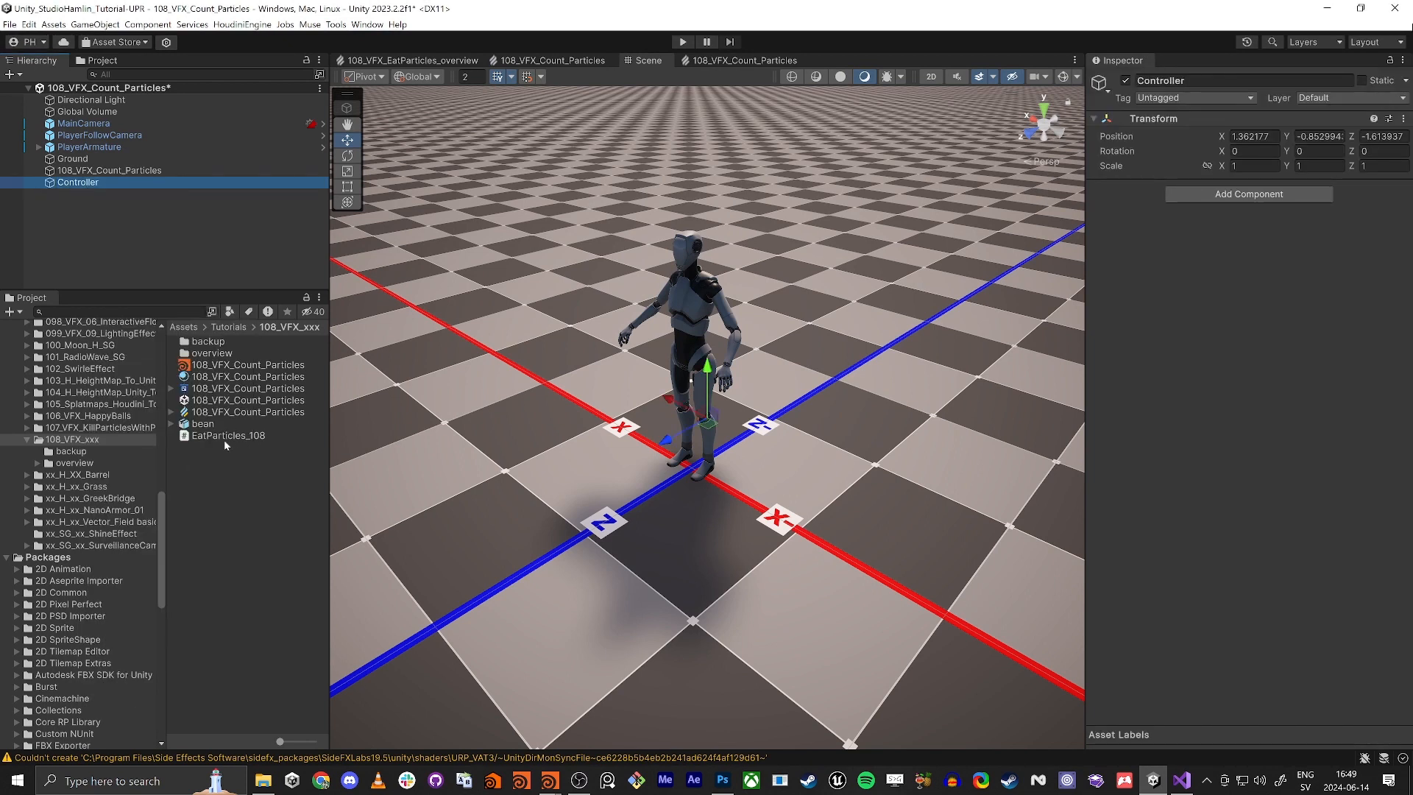
left_click_drag(222, 437, 1300, 341)
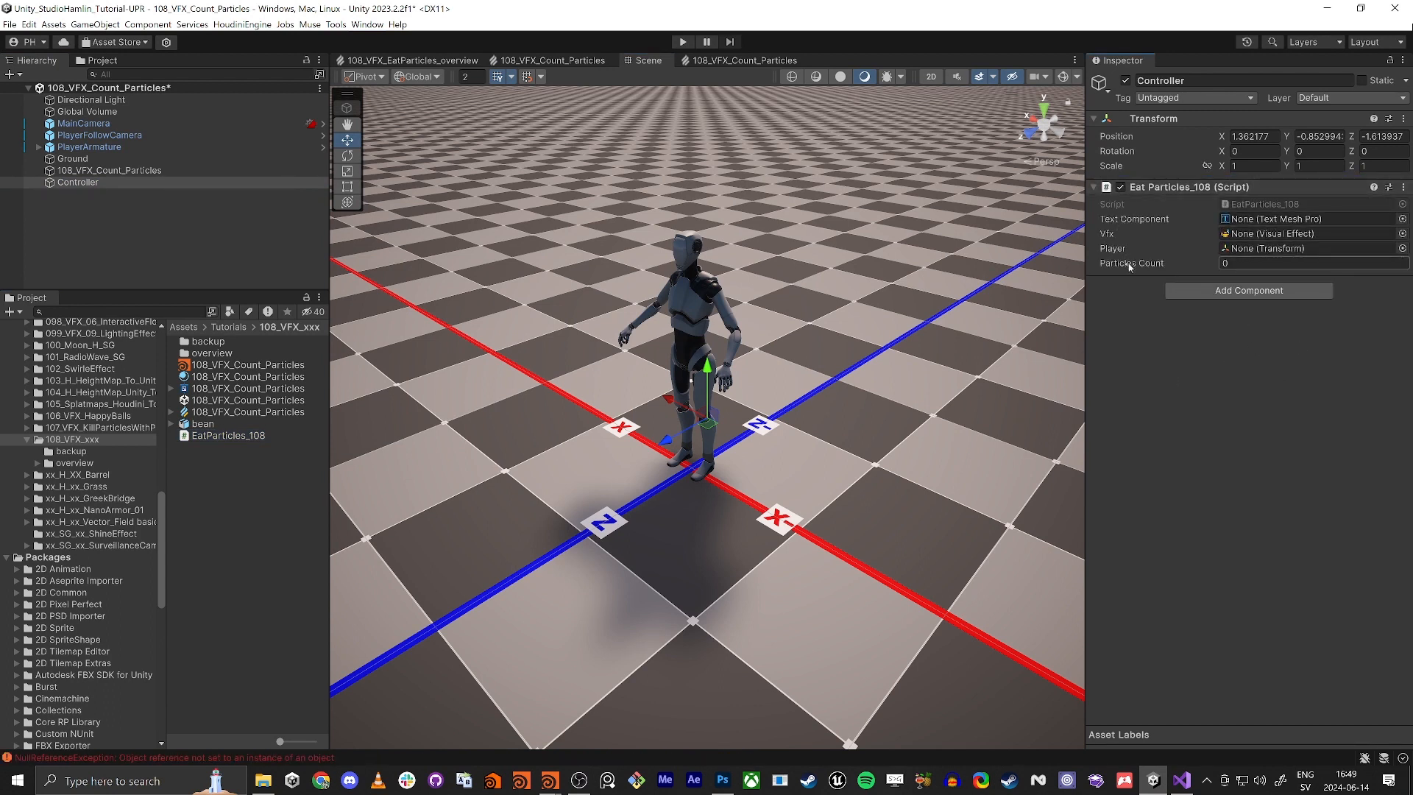
Add a 3D TextMeshPro text object to the scene and name it ParticleCount.
right_click(81, 218)
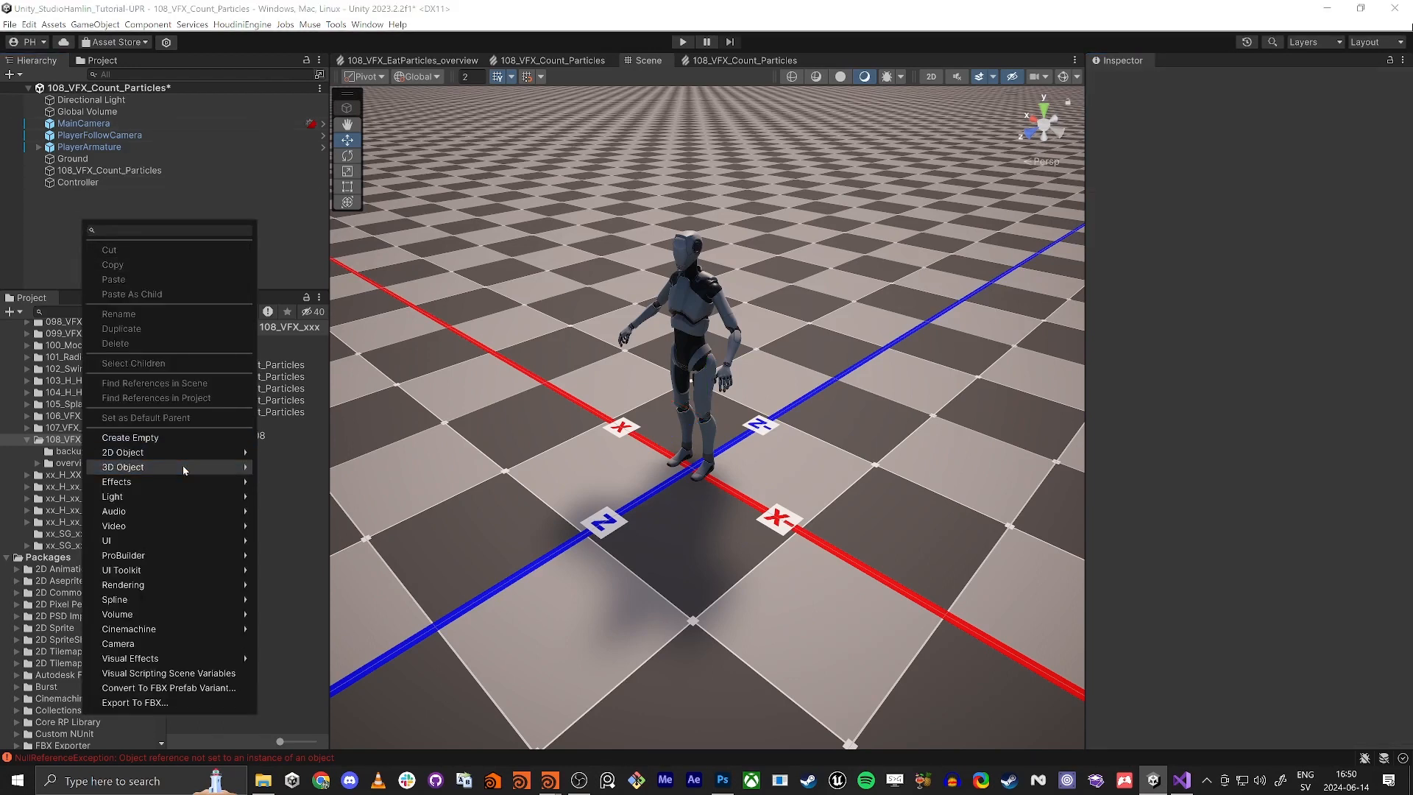
mouse_move(183, 467)
left_click(337, 566)
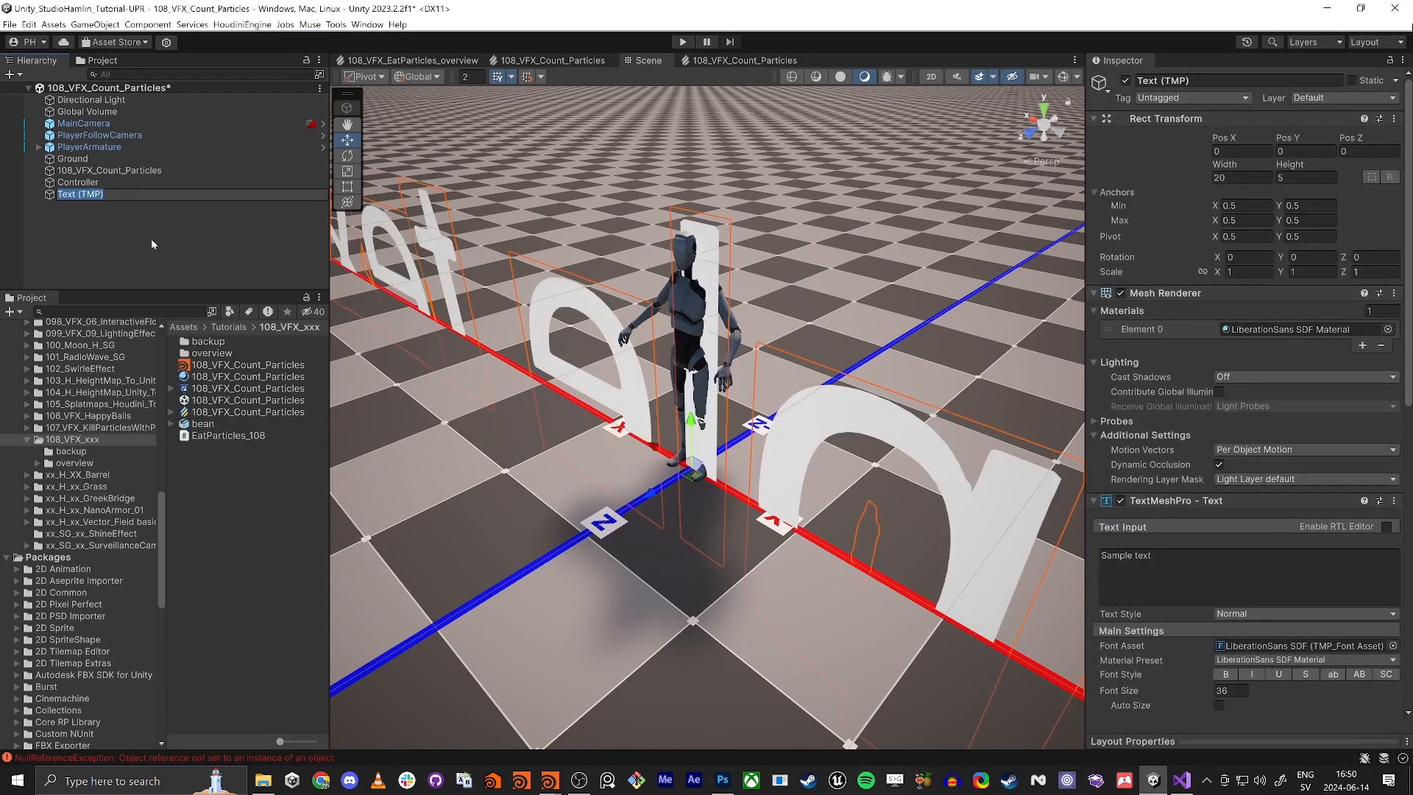
type("ParticleCOunt")
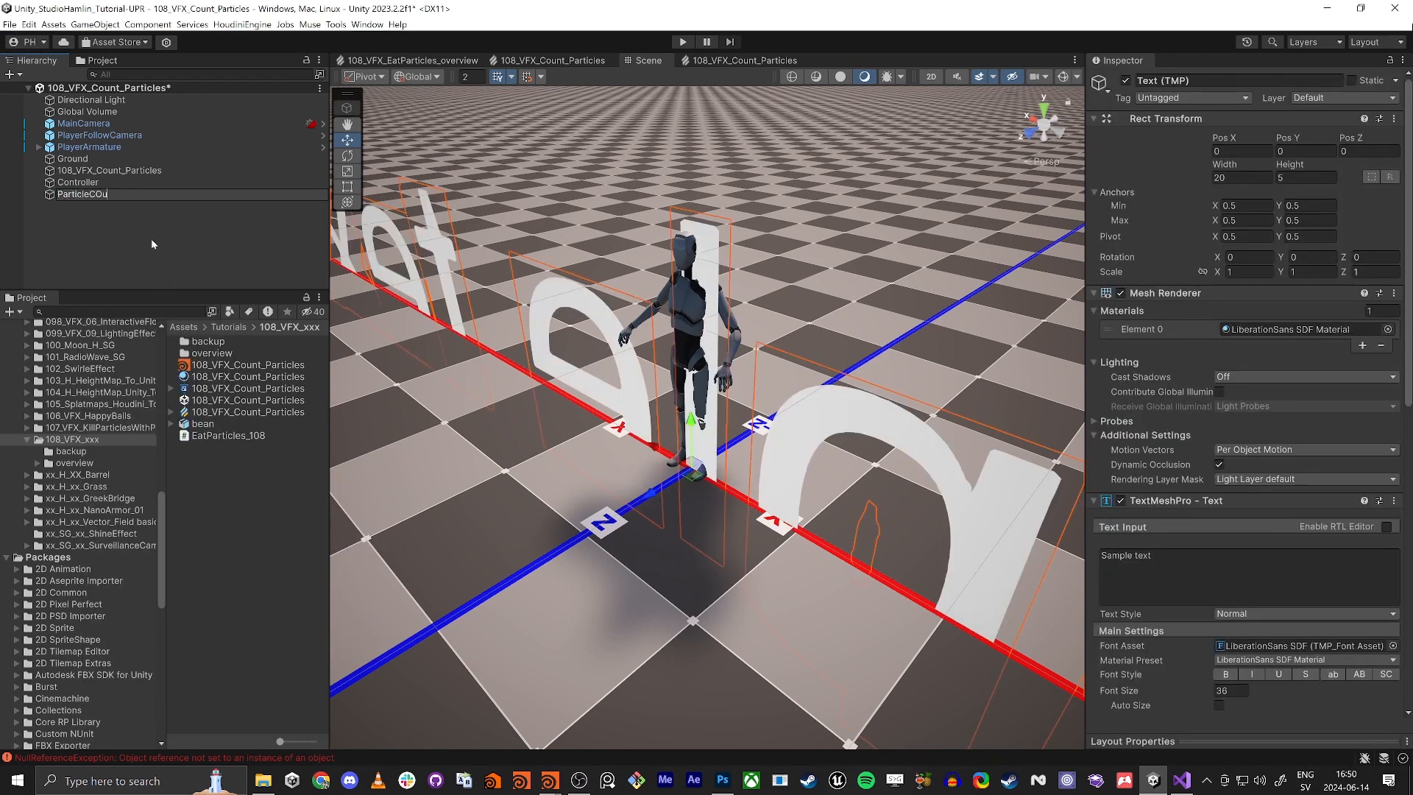
key("Return")
key("F2")
key("BackSpace")
key("BackSpace")
key("BackSpace")
key("BackSpace")
type("ount")
key("Return")
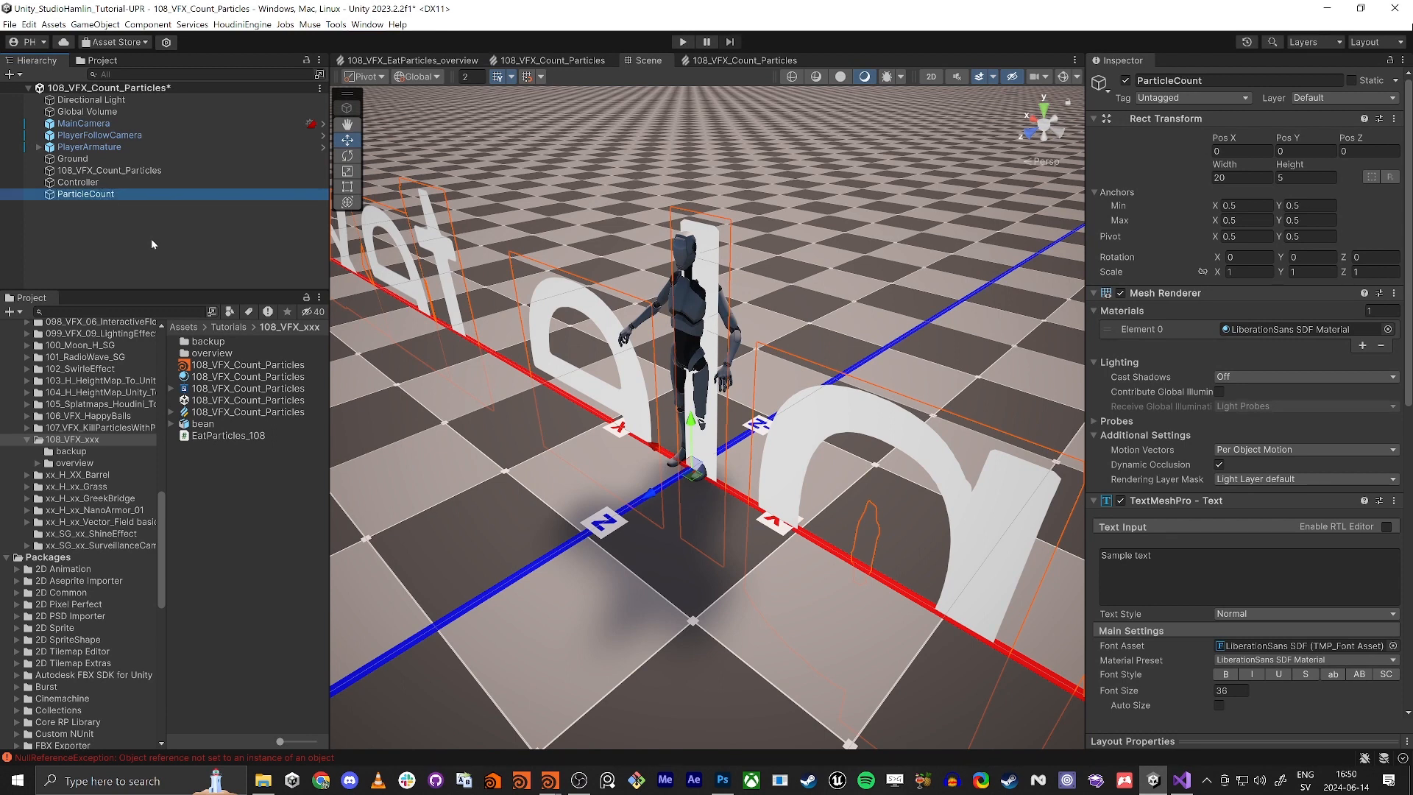
Move the ParticleCount text to the centre of a zoomed-out view behind the character, at about X 0.24, Y 2.1, Z 11.23.
mouse_move(527, 383)
left_mouse_down("alt")
mouse_move(581, 332)
mouse_move(537, 382)
left_mouse_up("alt")
scroll(582, 331, "down", 5)
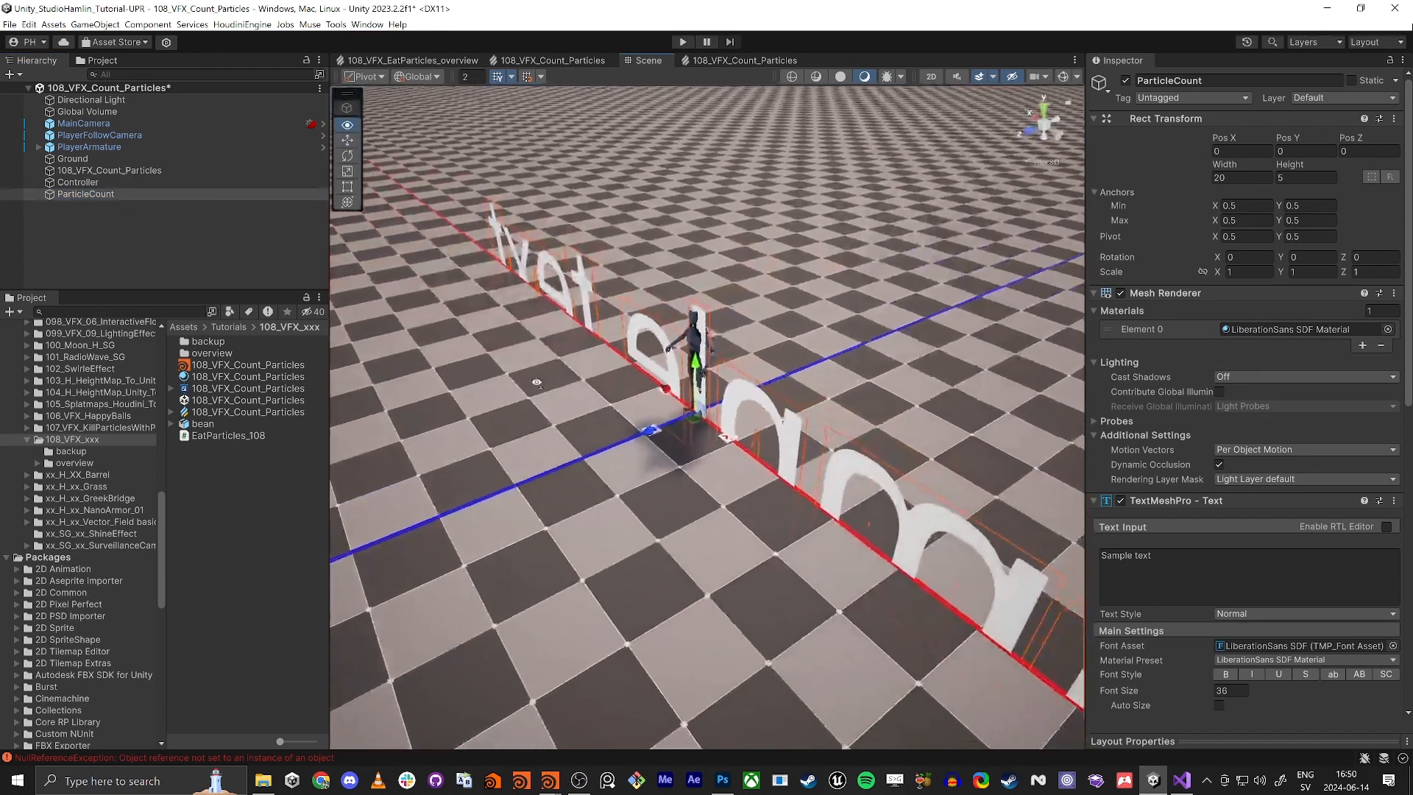
right_click_drag(536, 382, 574, 335)
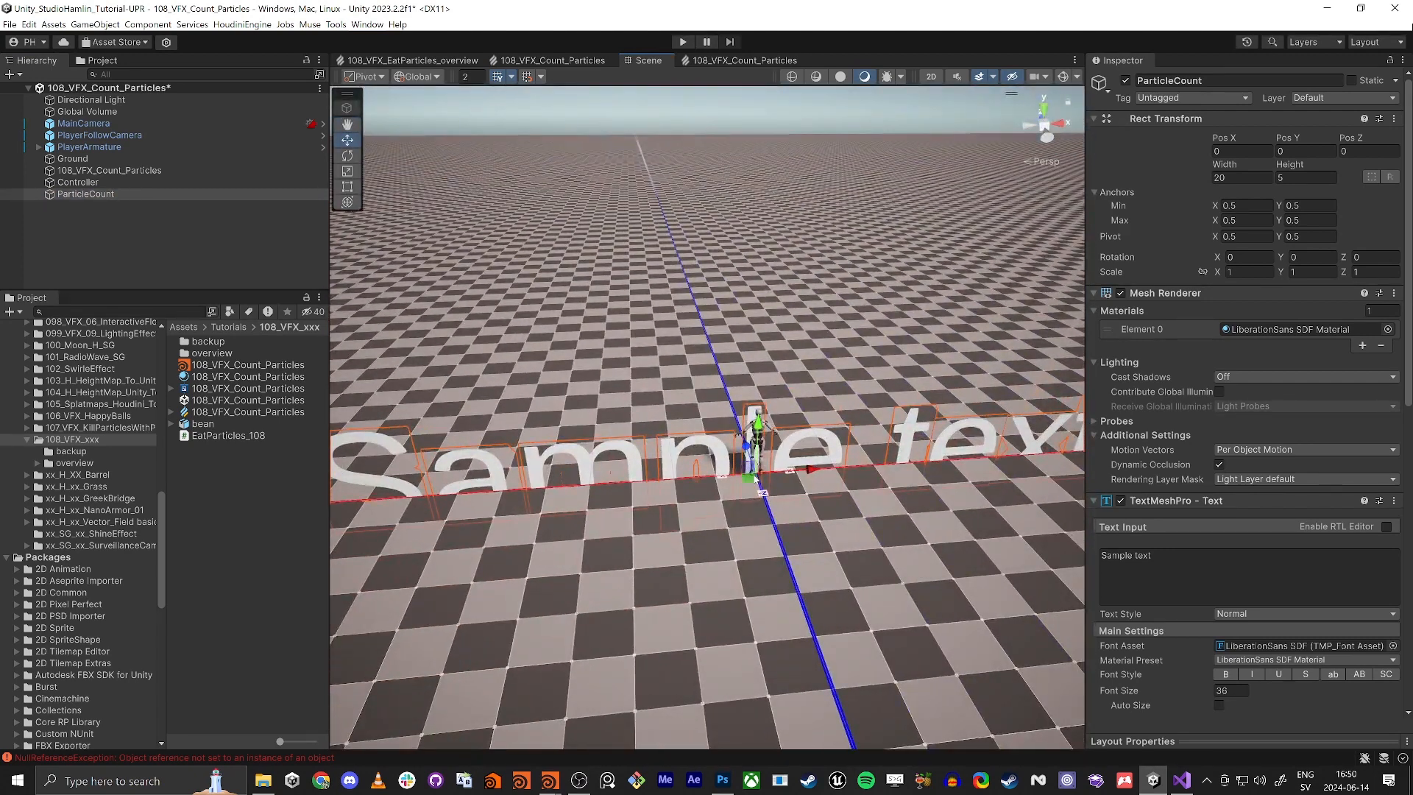
key("ctrl+alt+f")
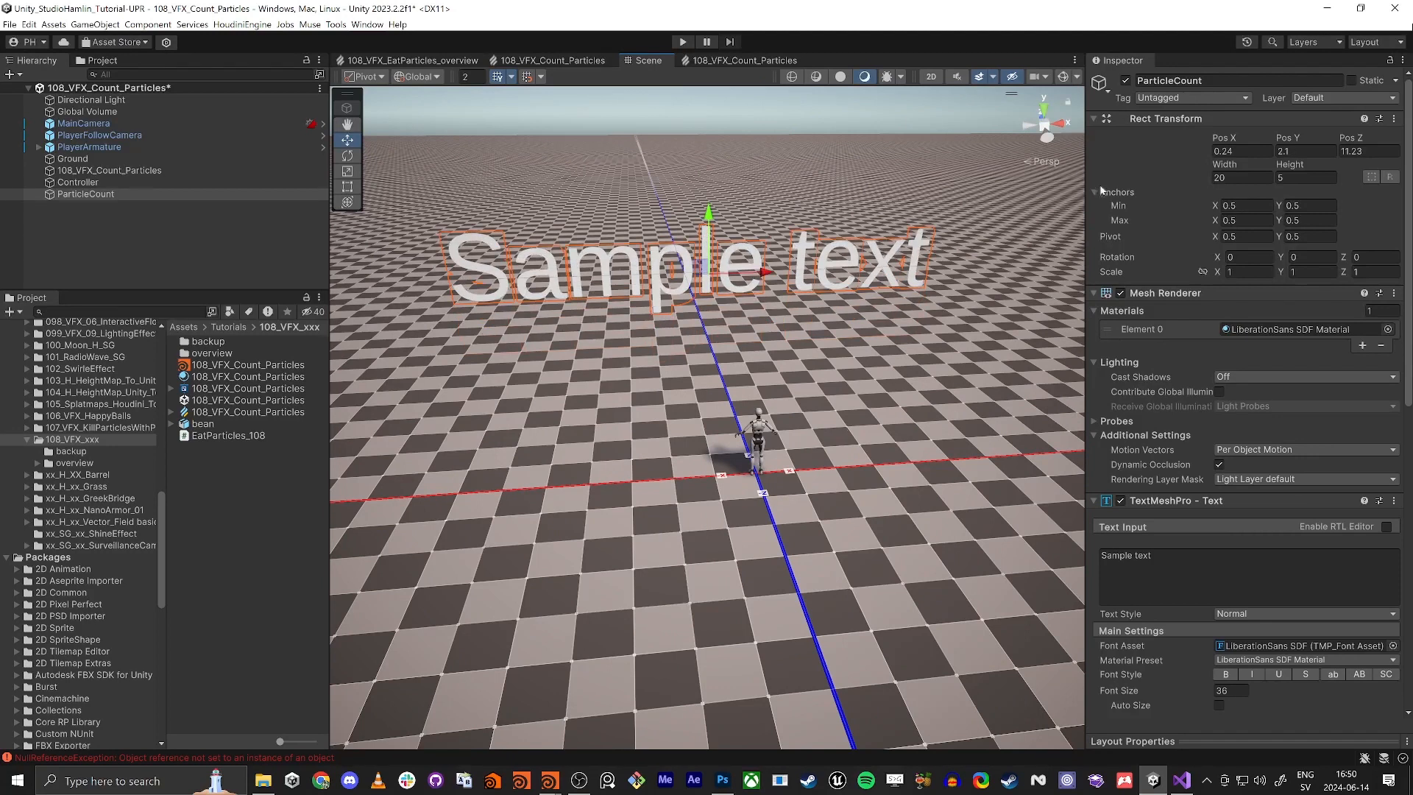
Set the ParticleCount text box to width 3 and height 1, and replace its text with 1000.
left_click(1224, 177)
type("3")
key("Tab")
type("1")
left_click(1251, 180)
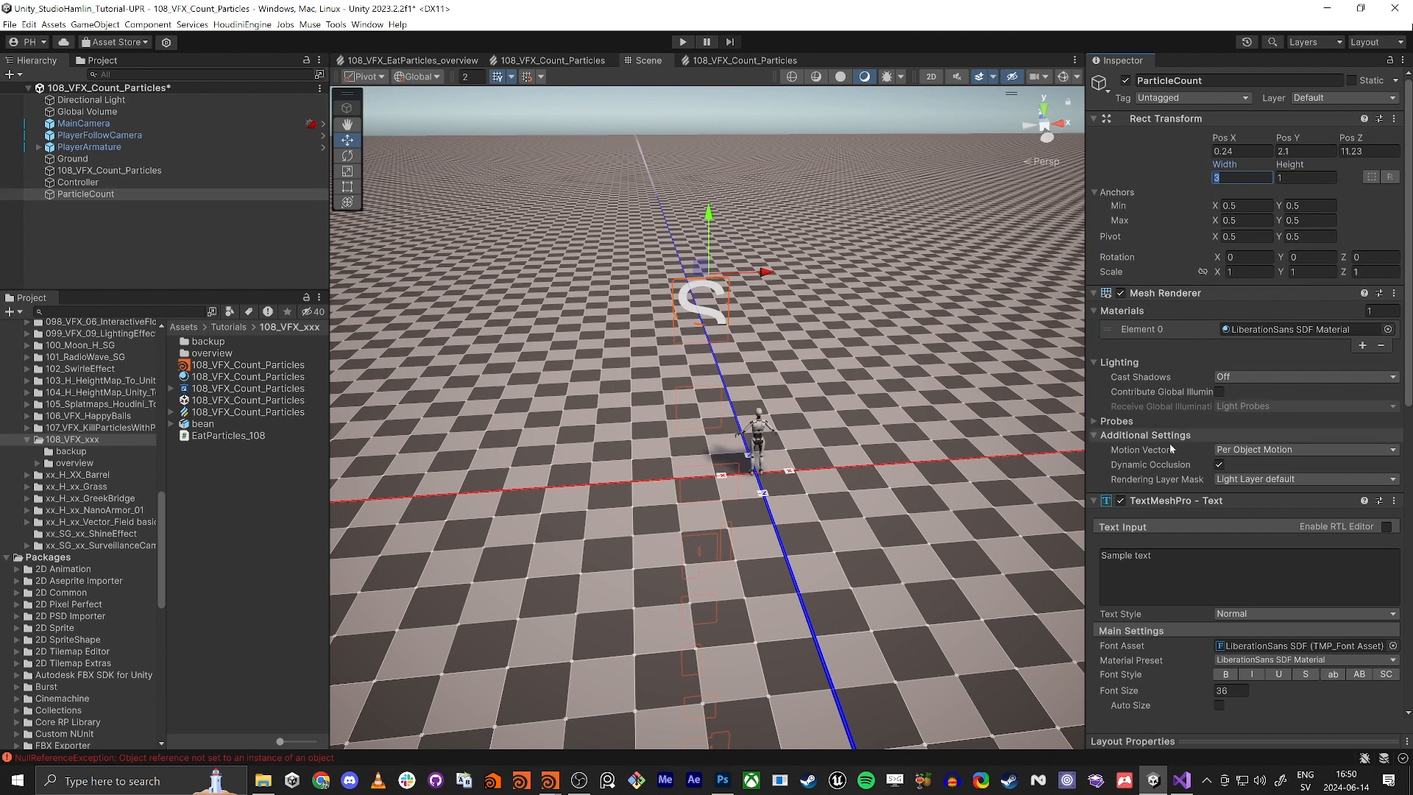
left_click(1148, 571)
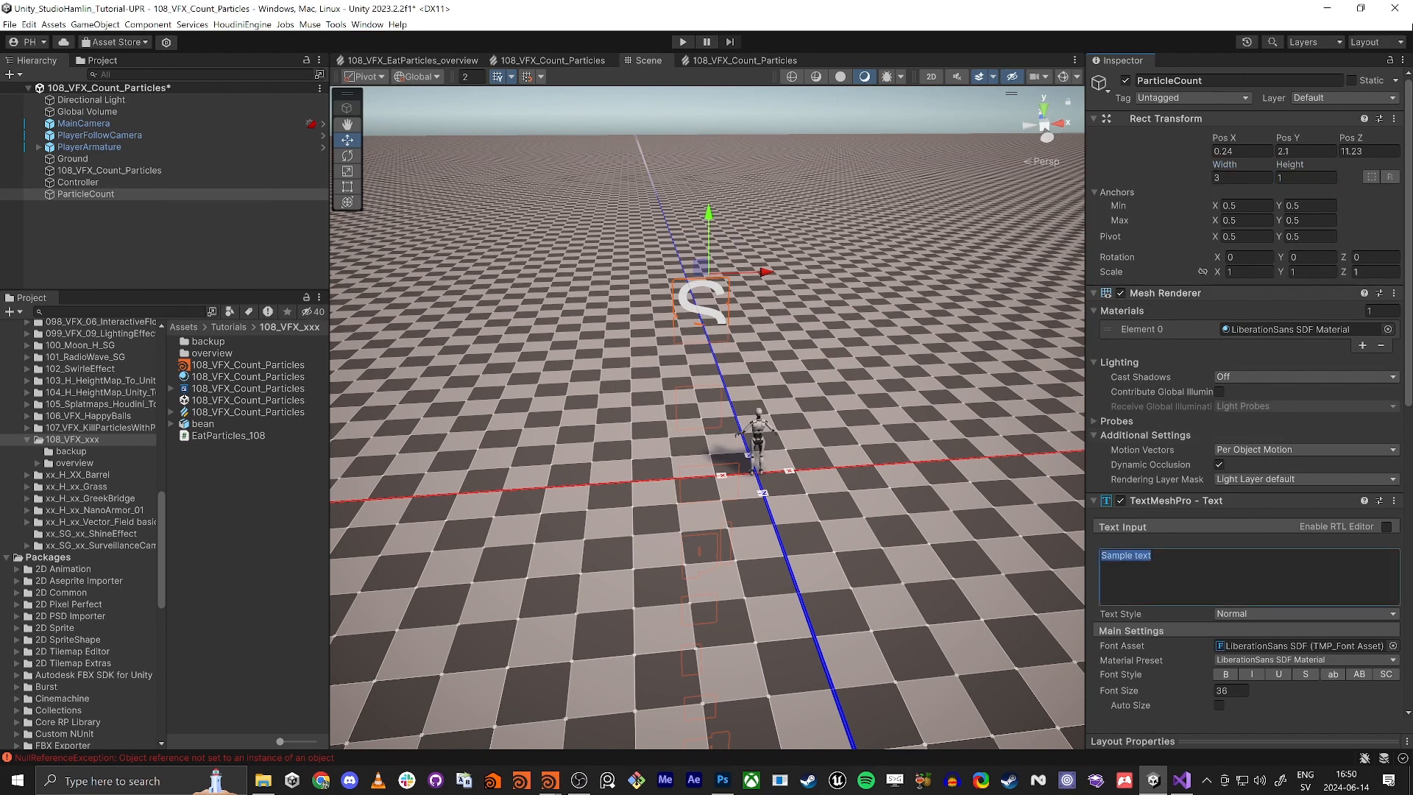
type("1000")
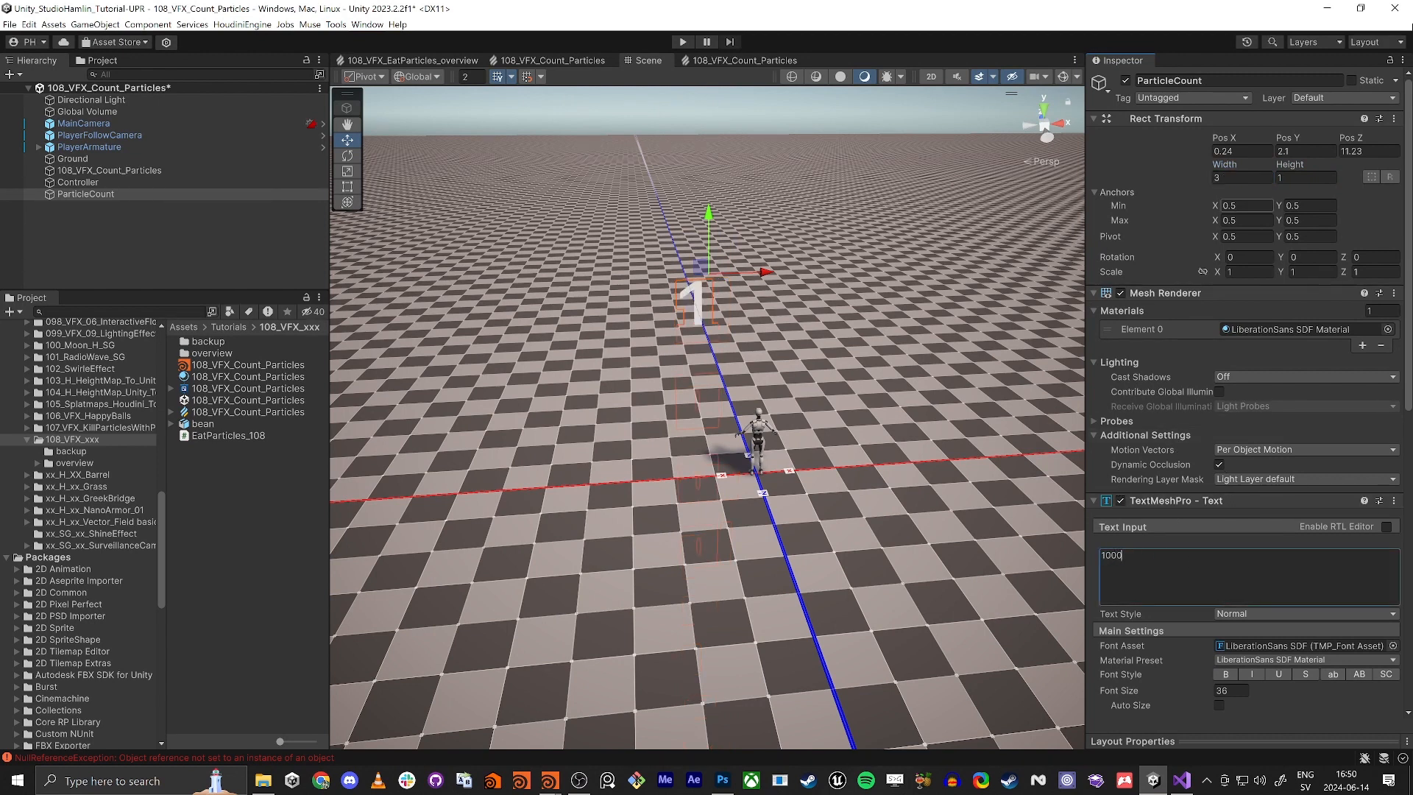
Reduce the ParticleCount font size to 15.3 and widen its text box until 1000 fits on one line.
scroll(1186, 487, "down", 5)
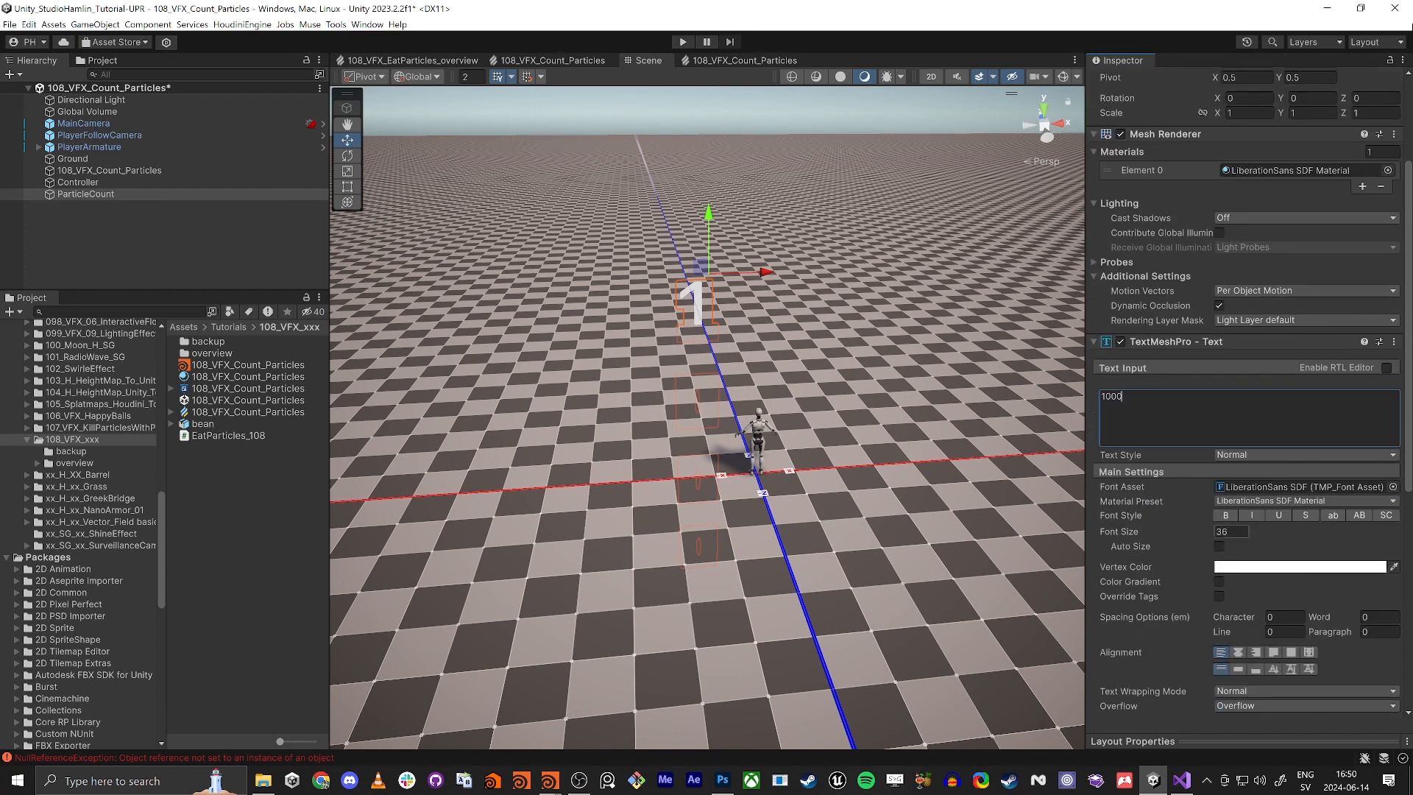
left_click_drag(1178, 539, 1065, 525)
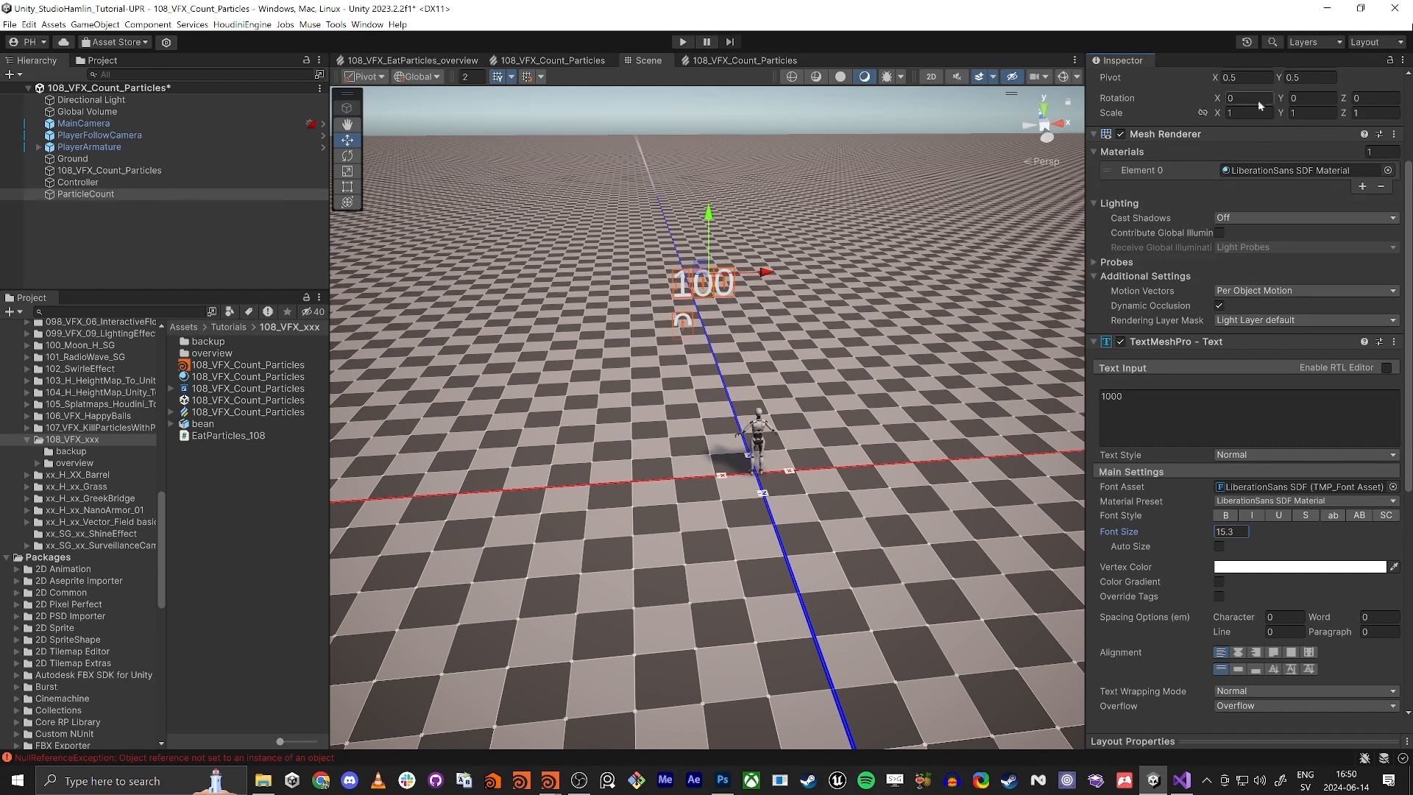
left_click_drag(1279, 114, 1284, 114)
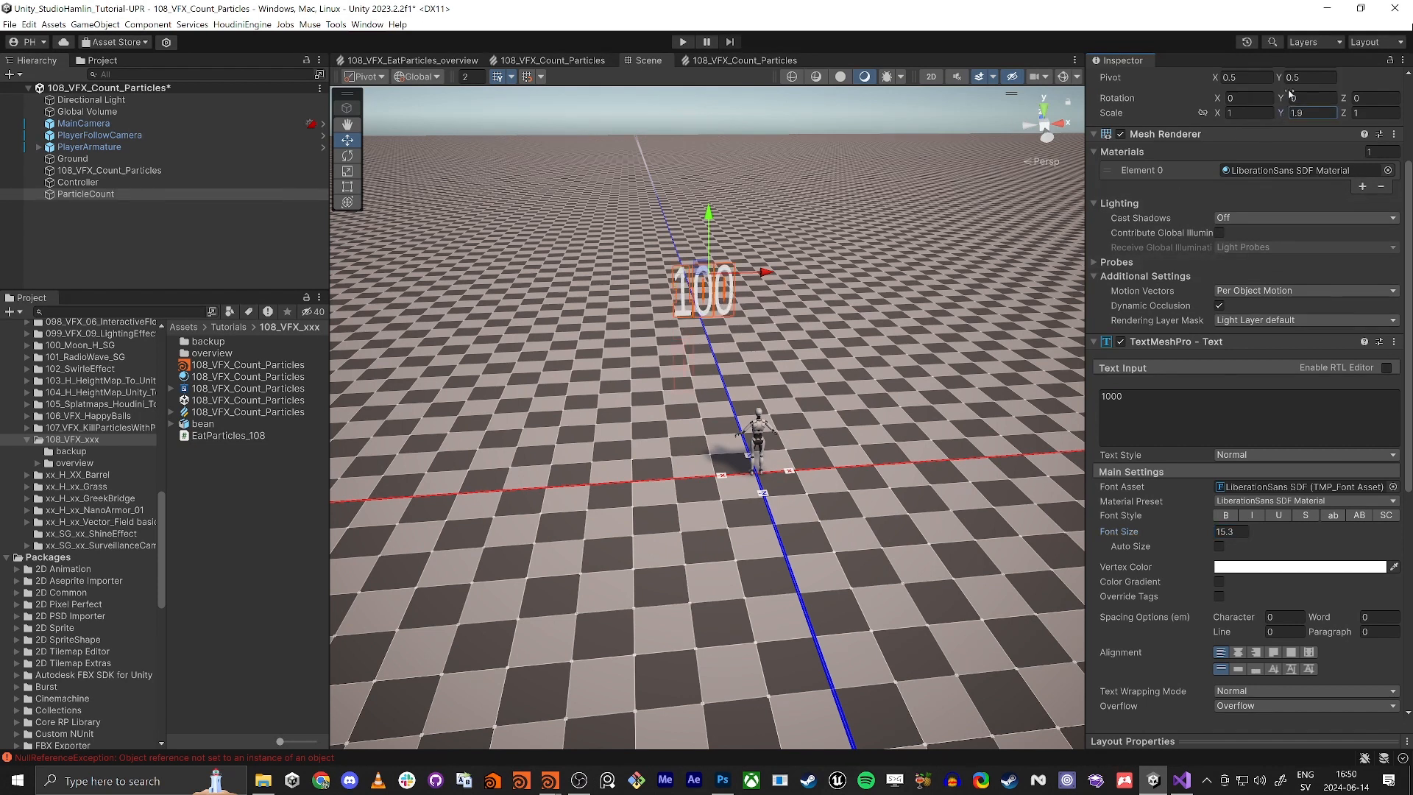
key("ctrl+z")
scroll(1233, 204, "up", 3)
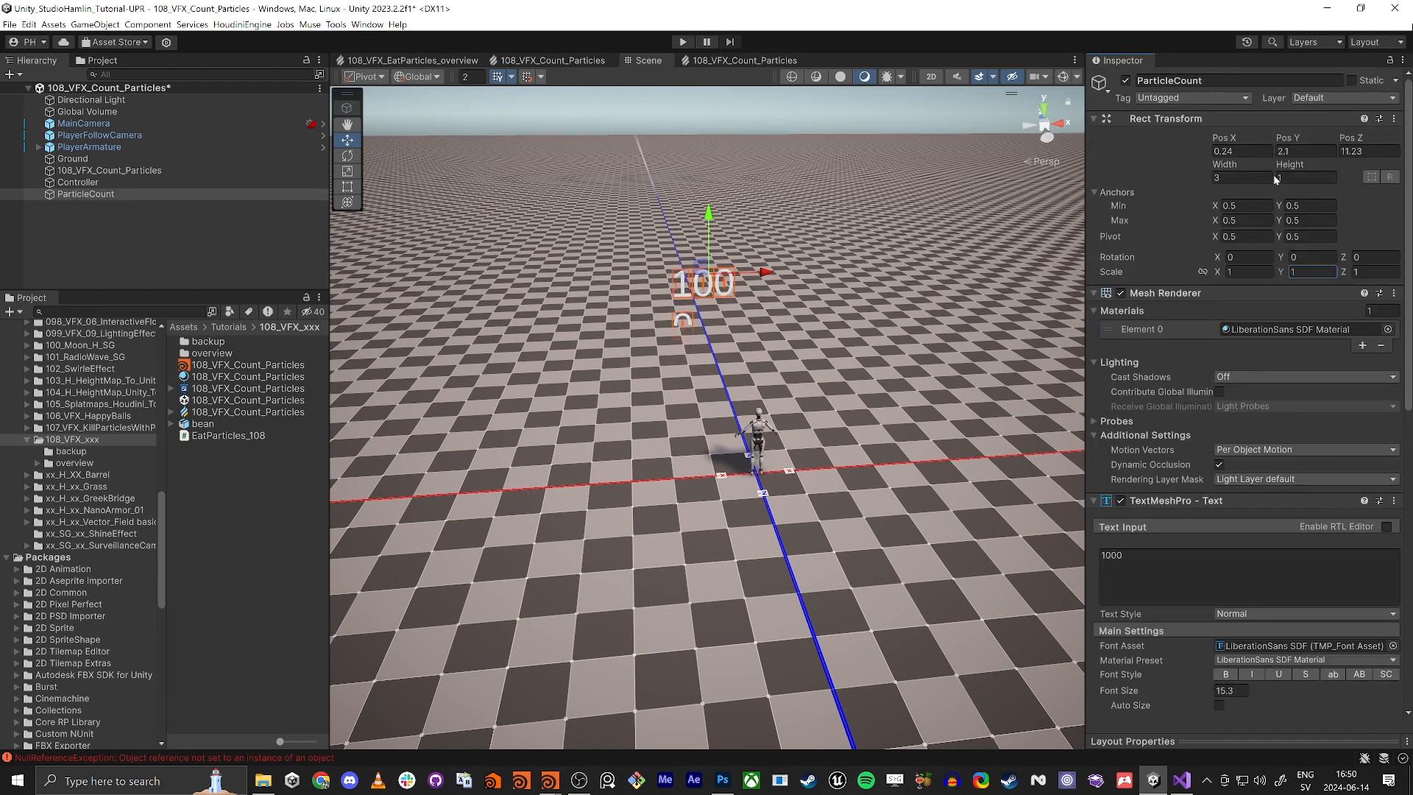
left_click_drag(1253, 170, 1257, 174)
Centre the ParticleCount text horizontally and vertically in its box, and set its font size to 16.62.
scroll(1155, 454, "down", 5)
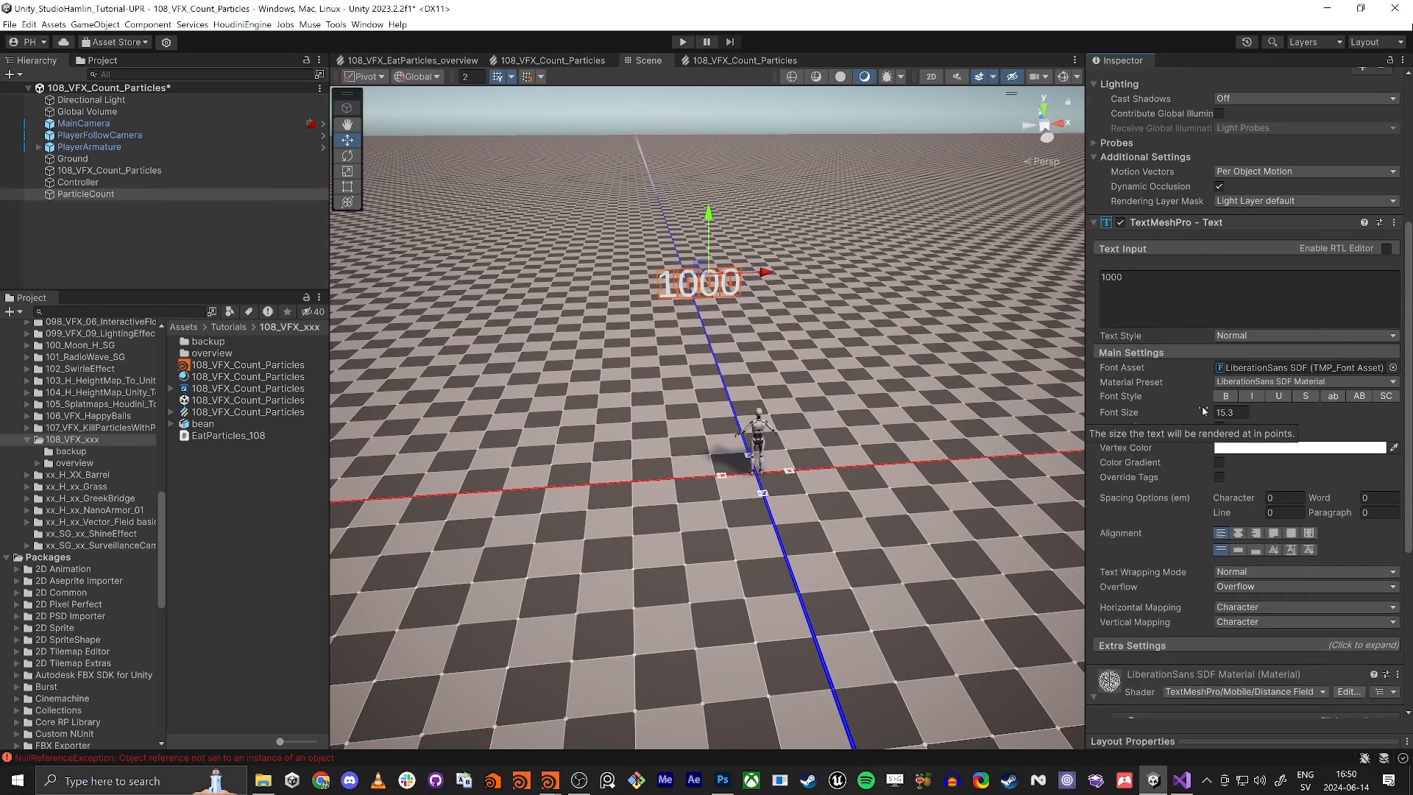
left_click(1238, 533)
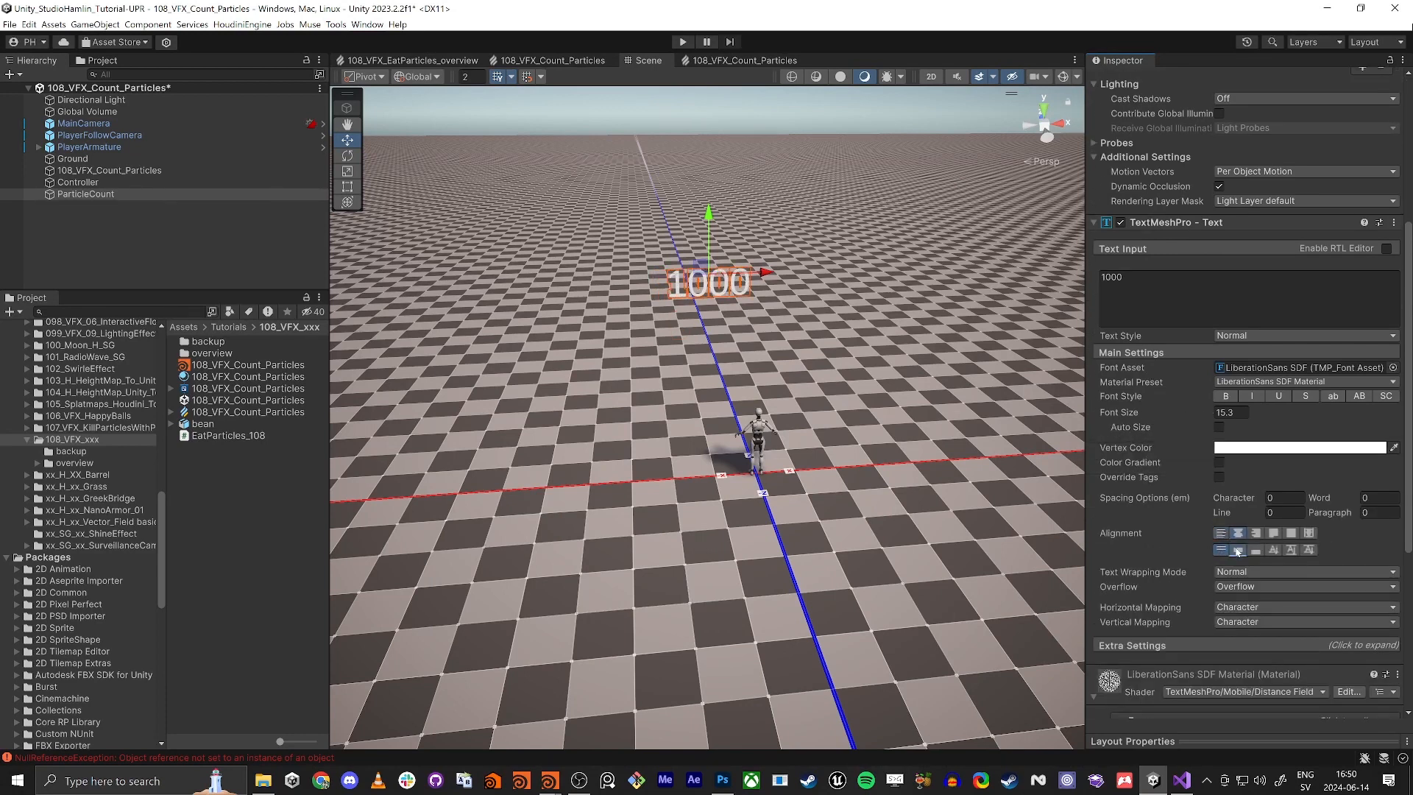
left_click(1238, 549)
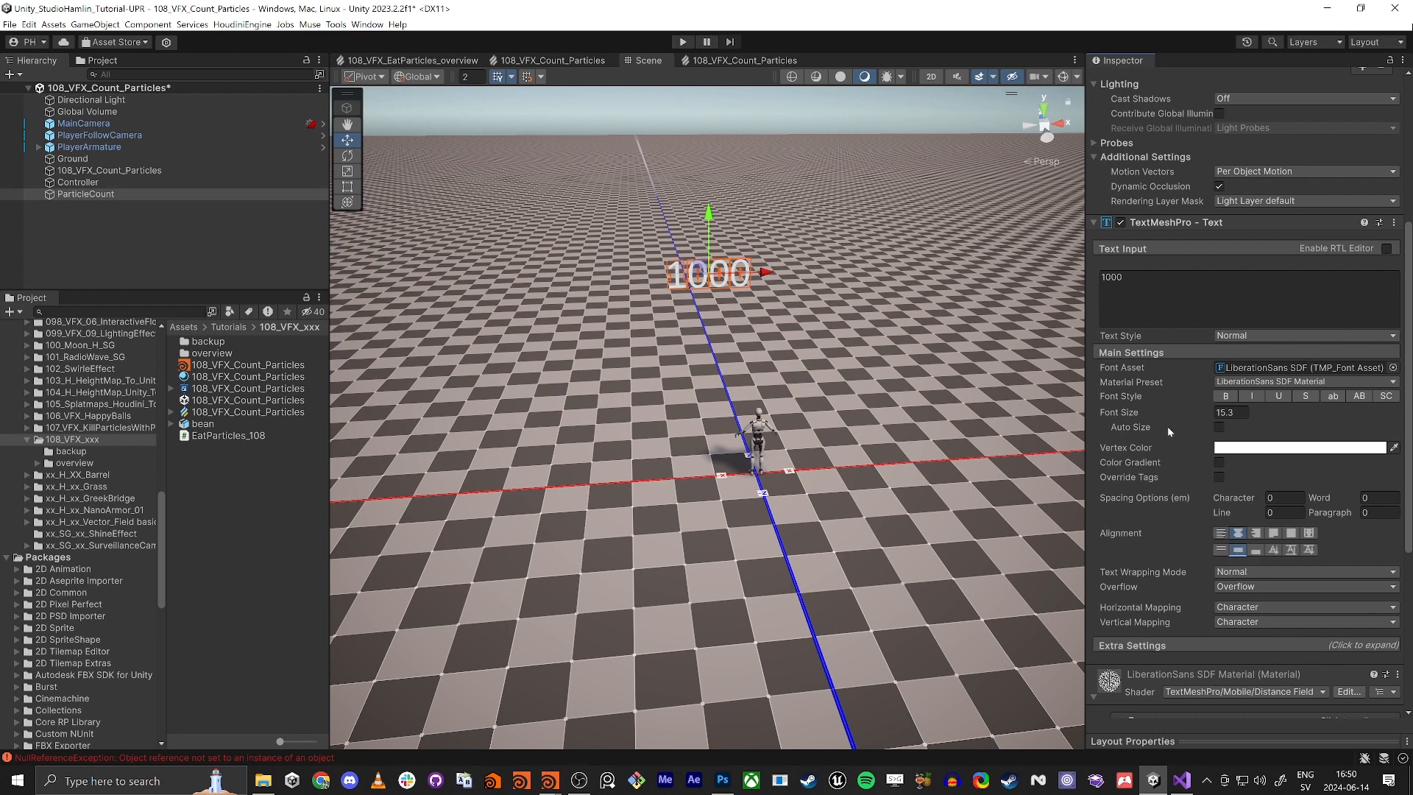
mouse_move(1133, 414)
left_mouse_down()
mouse_move(1192, 410)
mouse_move(1153, 423)
left_mouse_up()
right_click_drag(762, 222, 736, 259)
key("d")
key("a")
key("s")
left_click_drag(819, 239, 761, 268)
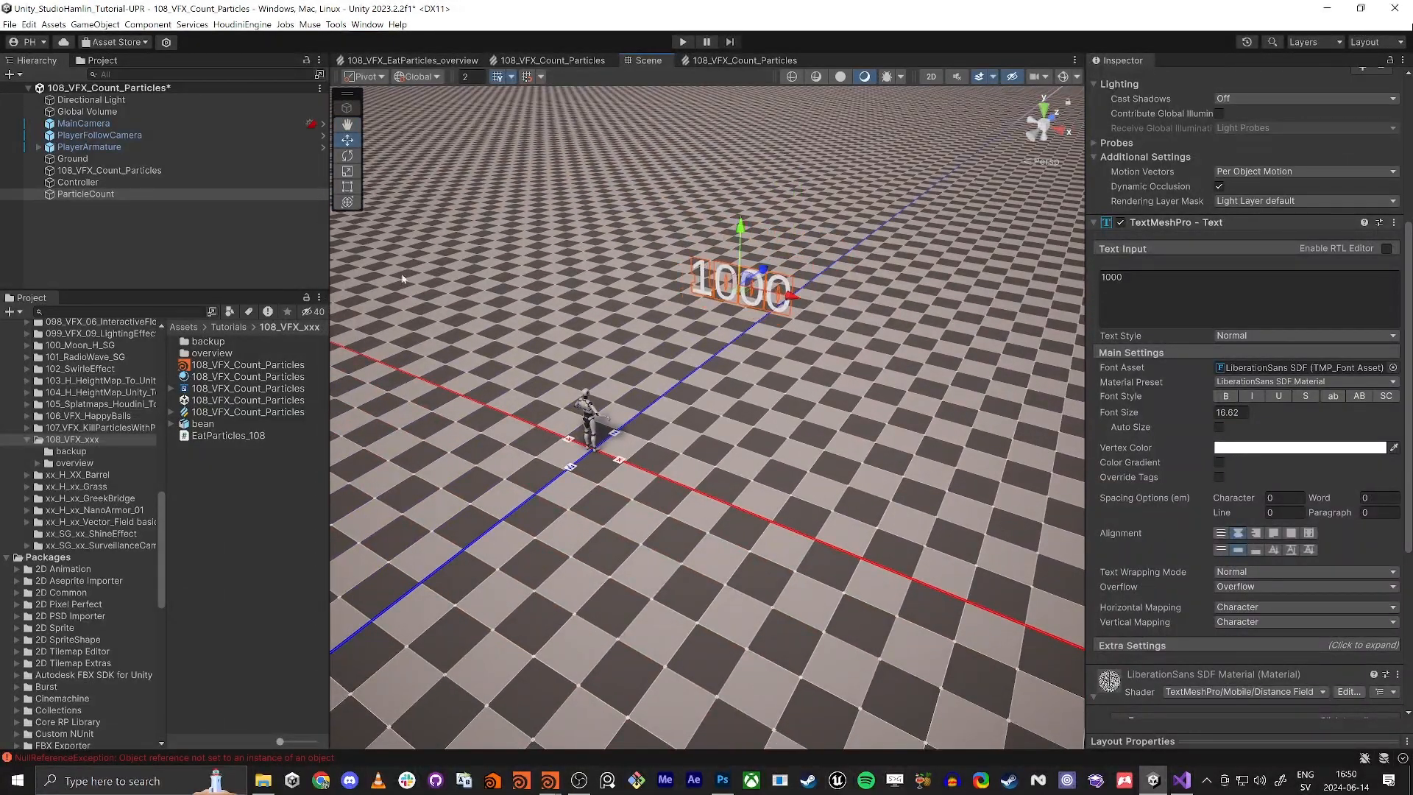
Place Controller below ParticleCount and set its script's Text Component to ParticleCount, Vfx to 108_VFX_Count_Particles and Player to PlayerArmature.
left_click(156, 220)
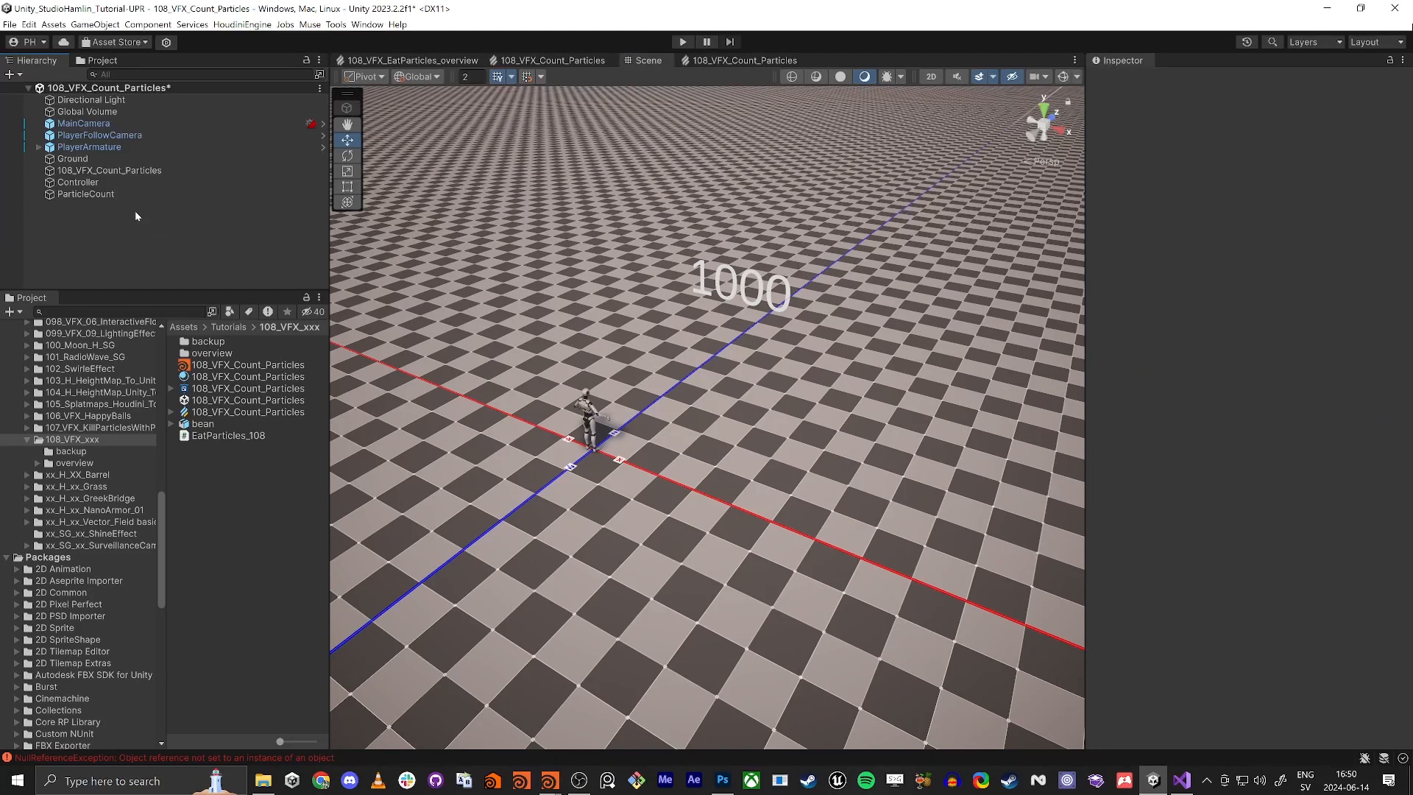
left_click_drag(77, 181, 72, 198)
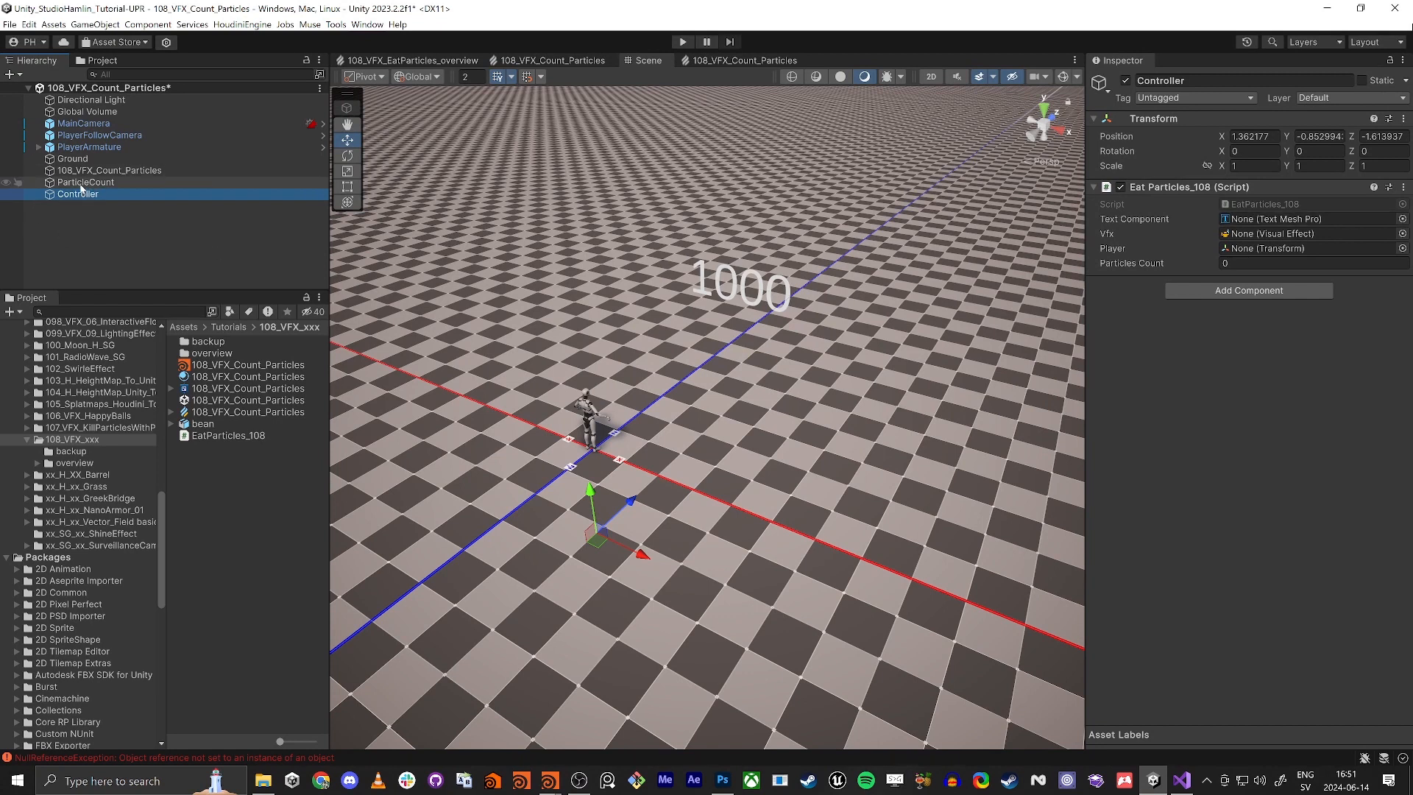
left_click_drag(81, 188, 1290, 221)
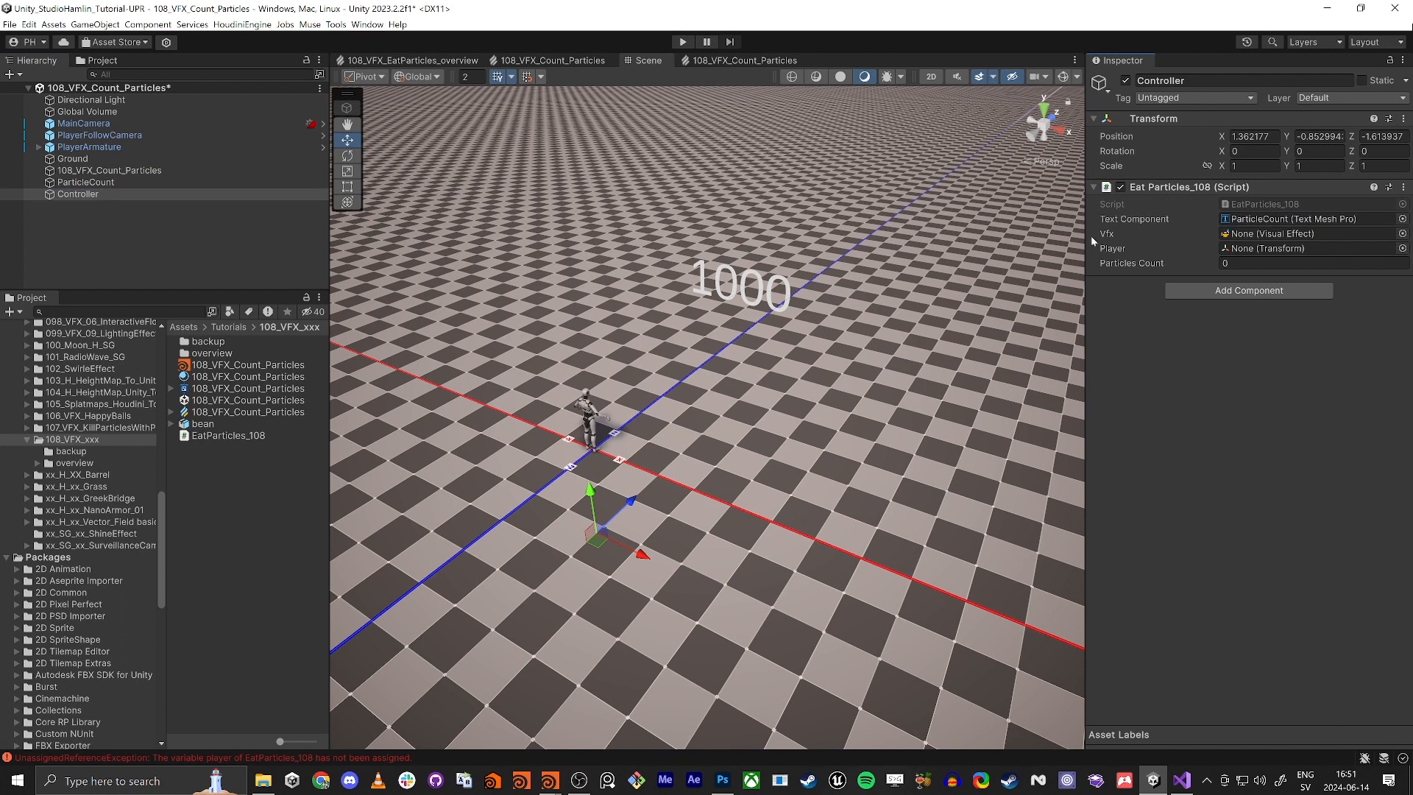
left_click_drag(103, 170, 1281, 237)
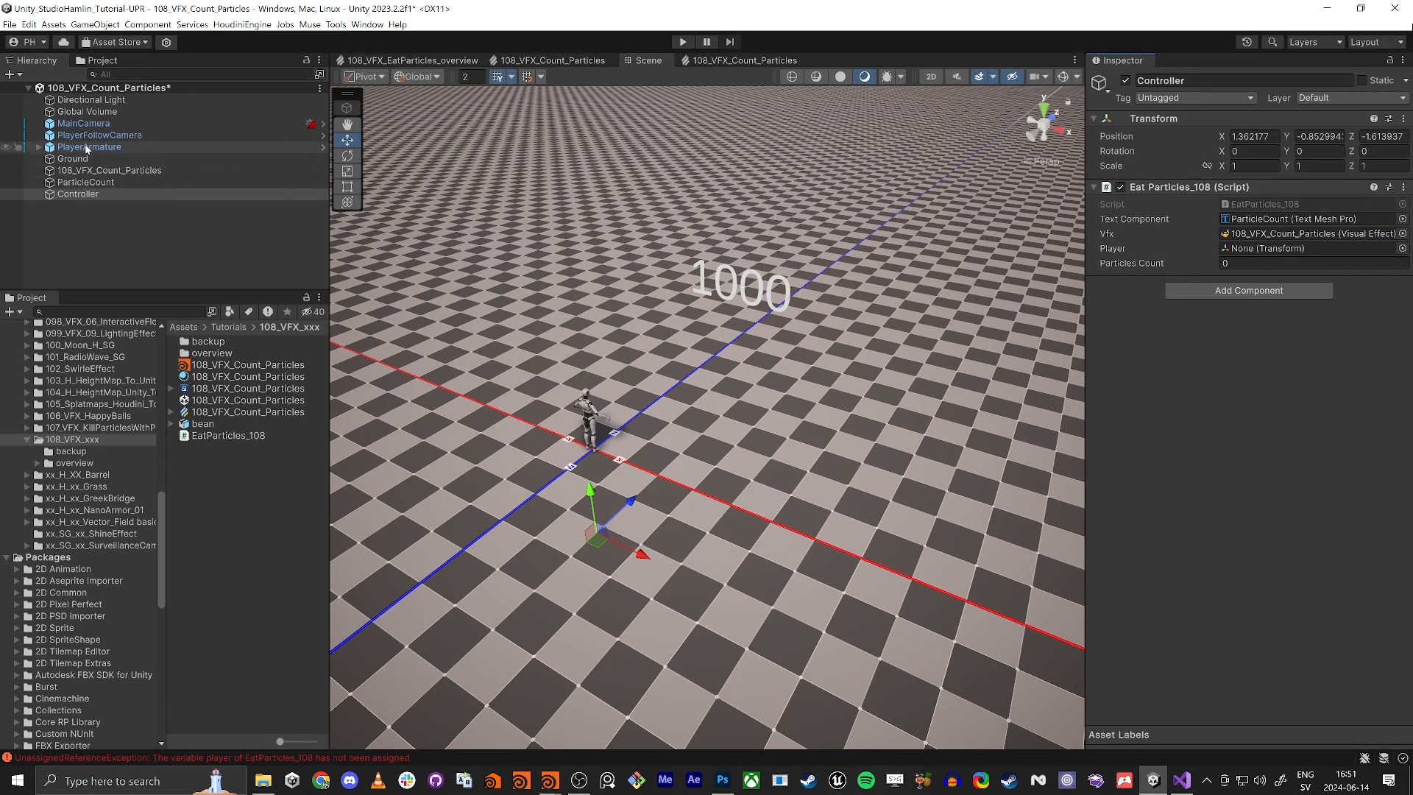
left_click_drag(170, 147, 1254, 255)
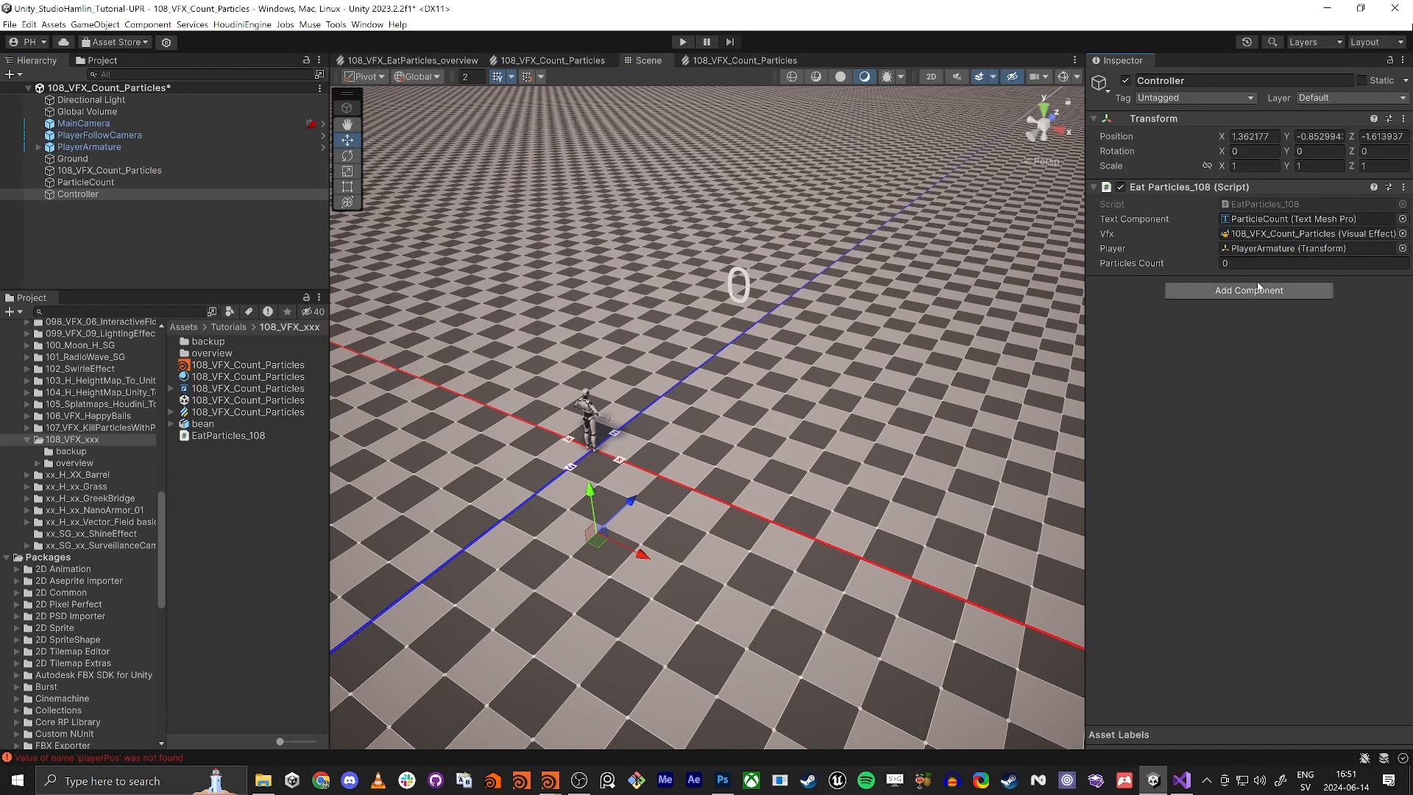
Open the EatParticles_108 script in Visual Studio and review its UnityEngine.VFX and TMPro directives and the ExecuteInEditMode attribute.
left_click(1248, 206)
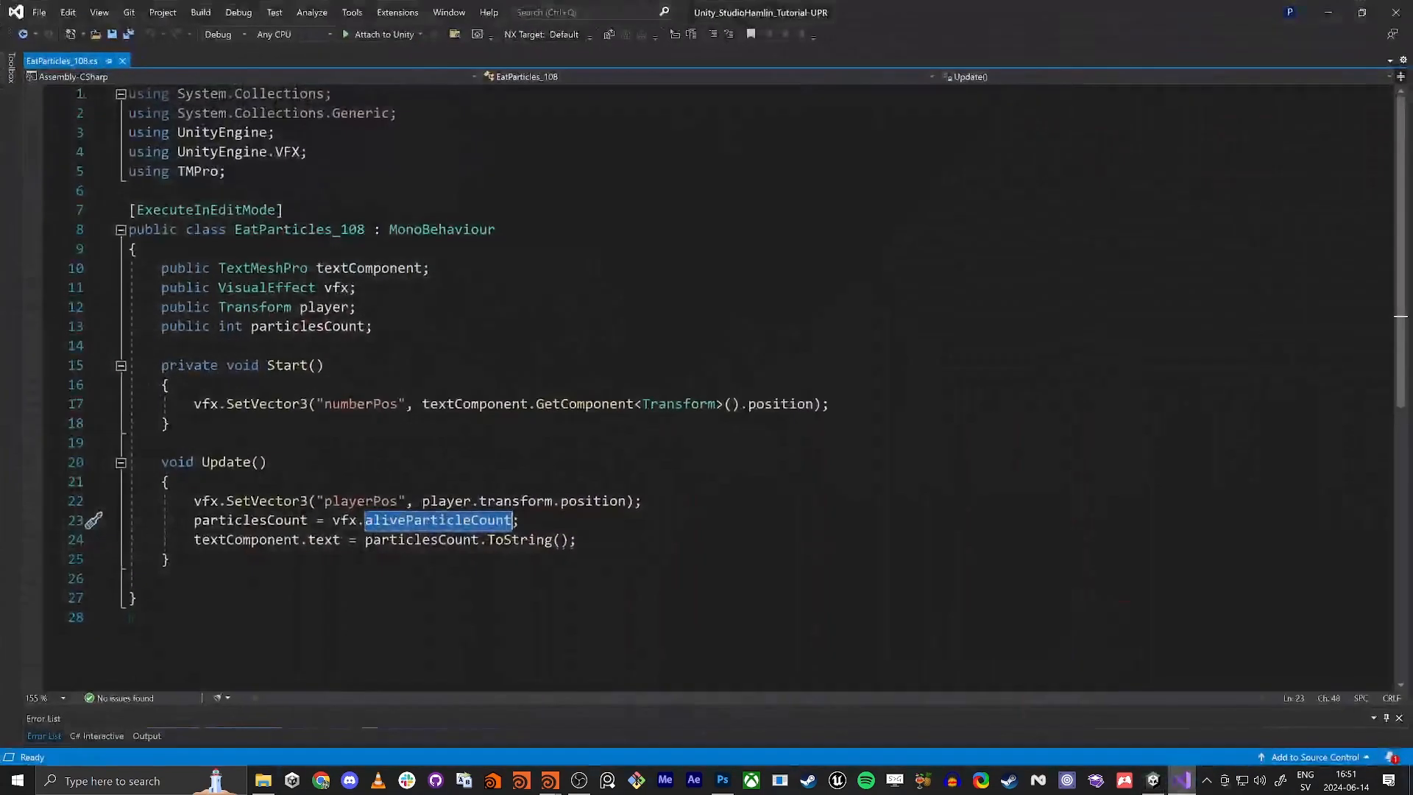
left_click(237, 172)
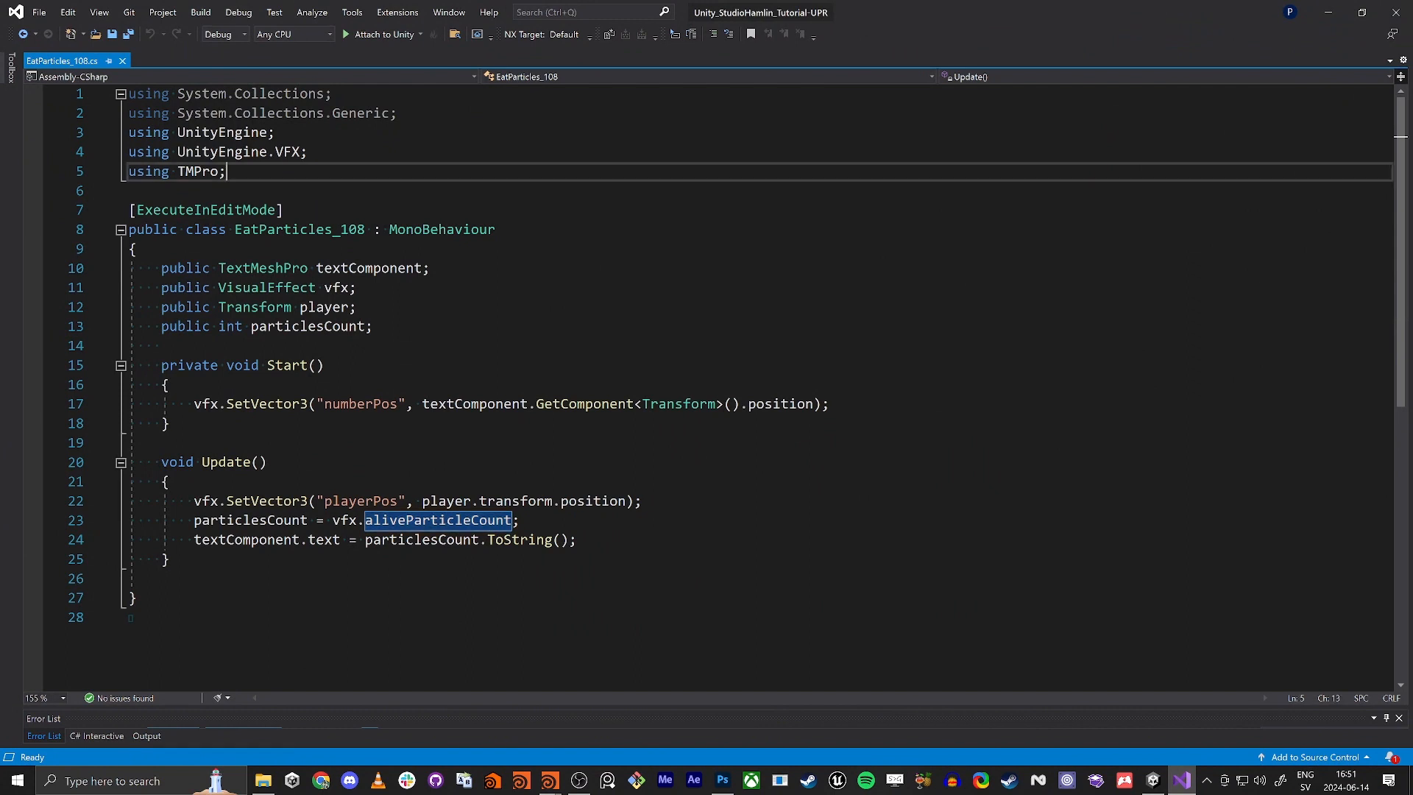
left_click_drag(312, 152, 129, 152)
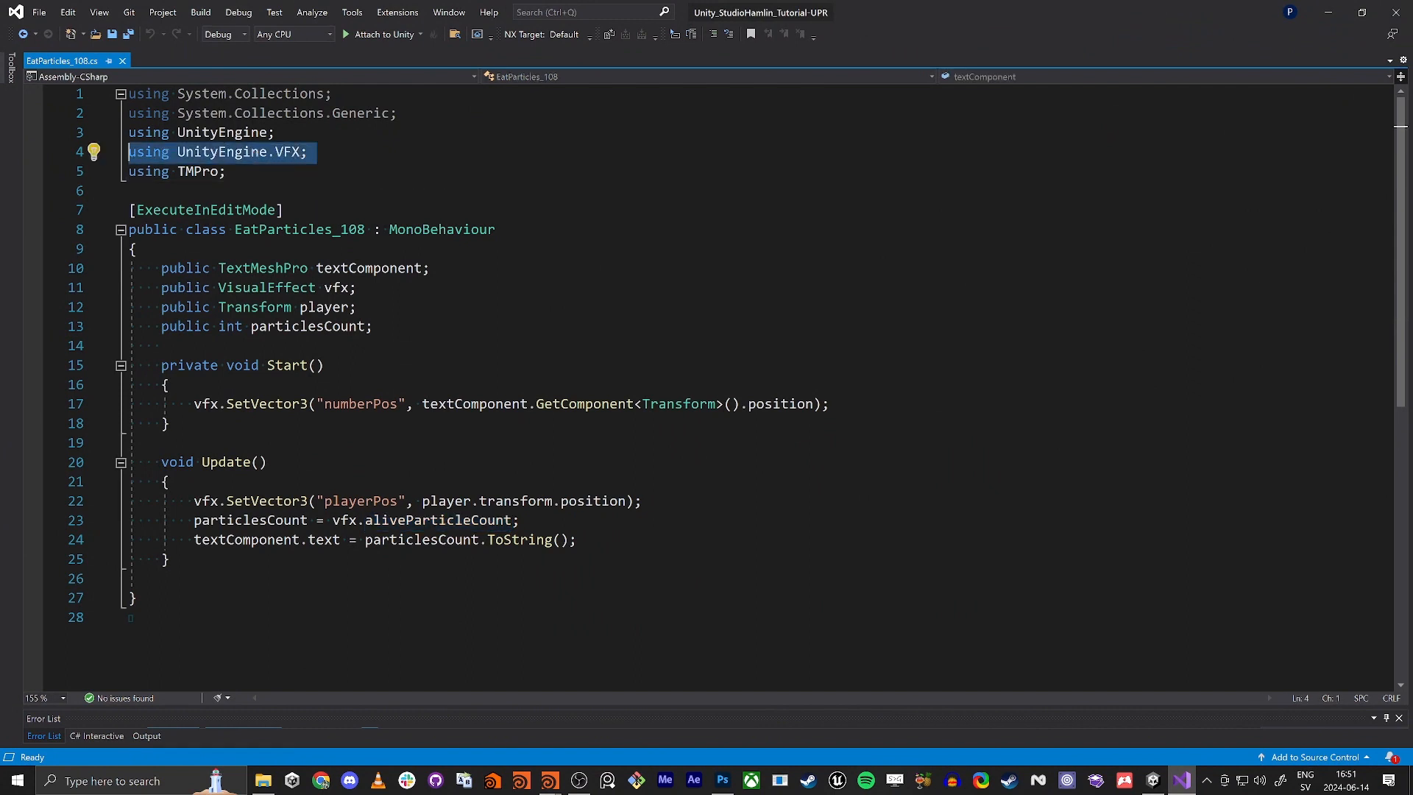
left_click(201, 190)
double_click(209, 173)
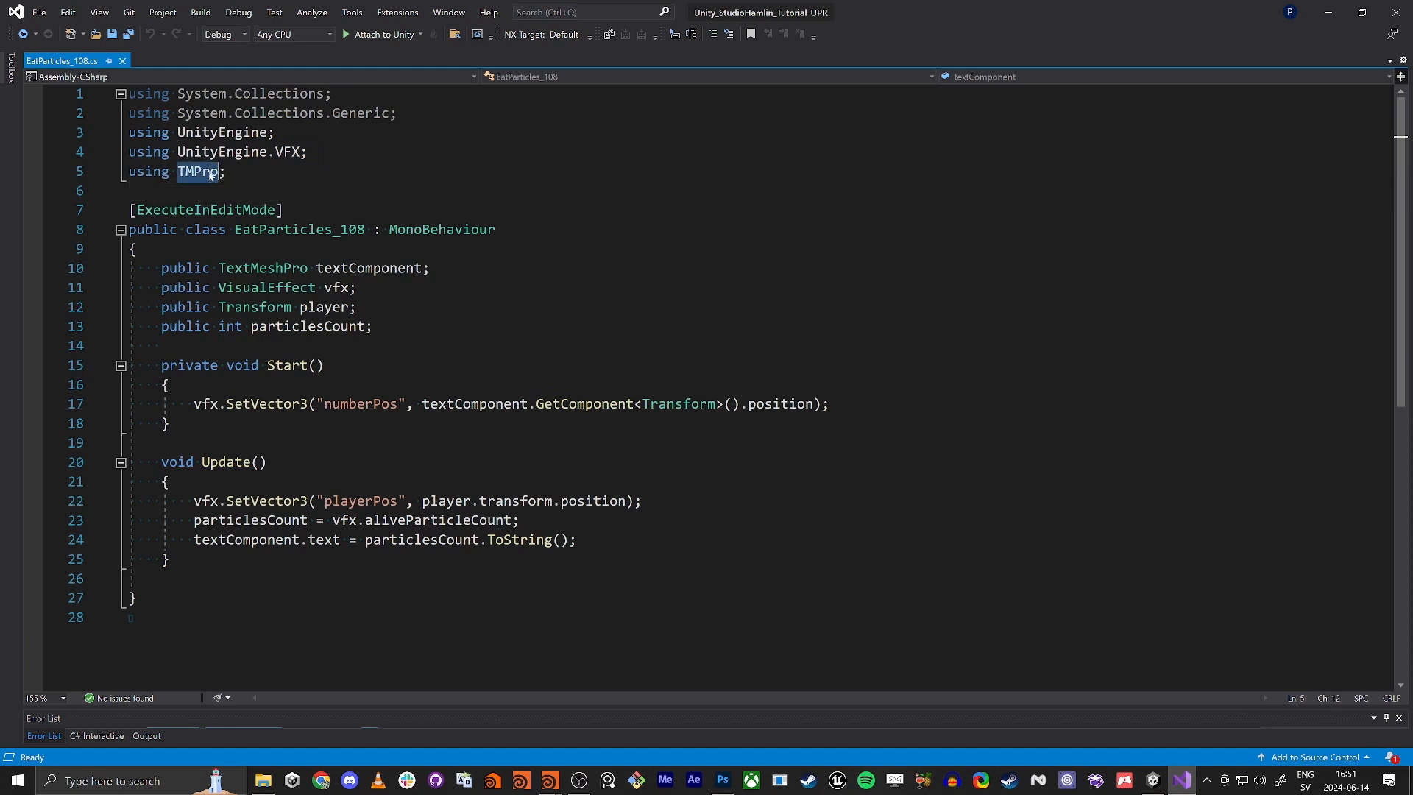
left_click(229, 173)
left_click_drag(286, 211, 129, 213)
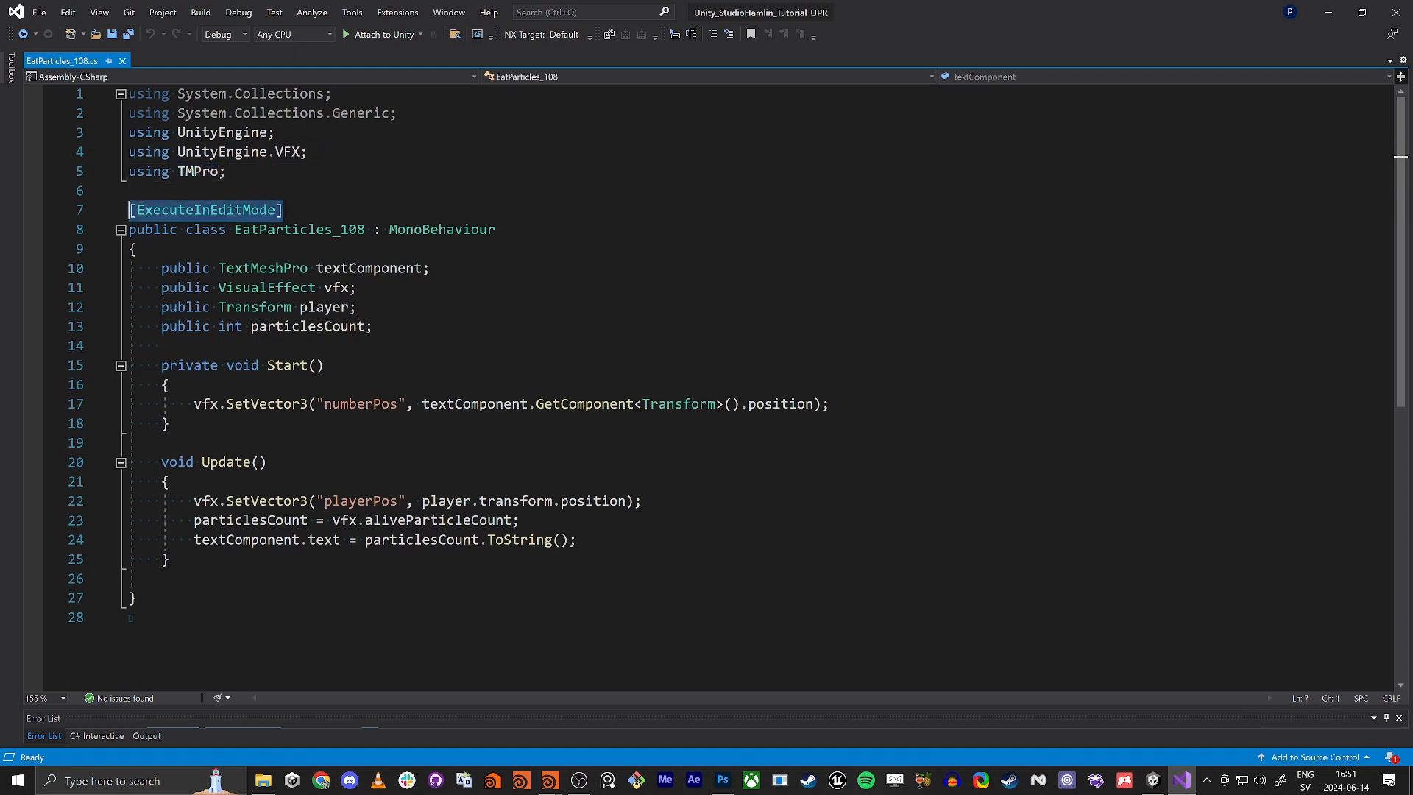
key("alt+Tab")
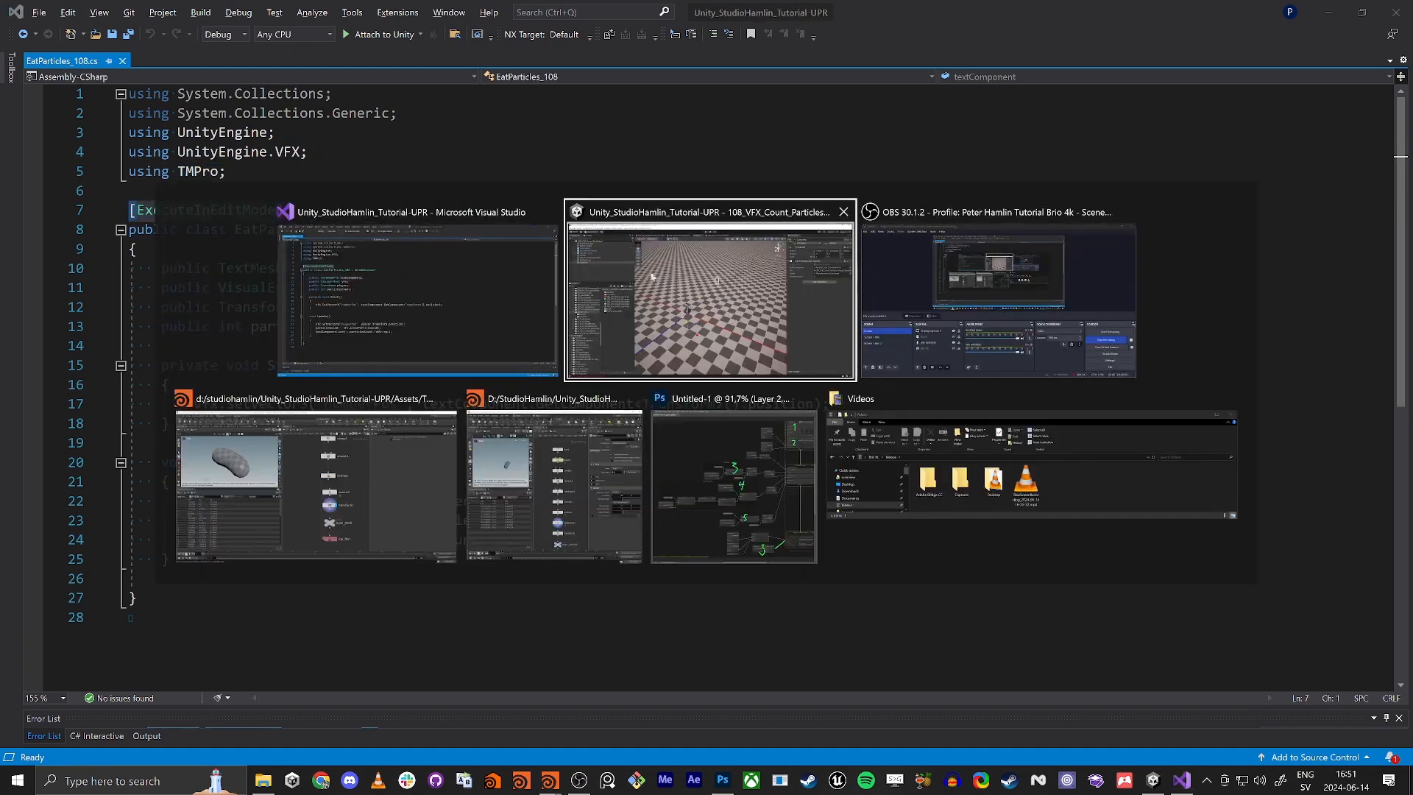
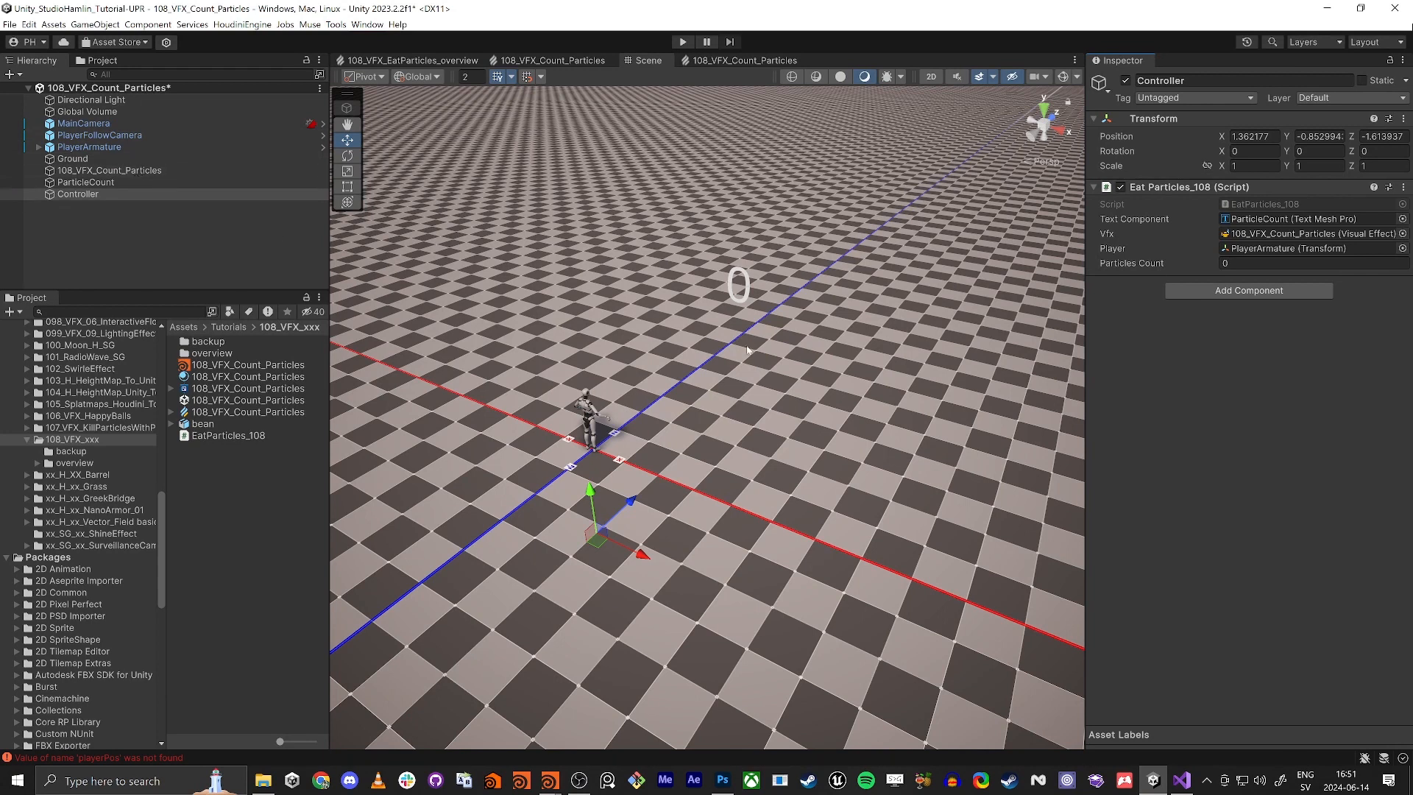
Examine in the script's Start method how the numberPos property of the VFX is set from the text component's Transform position.
key("alt+Tab")
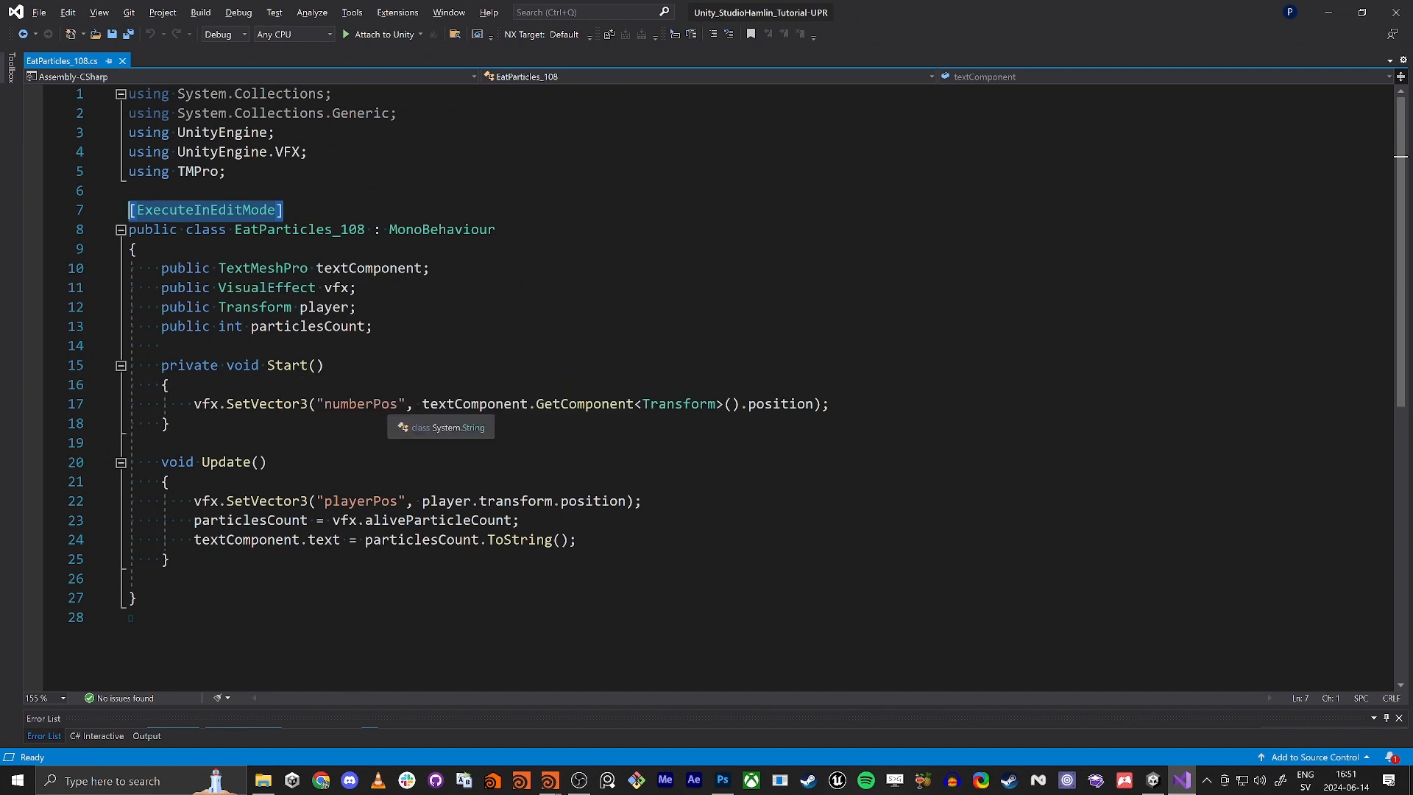
double_click(372, 406)
key("alt+Tab")
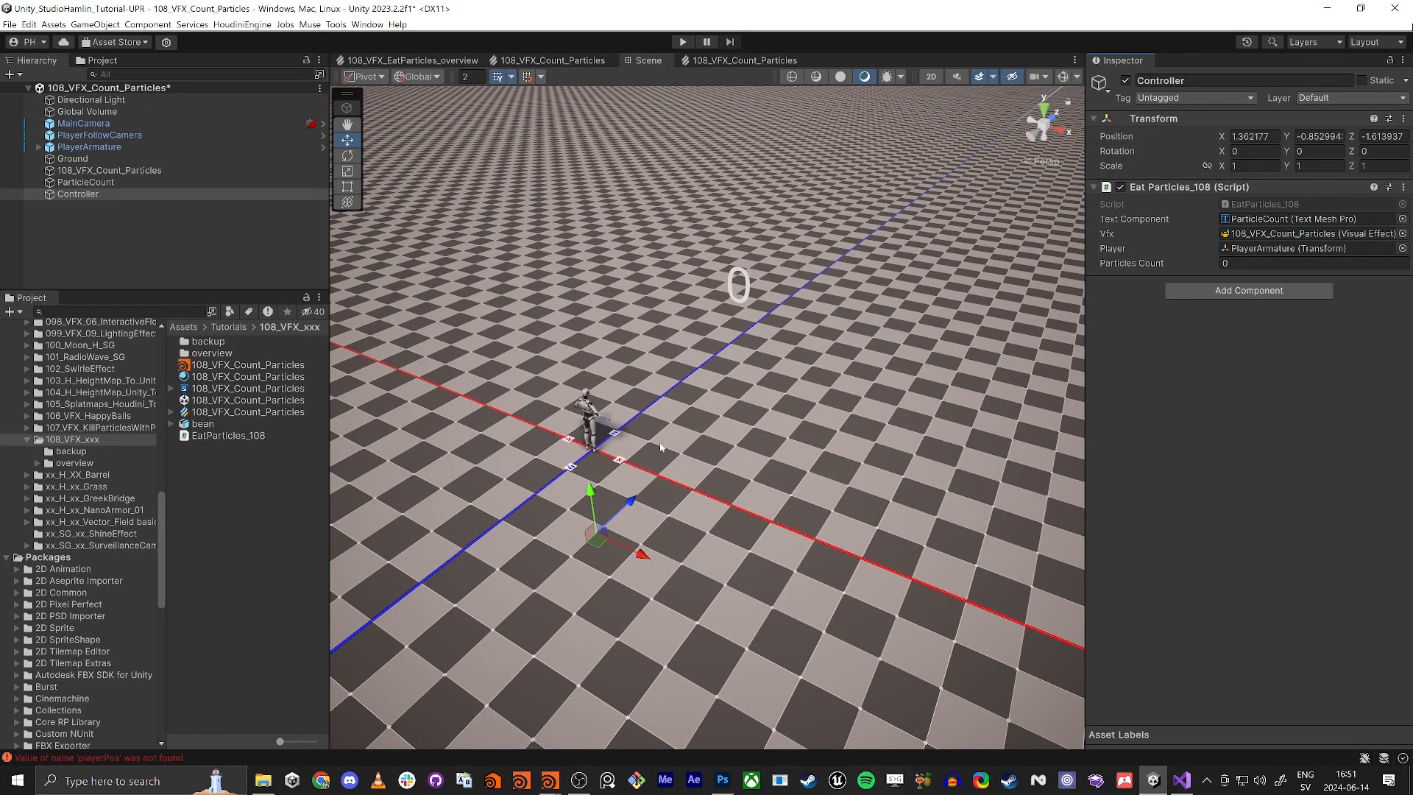
key("alt+Tab")
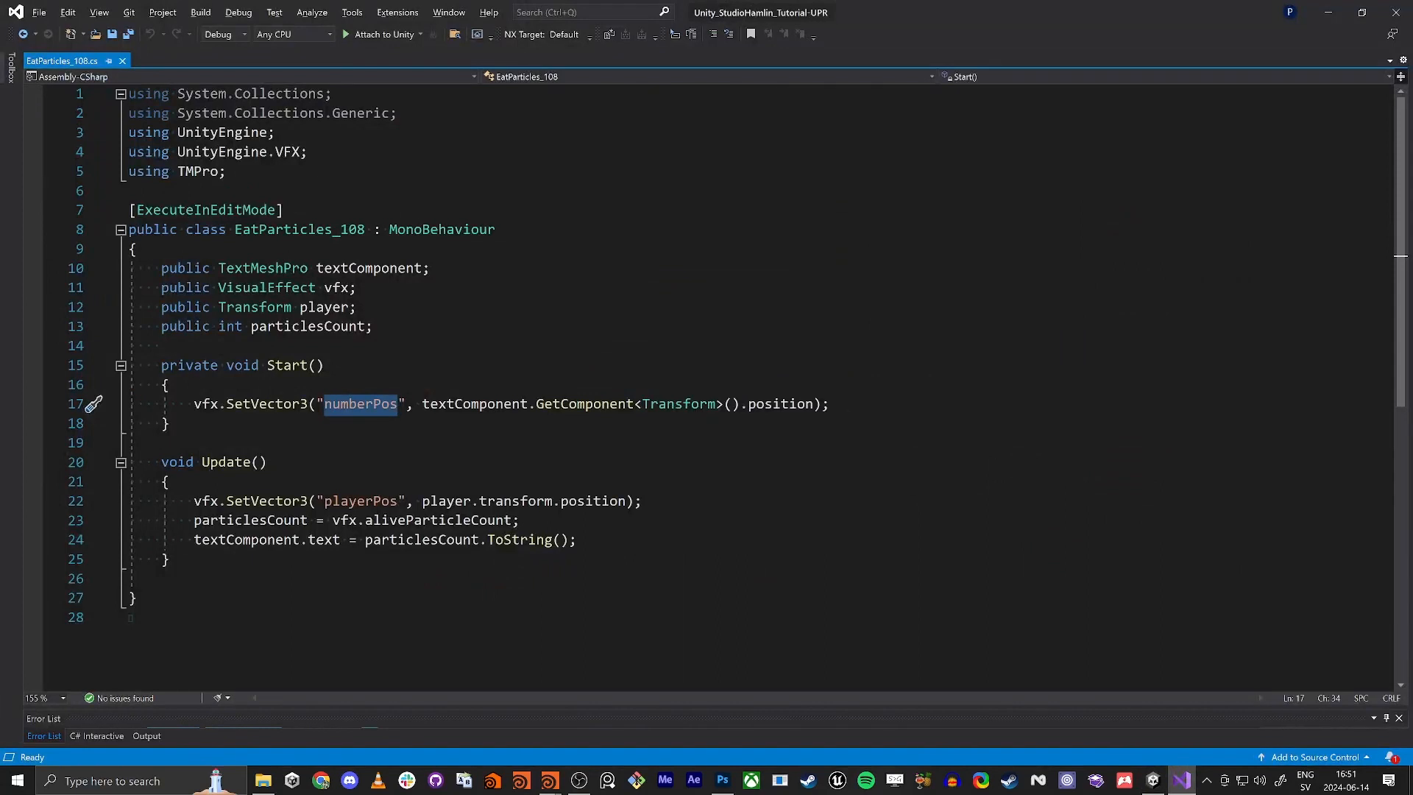
double_click(198, 405)
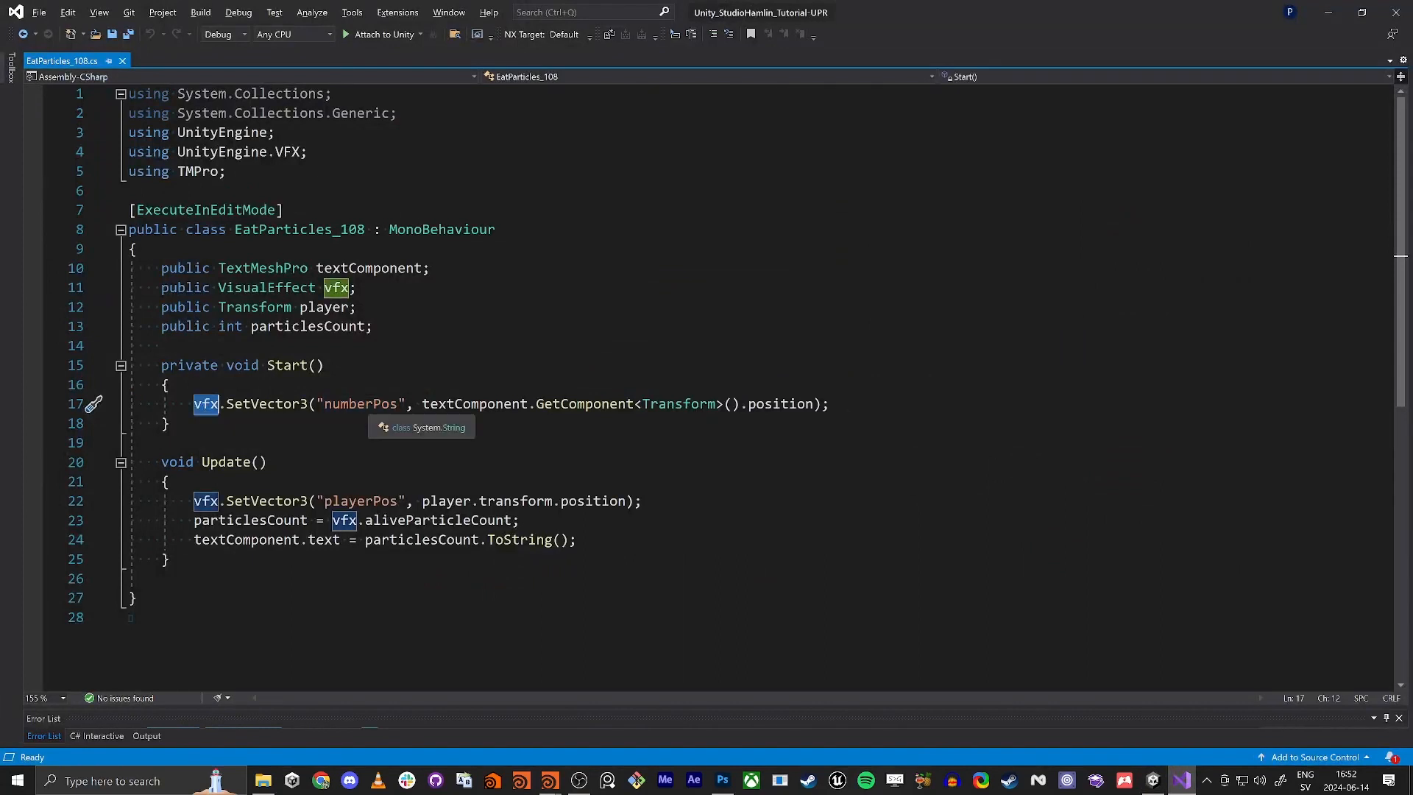
double_click(360, 407)
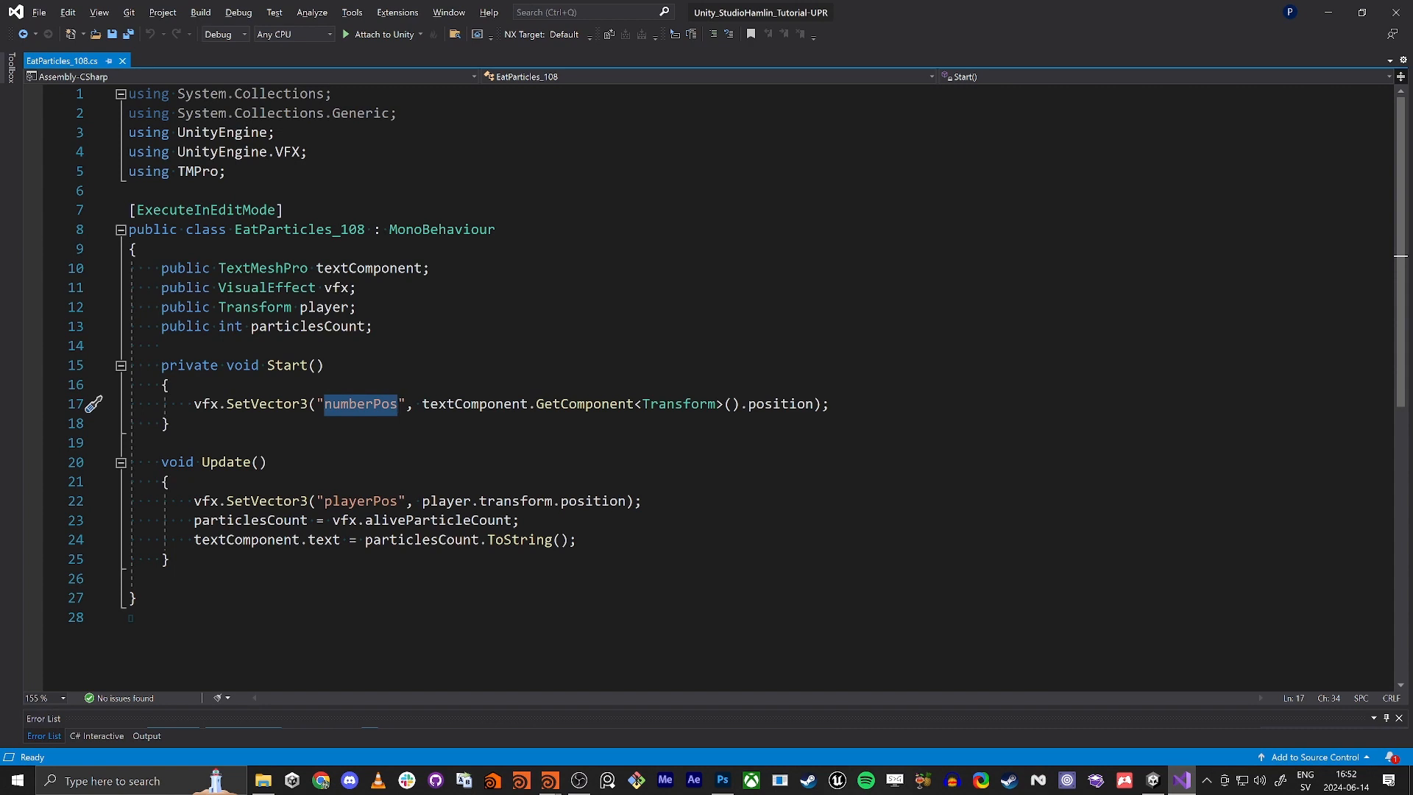
double_click(343, 270)
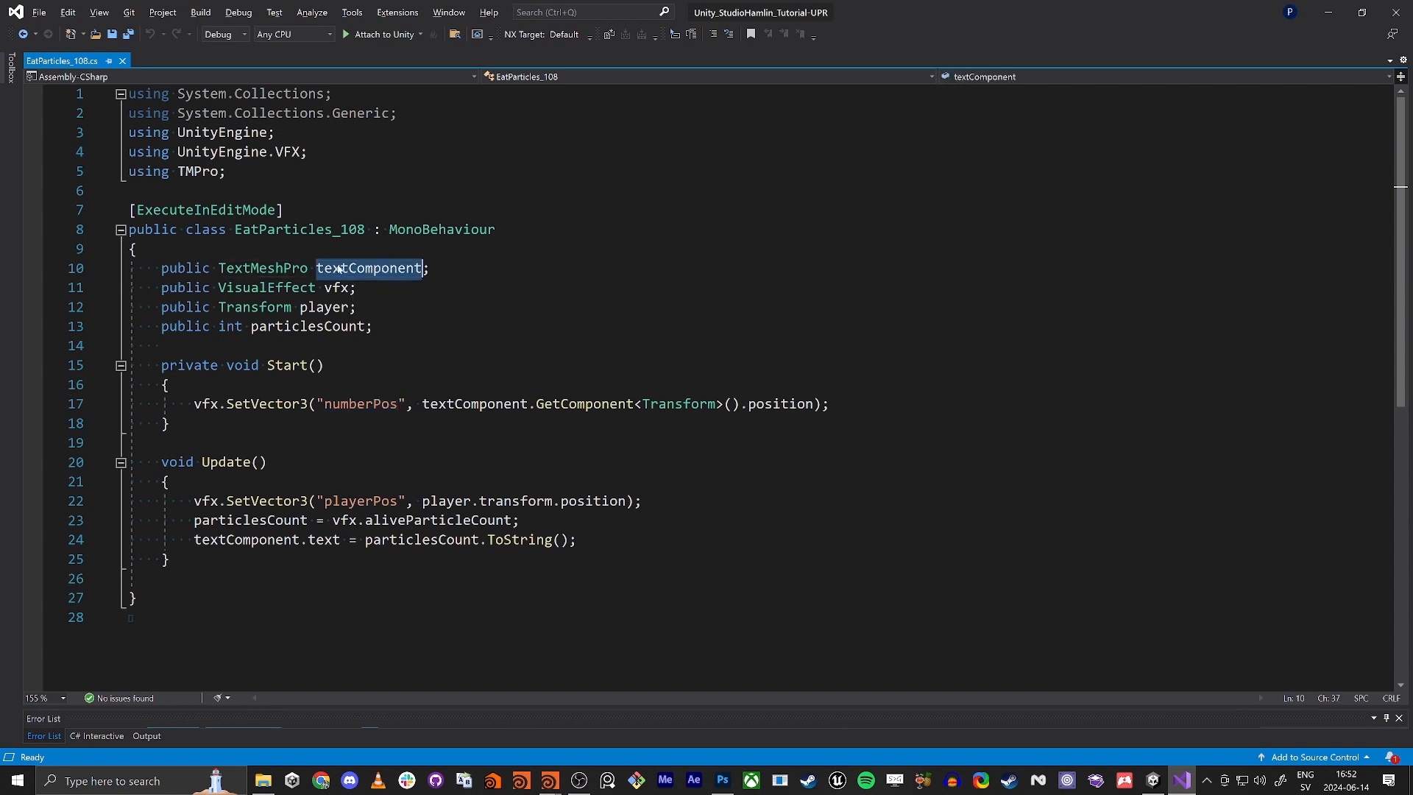
left_click(689, 403)
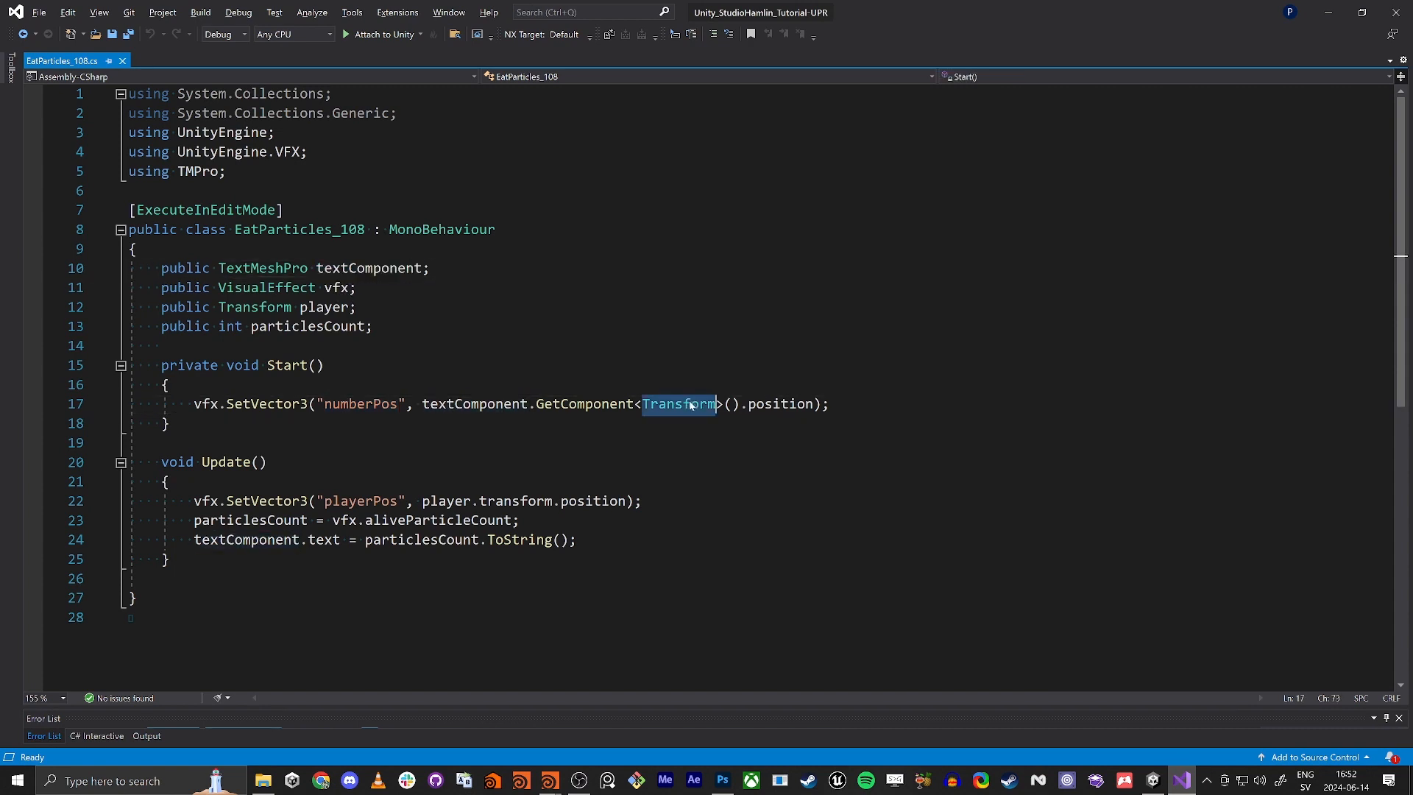
triple_click(774, 406)
left_click(780, 425)
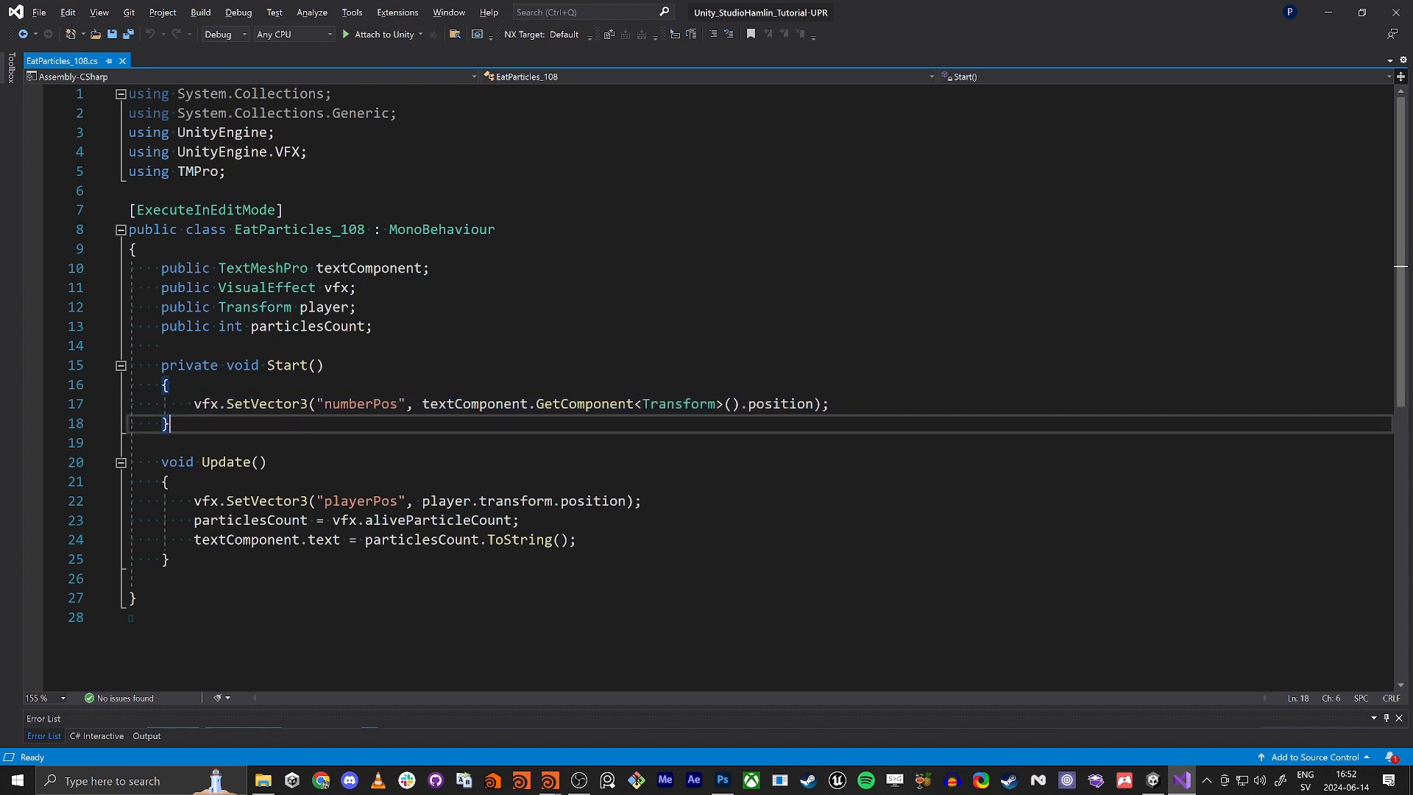
double_click(302, 365)
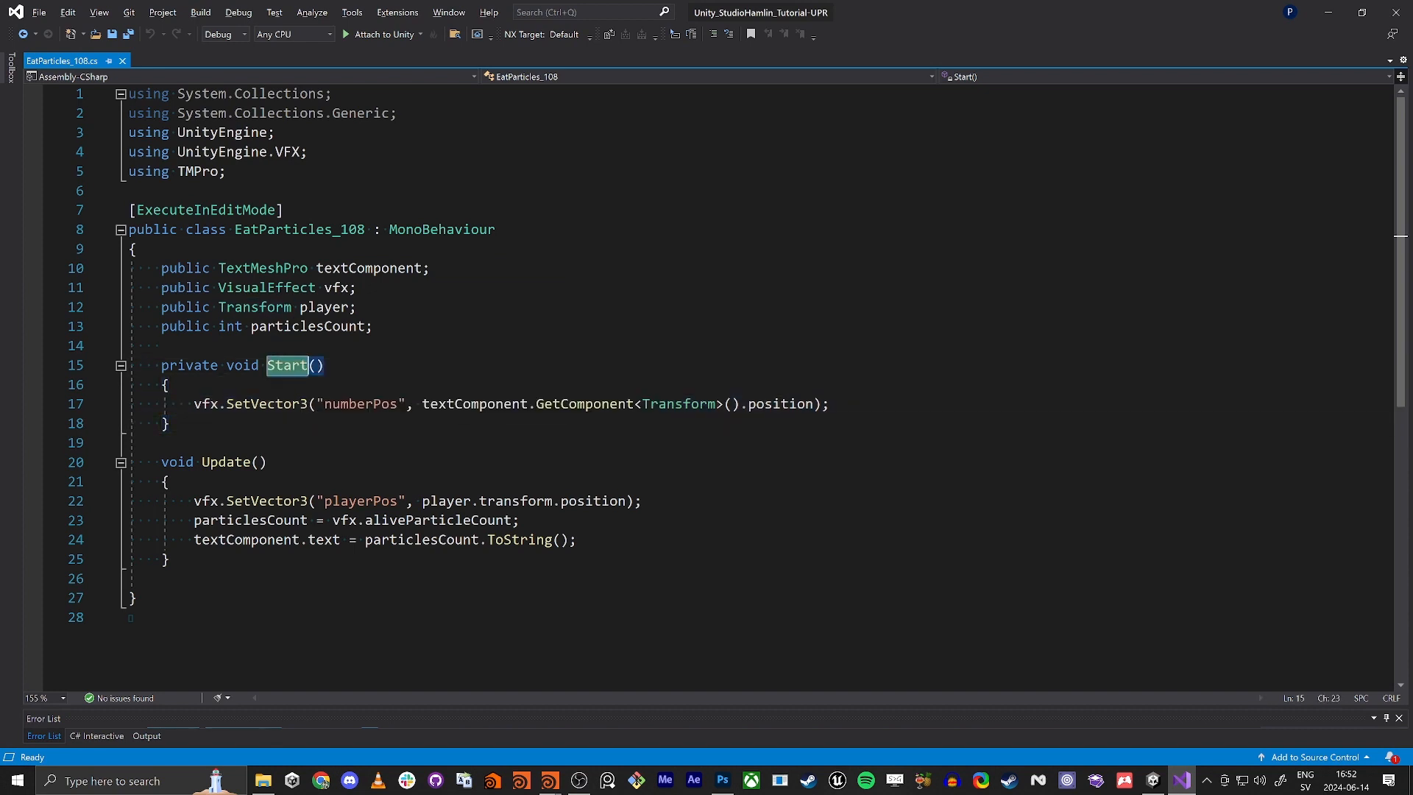
Examine how the script's Update method sets playerPos, reads aliveParticleCount into particlesCount and writes the text component.
double_click(224, 462)
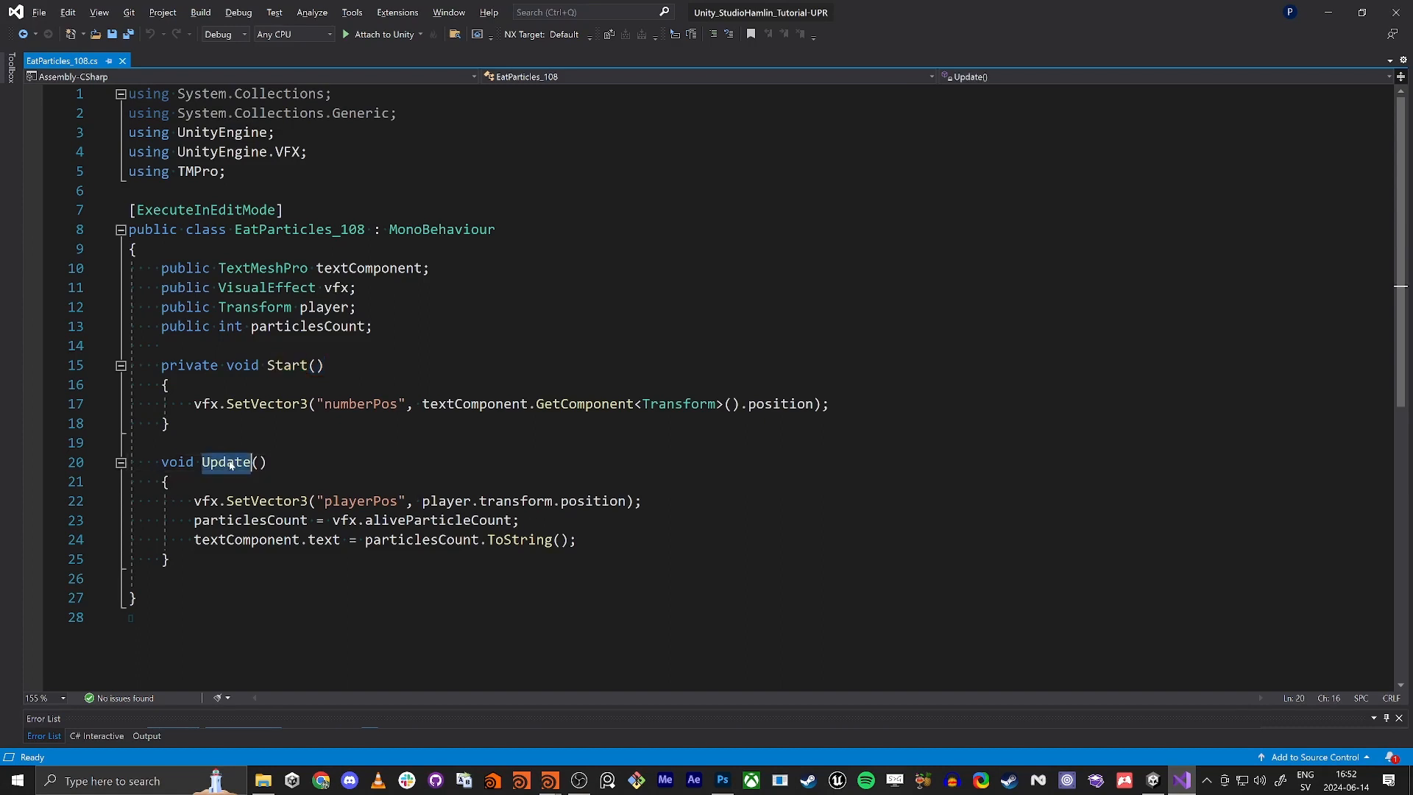
double_click(361, 502)
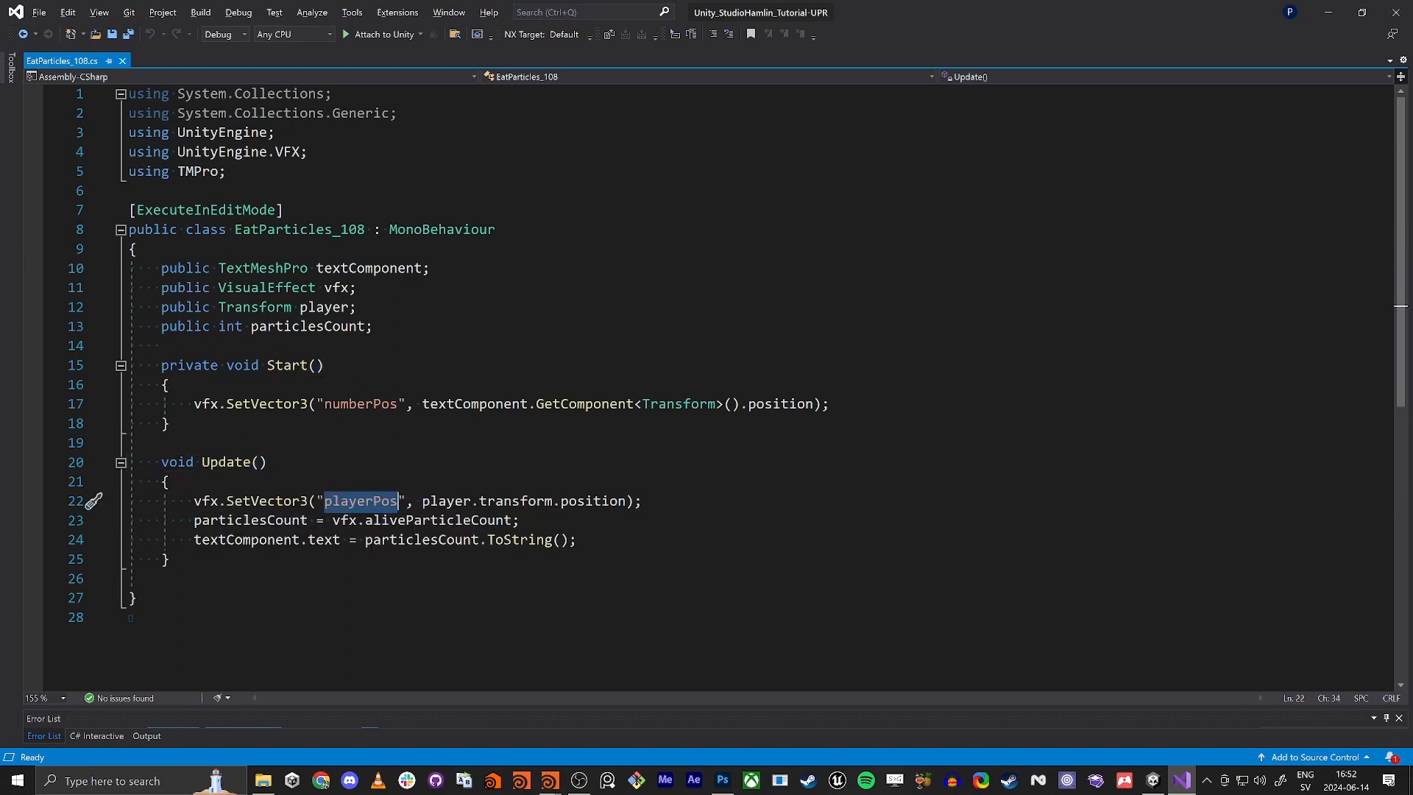
double_click(293, 522)
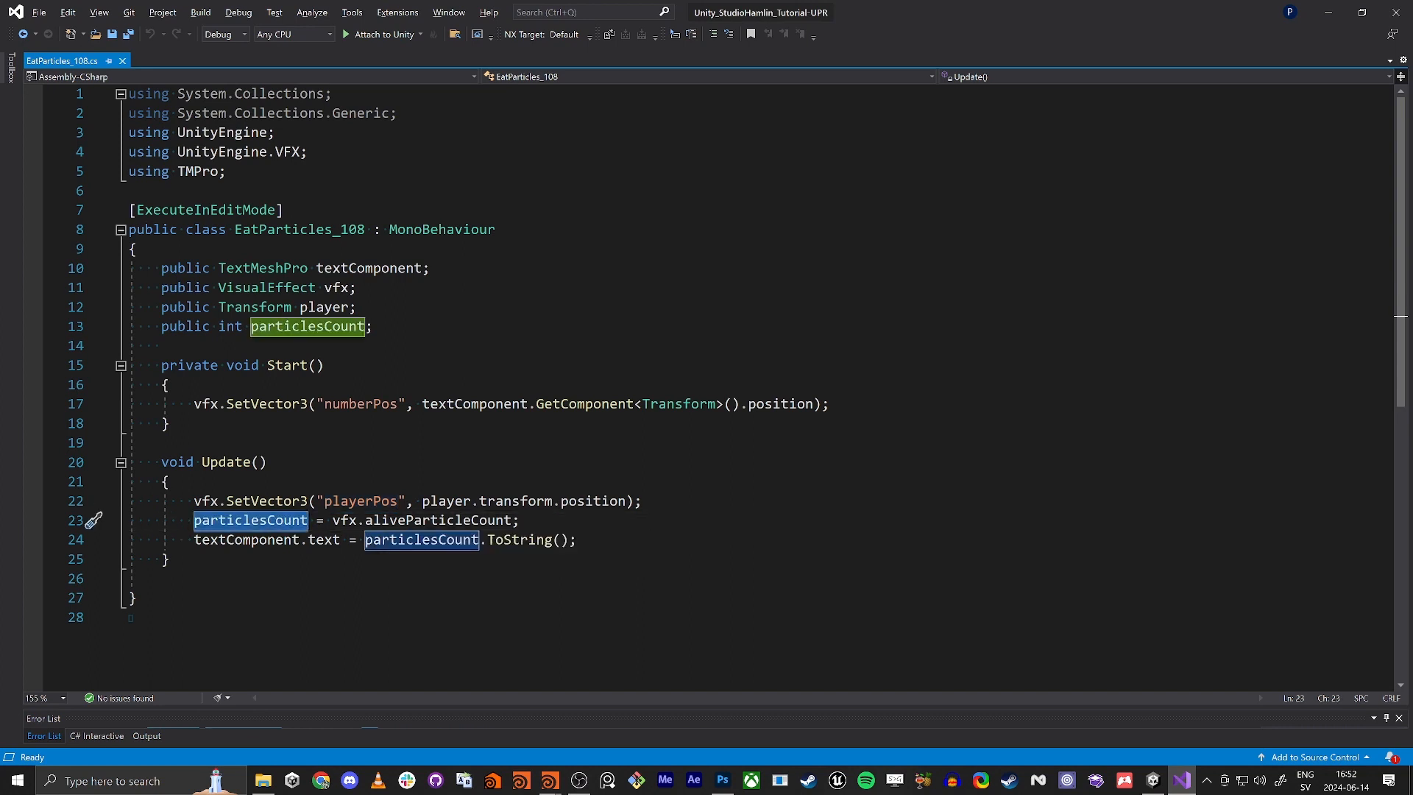
double_click(345, 521)
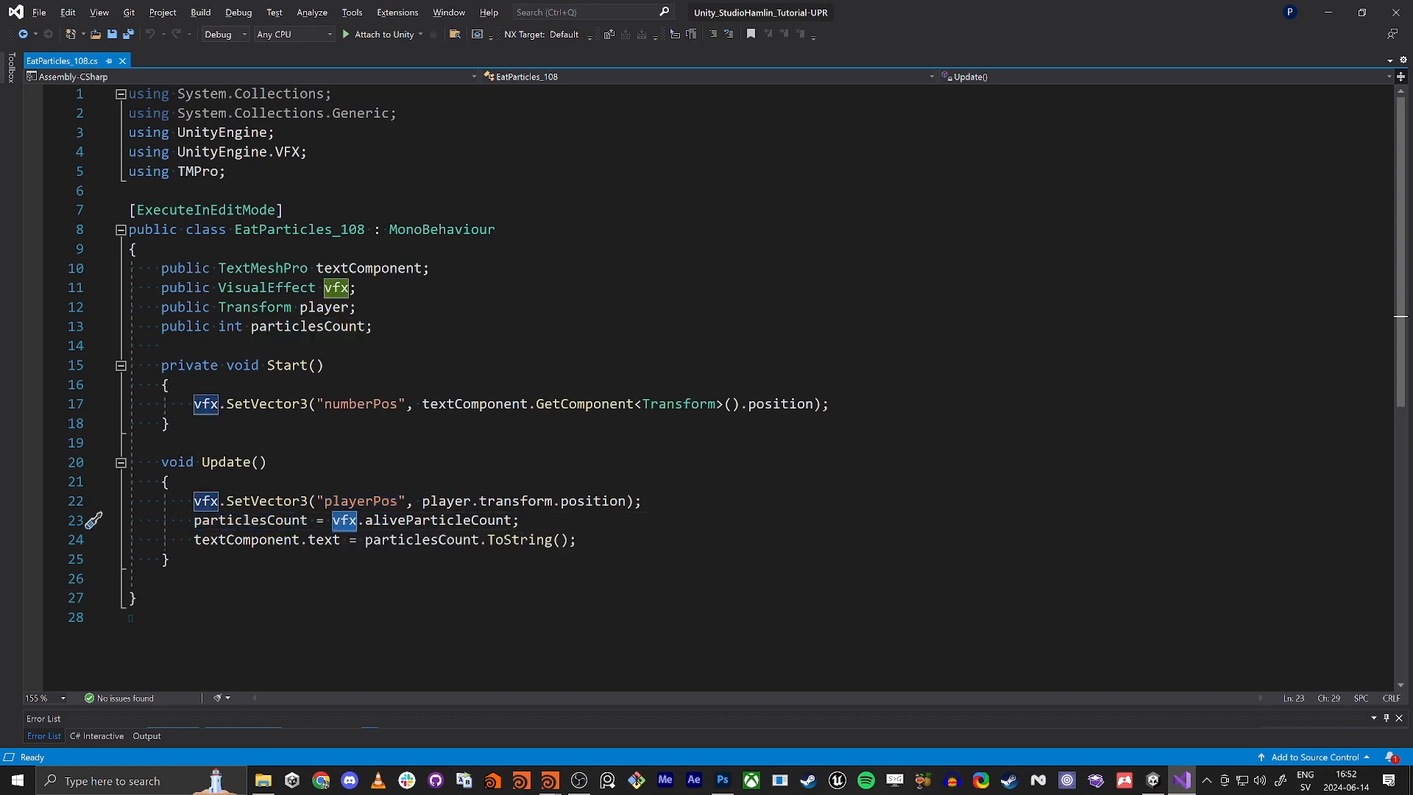
double_click(413, 521)
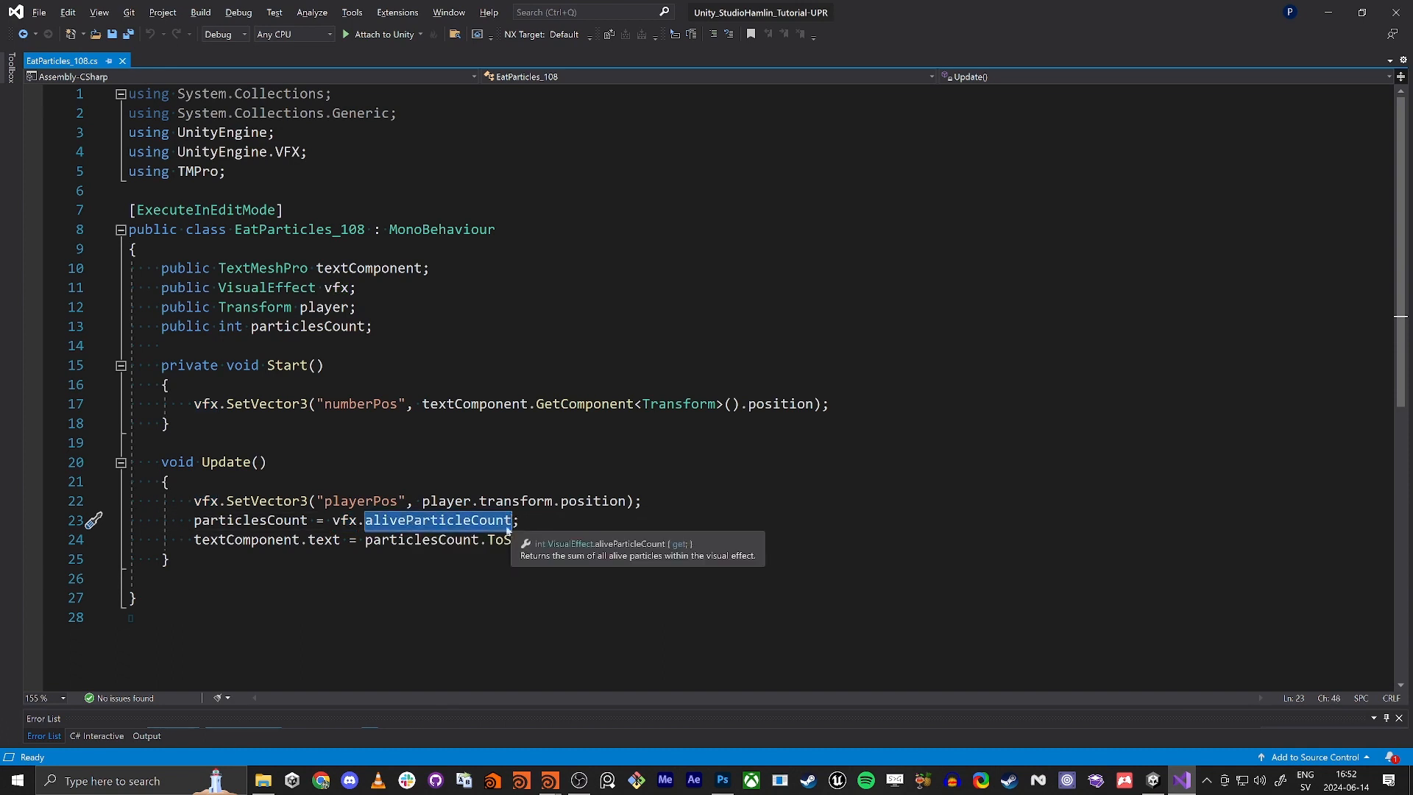
left_click(530, 623)
double_click(237, 541)
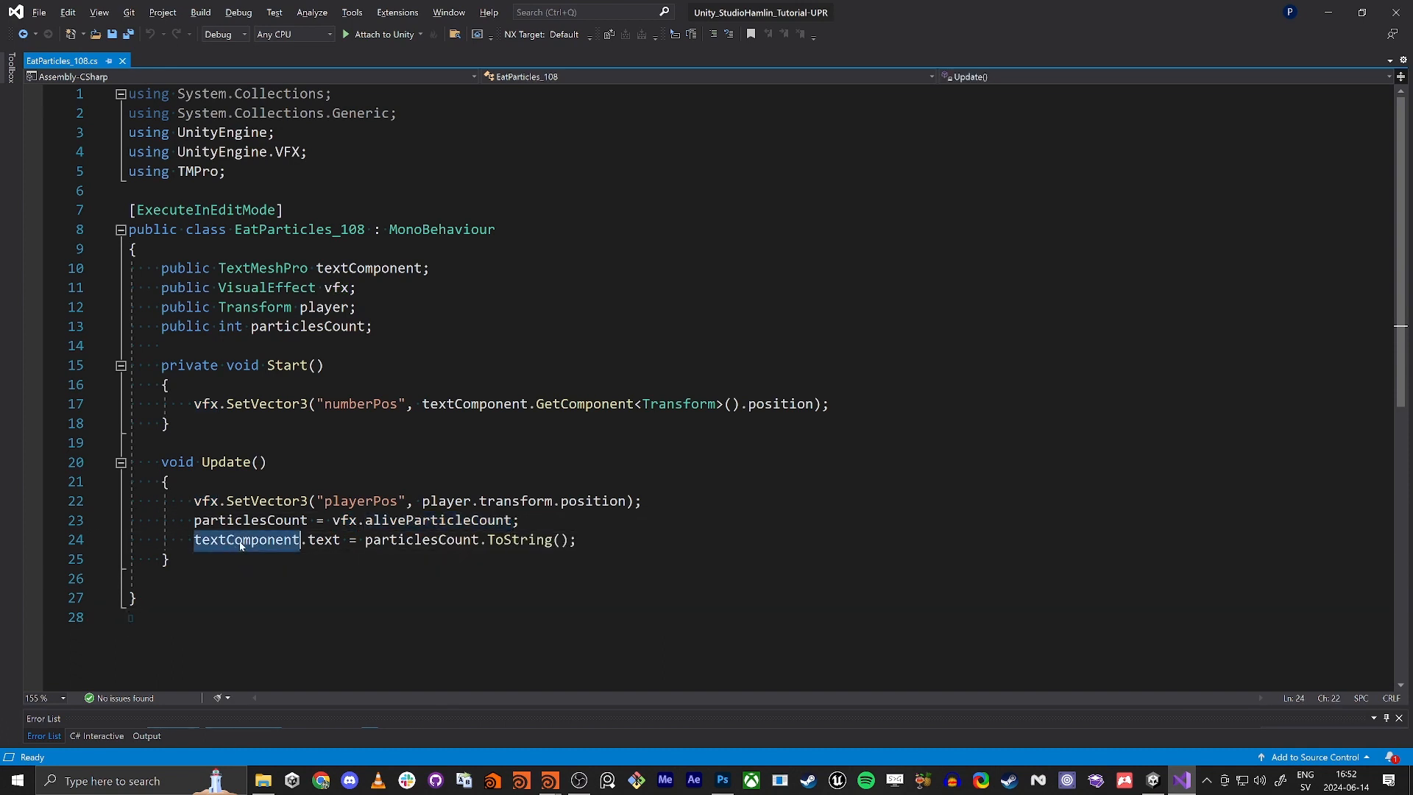
Examine the ToString conversion of particlesCount on the script's text assignment line and return to the Unity editor.
double_click(410, 547)
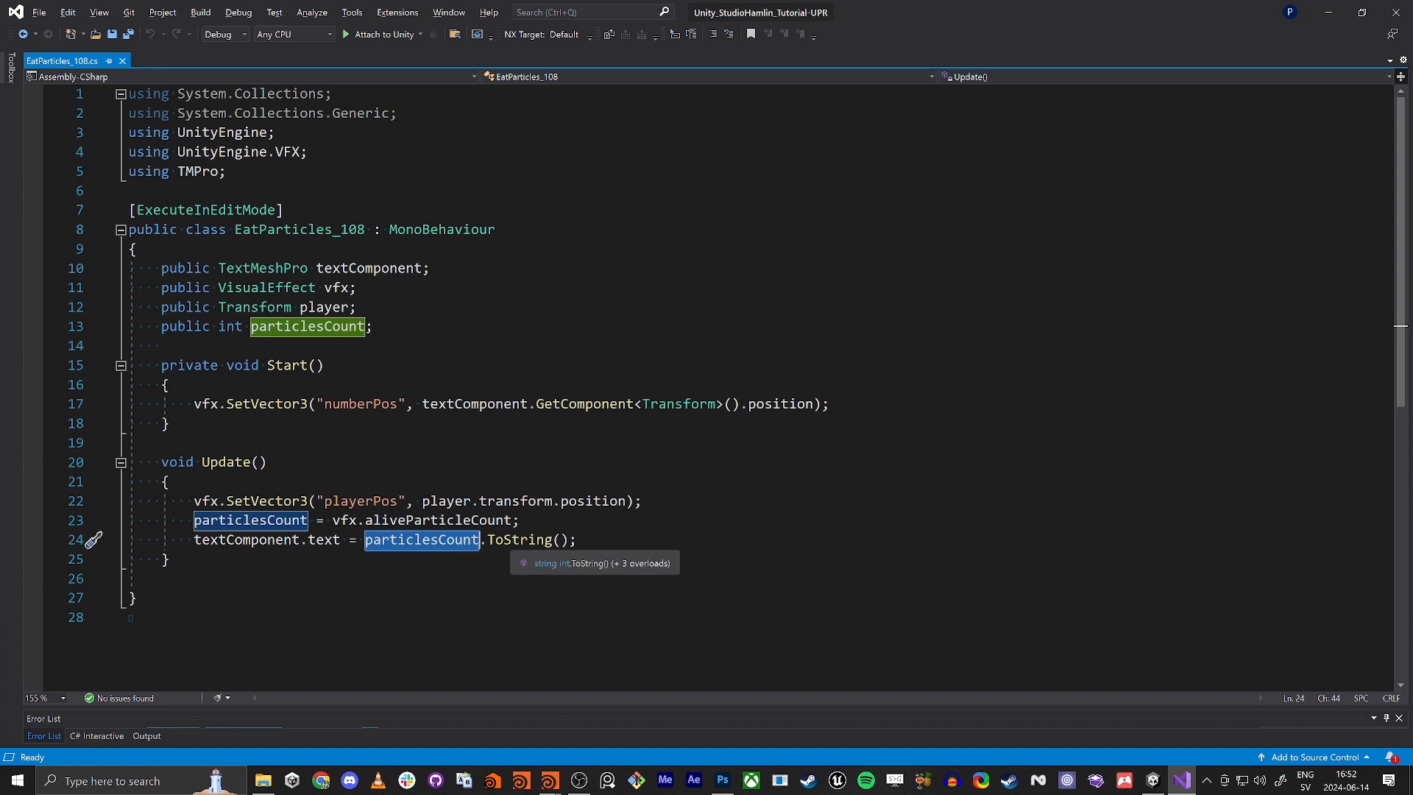
left_click(511, 543)
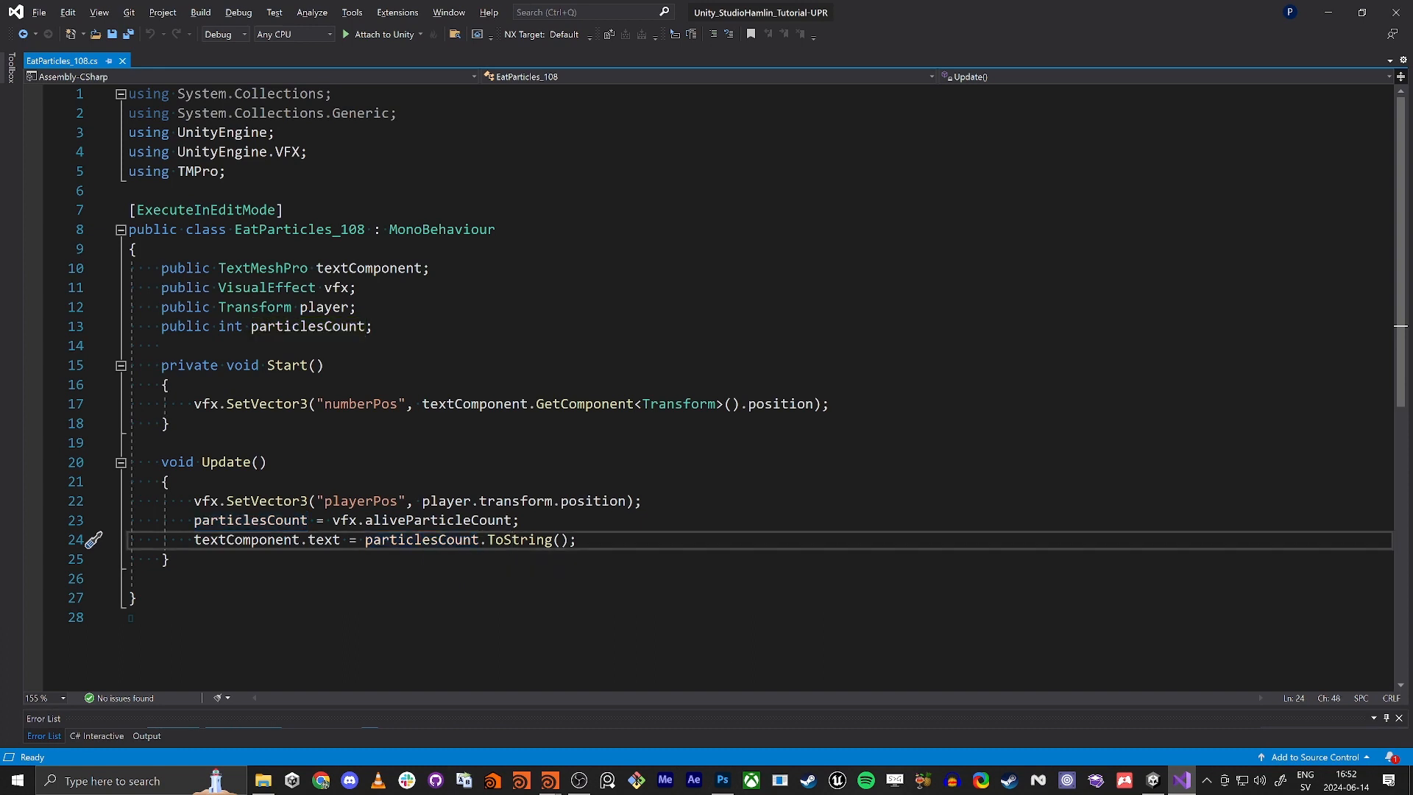
left_click(1329, 13)
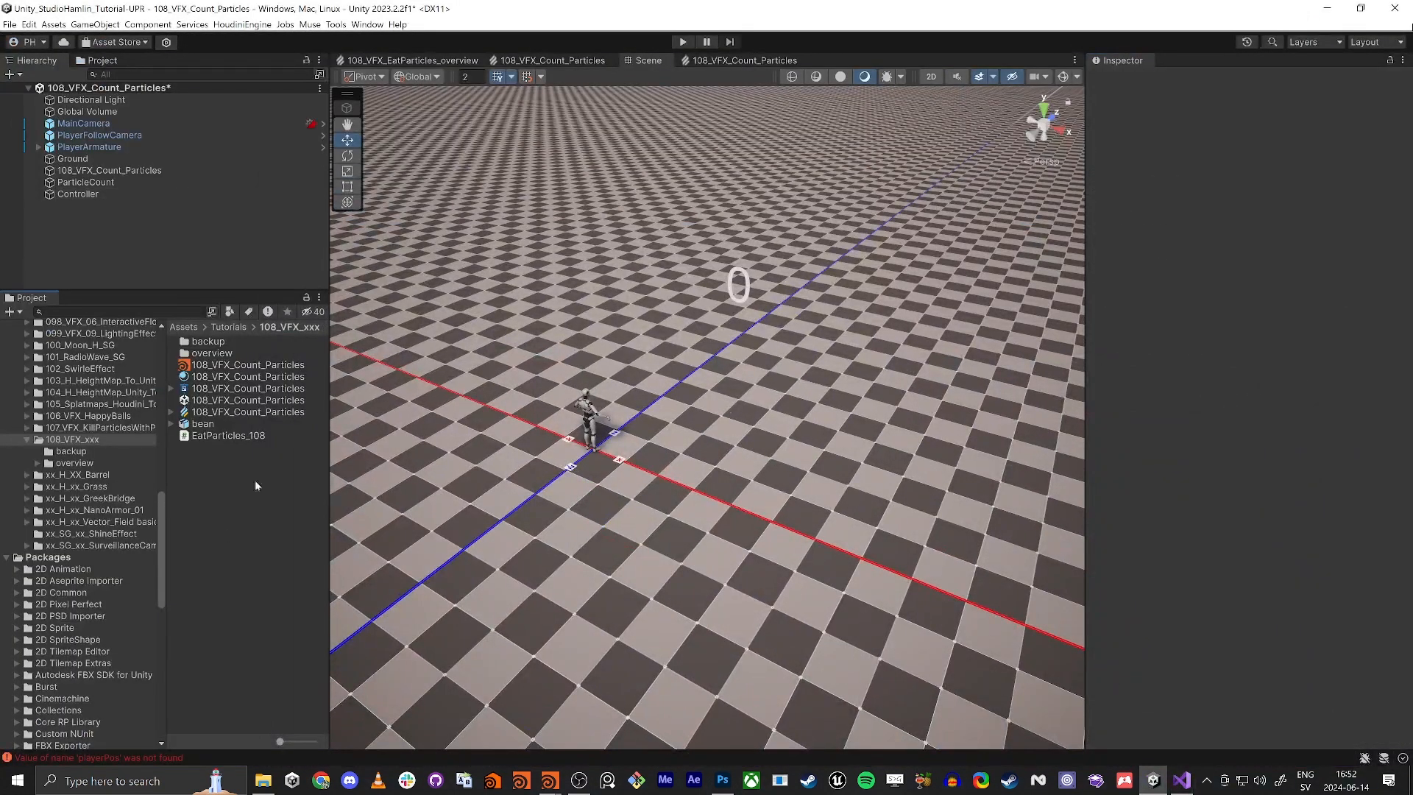
Open the 108_VFX_Count_Particles graph and add an exposed Vector3 property named playerPos.
double_click(211, 414)
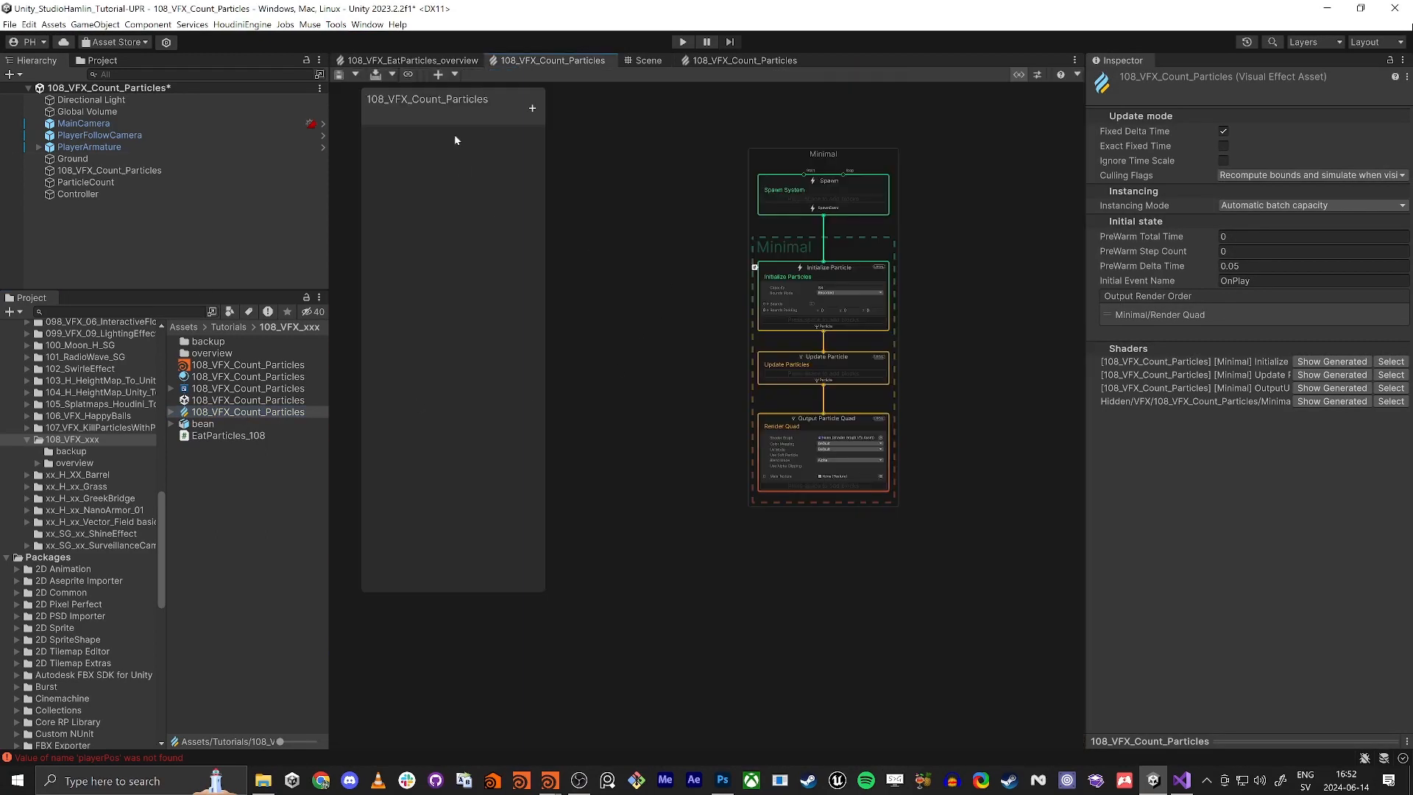
left_click(532, 108)
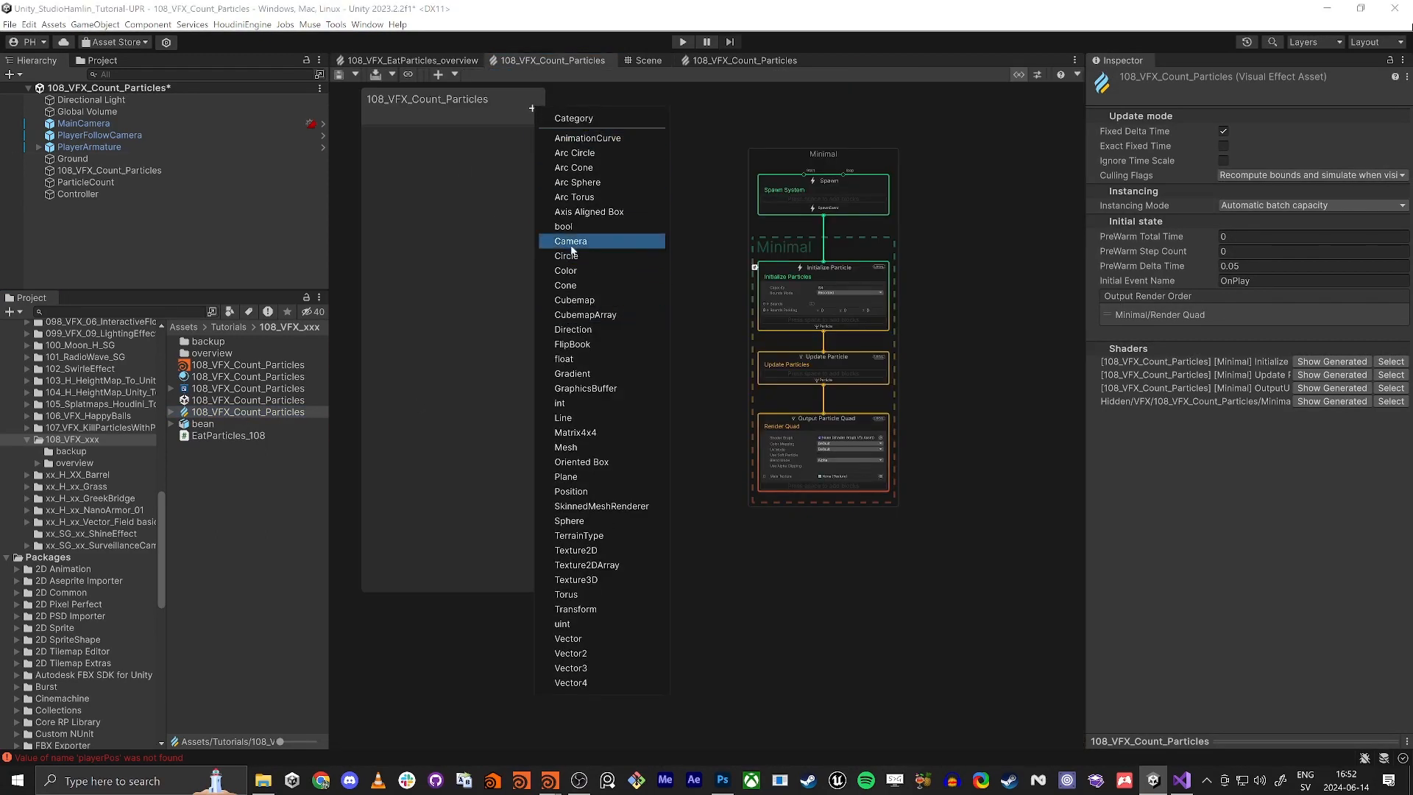
left_click(591, 669)
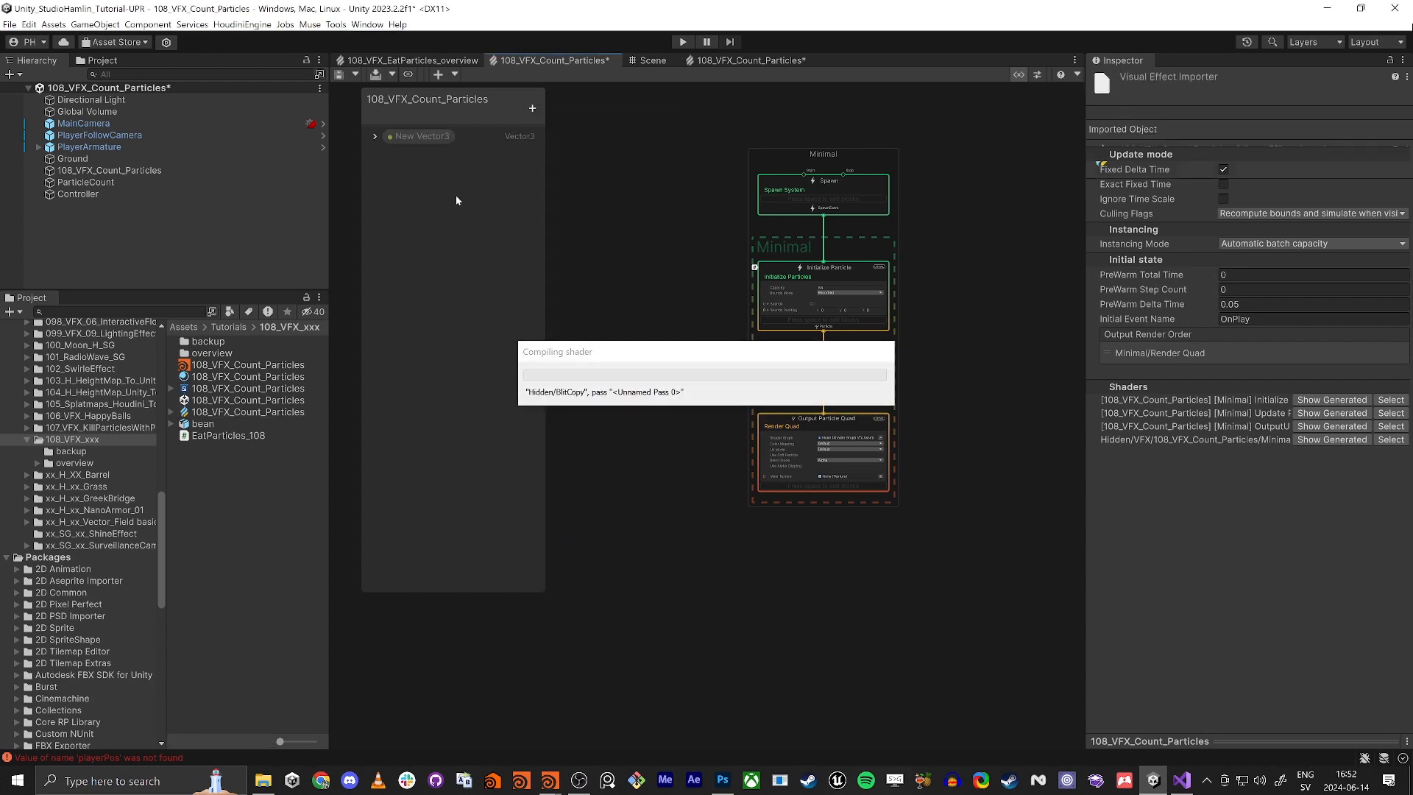
double_click(416, 136)
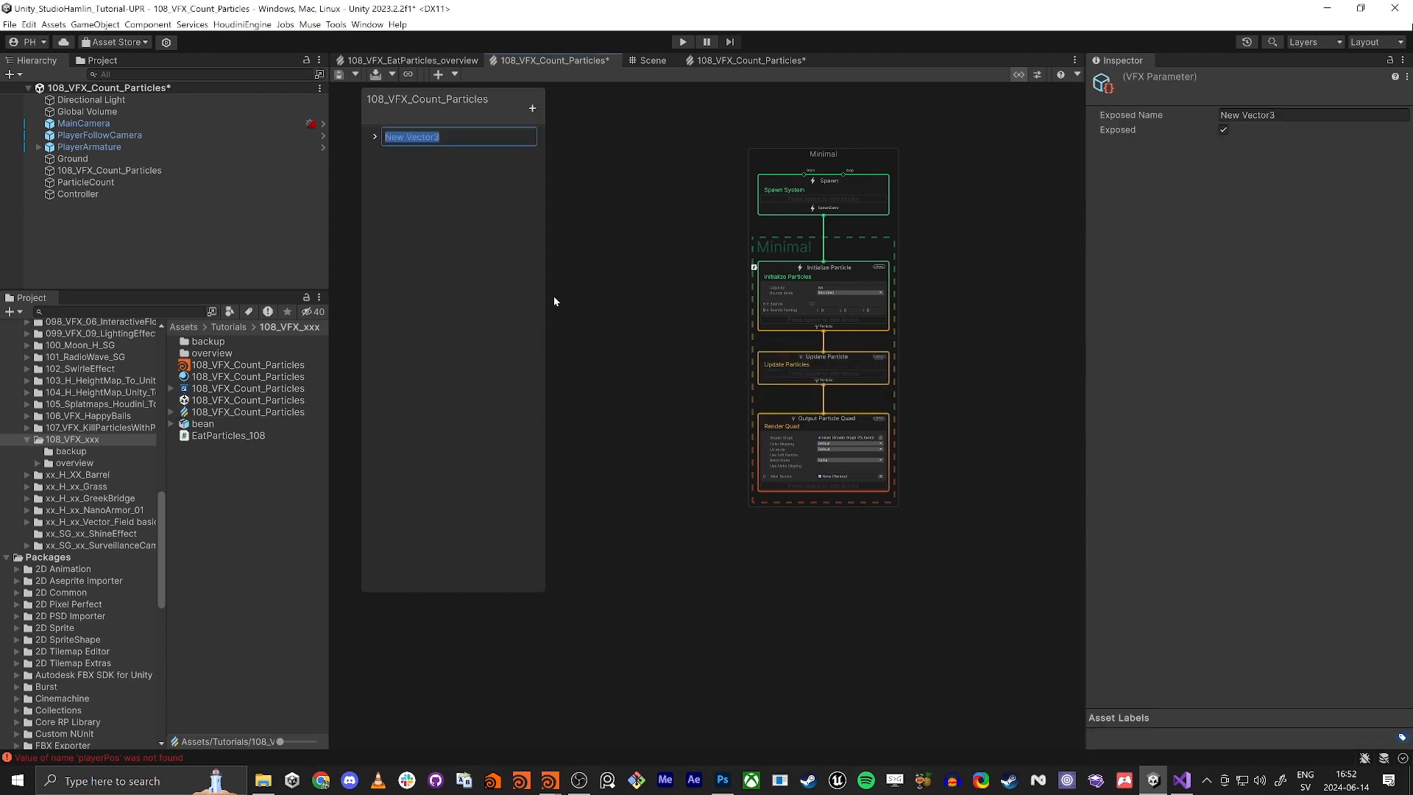
type("playerPos")
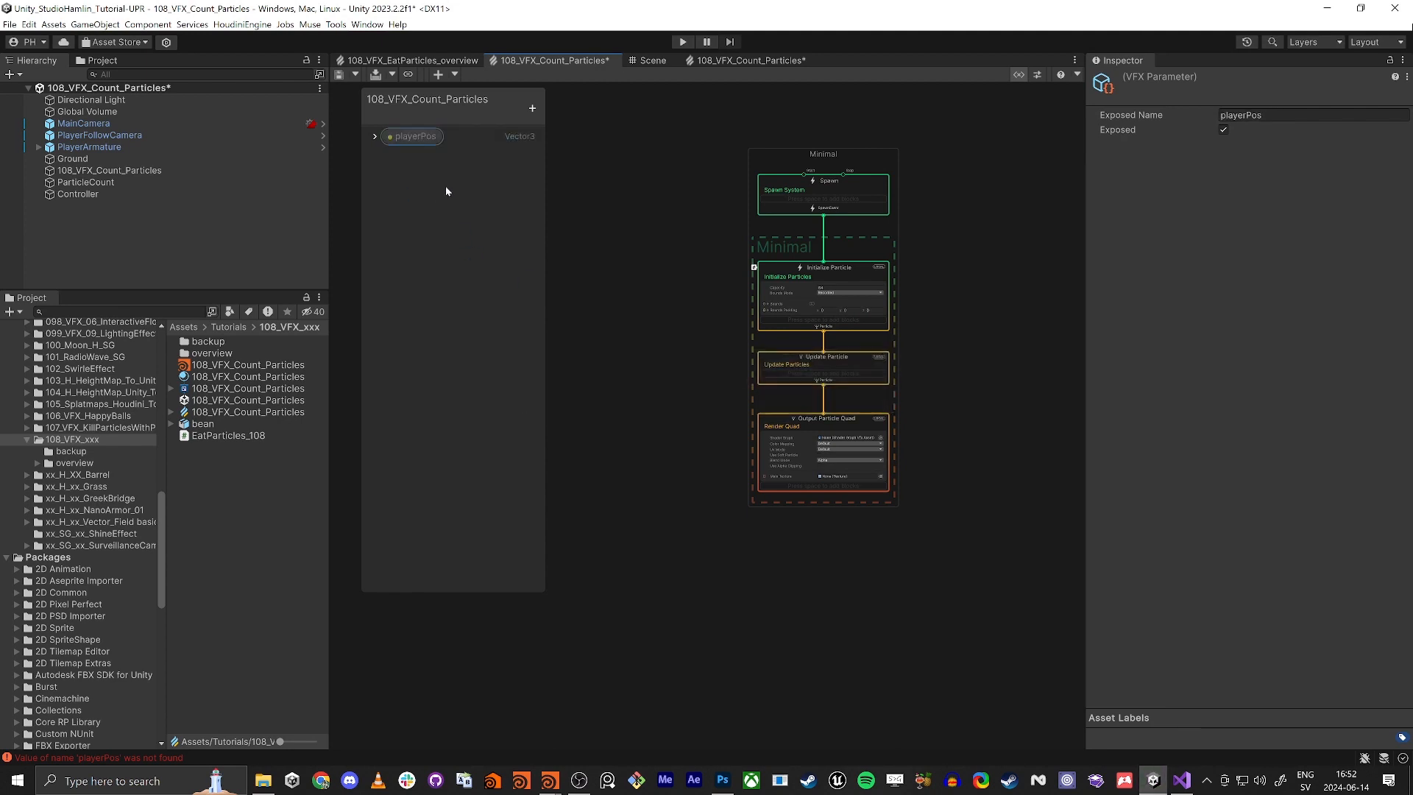
Duplicate the playerPos property and rename the copy numberPos.
key("ctrl+d")
double_click(416, 156)
type("nubmerP")
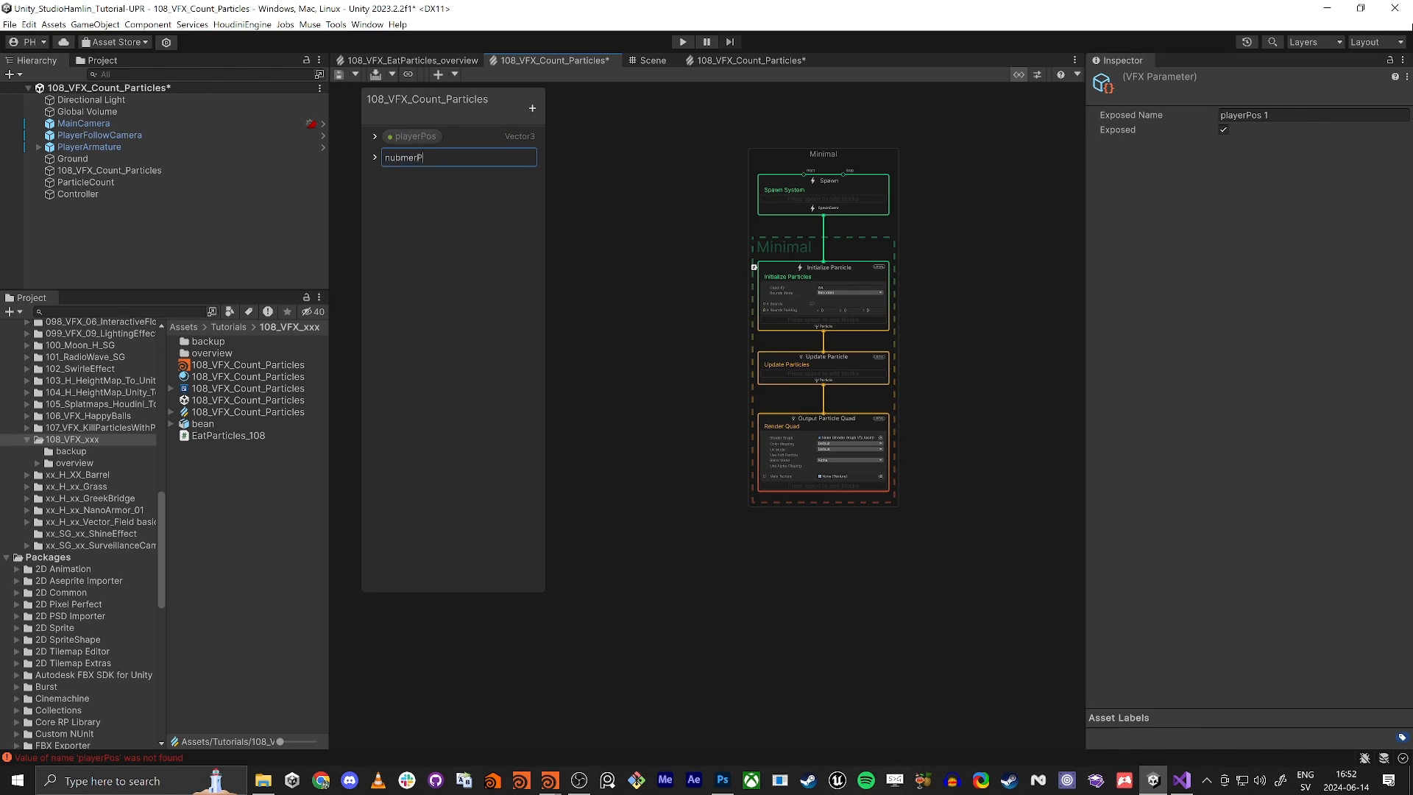
key("ctrl+a")
key("BackSpace")
type("numberPos")
key("Return")
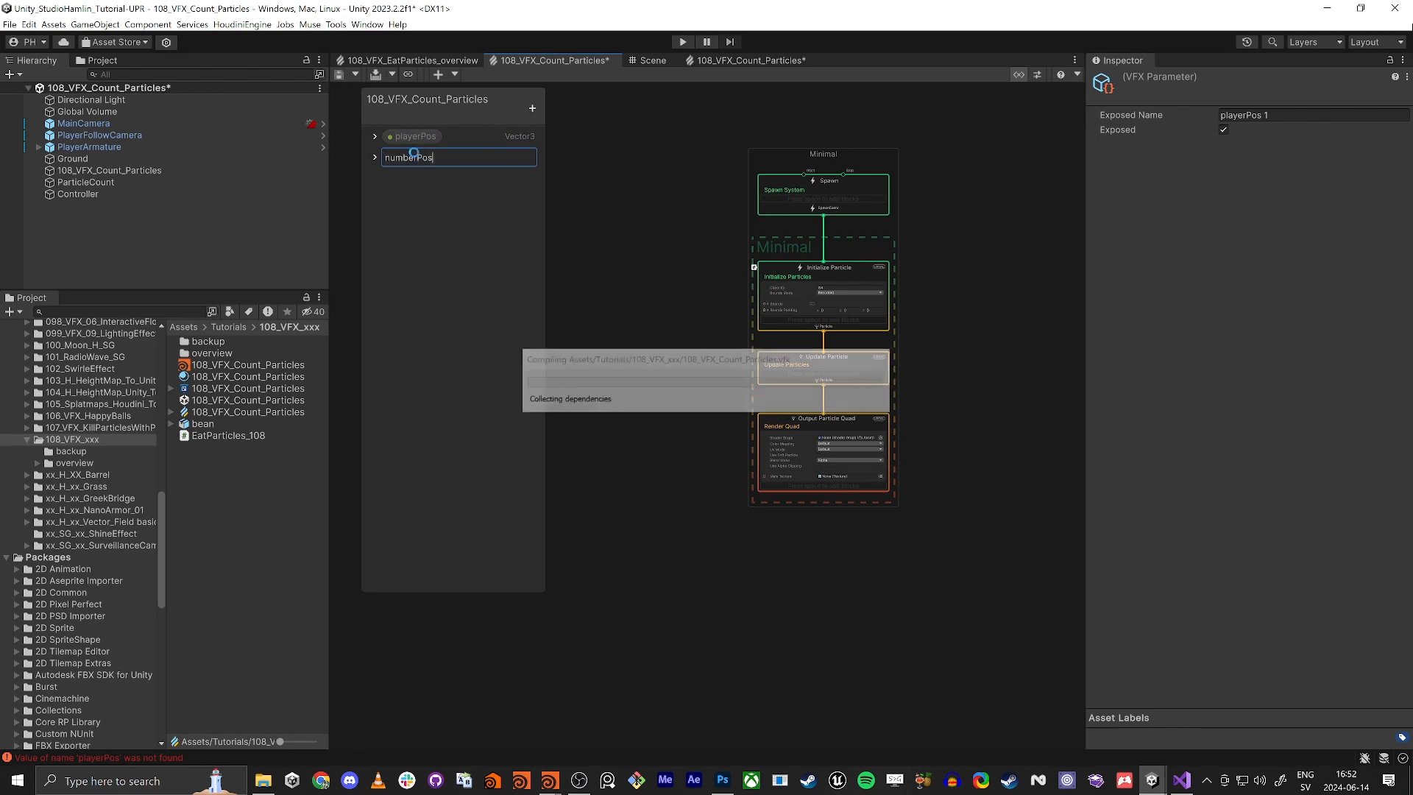
Compare the property names numberPos and playerPos with the SetVector3 calls in the Visual Studio script and return to Unity.
key("alt+Tab")
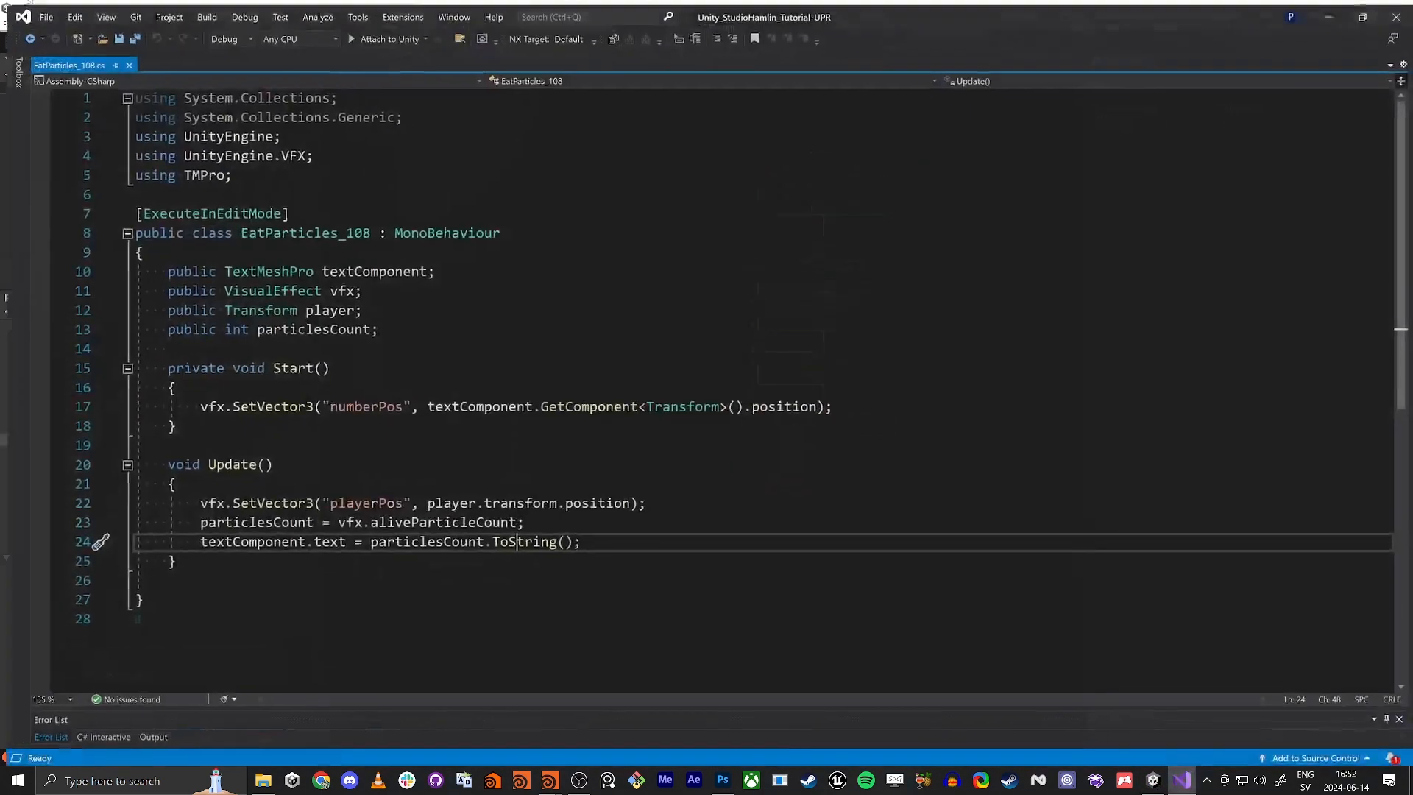
double_click(360, 403)
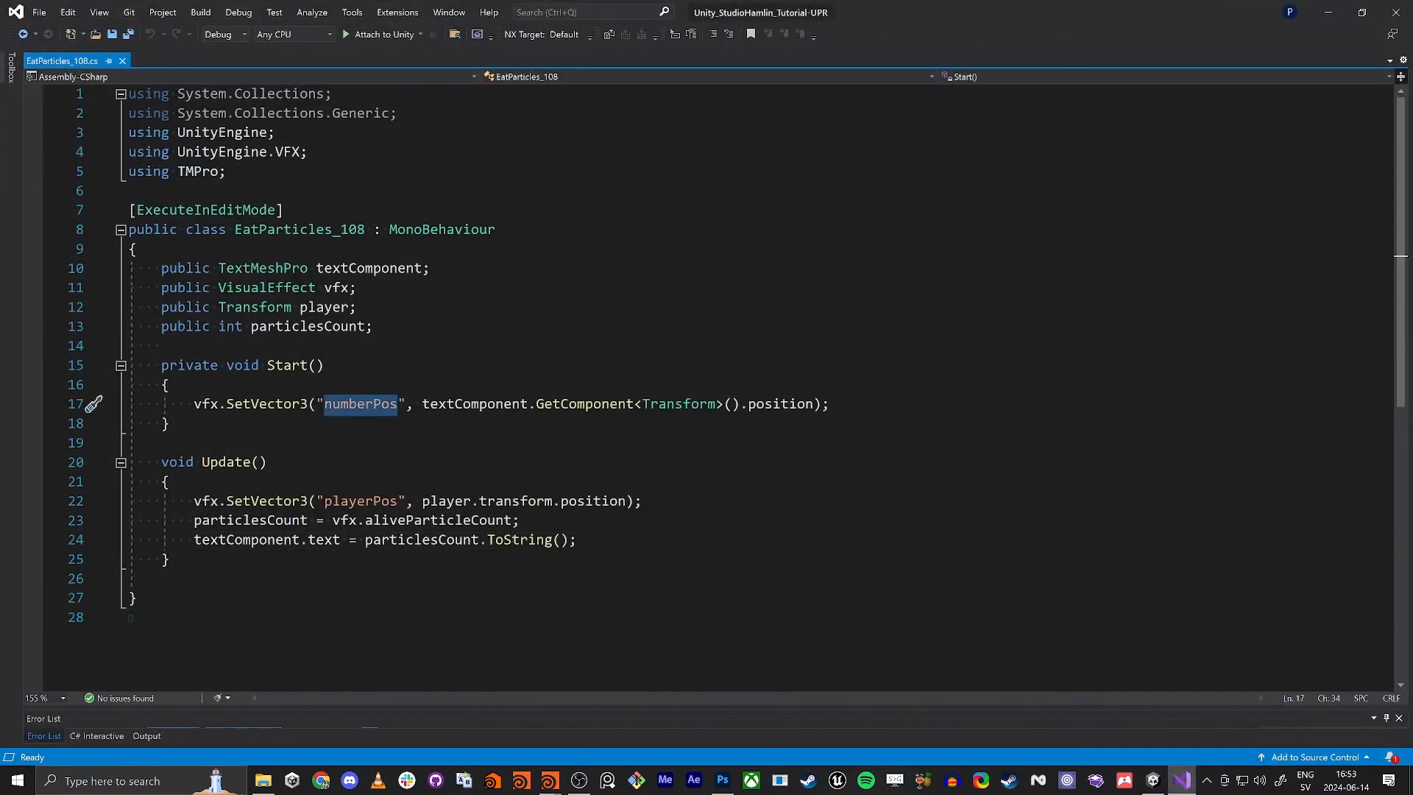
double_click(359, 501)
key("alt+Tab")
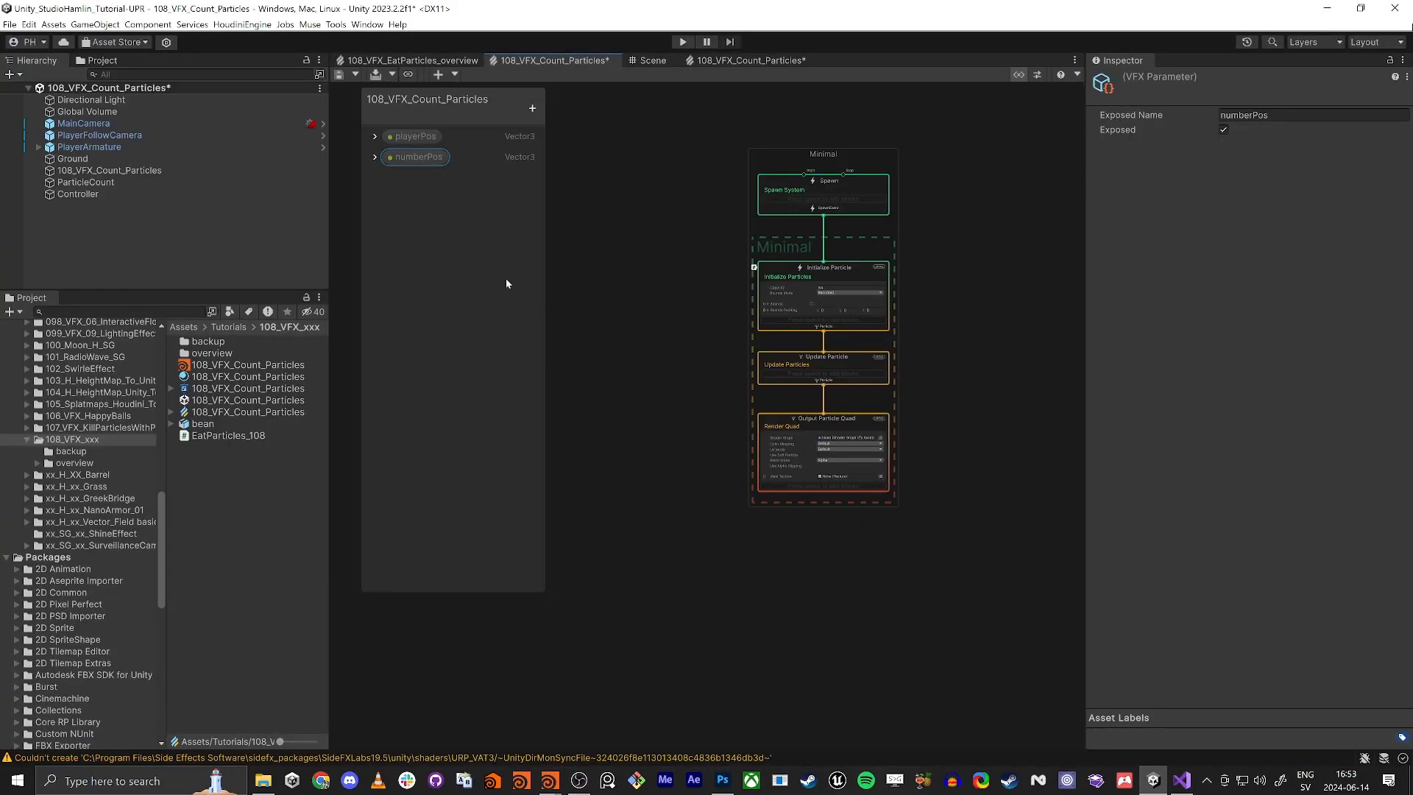
Add a Single Burst block to the Spawn context of the graph.
middle_click_drag(643, 264, 672, 240)
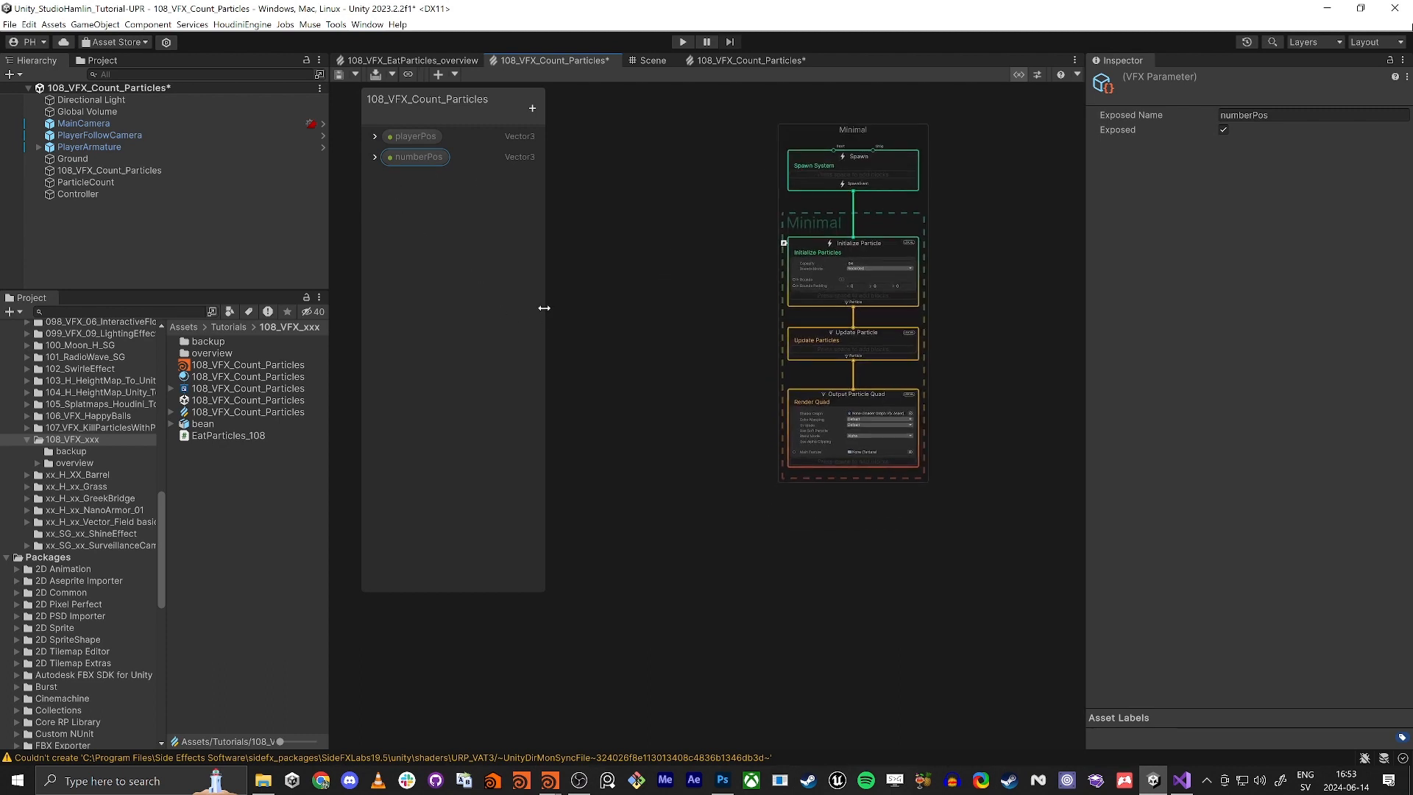
mouse_move(626, 294)
middle_mouse_down()
mouse_move(625, 317)
mouse_move(633, 285)
middle_mouse_up()
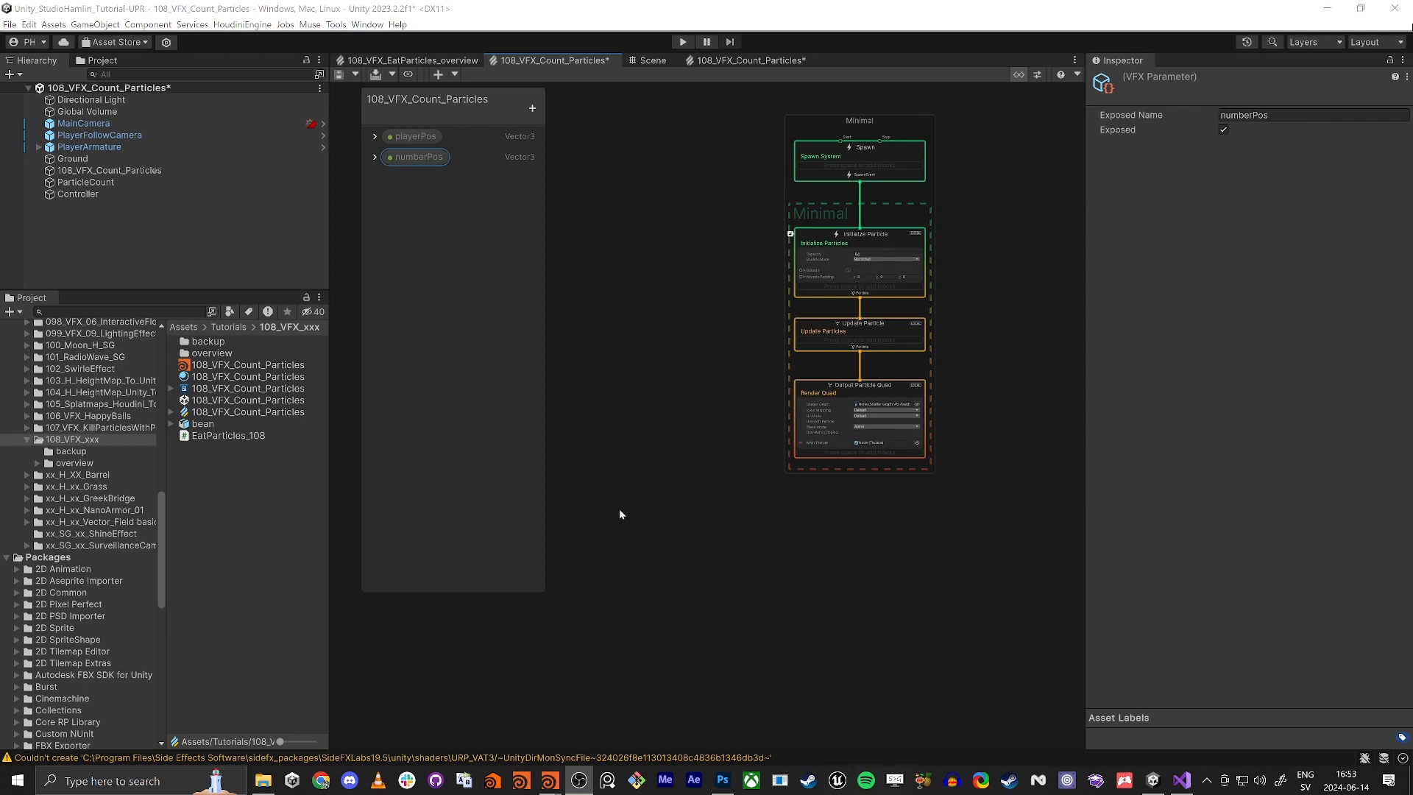
scroll(660, 292, "up", 3)
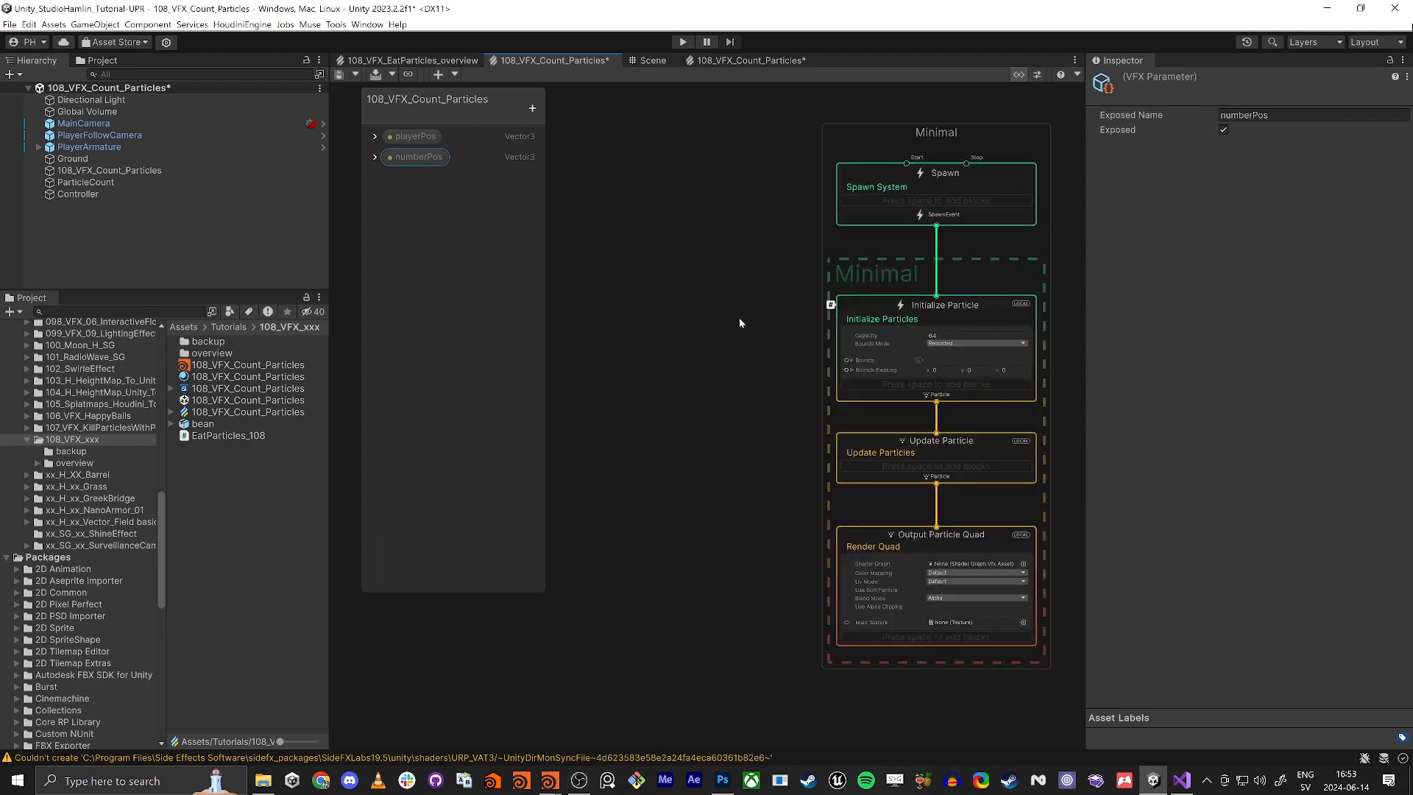
left_click(803, 204)
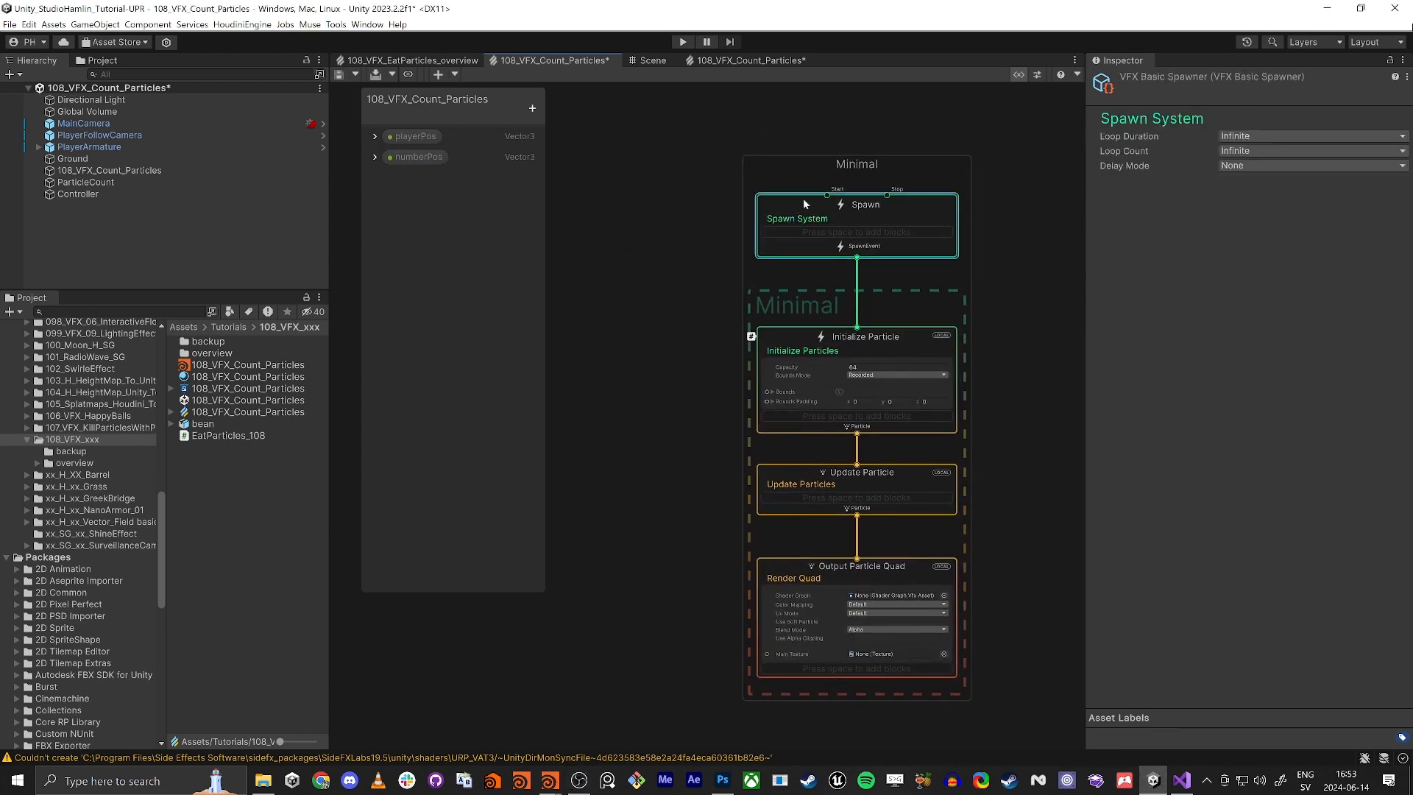
key("space")
left_click(681, 259)
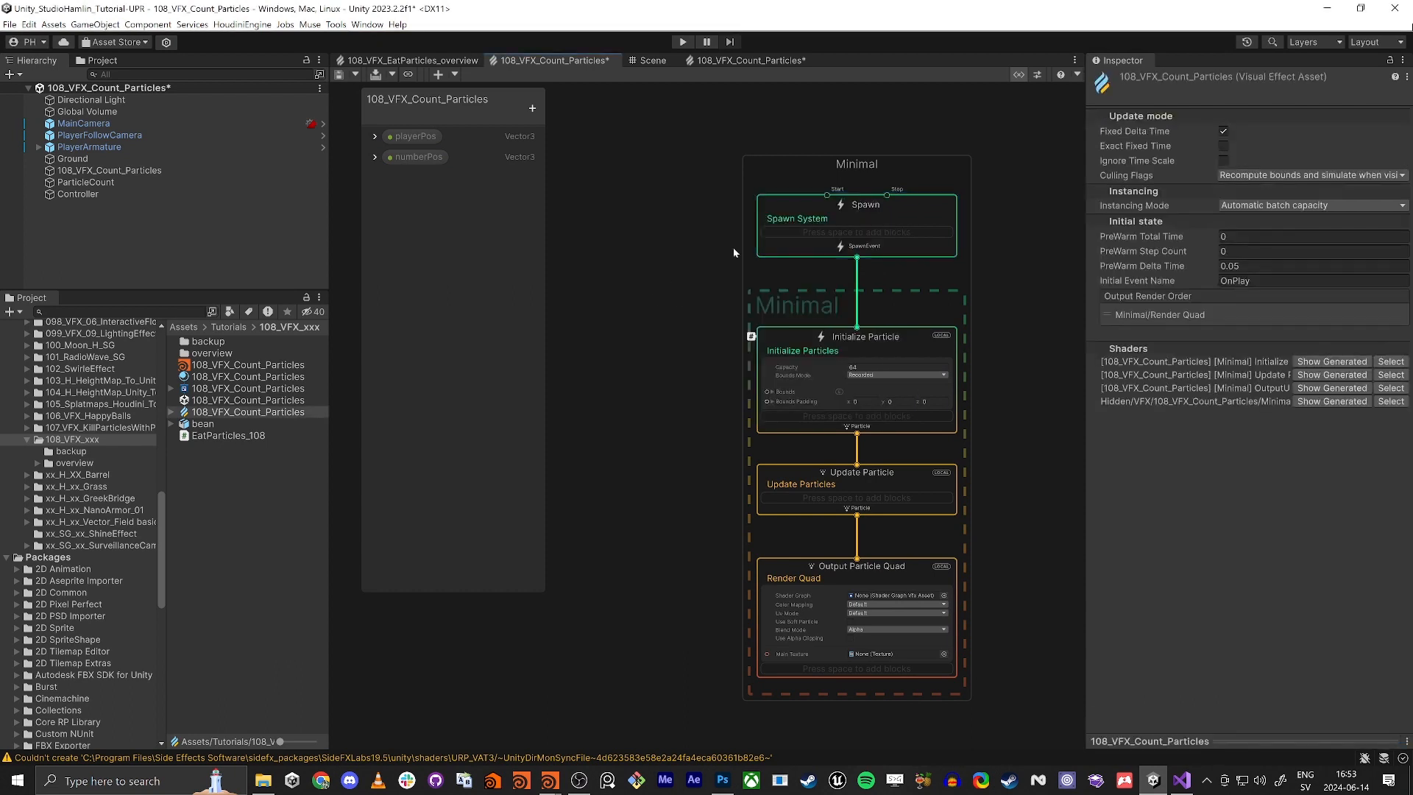
left_click(847, 220)
key("space")
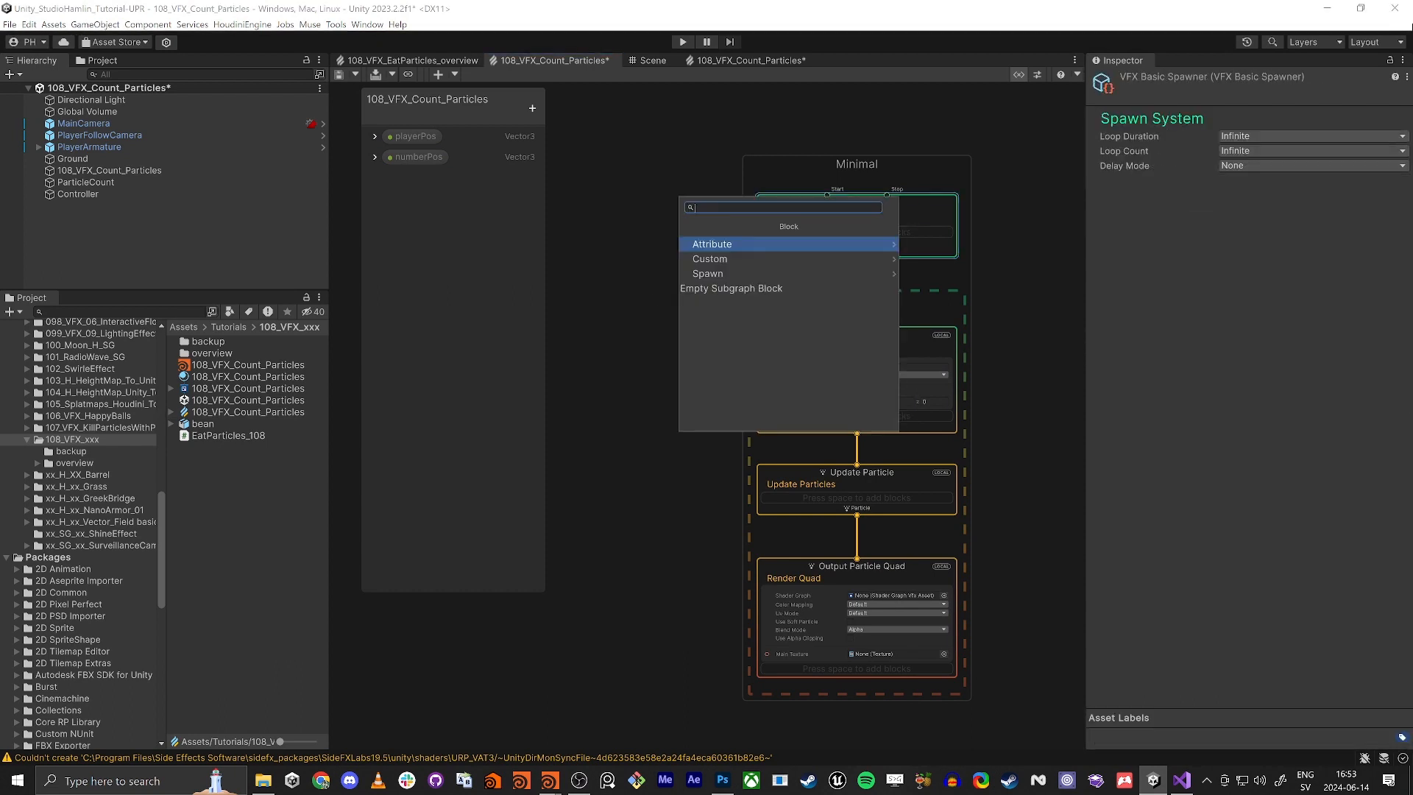
type("bur")
key("Return")
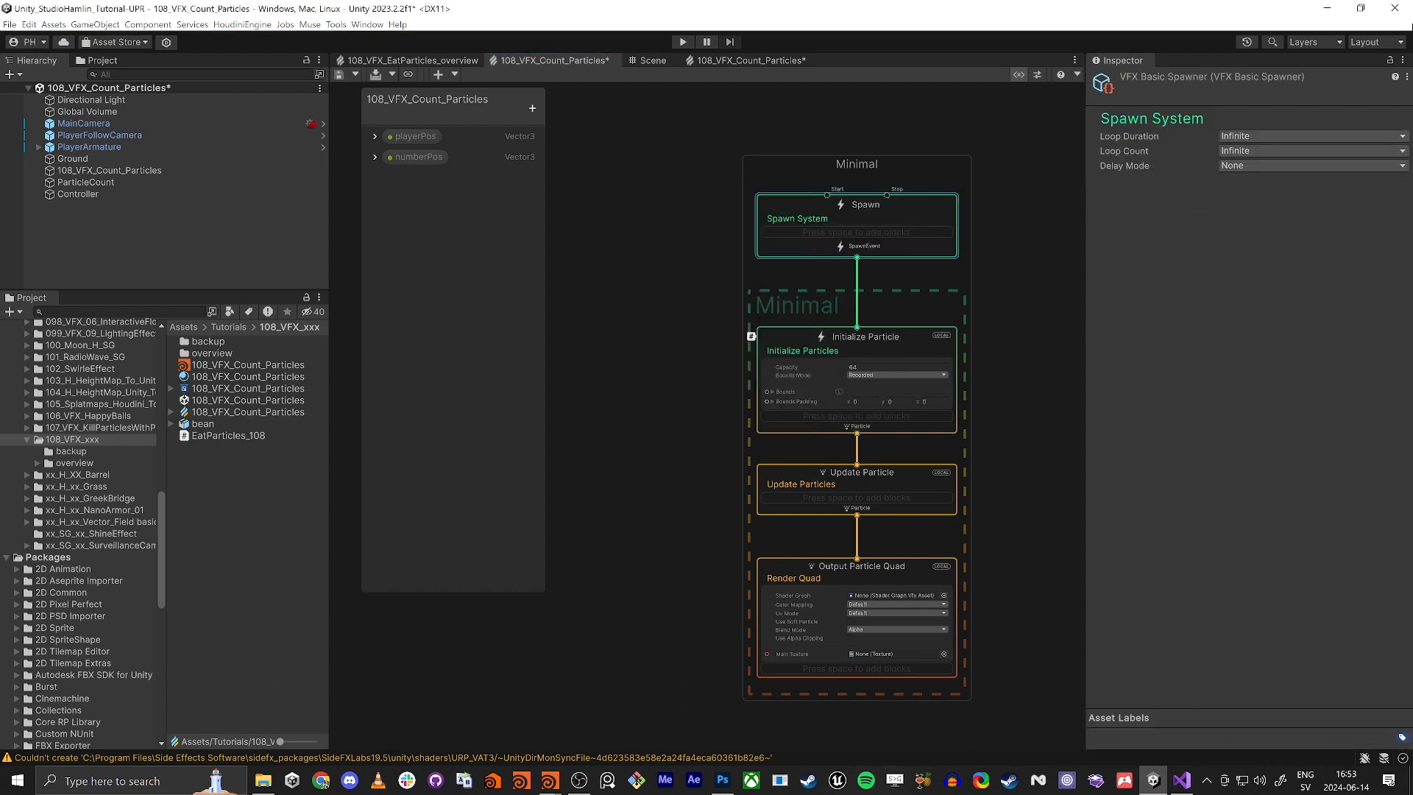
Set the Single Burst block's Count to 5000.
scroll(741, 317, "up", 4)
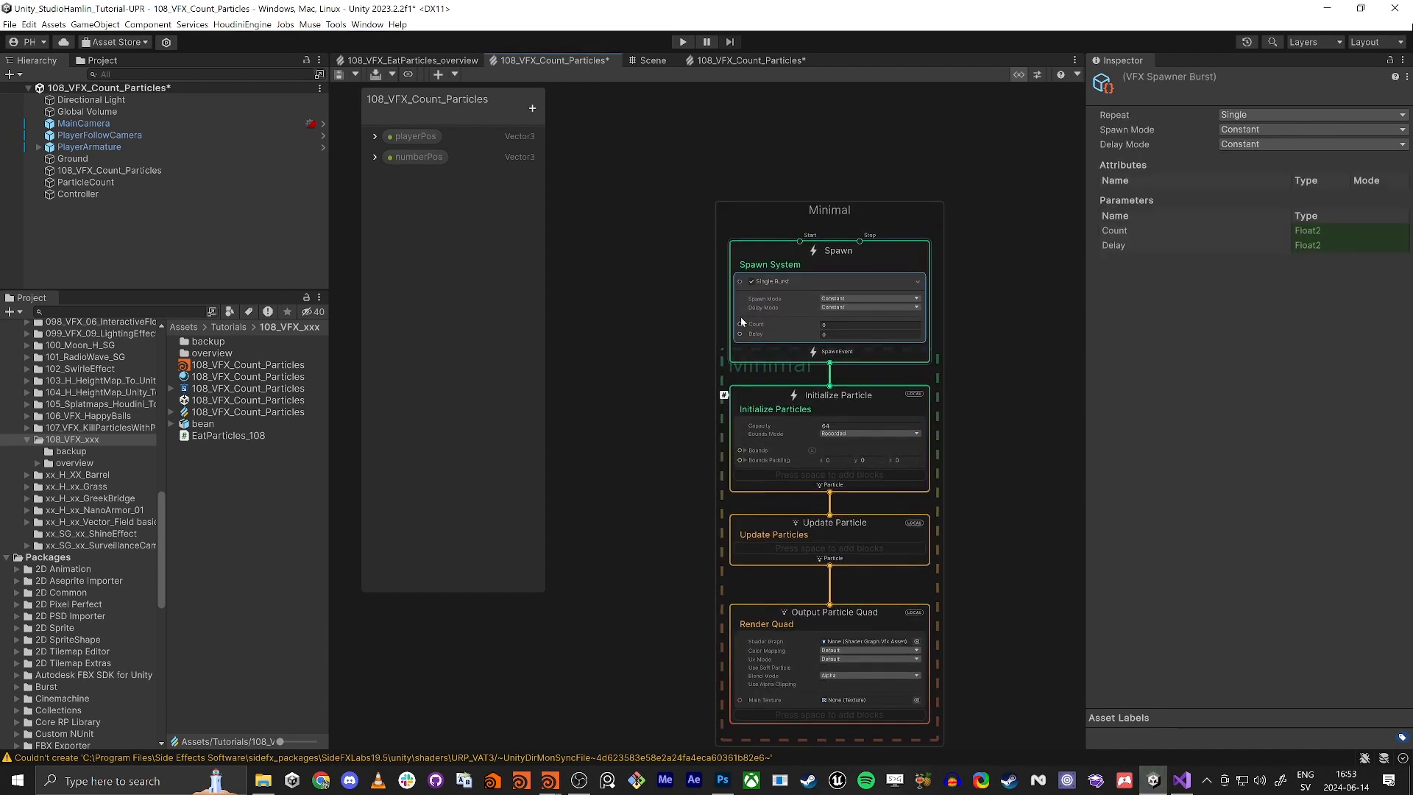
left_click(872, 322)
type("5000")
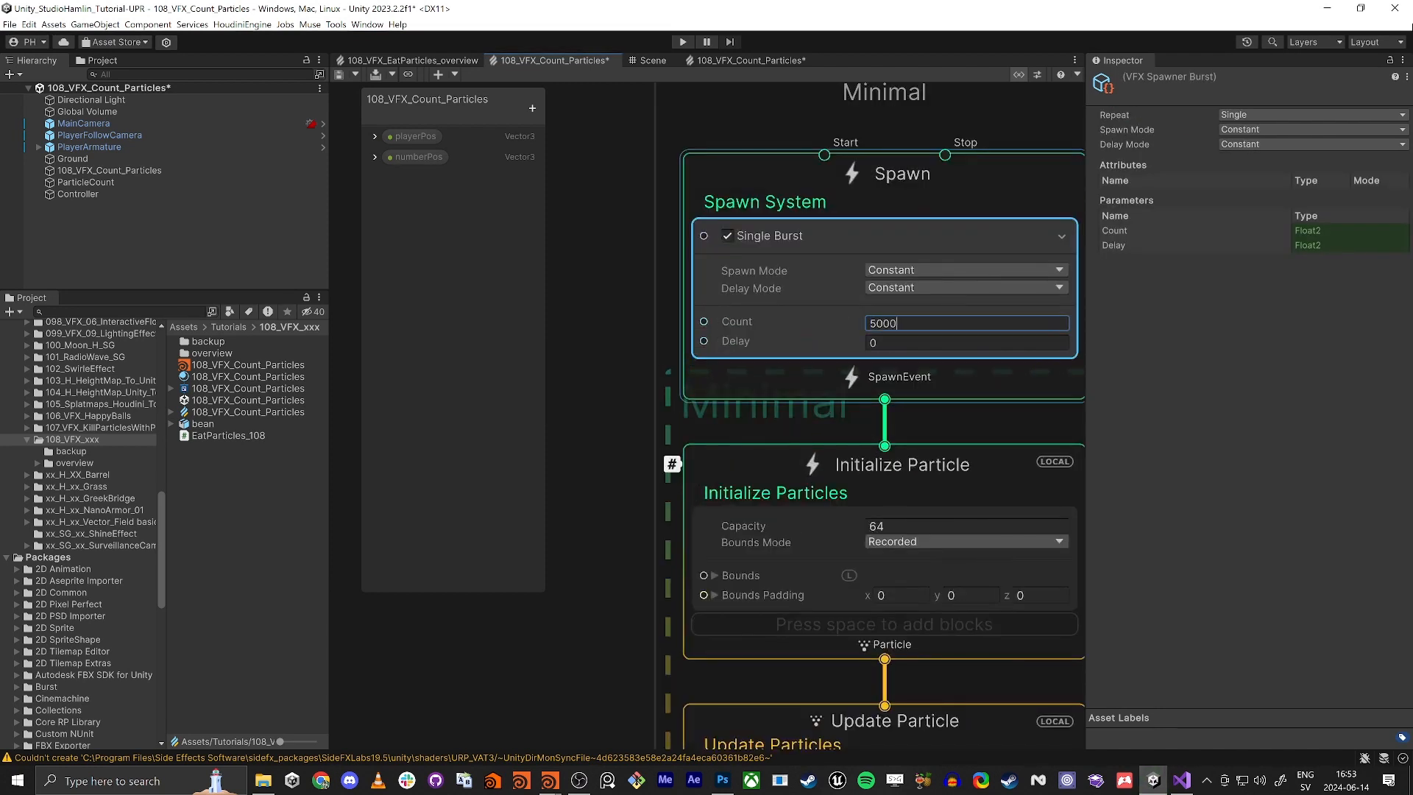
Set the Capacity of the Initialize Particle context to 50000.
middle_click_drag(653, 518, 642, 374)
scroll(630, 371, "down", 2)
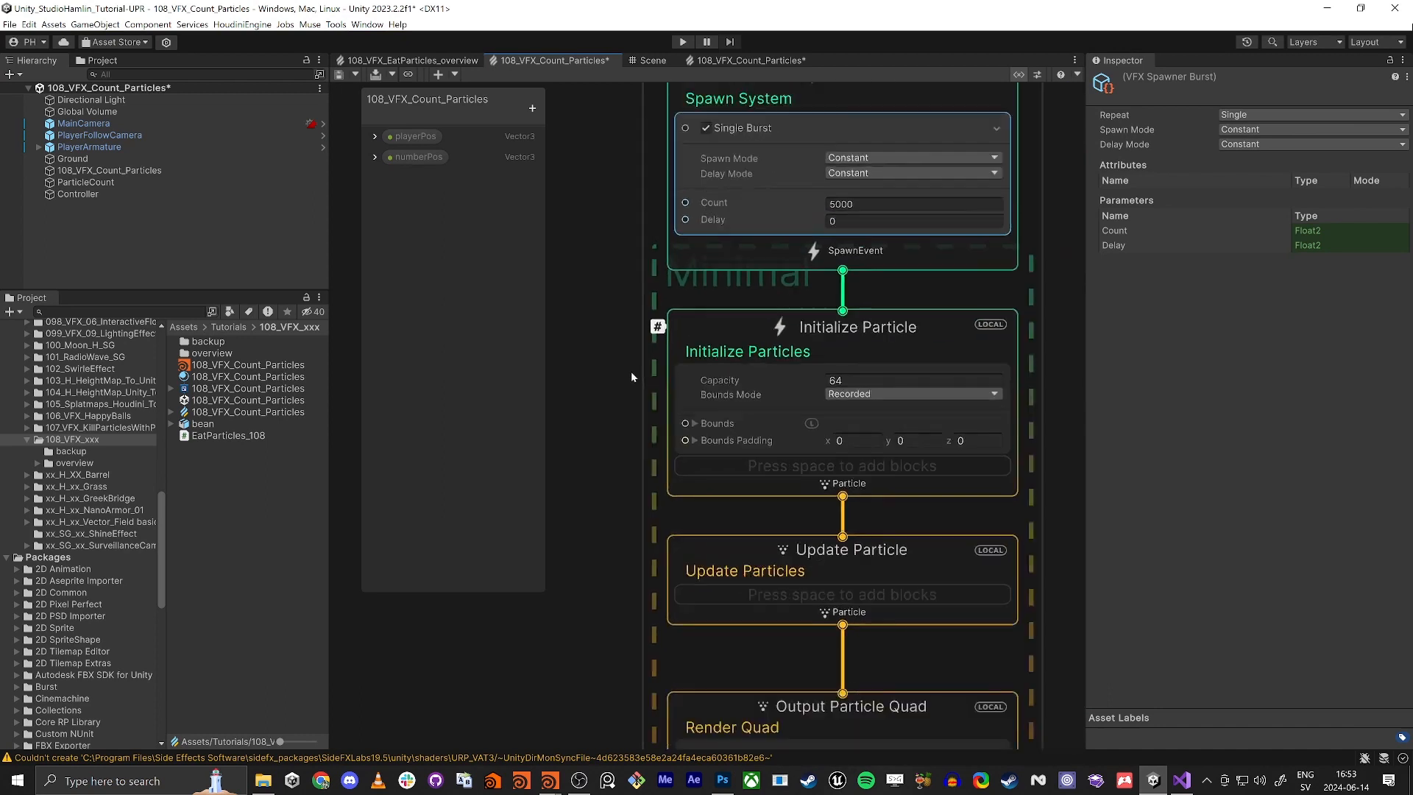
left_click(824, 379)
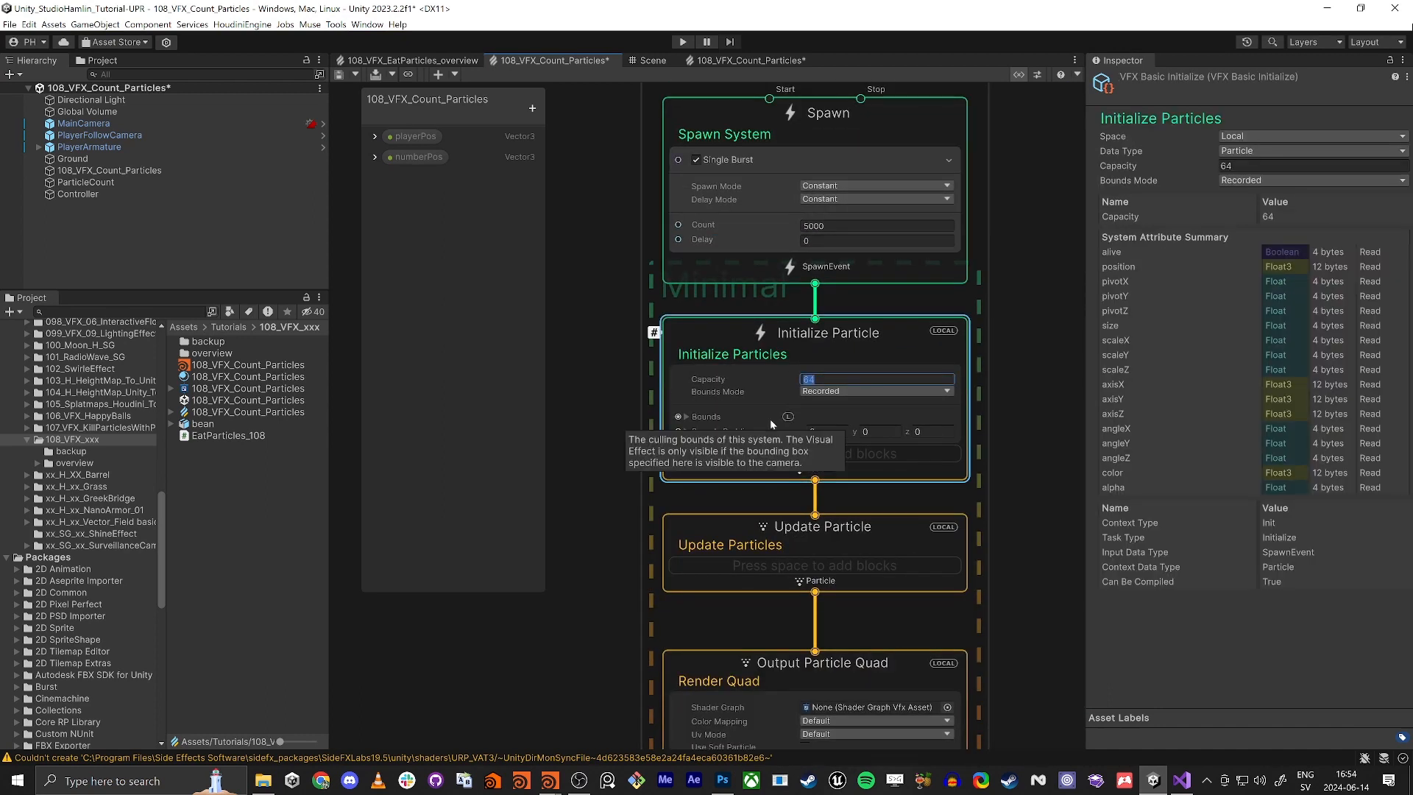
type("50000")
key("Return")
Expand the Initialize Particle bounds and set their Size to 10 on x, y and z.
middle_click_drag(589, 425, 653, 425)
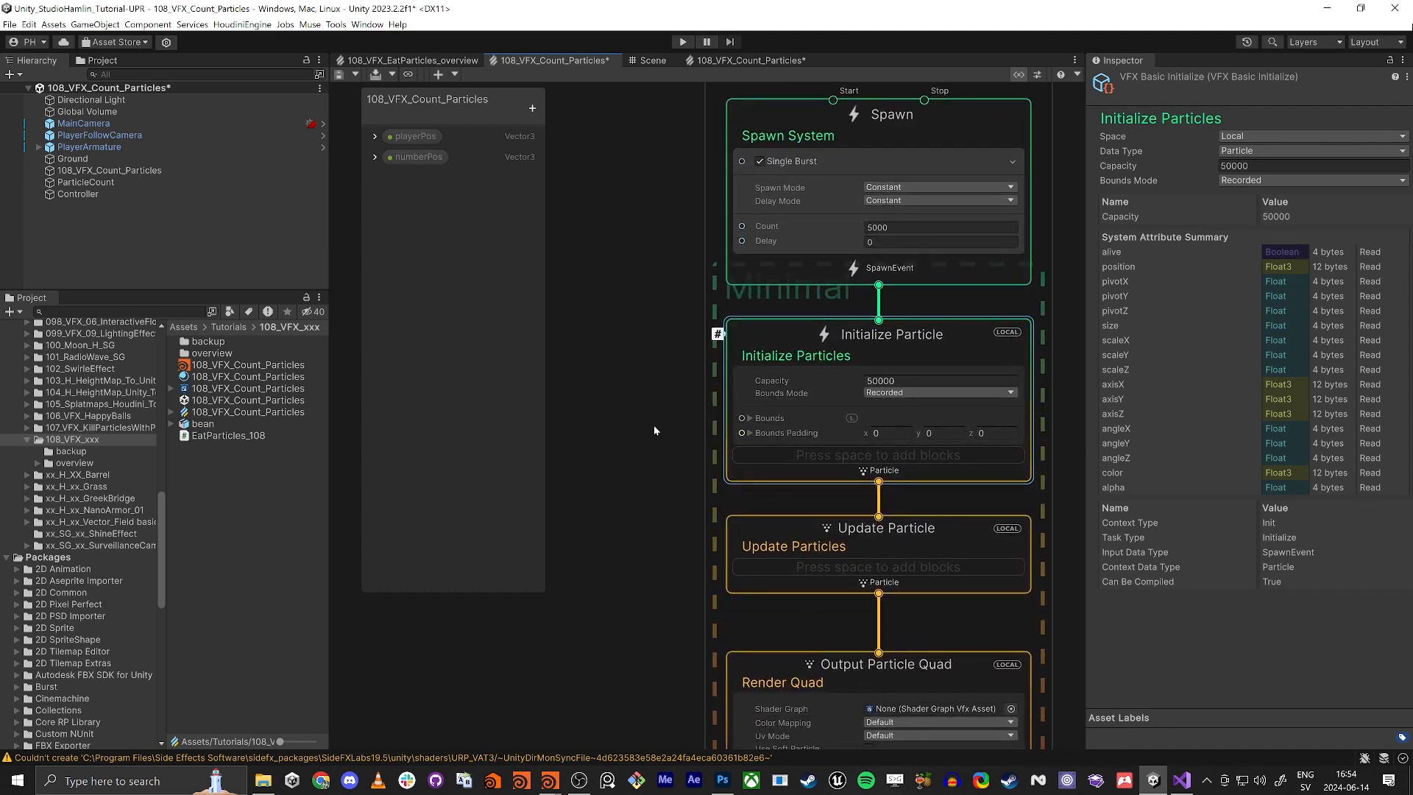
left_click(750, 418)
middle_click_drag(695, 451, 669, 387)
left_click(861, 383)
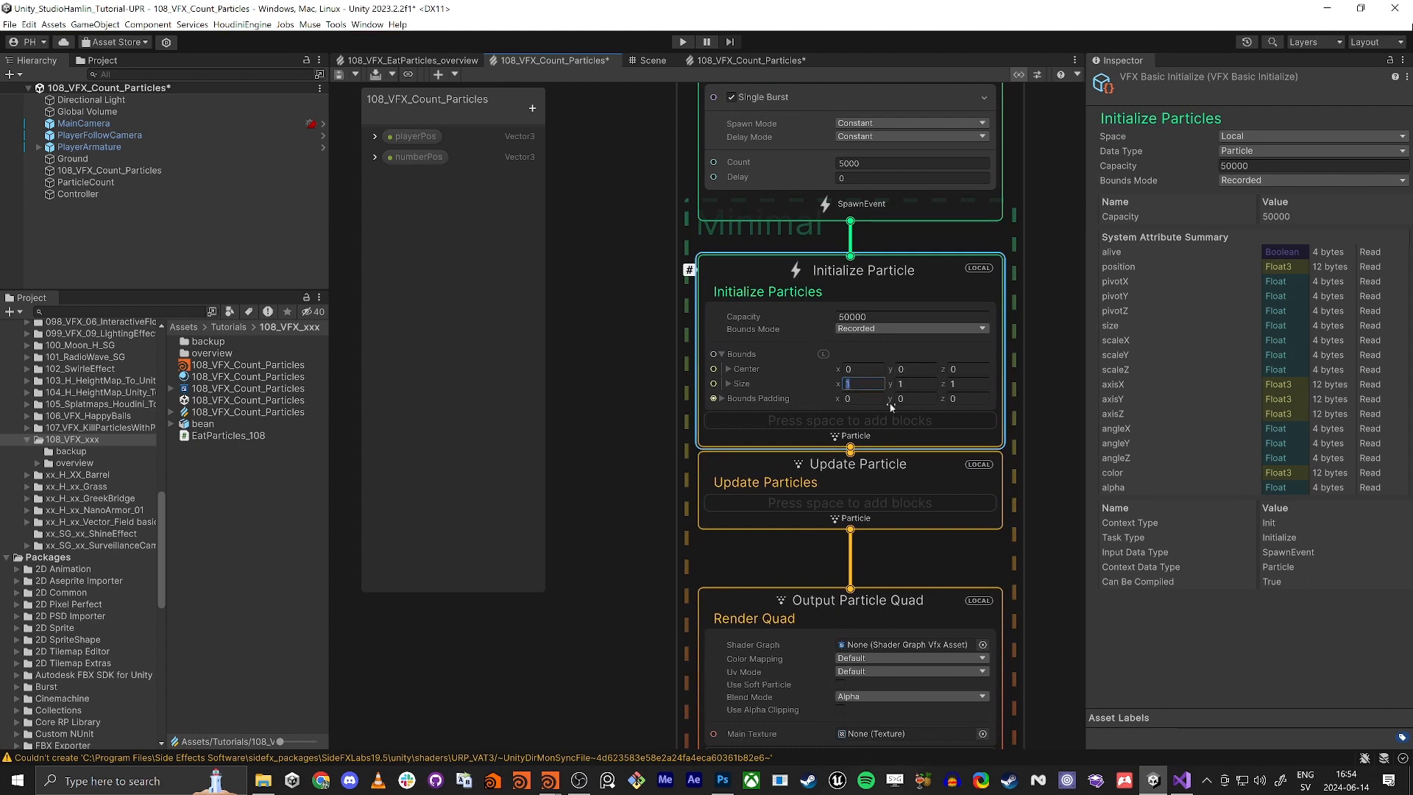
type("10")
key("Return")
left_click(915, 384)
type("10")
key("Tab")
type("10")
key("Tab")
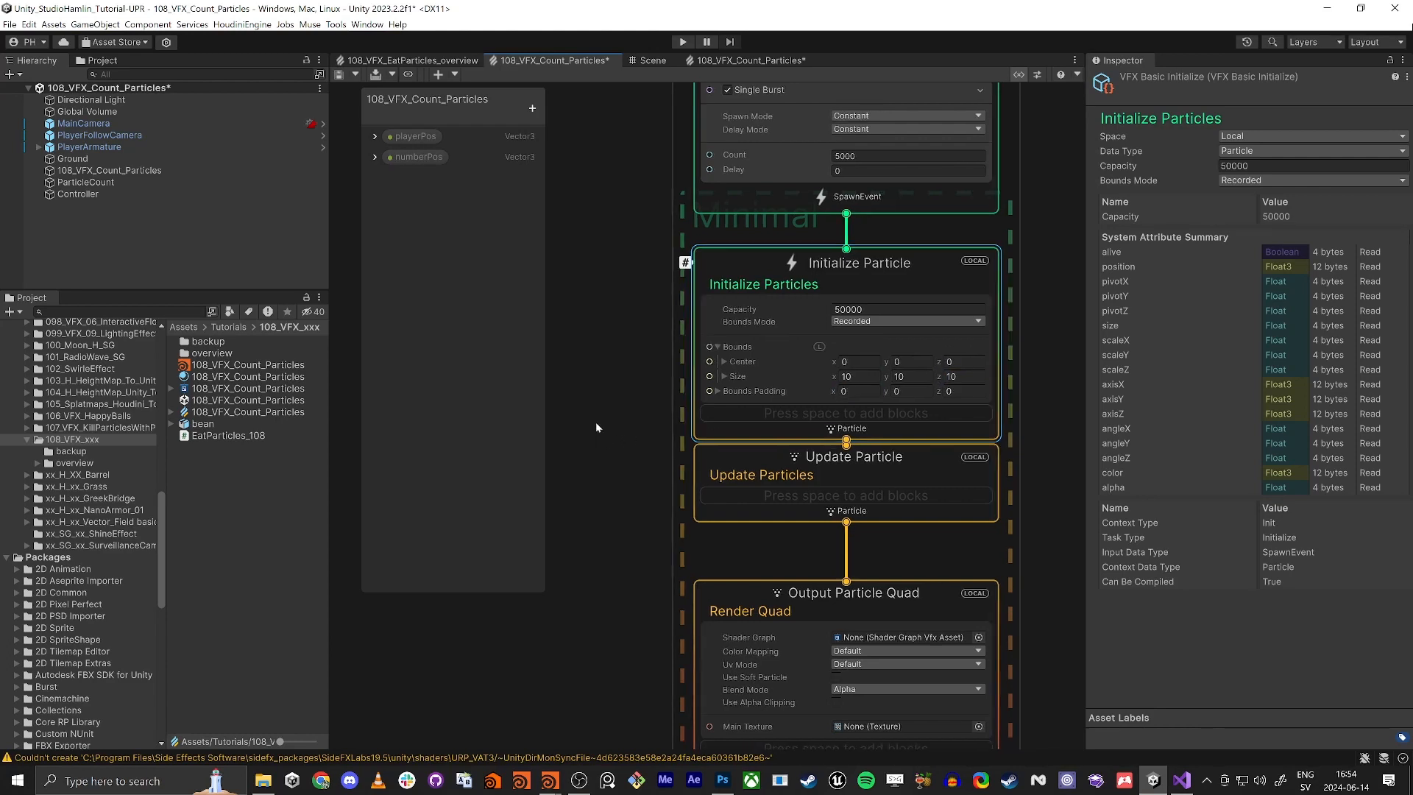
Add a Set Position (Shape: Arc Circle) block to the Initialize Particle context.
middle_click_drag(595, 422, 597, 390)
key("space")
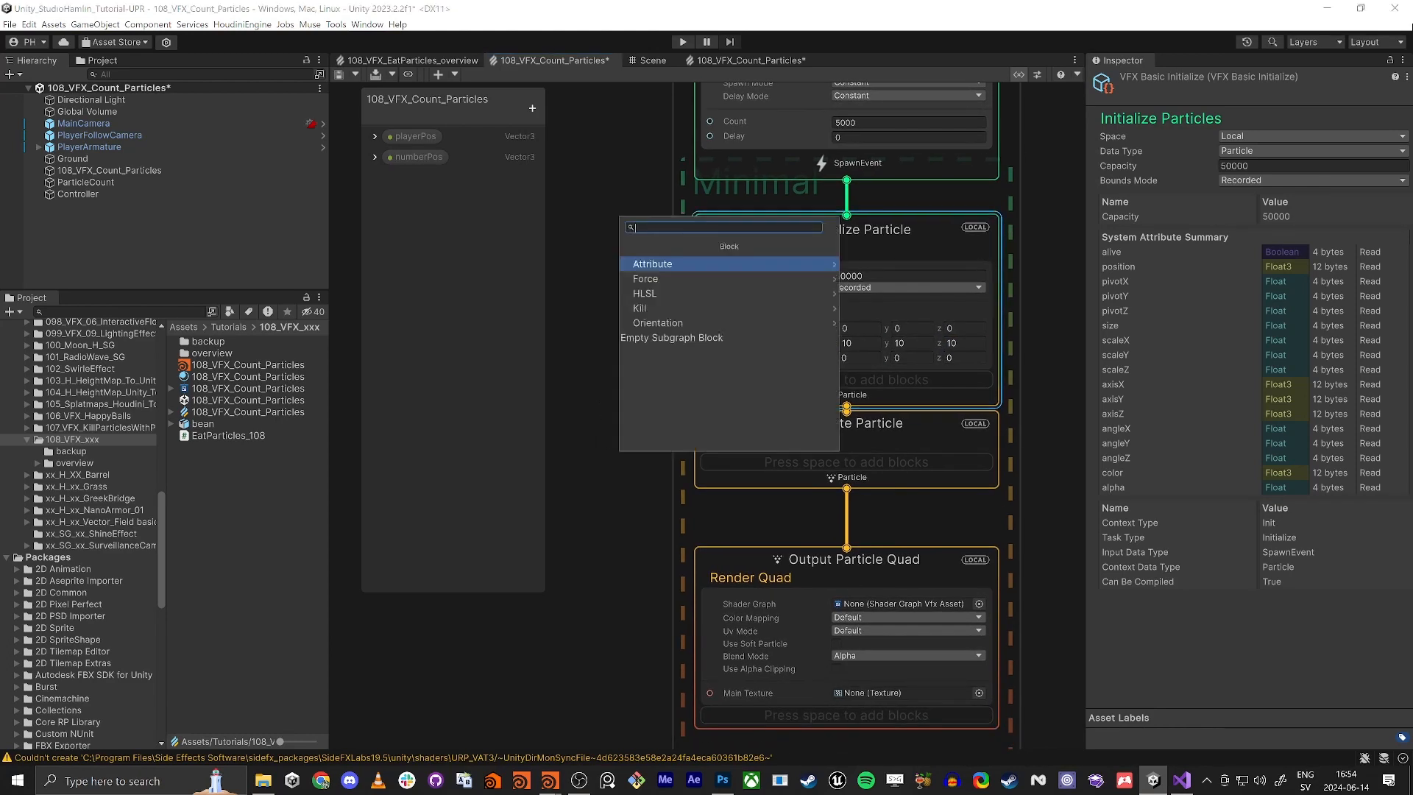
type("position shape")
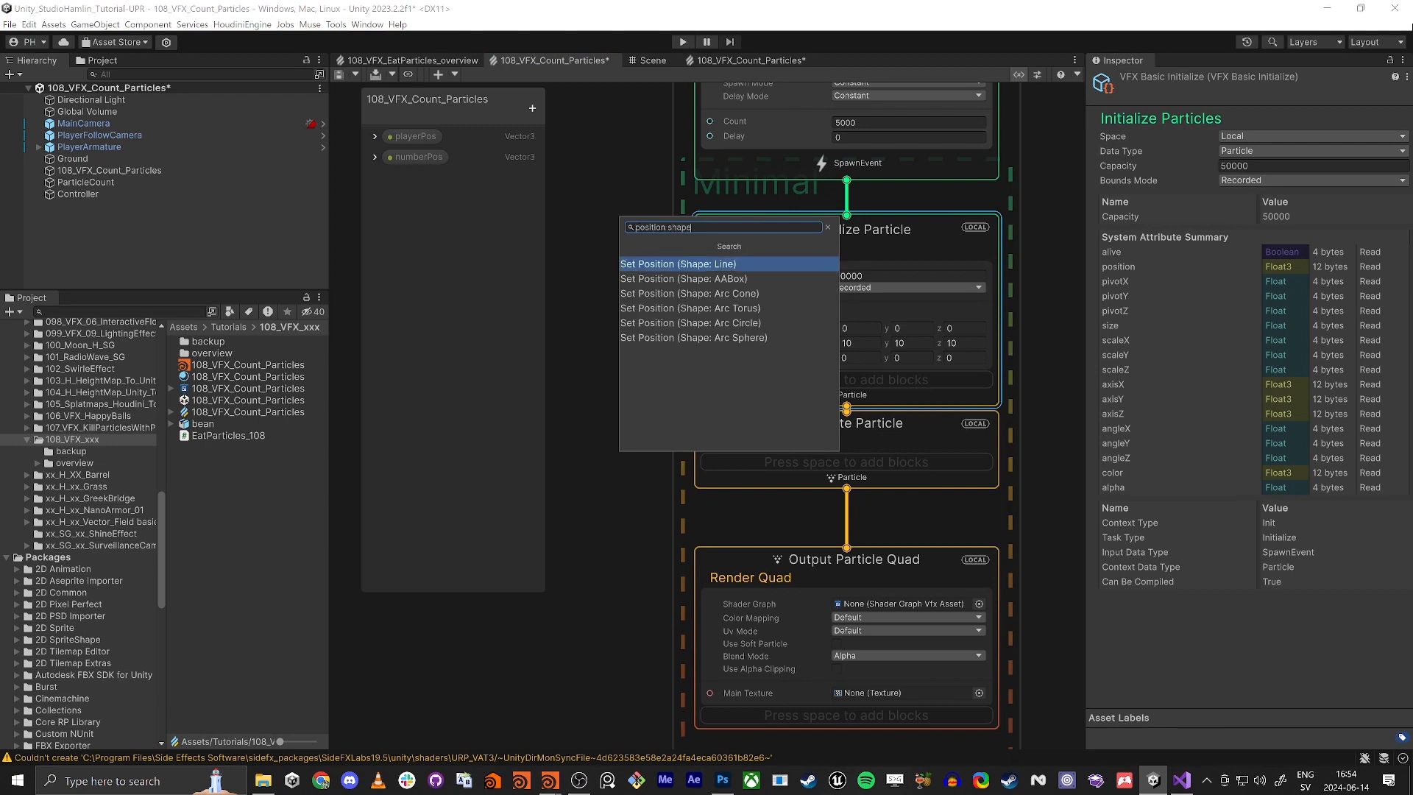
key("Down")
key("Down")
key("Down")
key("Down")
key("Return")
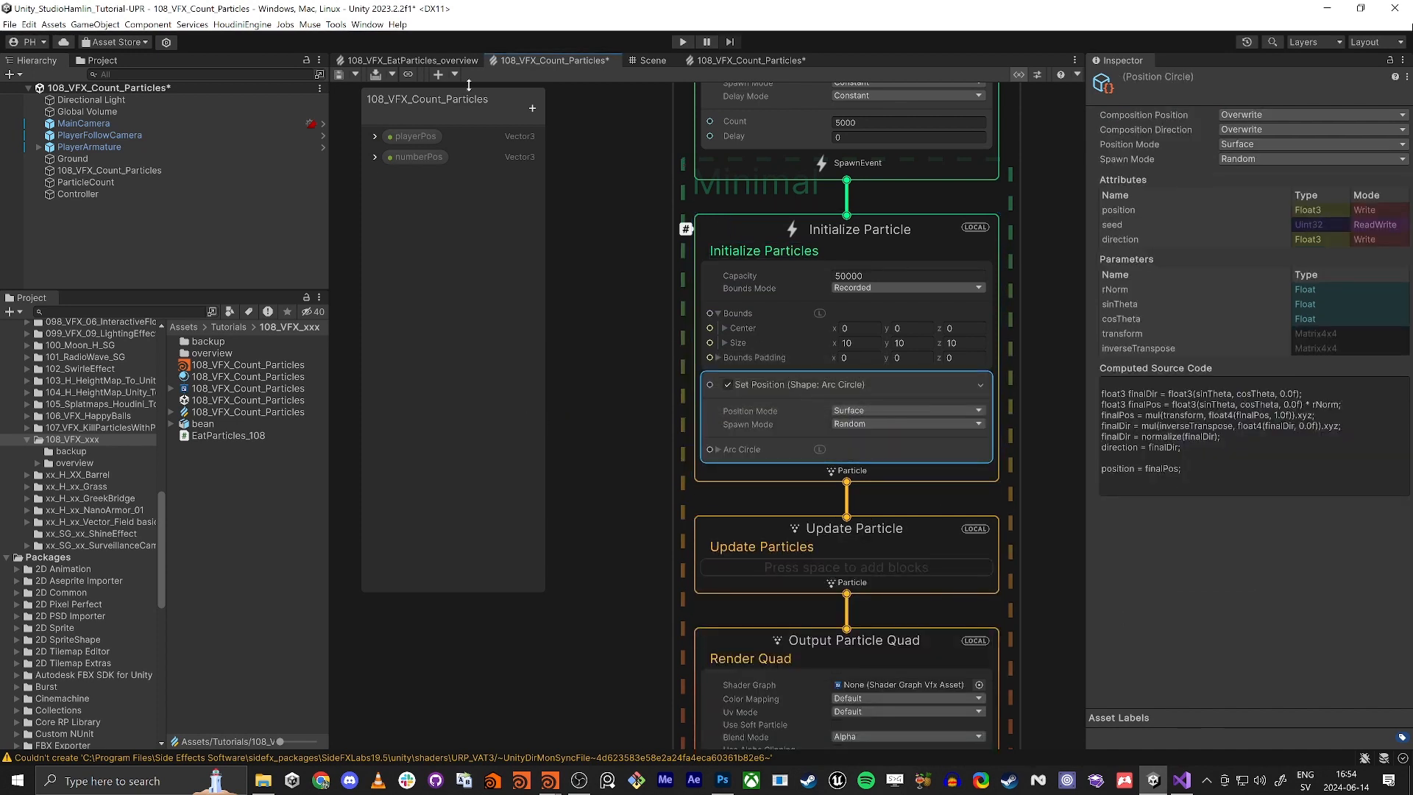
Dock the Scene view below the Inspector, enlarge it and frame PlayerArmature together with the particle circle.
left_click_drag(653, 60, 1222, 589)
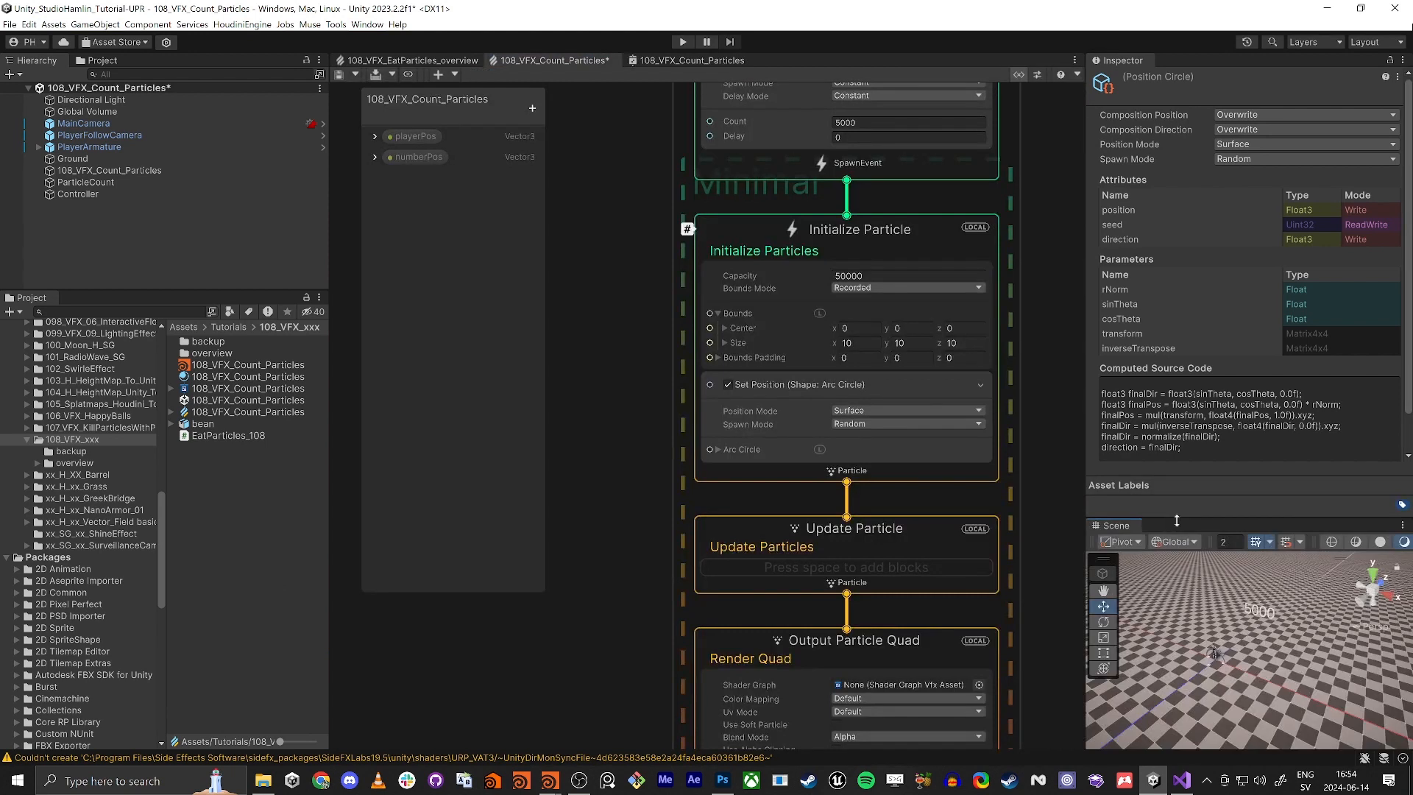
left_click_drag(1176, 521, 1177, 278)
left_click(1189, 534)
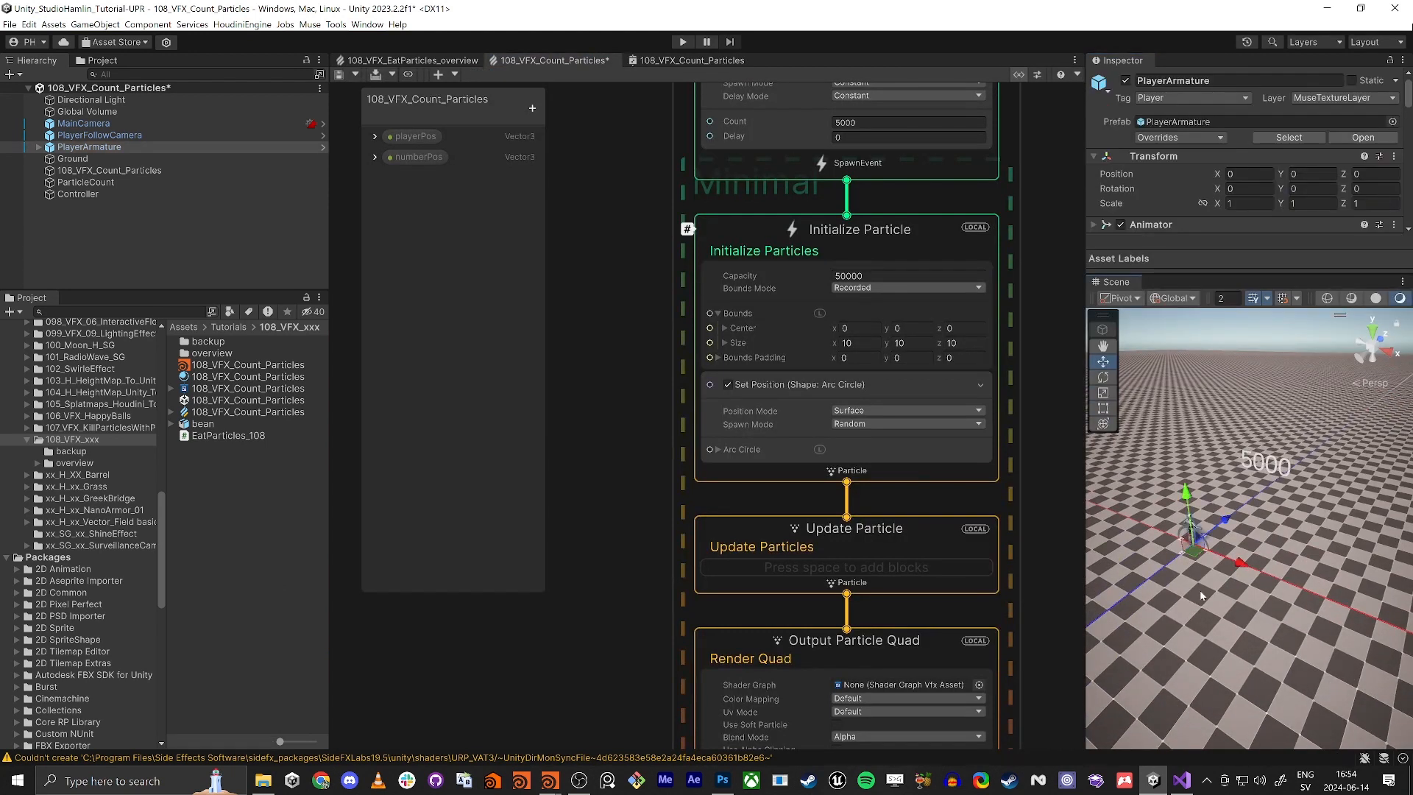
key("f")
left_click_drag(1202, 593, 1241, 385, "alt")
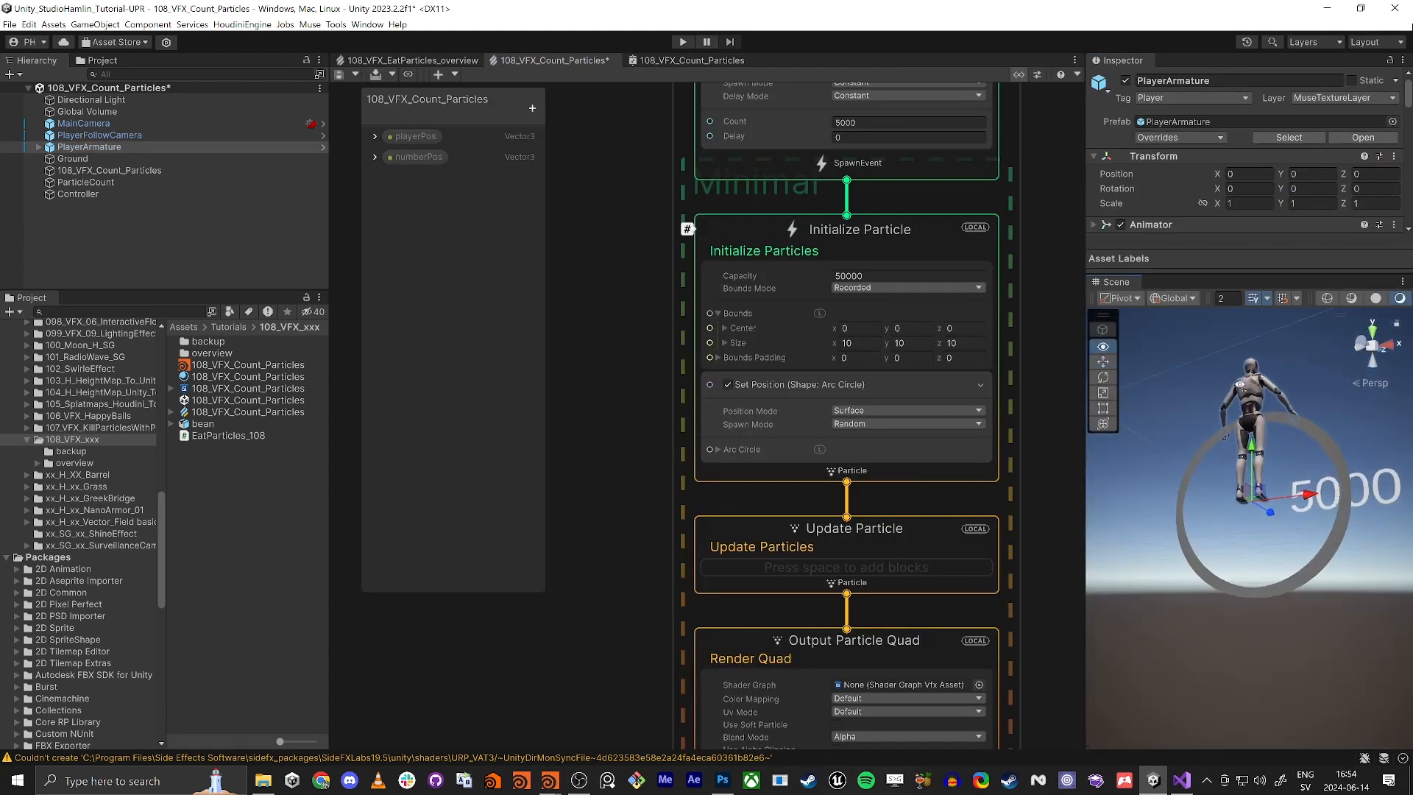
key("w")
right_click_drag(1242, 386, 1223, 429)
key("s")
key("w")
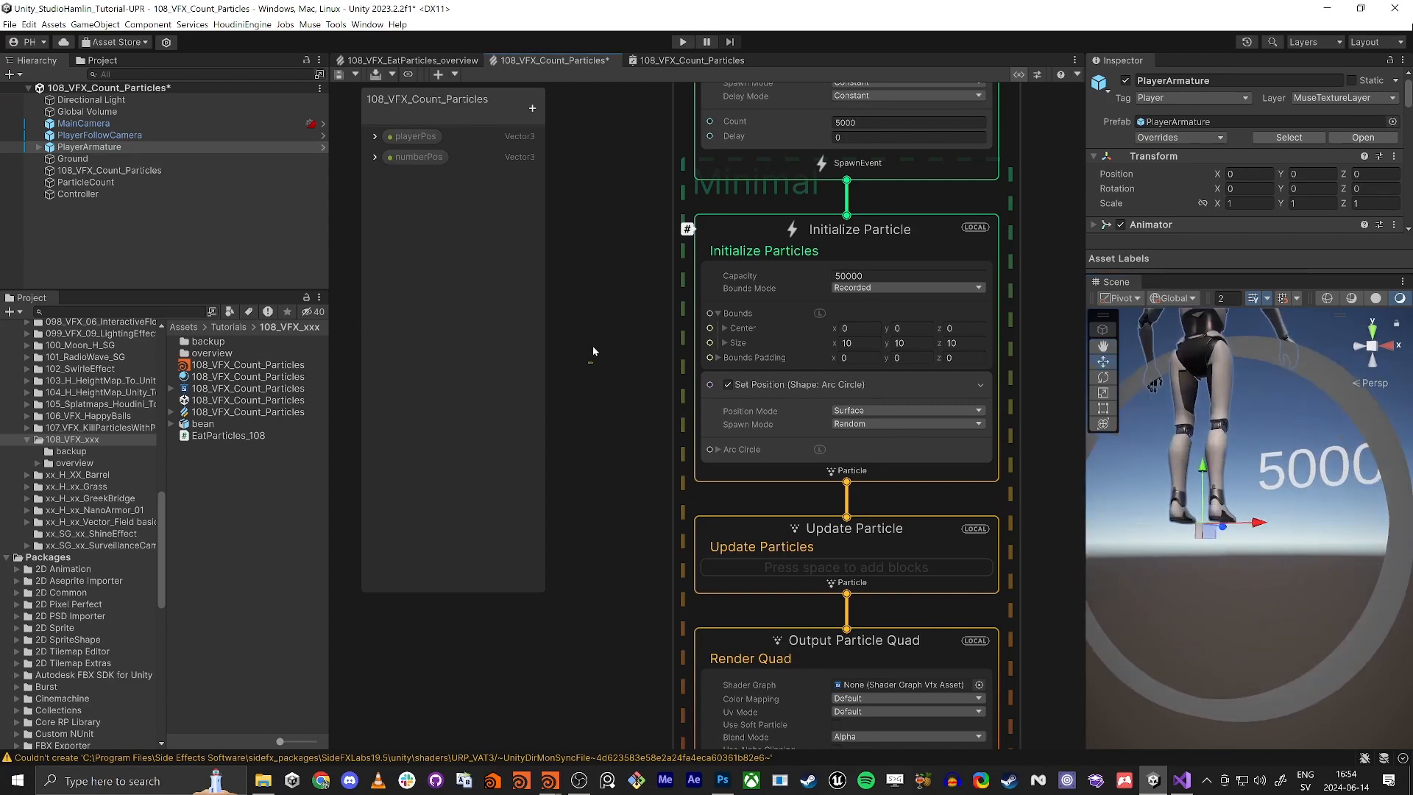
Set the Position Mode of the Set Position (Shape: Arc Circle) block to Volume and collapse the Bounds settings.
left_click(854, 413)
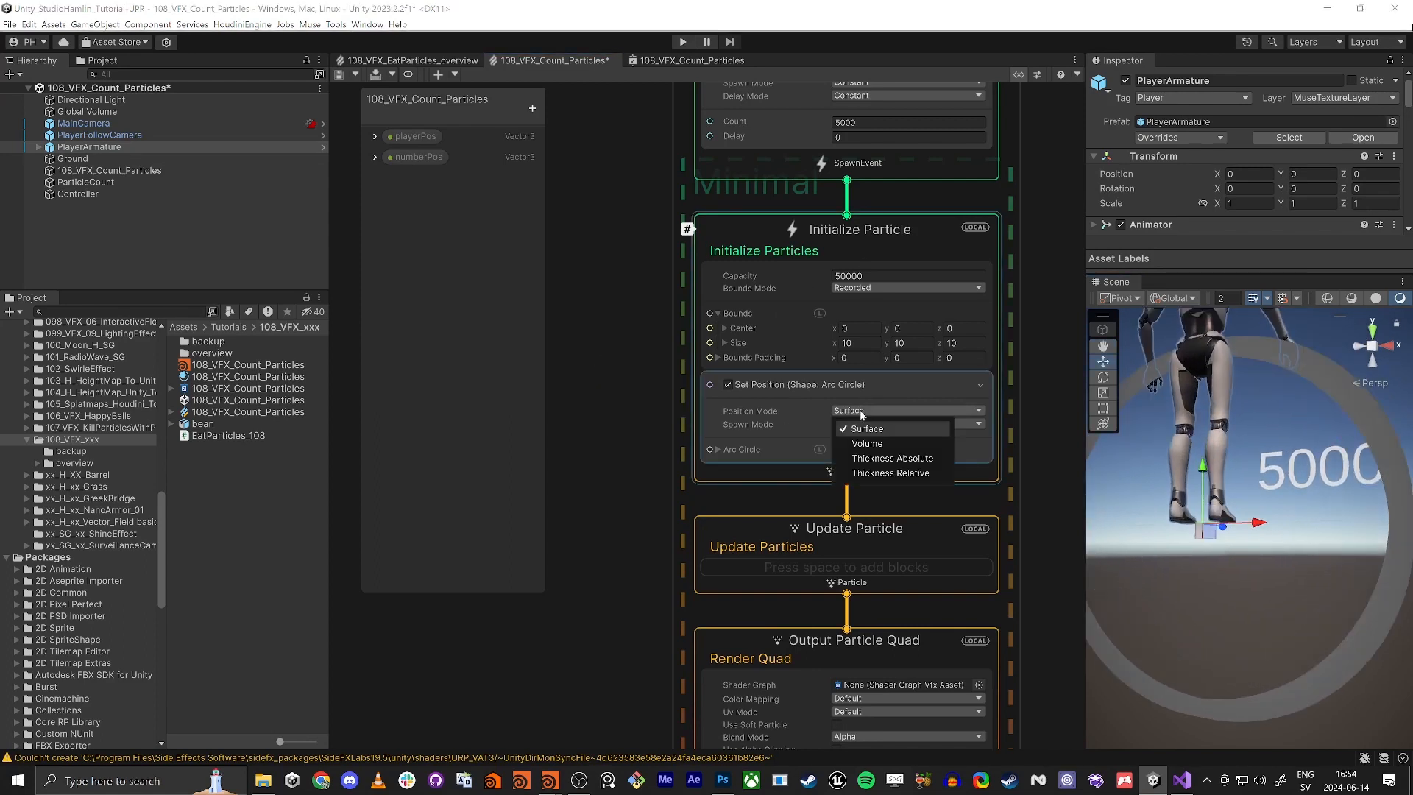
left_click(867, 444)
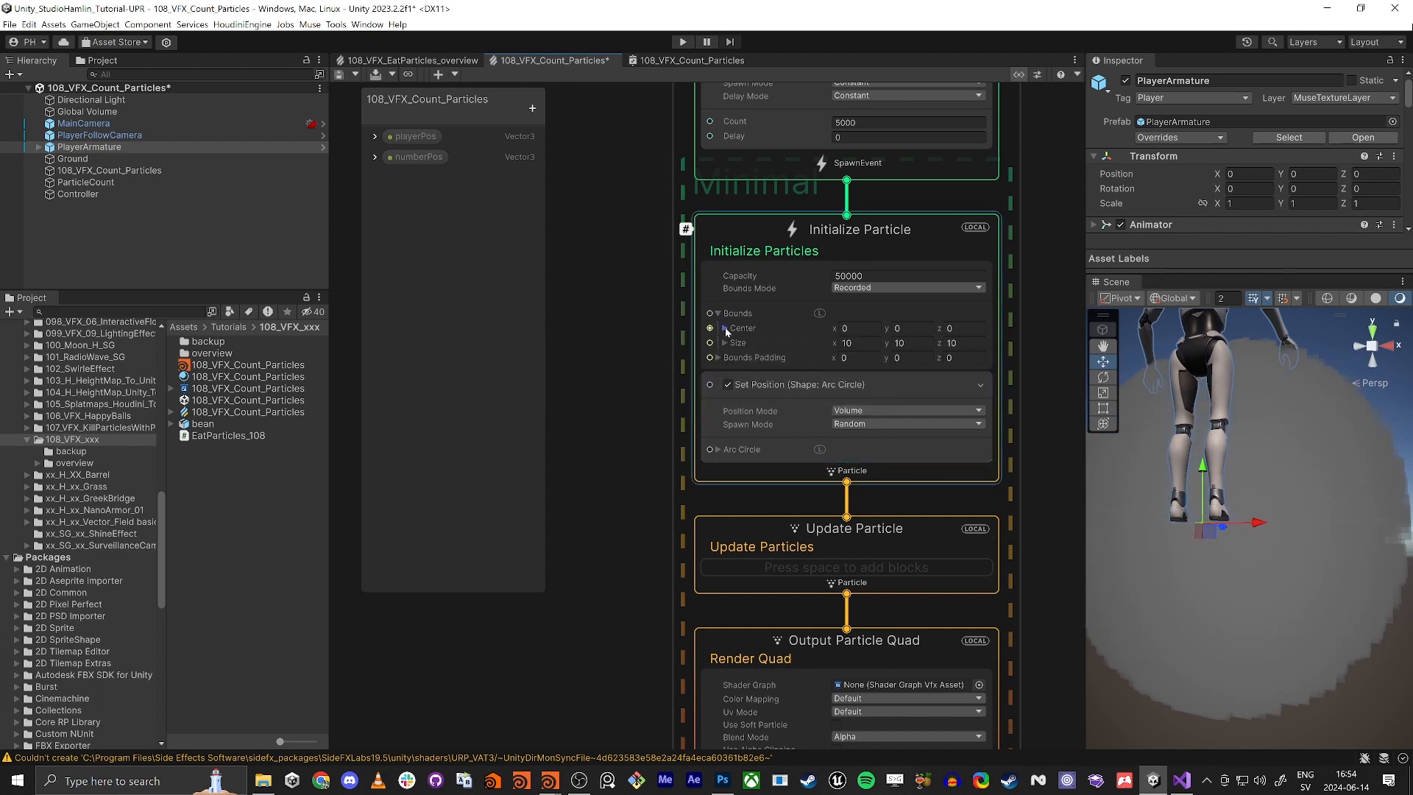
left_click(720, 358)
left_click(720, 358)
left_click(720, 358)
left_click(720, 358)
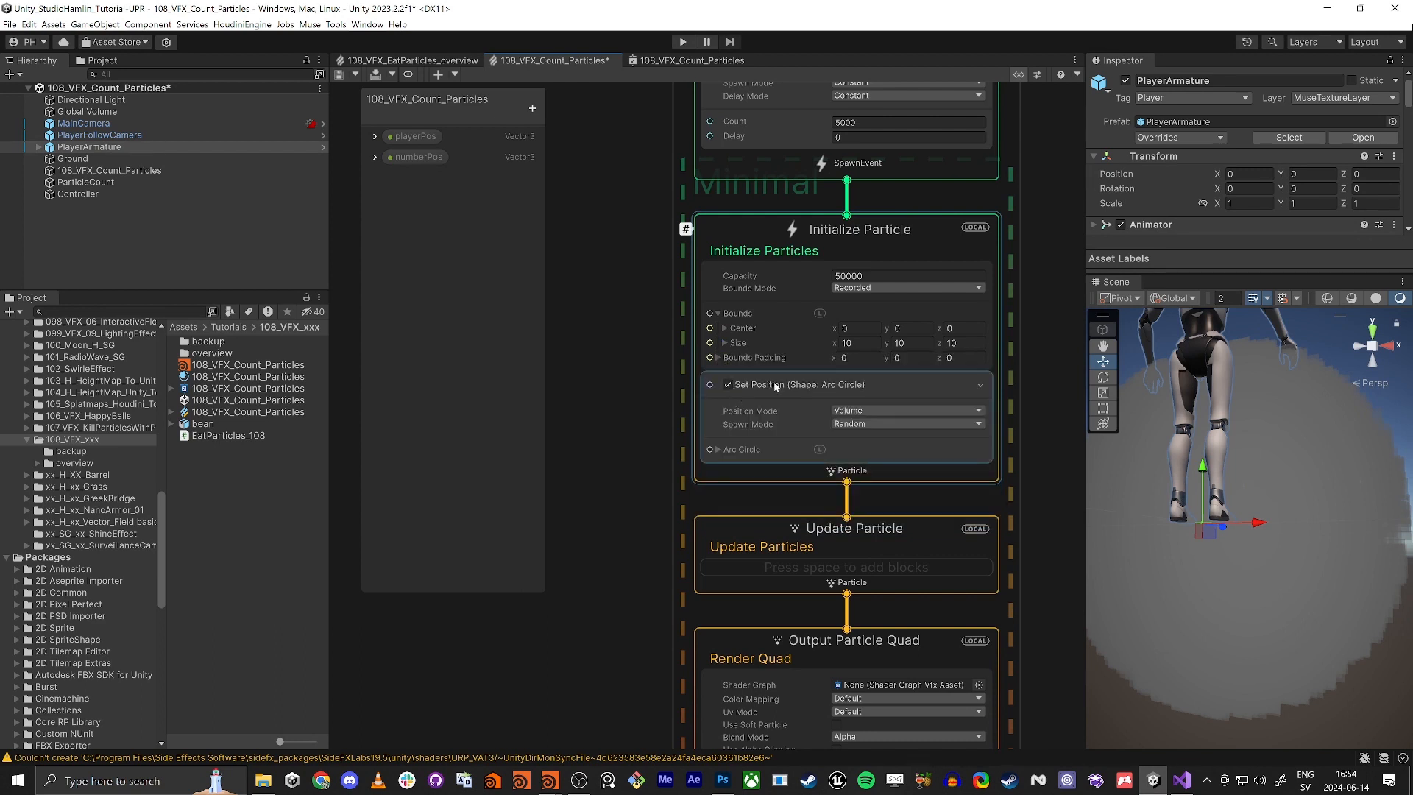
left_click(718, 313)
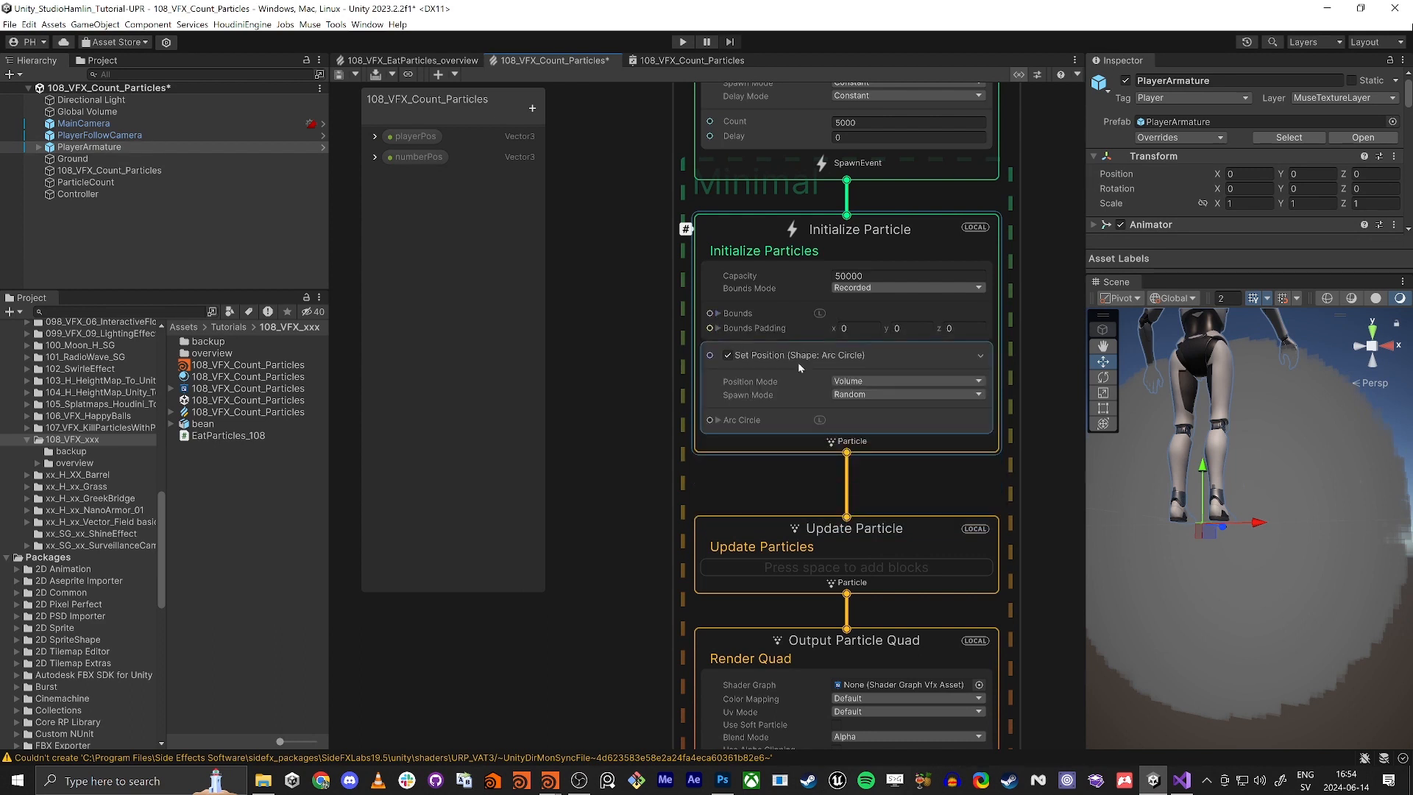
Expand the Arc Circle's Circle and Transform settings and set its x angle to 90.
left_click(719, 420)
left_click(726, 435)
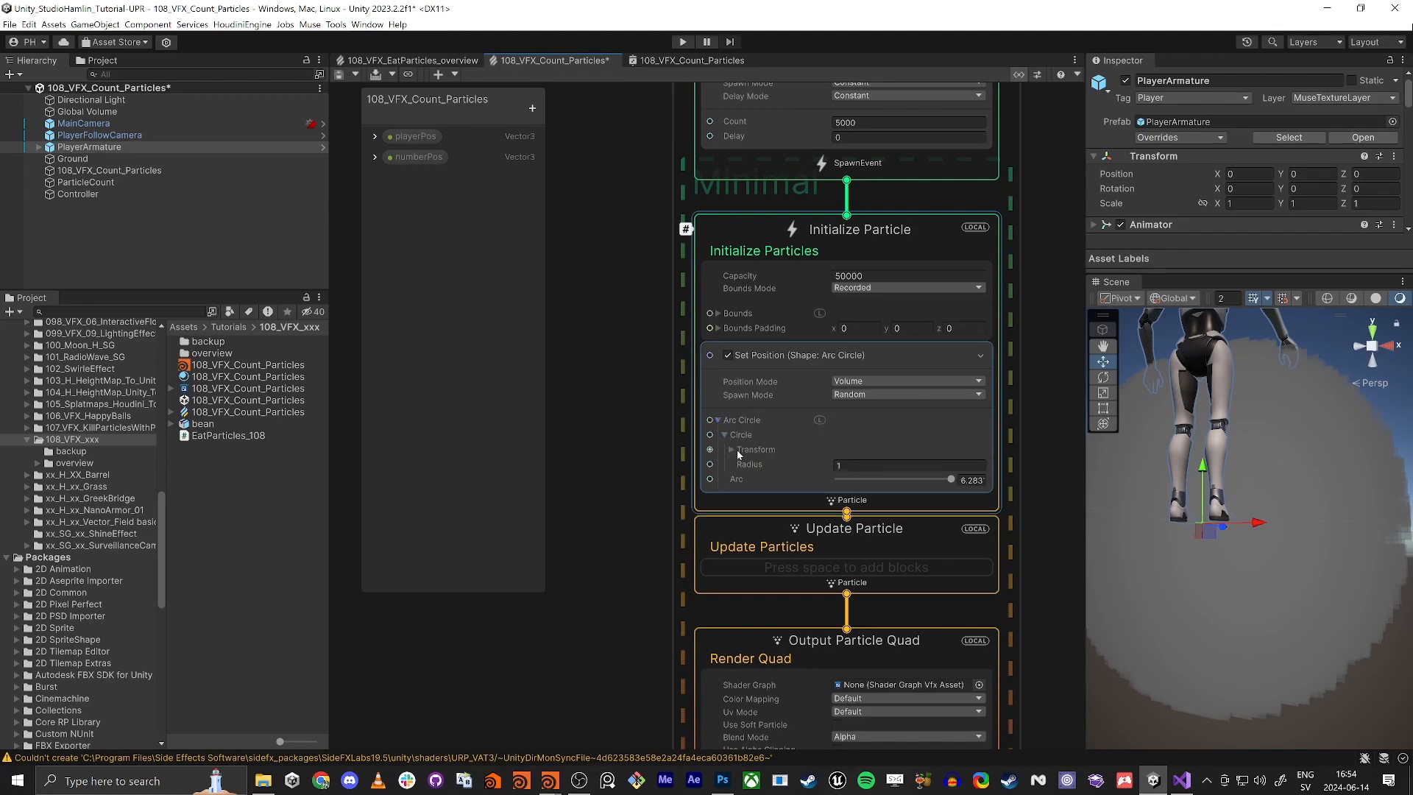
left_click(732, 450)
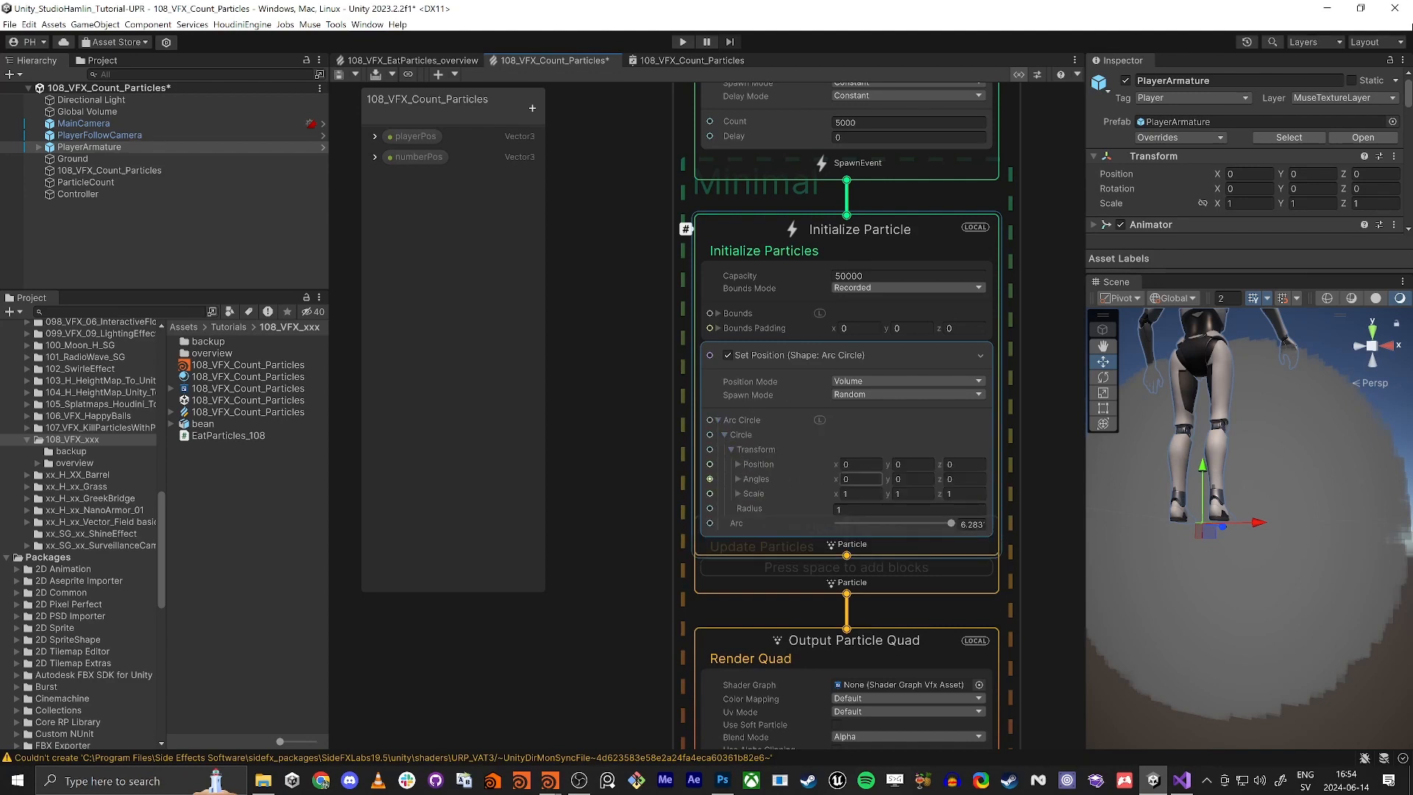
left_click(857, 479)
type("90")
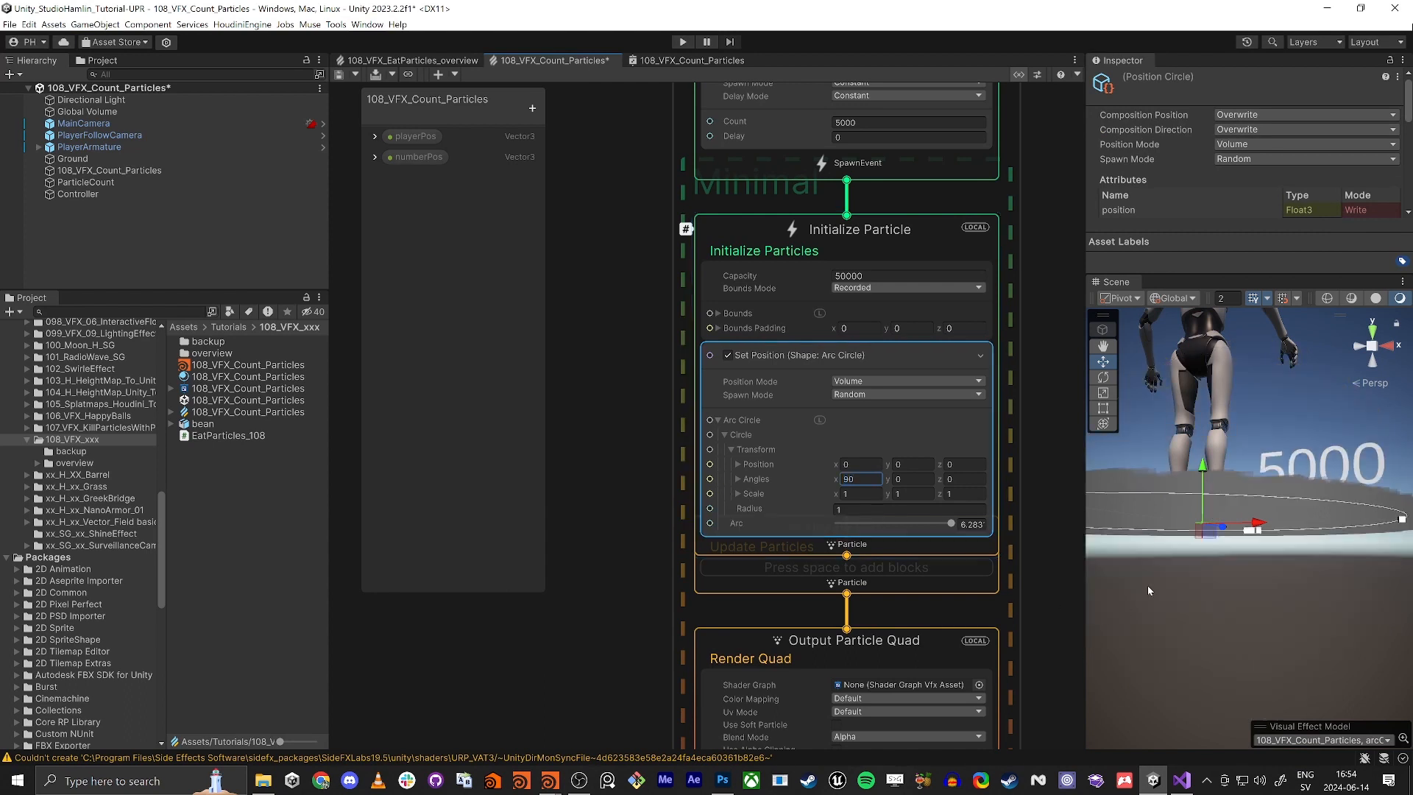
Set the arc circle's Radius to 3 and raise it in the scene to a y position of about 0.21.
right_click_drag(1150, 591, 1202, 738)
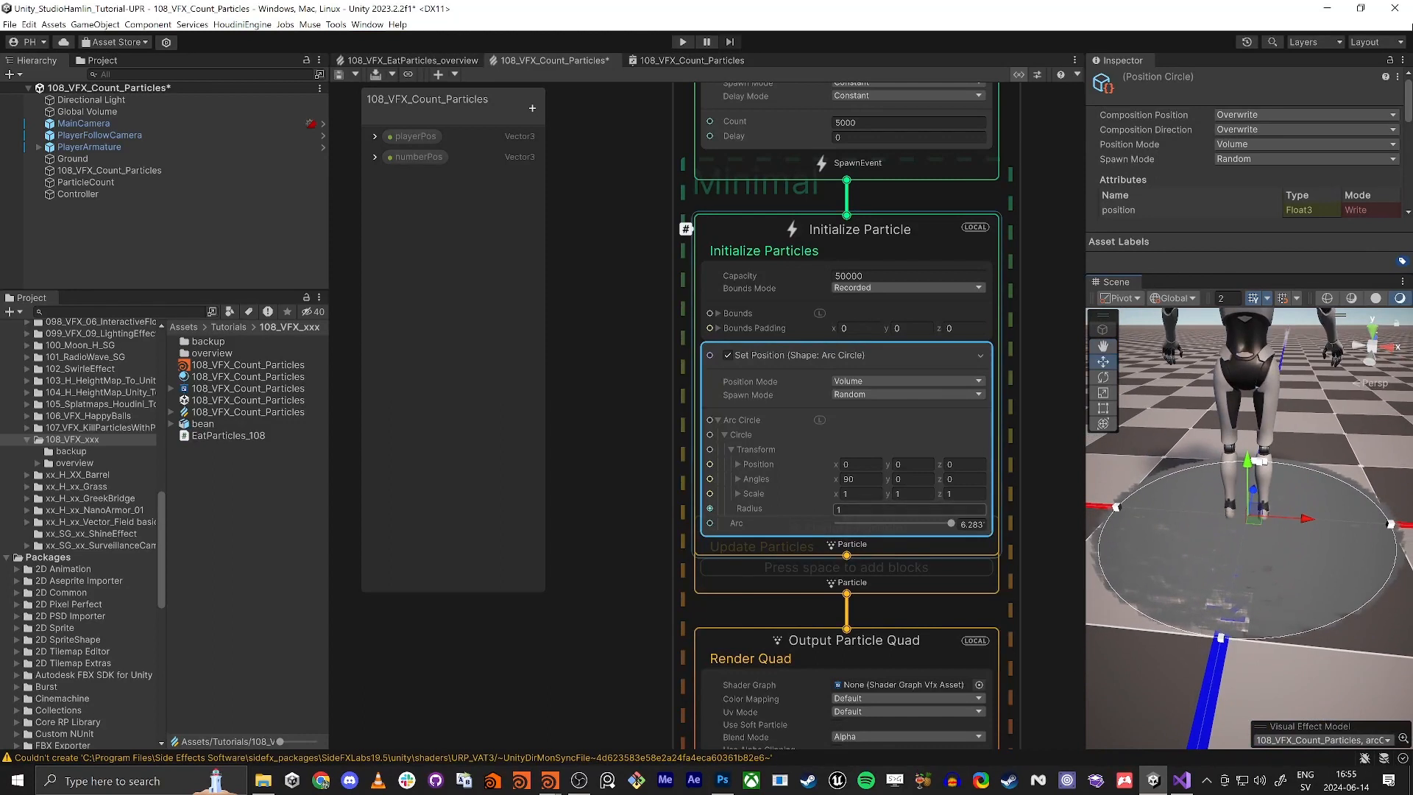
left_click(869, 508)
type("3")
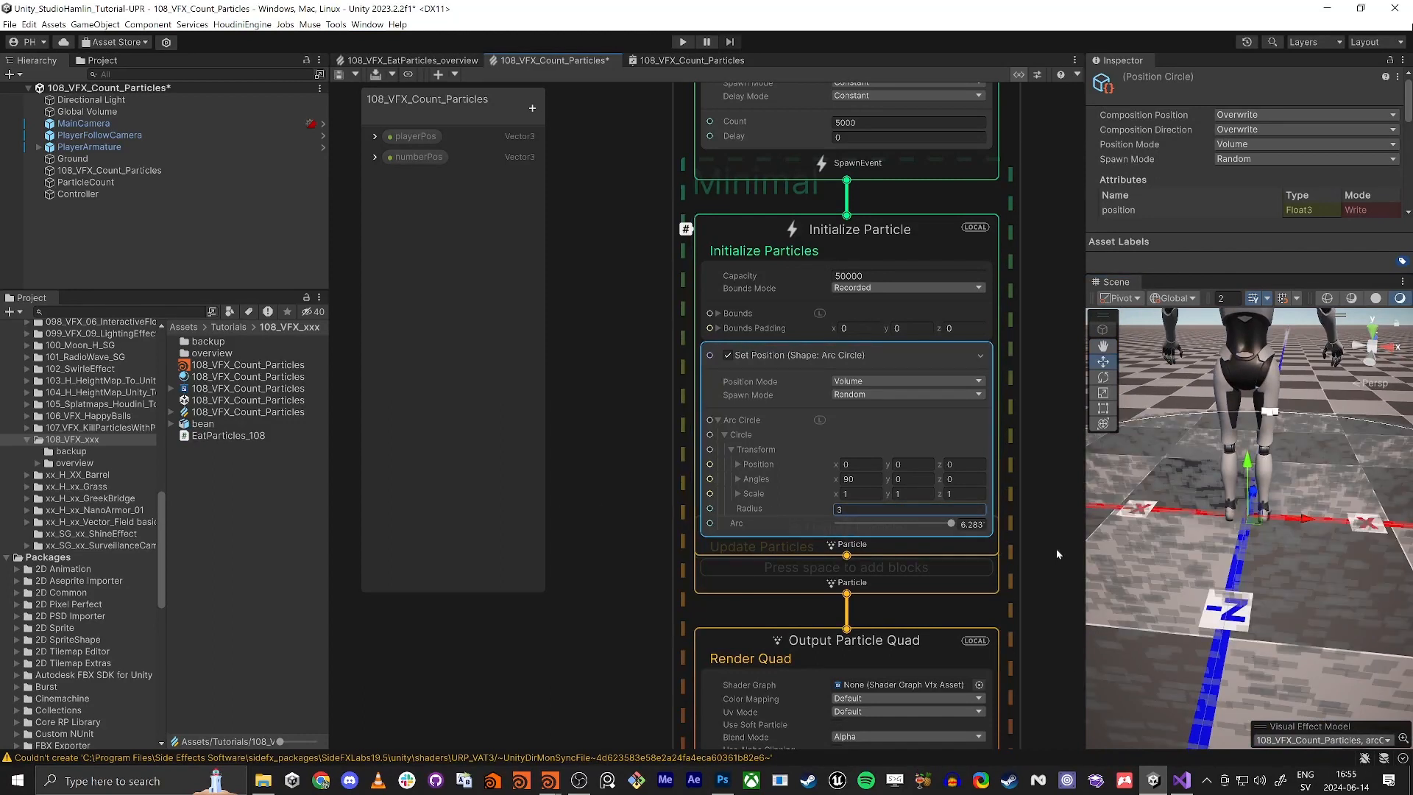
right_click_drag(1218, 508, 1272, 495)
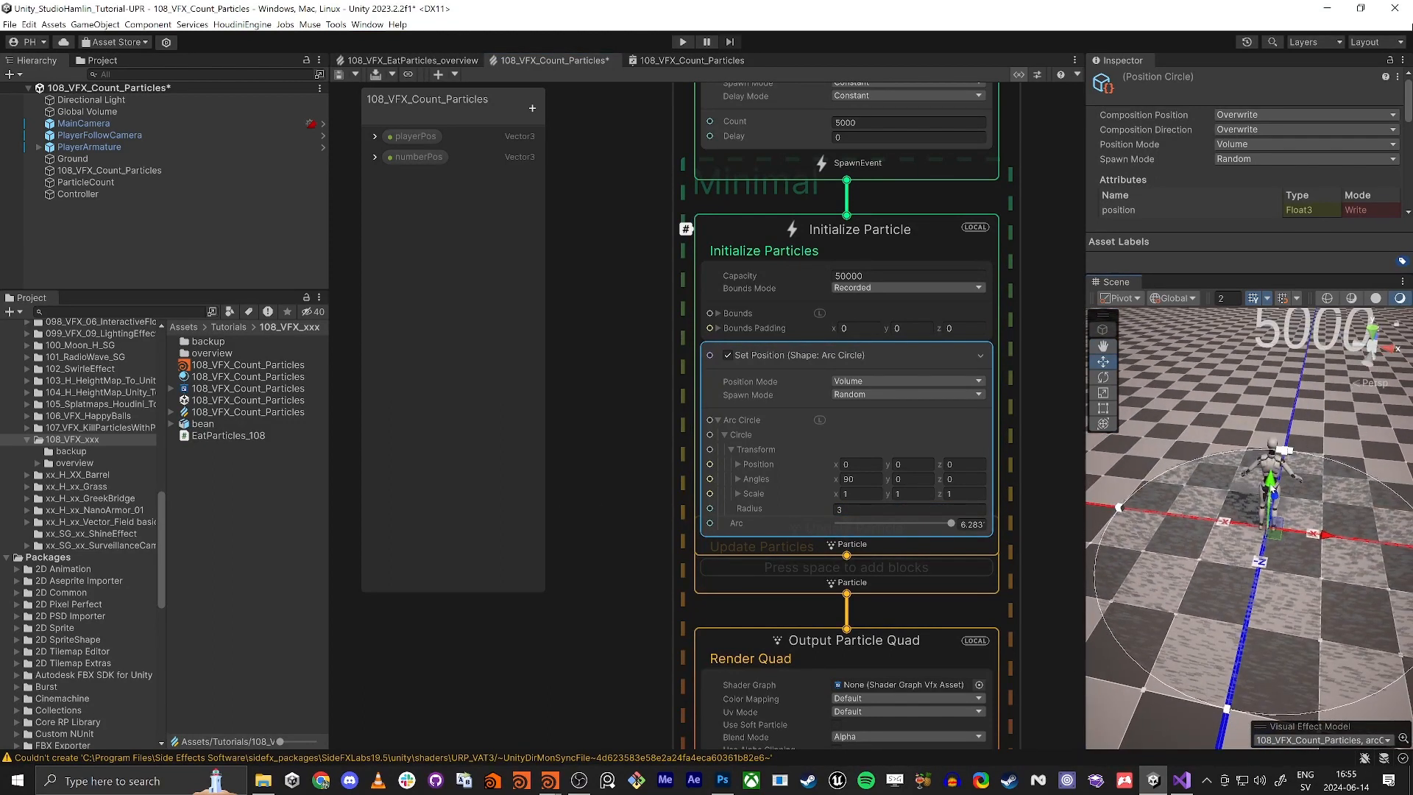
left_click_drag(1272, 488, 1257, 529)
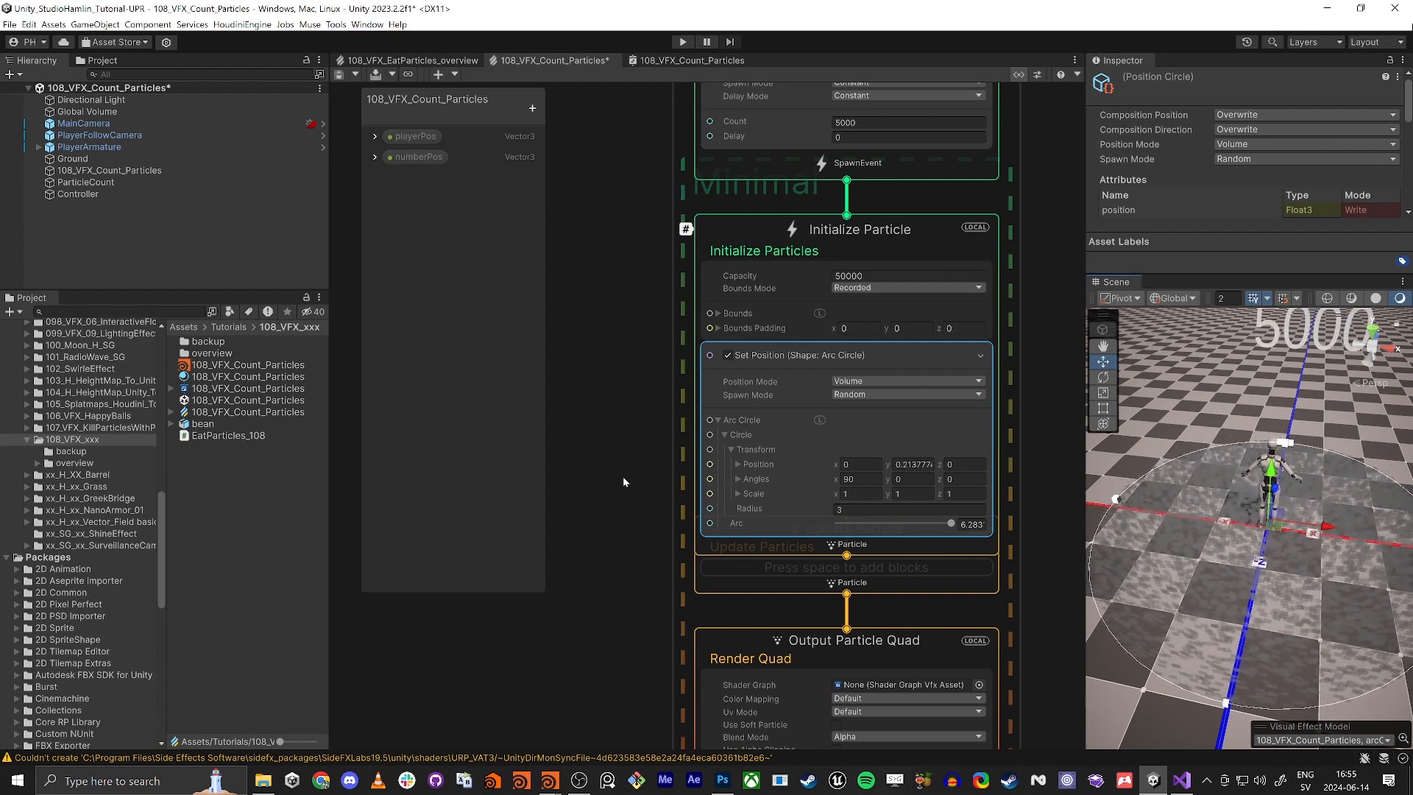
right_click_drag(1255, 491, 1261, 428)
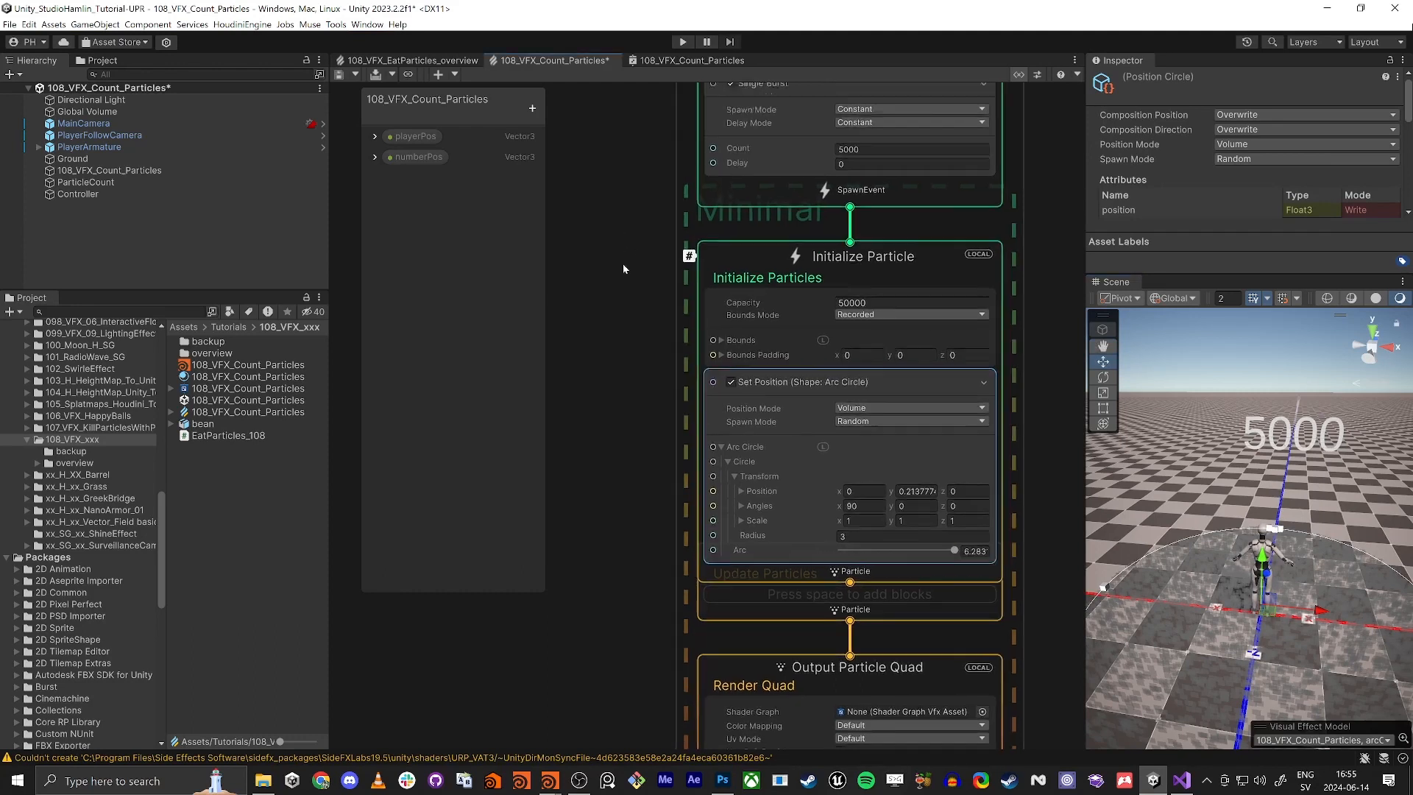
left_click(887, 184)
left_click(571, 449)
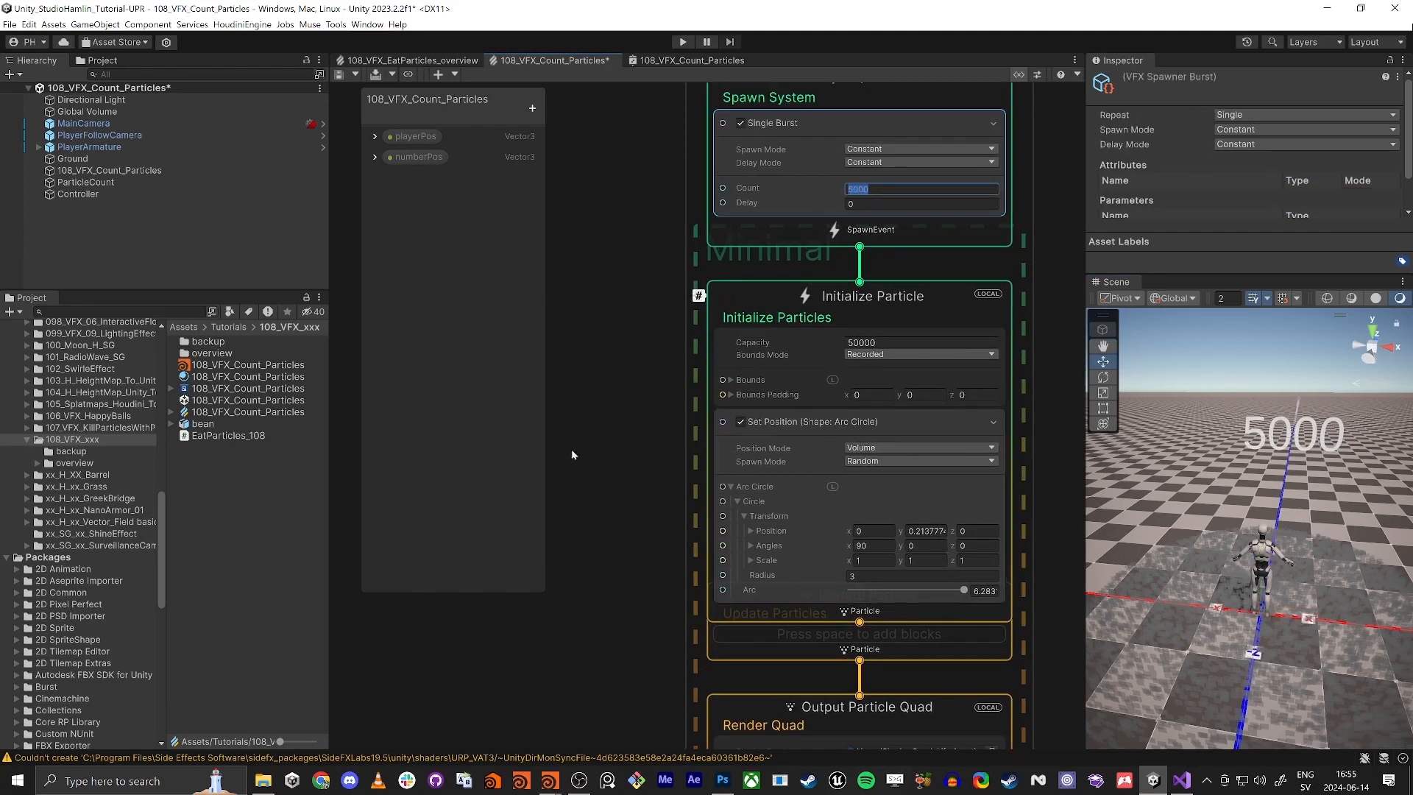
Add the playerPos and numberPos properties as nodes in the empty graph area beside the particle system.
left_click_drag(423, 140, 472, 638)
middle_click_drag(612, 541, 698, 383)
scroll(680, 396, "down", 4)
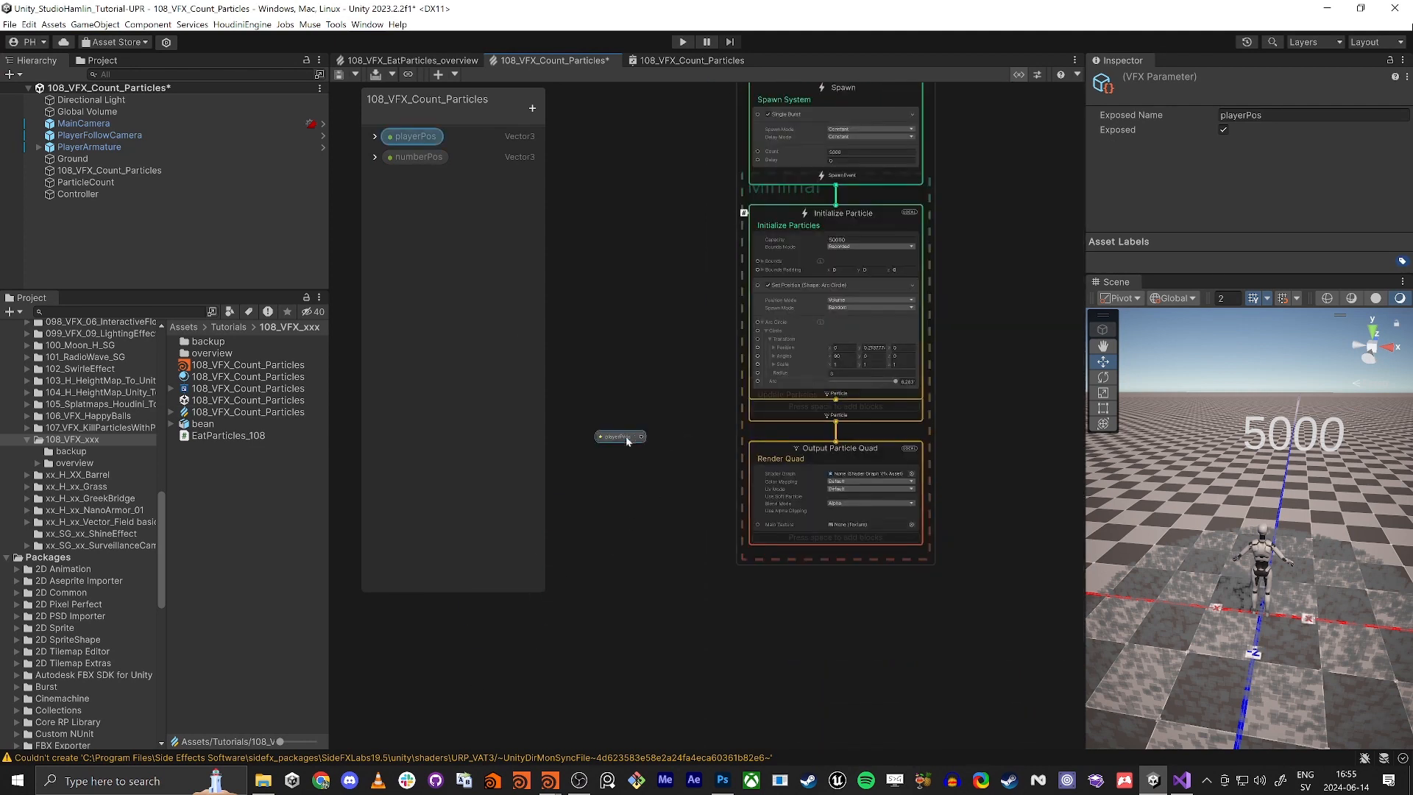
left_click_drag(625, 435, 604, 409)
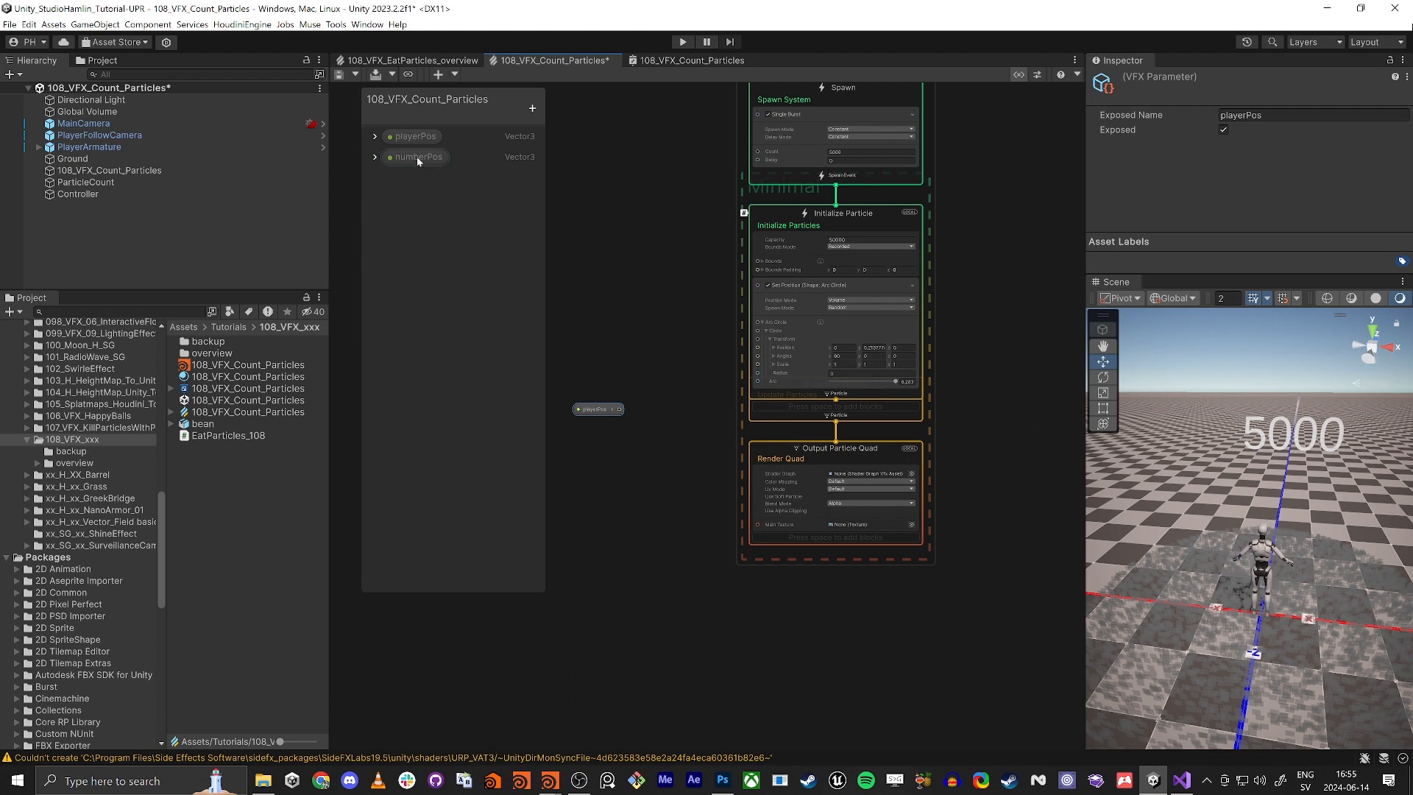
left_click_drag(417, 156, 603, 475)
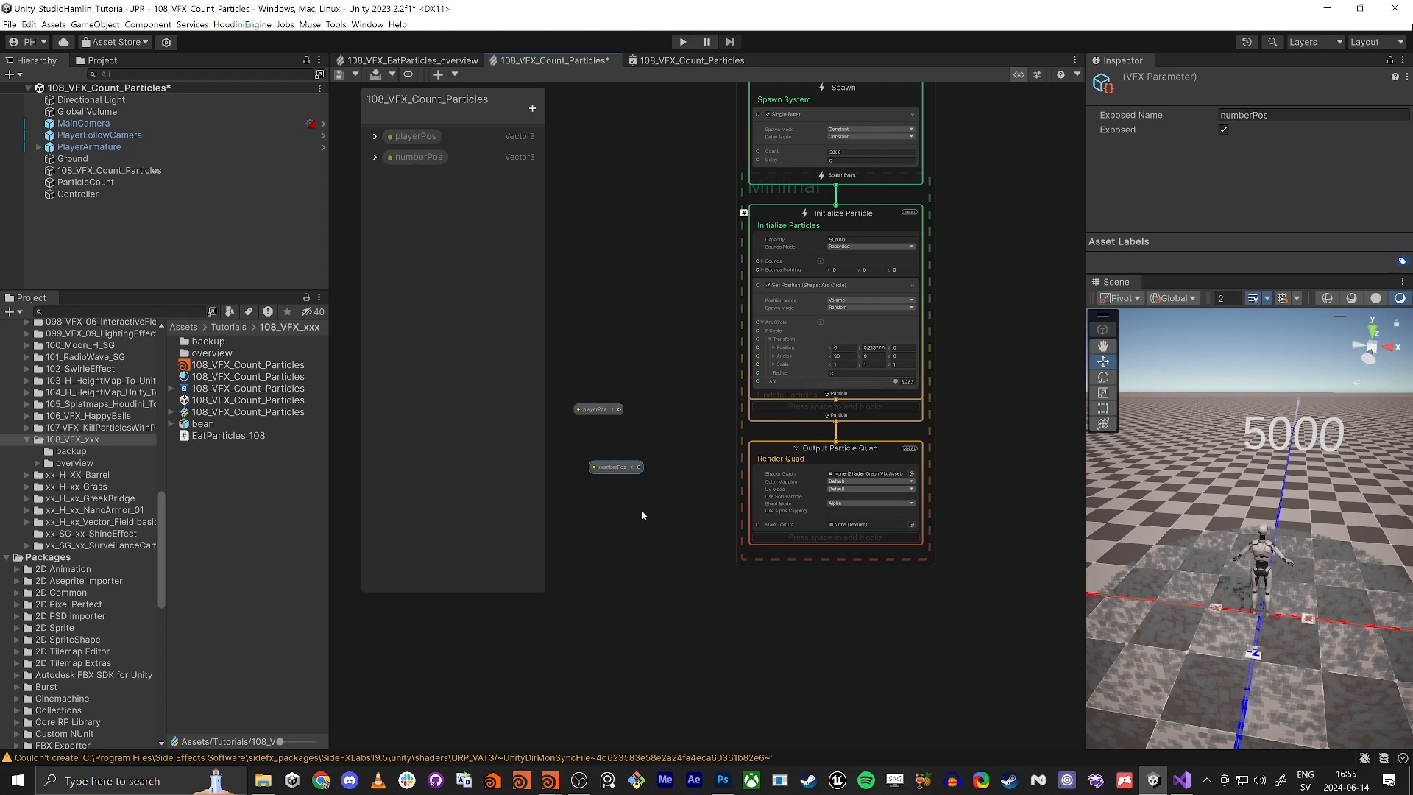